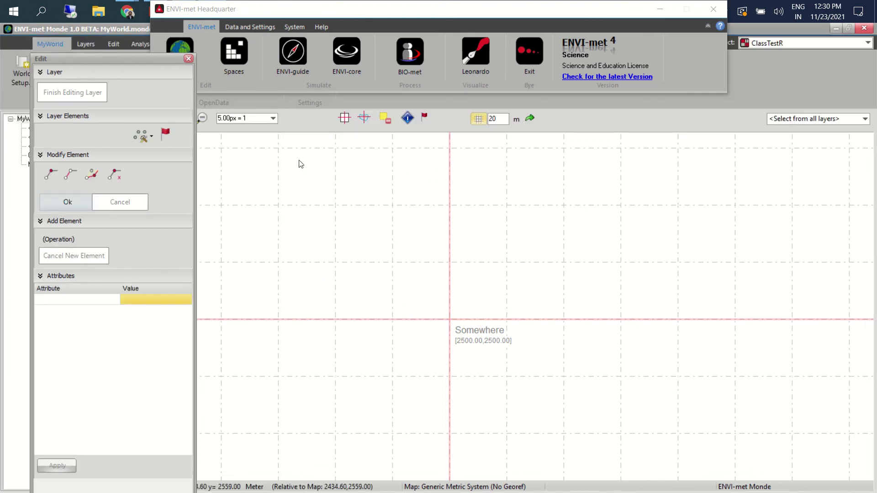
- Close the Monde layer editing window, open ENVI-met Spaces and minimize the Headquarters window
click(188, 60)
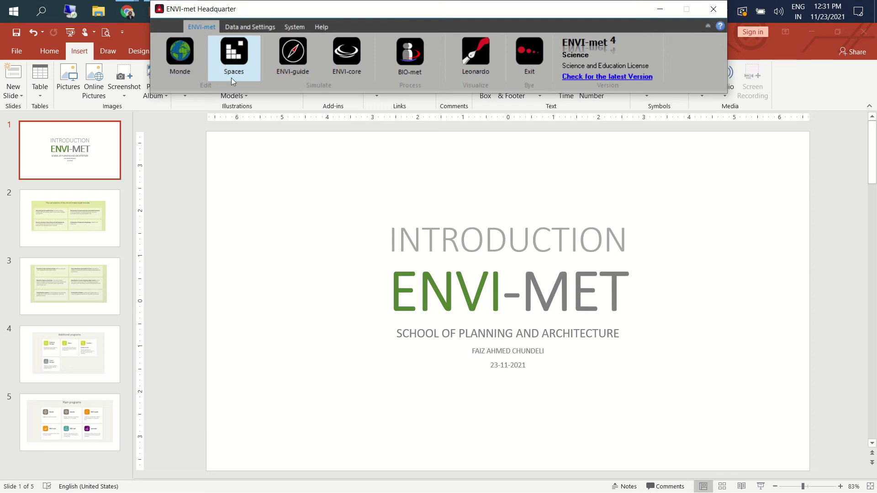
click(238, 69)
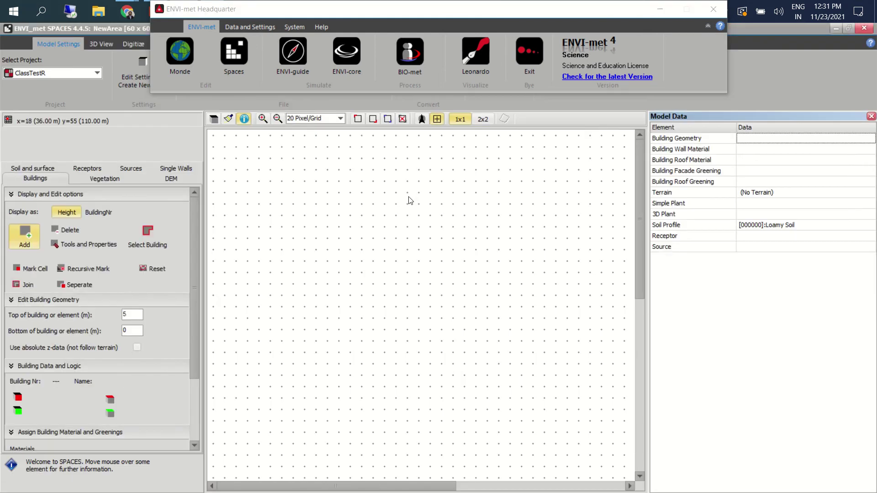
click(660, 9)
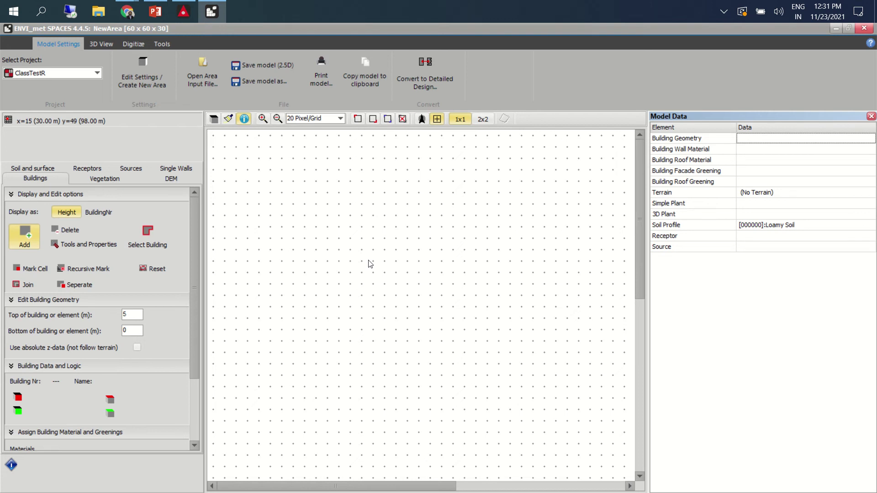
- Examine the list of available projects while keeping ClassTestR as the selected project
click(69, 75)
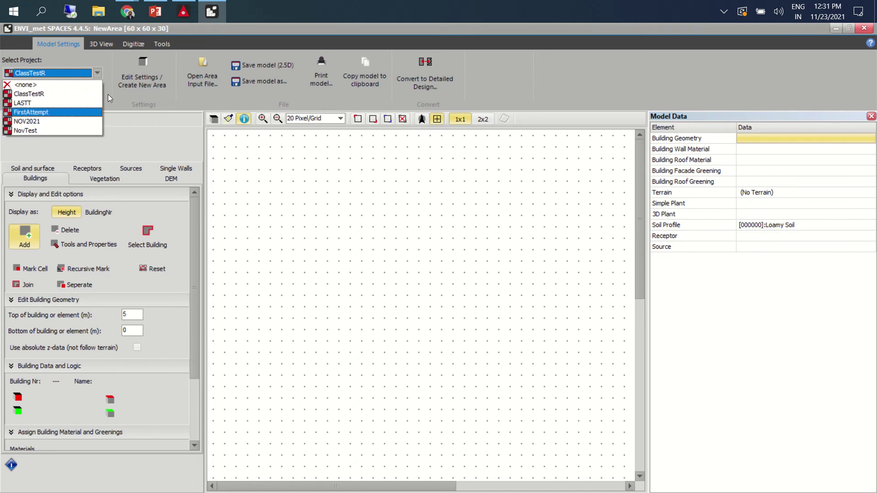
click(50, 77)
click(42, 74)
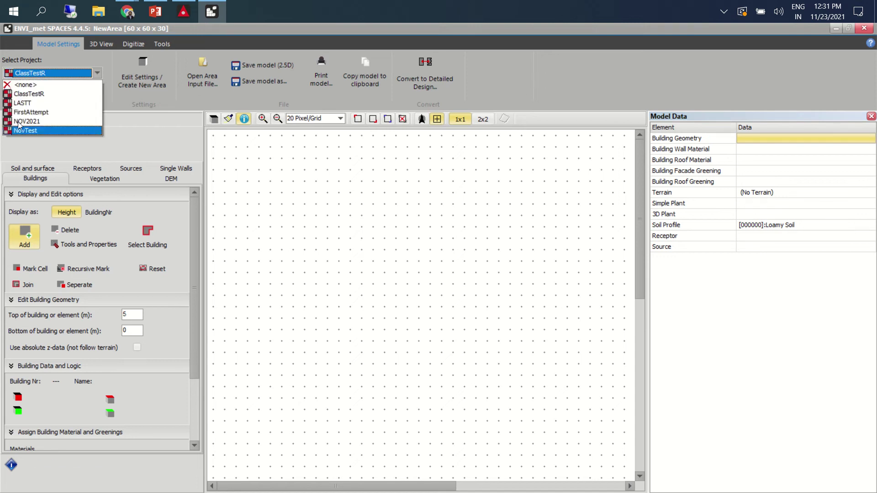
click(116, 100)
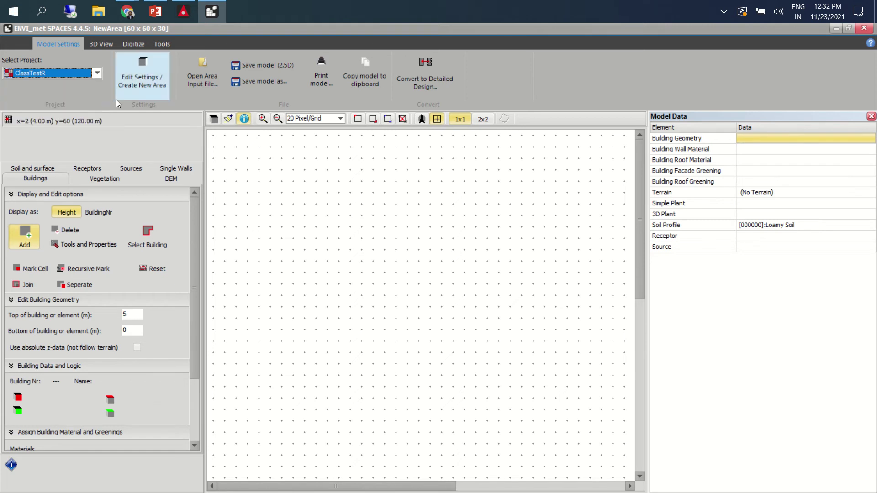
click(71, 77)
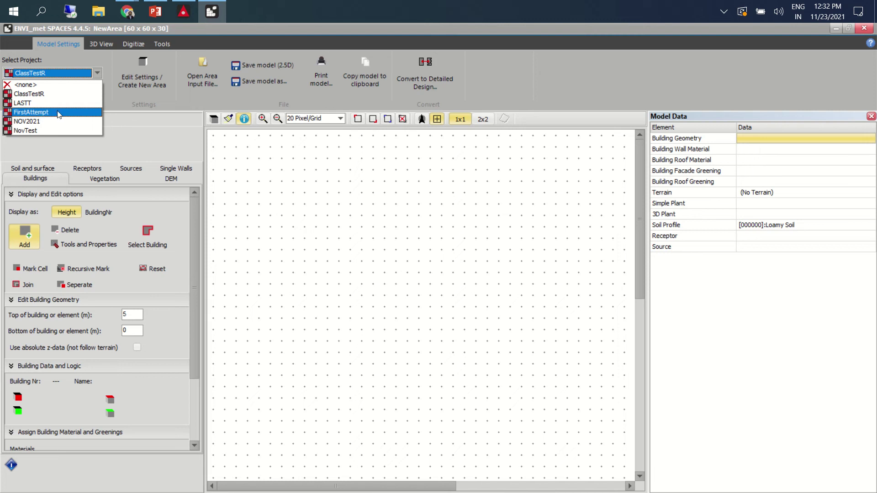
click(25, 102)
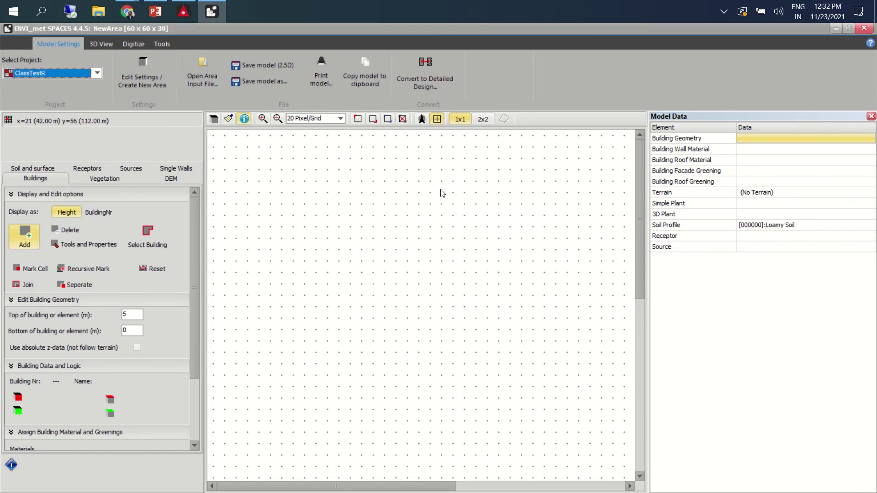
click(97, 73)
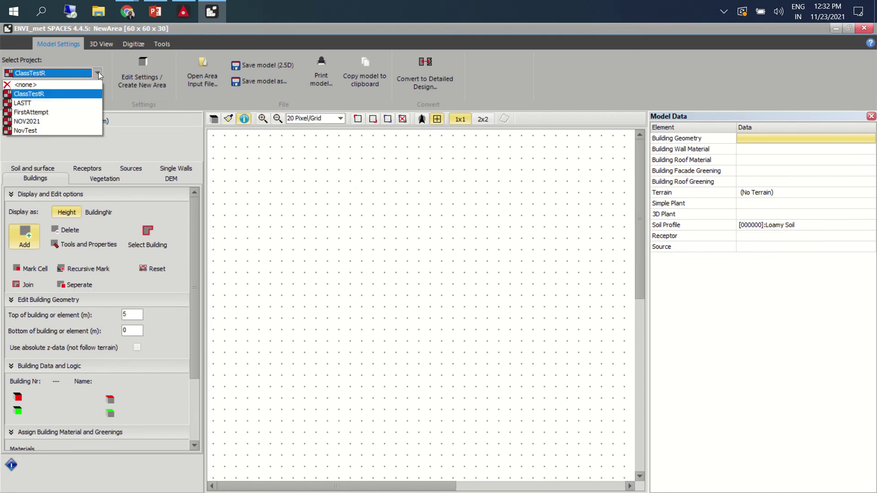
click(597, 83)
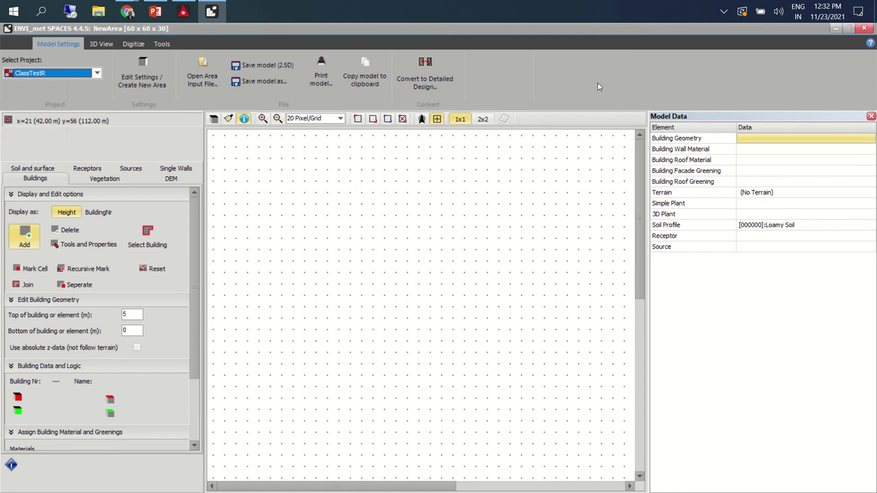
- Set the model location to Vijayawada in the model domain settings by searching for it with Geonames.org
click(129, 68)
click(752, 139)
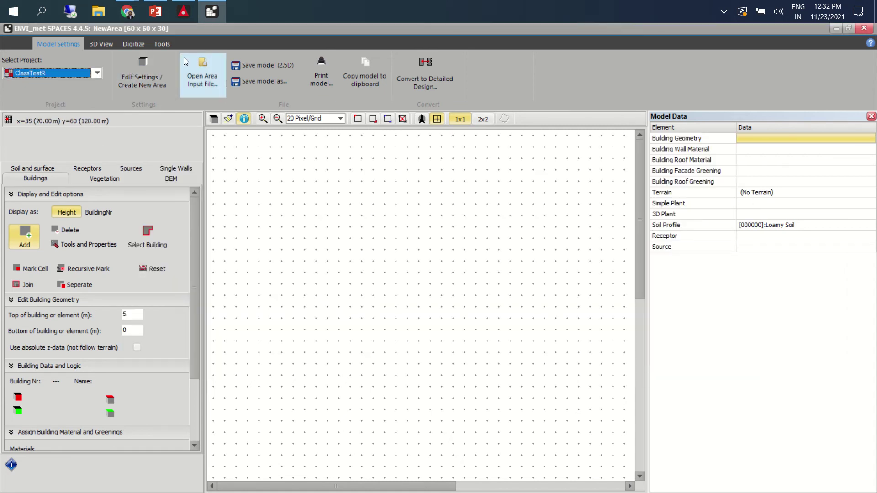
click(146, 83)
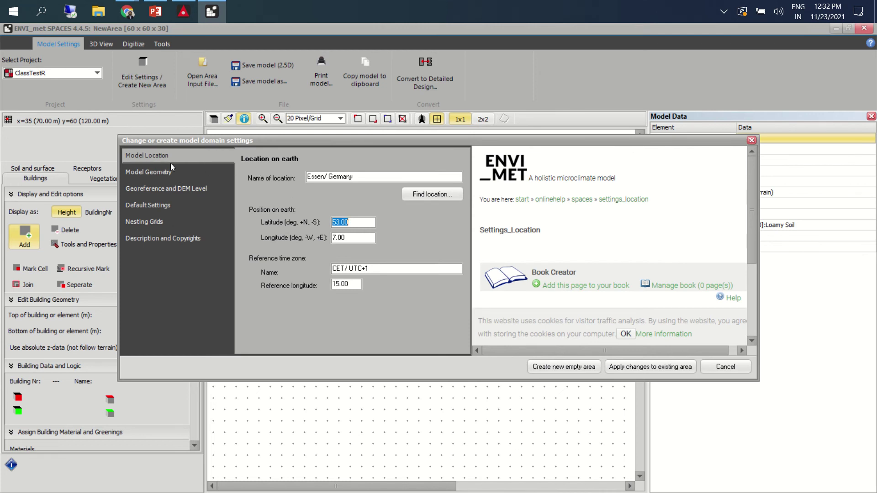
drag(254, 143, 199, 122)
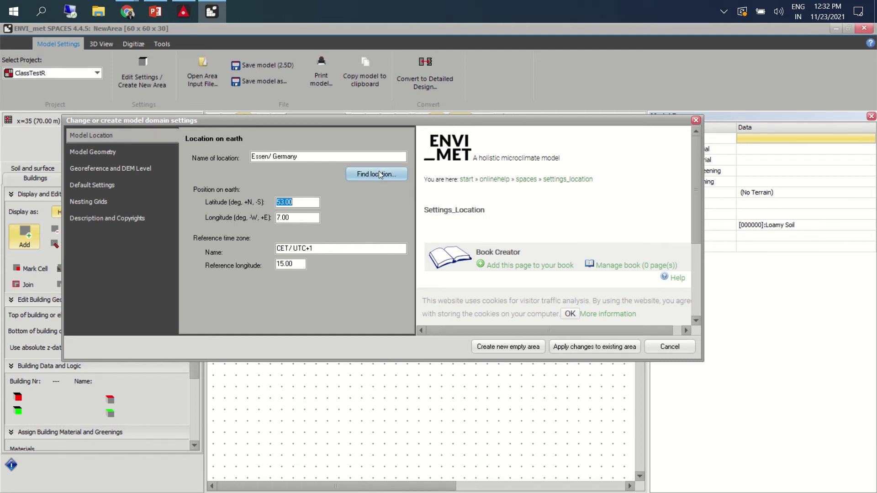
click(363, 176)
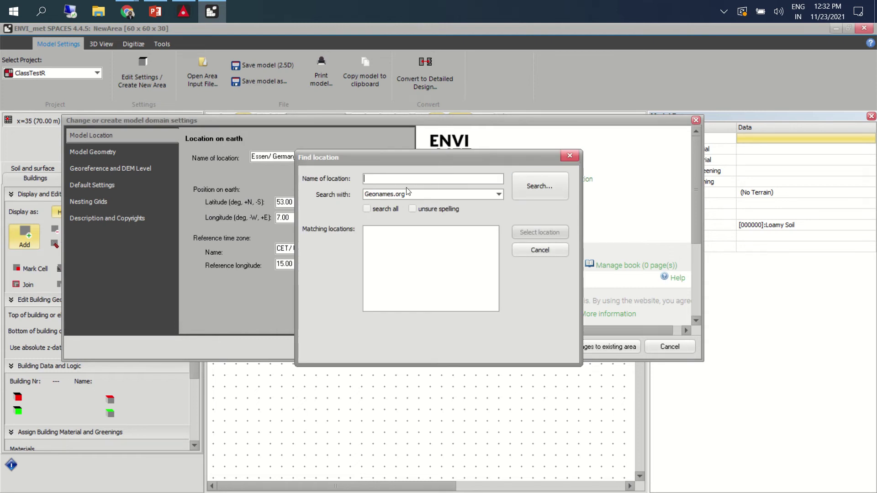
text(vijayawada)
click(539, 191)
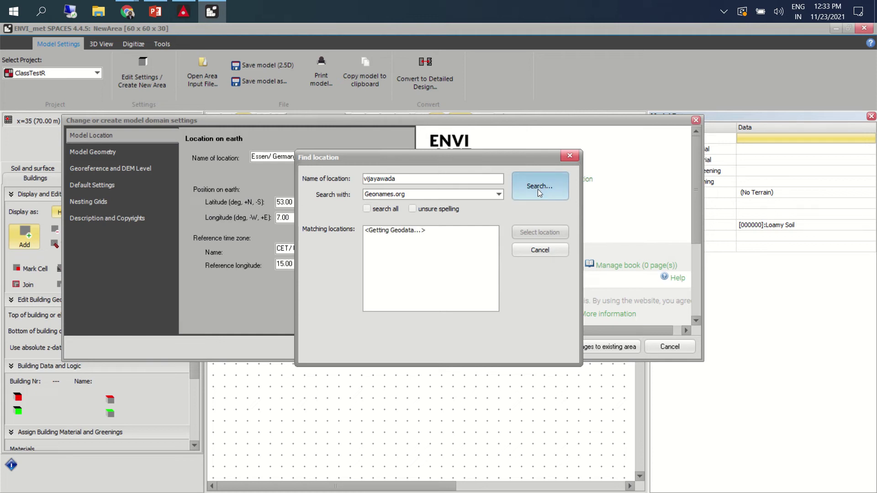
click(386, 231)
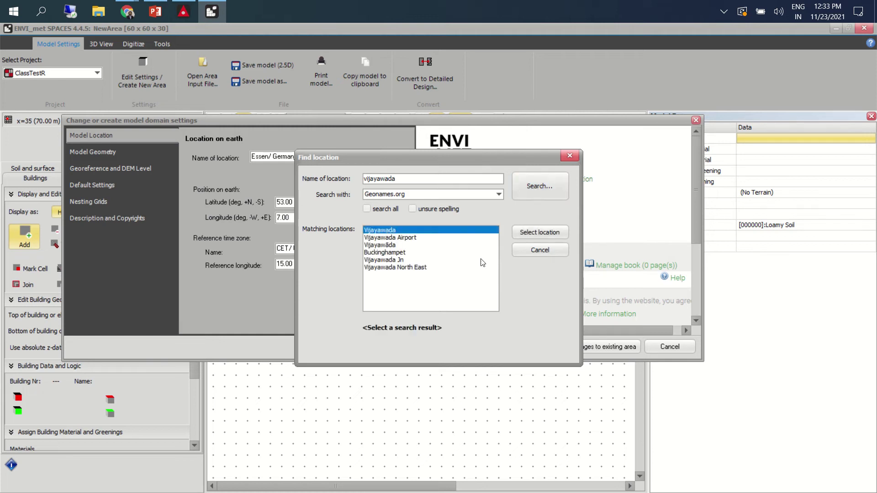
click(538, 232)
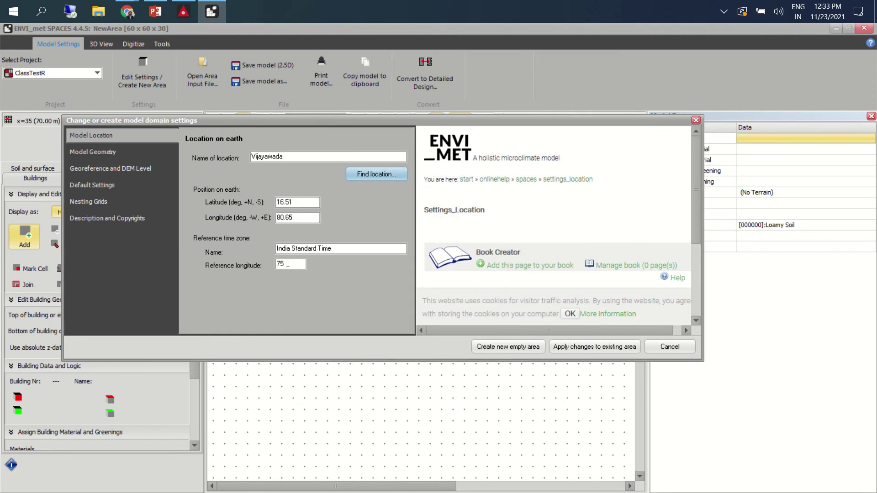
- Set the model dimensions to 100 x-grids, 100 y-grids and 50 z-grids in the model geometry
click(100, 155)
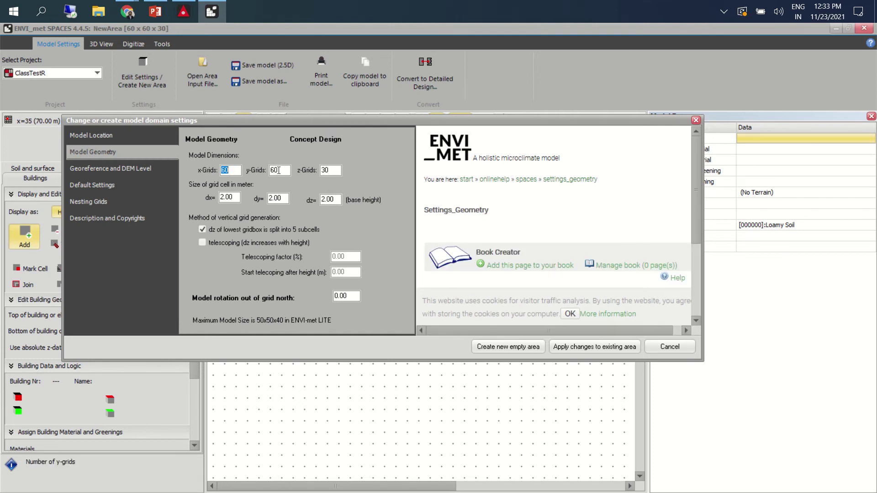
click(235, 171)
click(280, 170)
double_click(330, 170)
drag(360, 121, 355, 152)
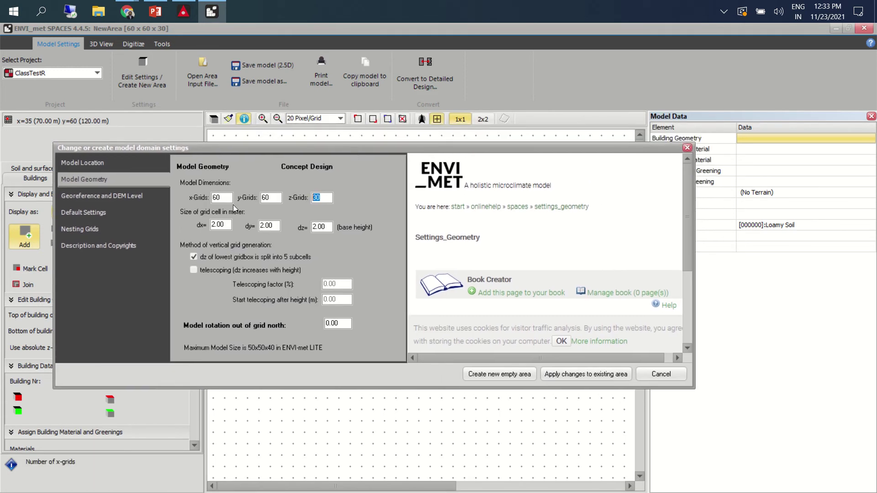
double_click(227, 199)
text(100)
key(Tab)
text(100)
key(Tab)
text(50)
key(Tab)
double_click(218, 197)
double_click(326, 199)
- Set the grid cell size to 1 m for dx, dy and dz
drag(227, 225, 193, 225)
text(1)
key(Tab)
text(1)
key(Tab)
text(1)
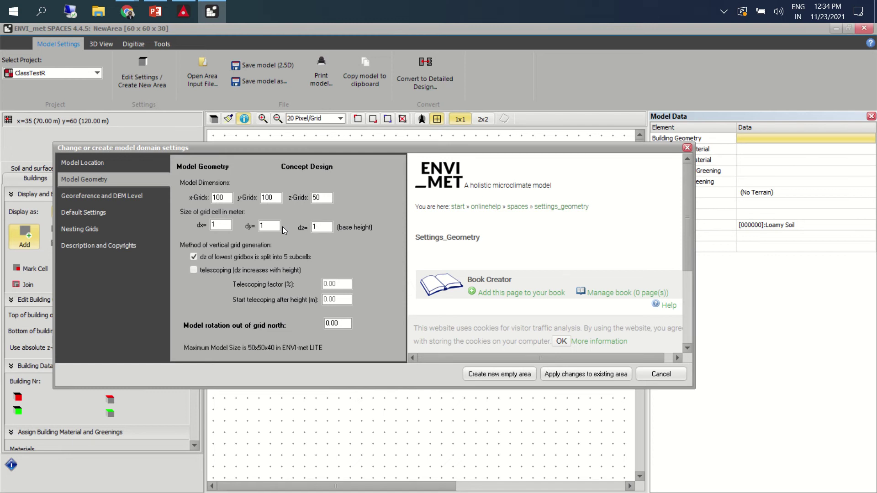
- Set the grid cell size to 2 m for dx, dy and dz
click(218, 224)
key(BackSpace)
text(2)
key(Tab)
text(2)
key(Tab)
text(2)
- Enable telescoping of the vertical grid with a 20 % factor, starting after a height of 55 m
click(191, 270)
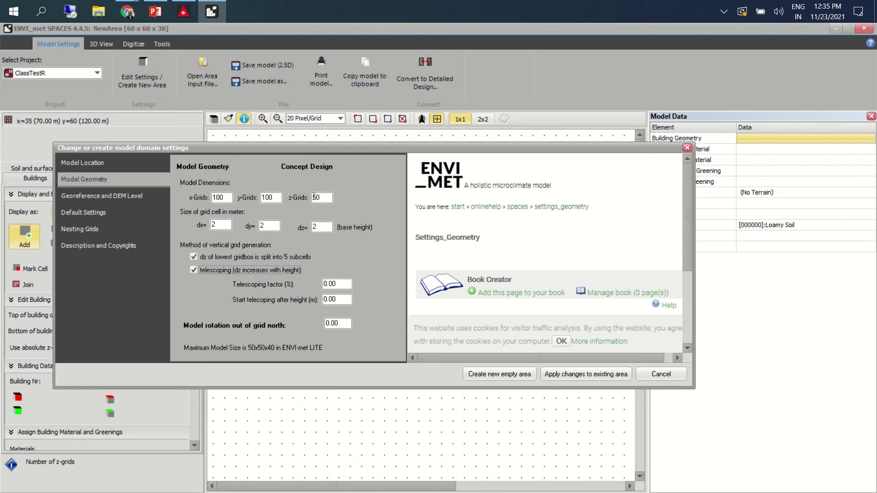
drag(341, 302, 309, 301)
text(55)
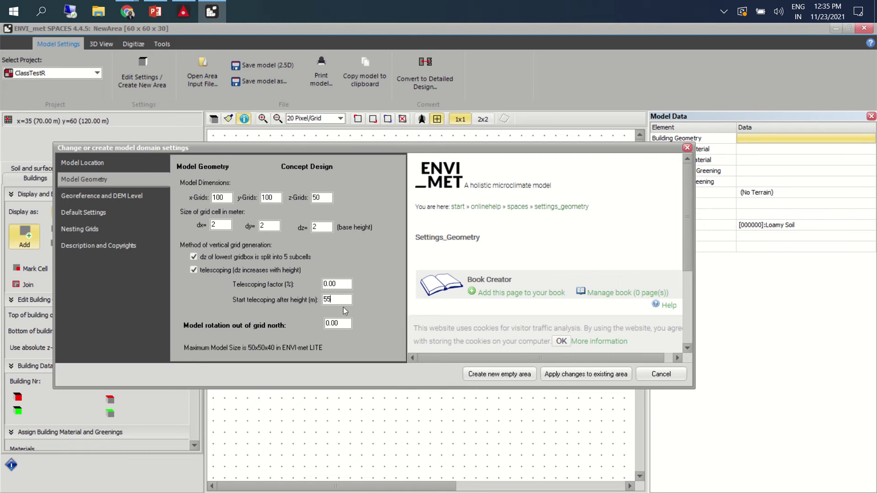
key(shift+Tab)
text(20)
- Switch to the ENVI-MET presentation in PowerPoint, start the slide show and activate the Pen for annotating
mouse_move(155, 12)
click(495, 10)
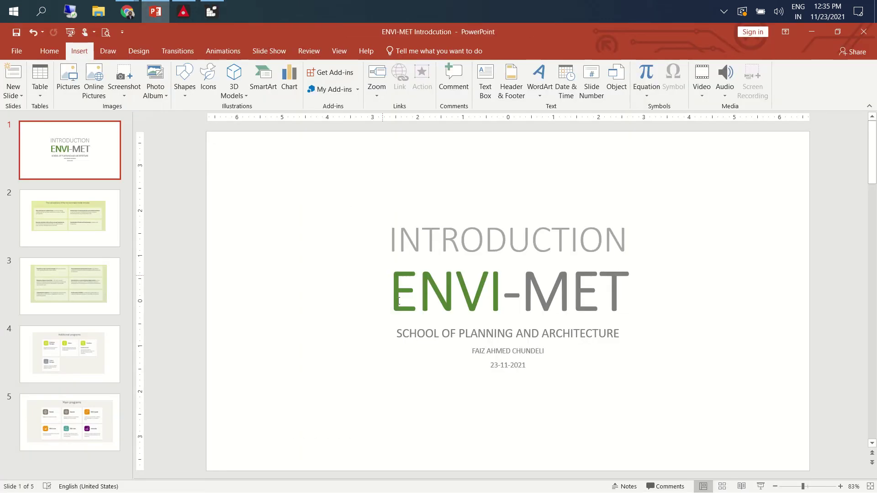
click(761, 486)
right_click(701, 348)
mouse_move(765, 297)
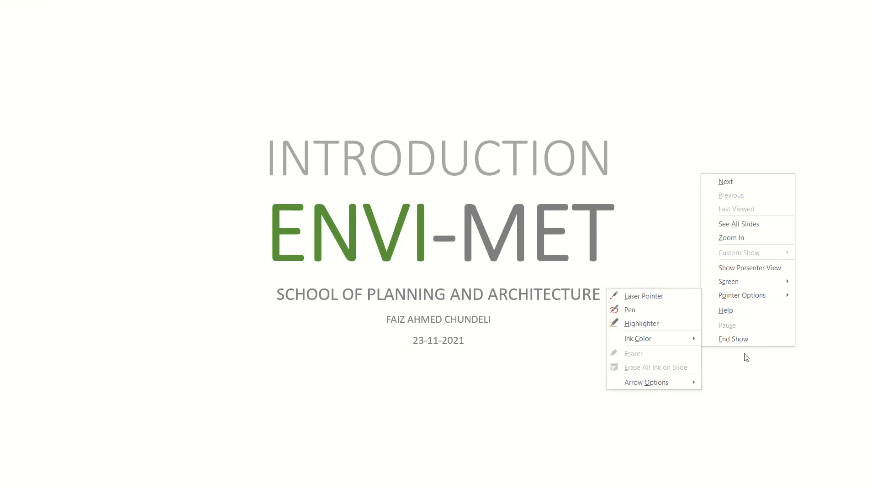
click(657, 310)
- Sketch a small three-dimensional box in ink beside the title on the slide
drag(137, 120, 76, 182)
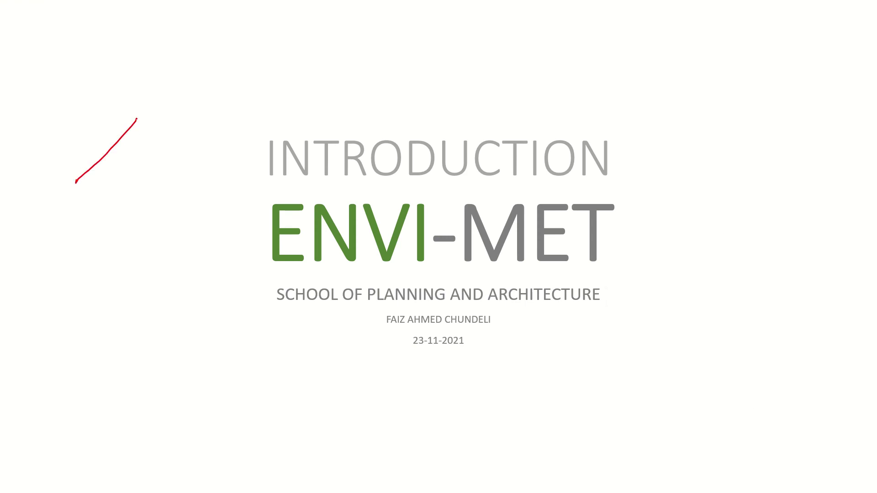
mouse_move(136, 119)
mouse_down()
mouse_move(153, 182)
mouse_move(145, 196)
mouse_up()
mouse_move(76, 183)
mouse_down()
mouse_move(143, 199)
mouse_move(143, 250)
mouse_move(89, 253)
mouse_move(141, 255)
mouse_move(202, 183)
mouse_up()
drag(210, 143, 202, 185)
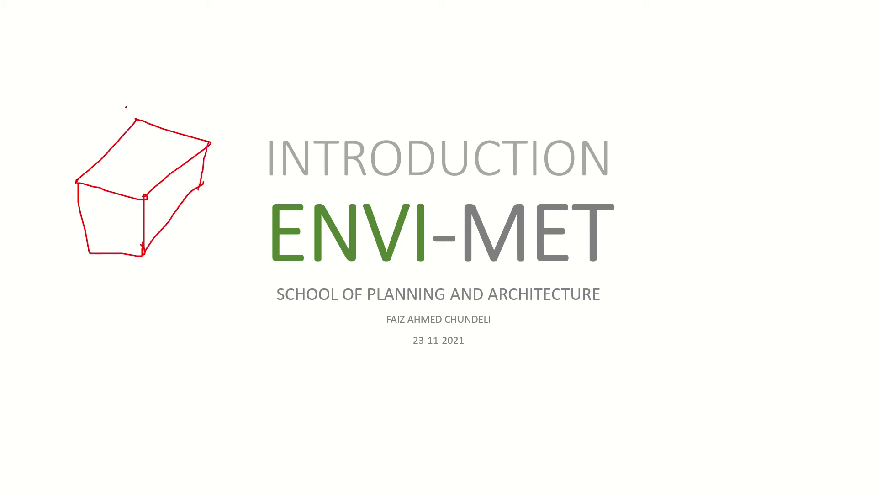
- Sketch a larger box enclosing the small one to illustrate the model domain around a building
mouse_move(123, 103)
mouse_down()
mouse_move(249, 125)
mouse_move(213, 211)
mouse_up()
drag(247, 126, 244, 264)
mouse_move(123, 107)
mouse_down()
mouse_move(82, 136)
mouse_move(77, 200)
mouse_move(197, 210)
mouse_move(182, 279)
mouse_up()
mouse_move(27, 191)
mouse_down()
mouse_move(40, 239)
mouse_move(181, 304)
mouse_move(281, 219)
mouse_up()
drag(239, 152, 187, 225)
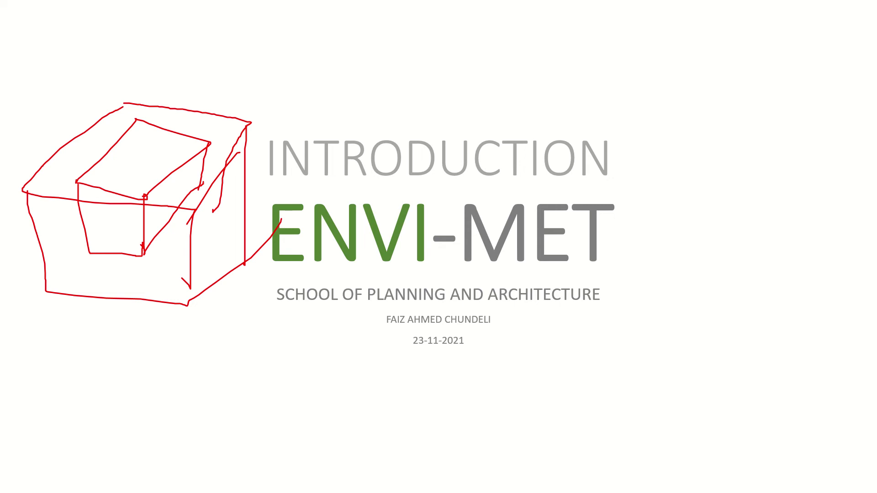
- End the slide show, discard the ink annotations and switch back to the domain settings in ENVI-met Spaces
key(Escape)
click(462, 297)
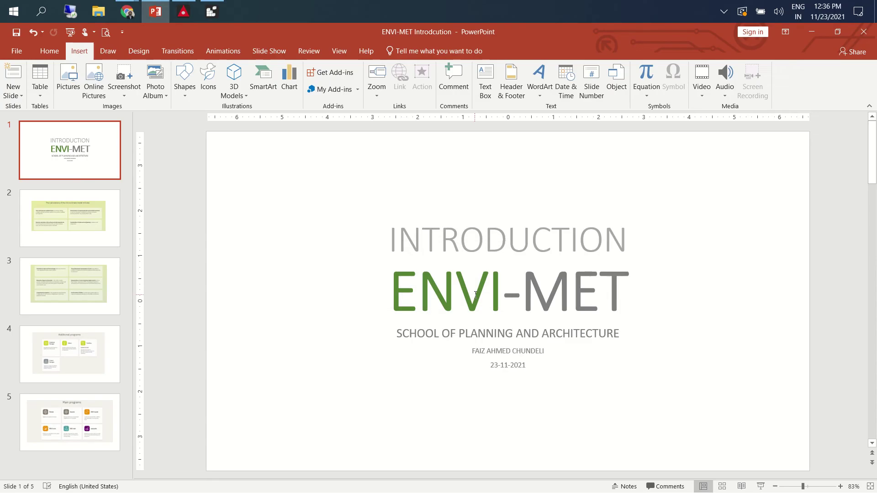
click(192, 28)
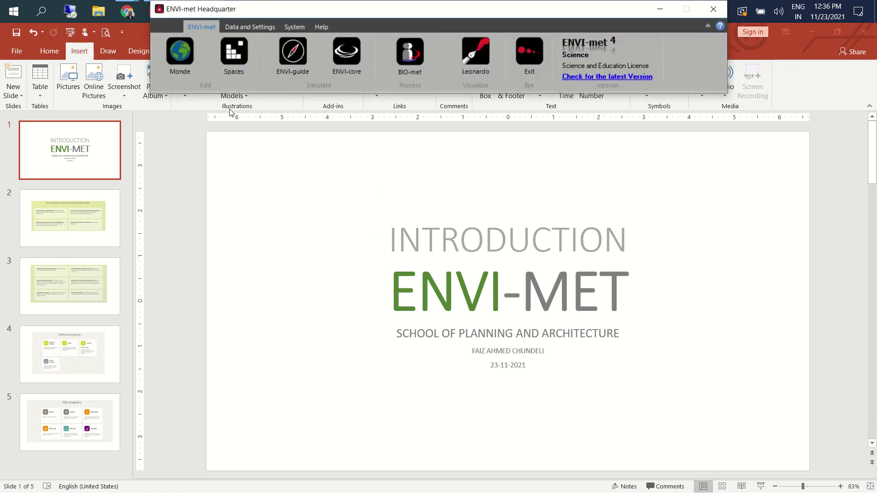
click(660, 9)
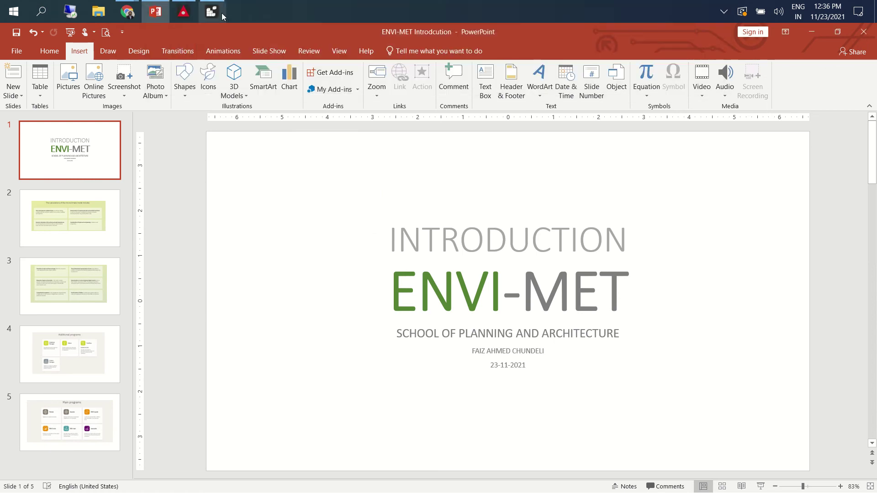
click(220, 12)
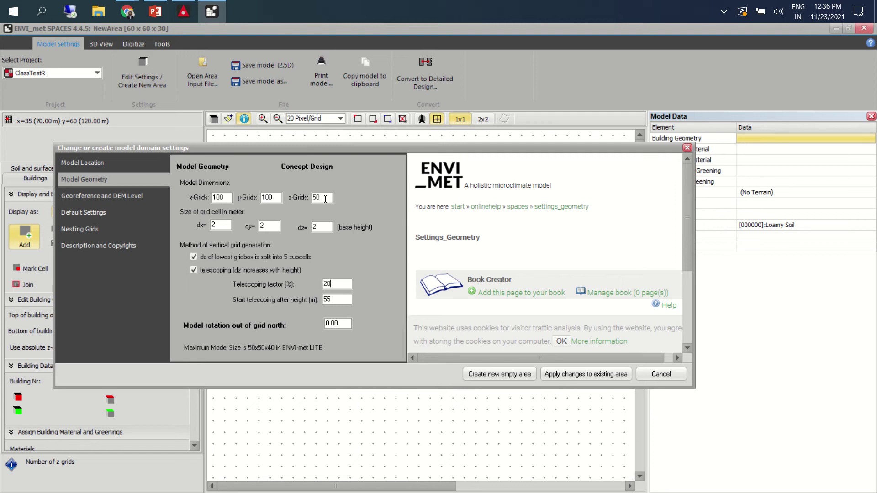
- Examine the georeference and default wall and roof settings, and return to the model geometry settings
double_click(314, 199)
click(110, 196)
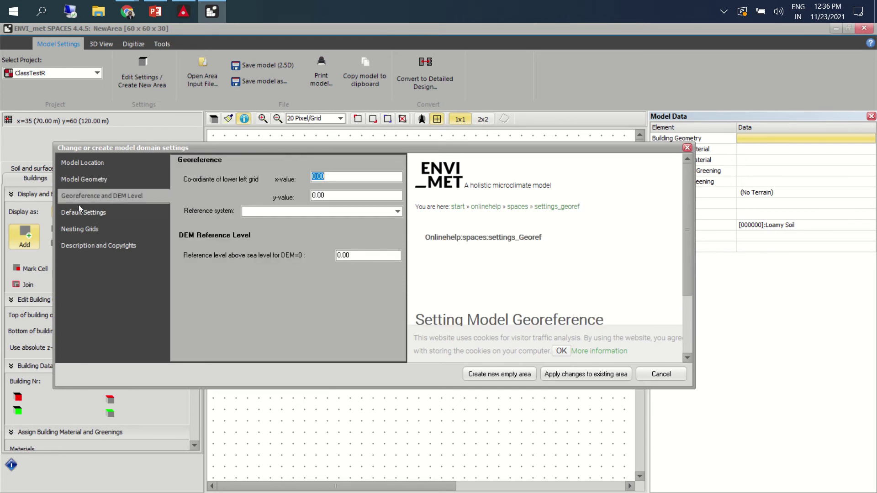
click(84, 216)
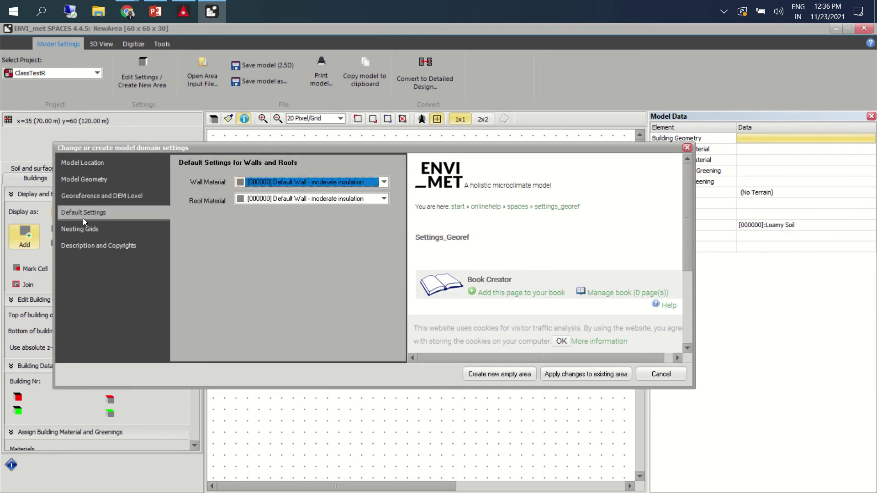
click(96, 199)
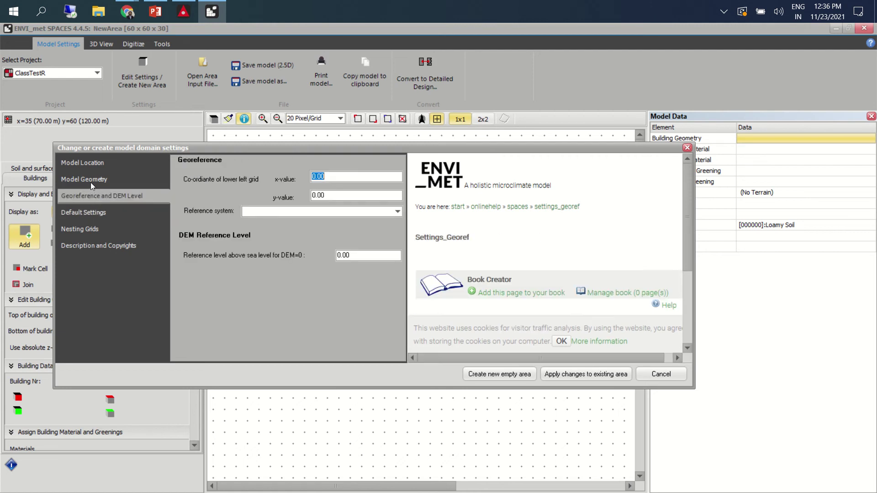
click(90, 179)
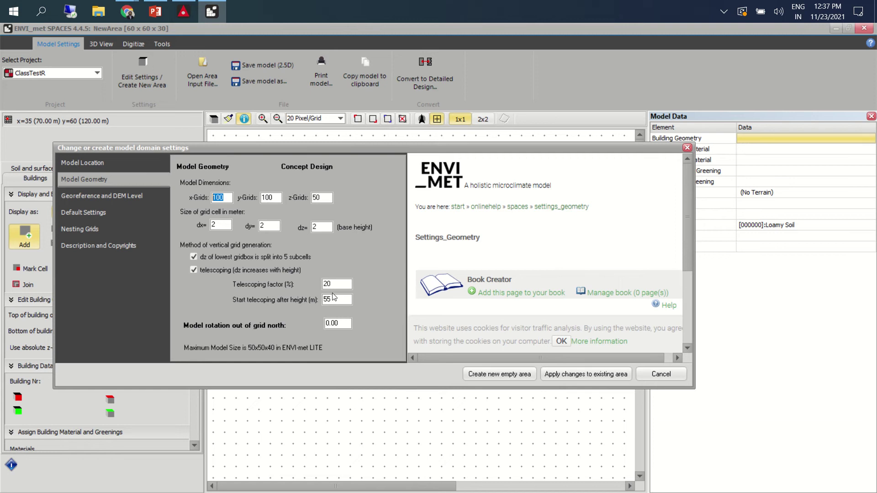
- Review the grid counts and cell sizes in the model geometry settings, glancing at the georeference page before returning
click(224, 194)
drag(324, 198, 310, 198)
click(218, 226)
key(Tab)
key(Tab)
click(221, 225)
double_click(221, 226)
click(101, 198)
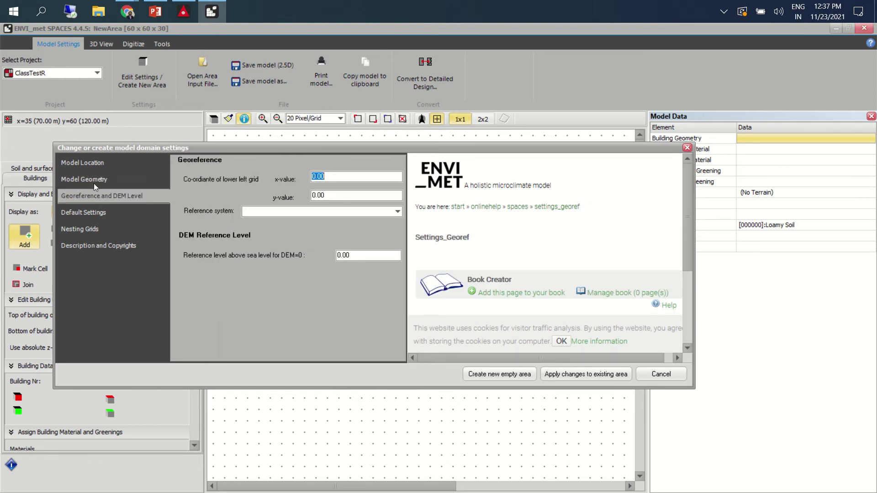
click(95, 179)
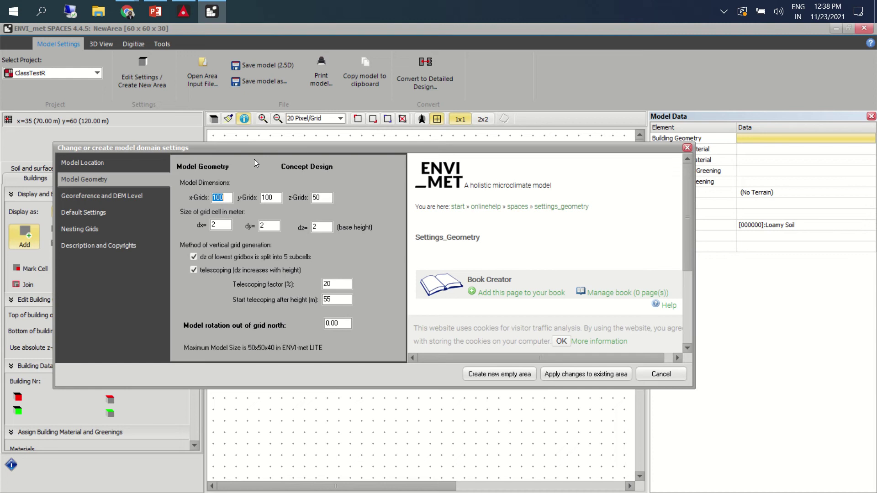
- Set the grid cell size dx, dy and dz to 1 m in the model geometry settings
click(221, 224)
double_click(330, 225)
double_click(216, 226)
text(1)
key(Tab)
text(1)
key(Tab)
text(1)
click(323, 197)
- Set the grid cell size dx, dy and dz to 2 m and apply the domain settings to the existing area
click(214, 224)
double_click(214, 224)
text(2)
double_click(261, 226)
text(2)
click(315, 226)
text(2)
click(107, 192)
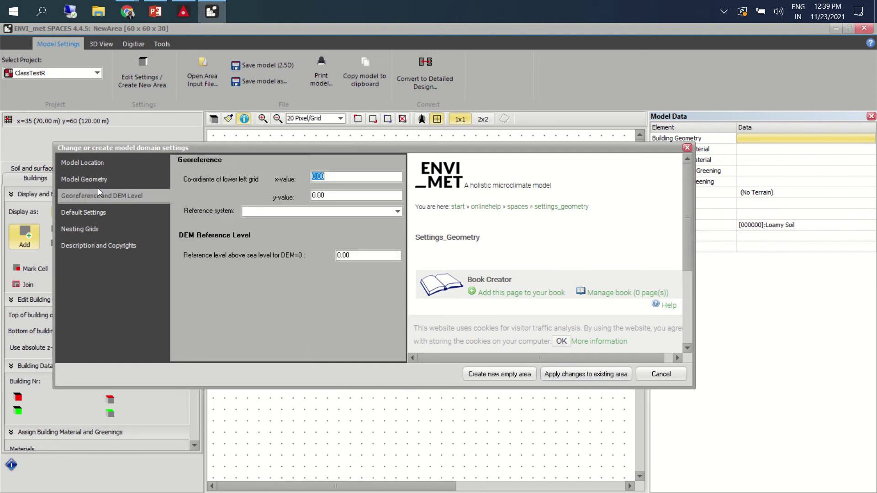
click(572, 374)
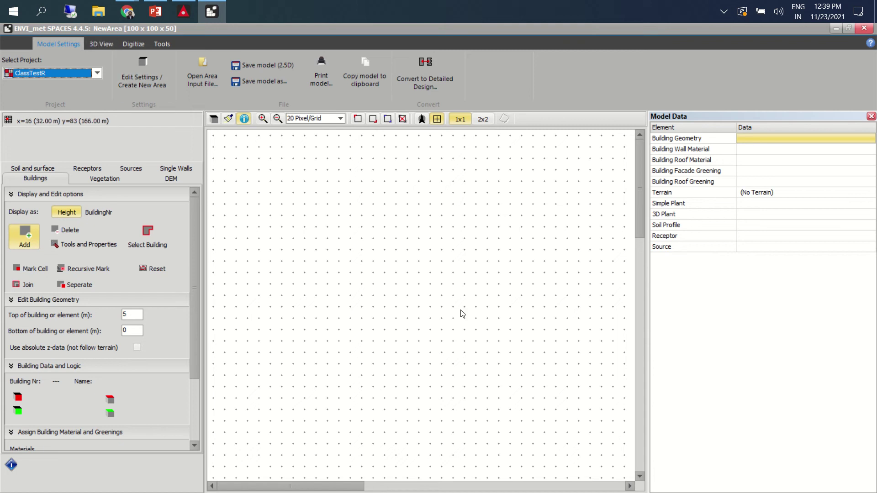
- Zoom the area grid out to 6 Pixel/Grid to fit the whole model area in view
click(277, 119)
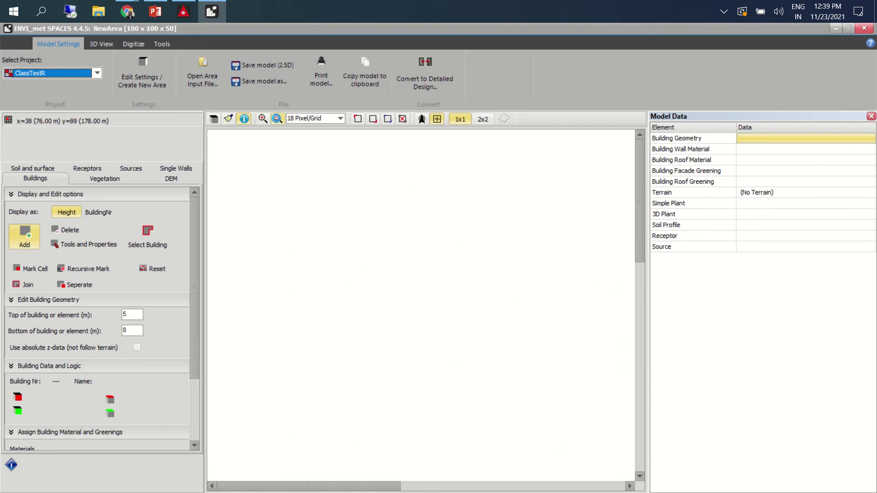
click(277, 119)
click(278, 119)
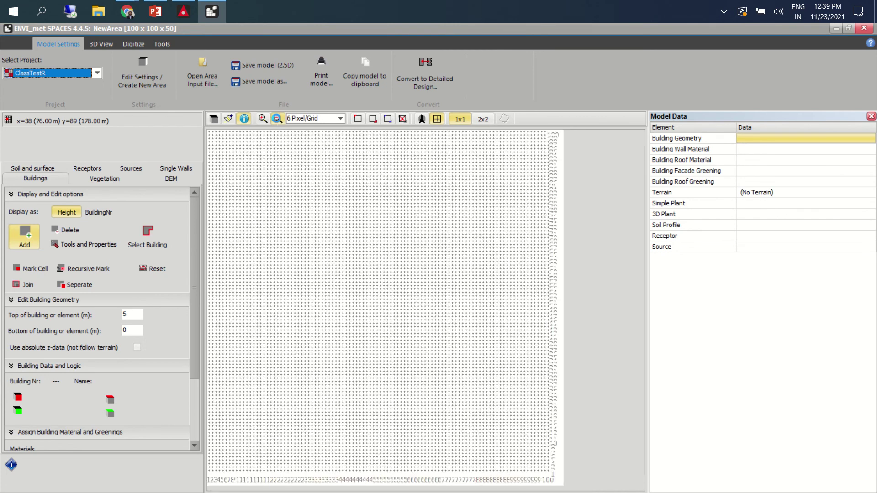
click(277, 119)
click(263, 119)
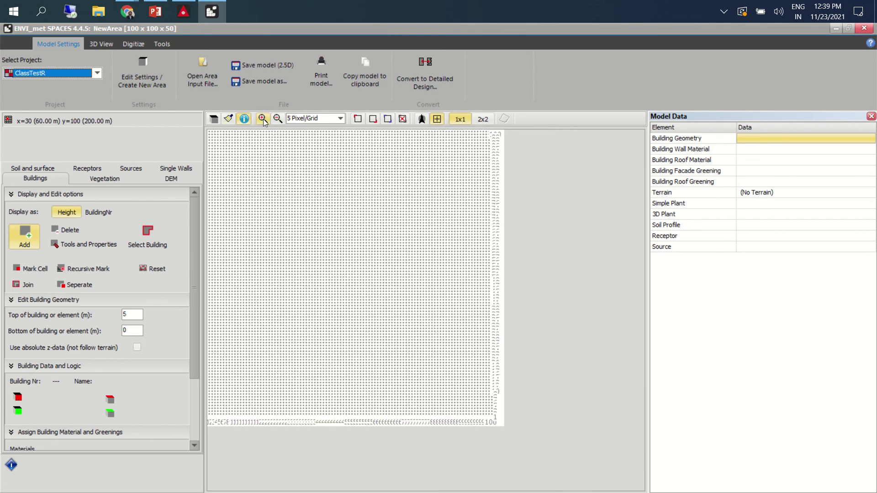
click(263, 119)
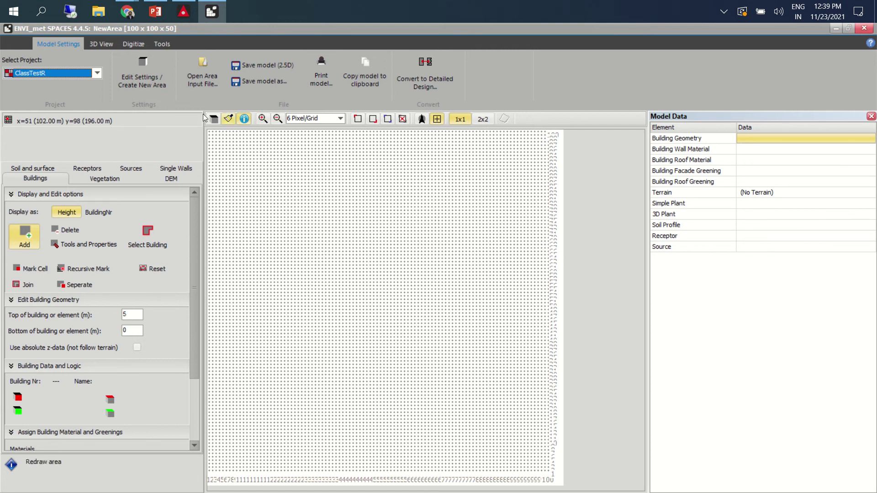
- Look over the 3D view and digitizing options, and examine the building's top and bottom height settings
click(114, 47)
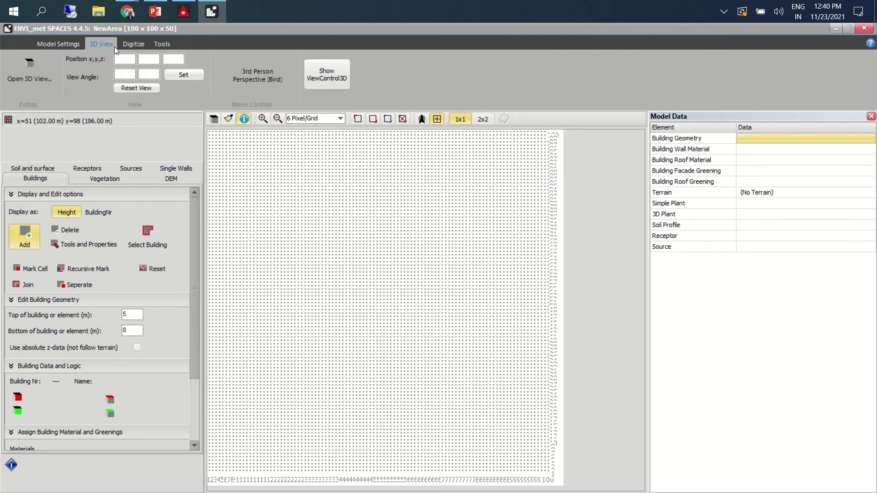
click(127, 46)
click(66, 47)
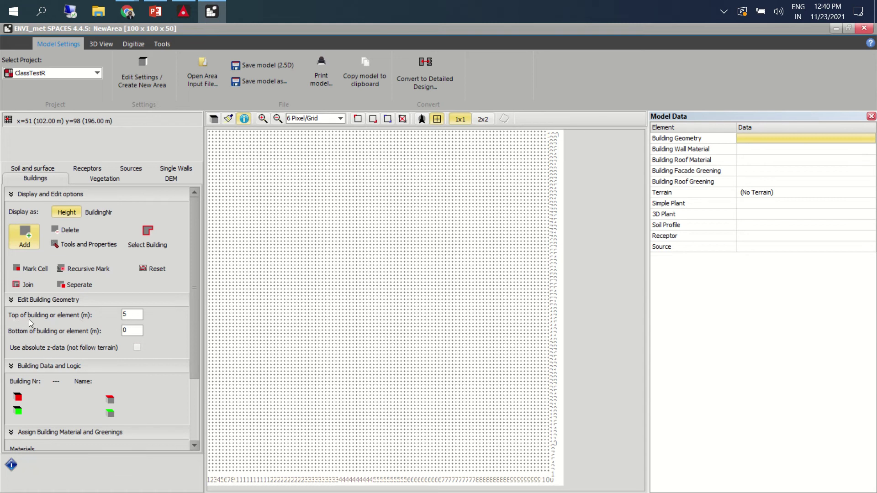
drag(124, 313, 117, 314)
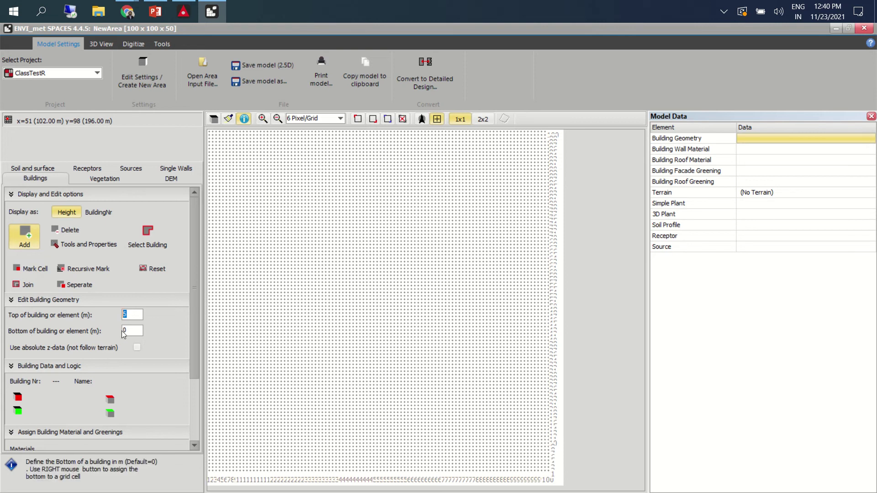
drag(131, 331, 124, 327)
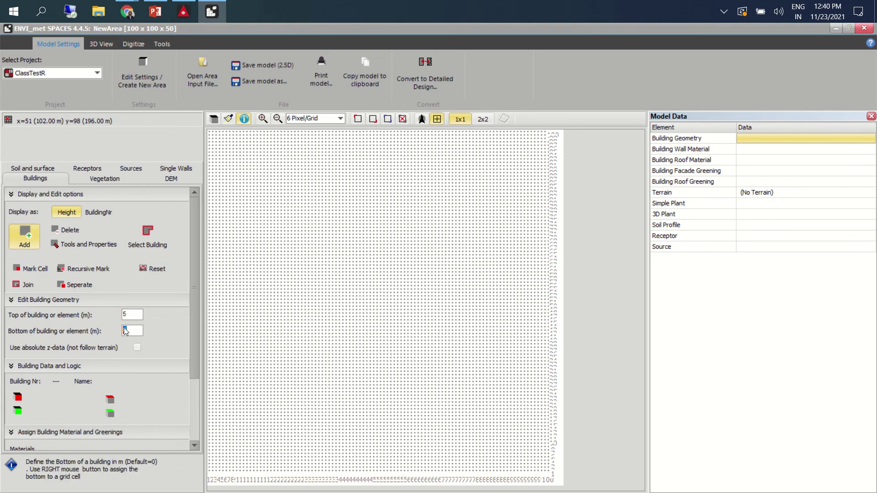
- Switch to the PowerPoint presentation, start the slide show on the title slide and choose the ink pen
click(156, 11)
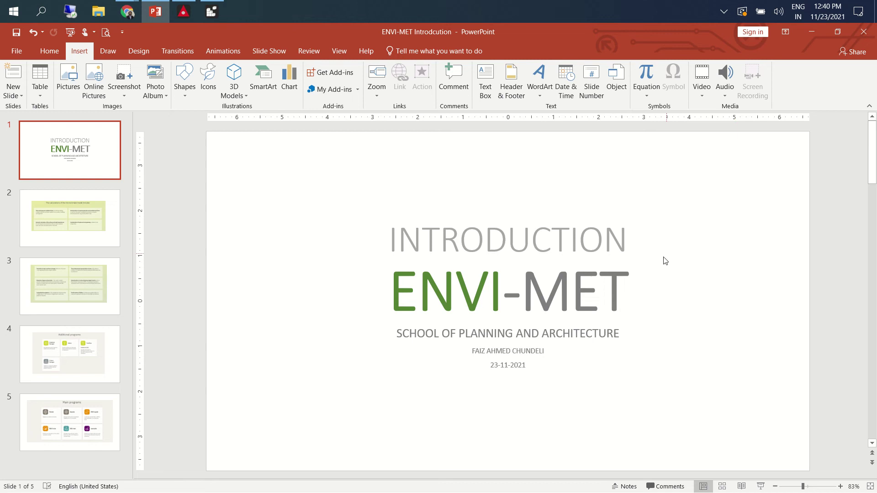
click(761, 487)
right_click(602, 309)
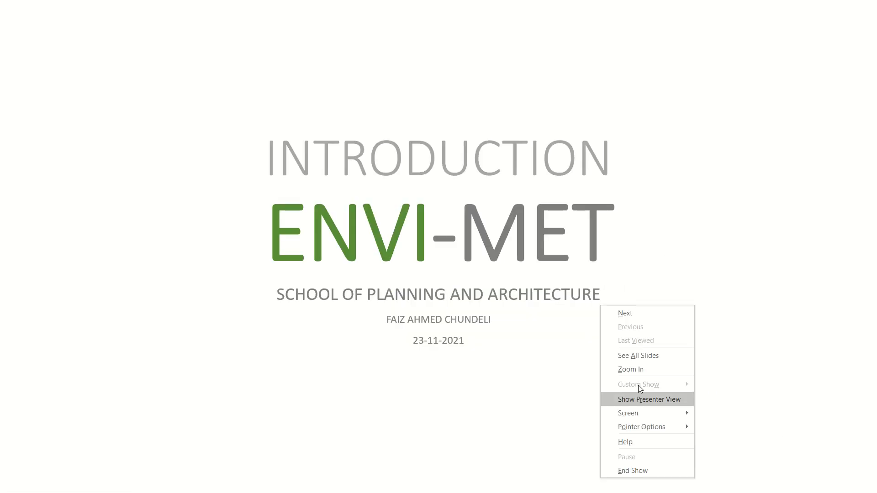
mouse_move(656, 427)
click(715, 410)
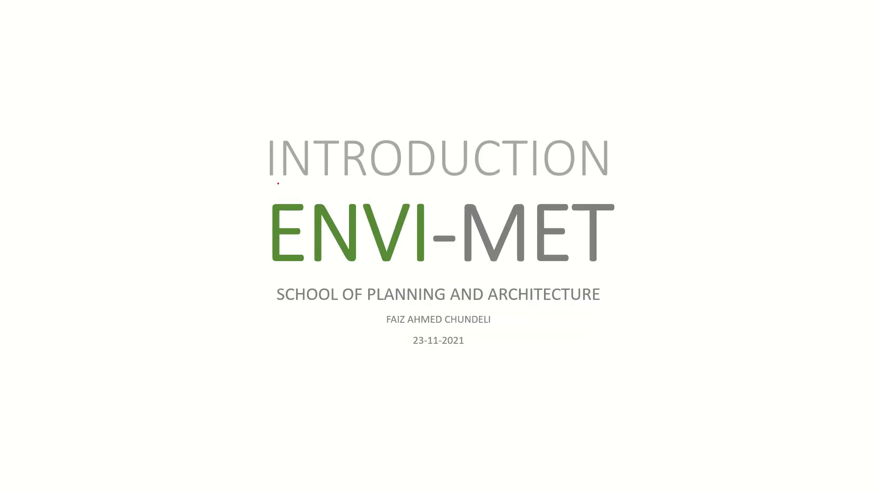
- Sketch a large three-dimensional box in ink beside the title, with a rectangular opening at the base of one face
mouse_move(265, 165)
mouse_down()
mouse_move(135, 235)
mouse_move(314, 214)
mouse_move(244, 275)
mouse_up()
mouse_move(131, 228)
mouse_down()
mouse_move(251, 276)
mouse_move(249, 406)
mouse_up()
mouse_move(314, 211)
mouse_down()
mouse_move(320, 337)
mouse_move(245, 388)
mouse_up()
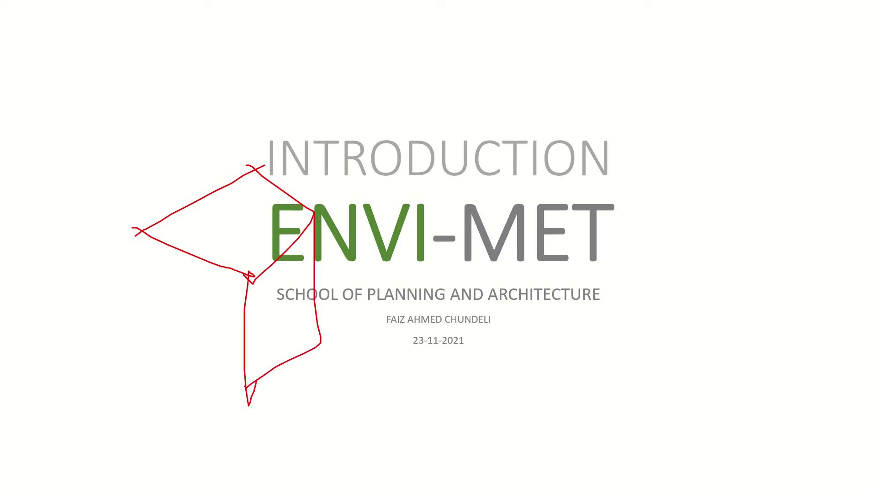
drag(143, 231, 247, 365)
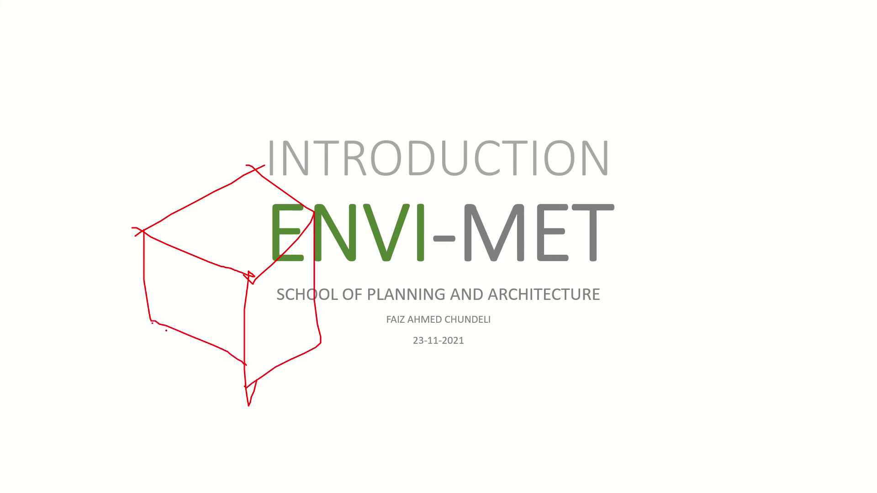
drag(152, 322, 287, 388)
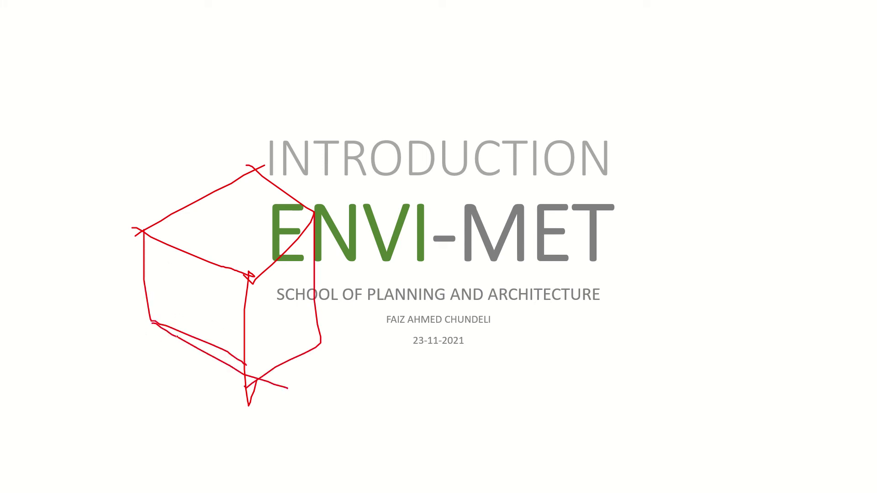
mouse_move(176, 337)
mouse_down()
mouse_move(178, 303)
mouse_move(189, 293)
mouse_move(226, 326)
mouse_move(223, 359)
mouse_up()
drag(175, 333, 232, 315)
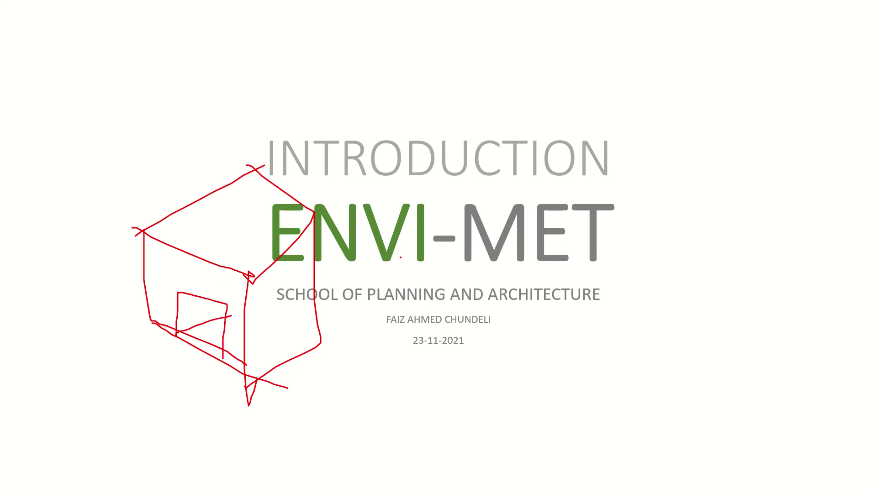
- End the slide show, discard the ink sketch and switch back to ENVI-met Spaces
key(Escape)
click(464, 295)
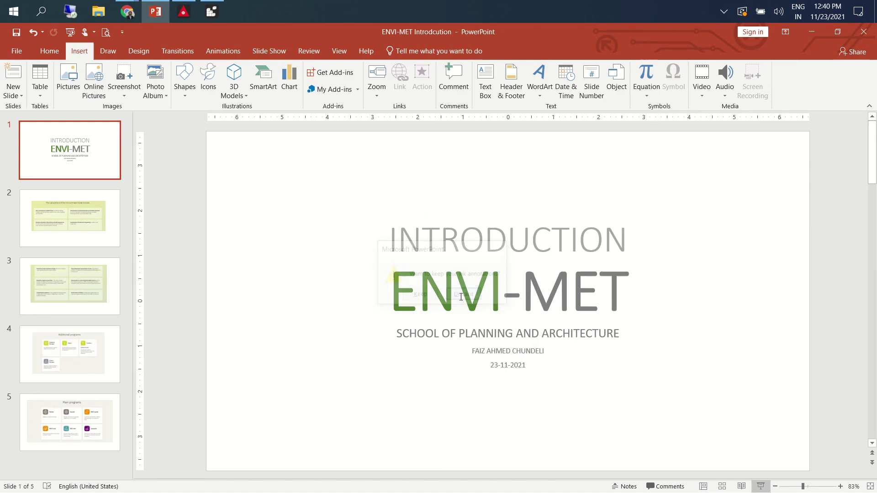
click(208, 13)
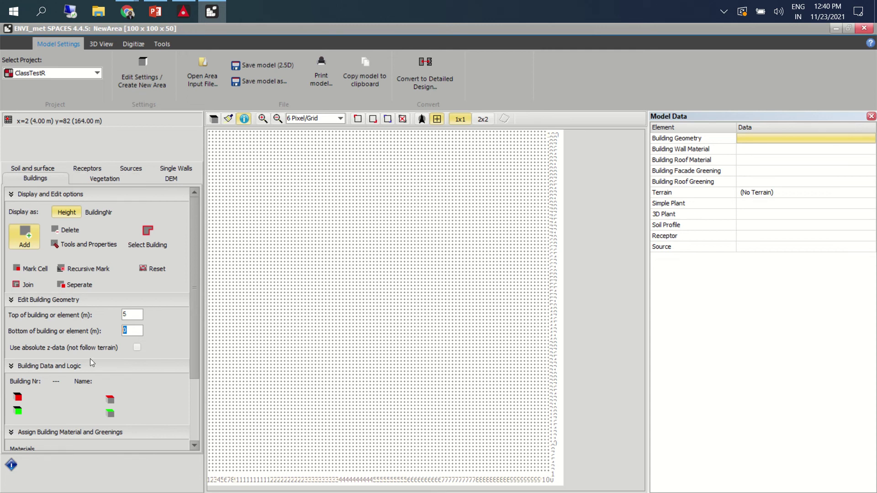
- Browse the wall material library for buildings, including the Glass and Cement and Concrete groups, and close it without choosing a material
scroll(191, 349, down, 3)
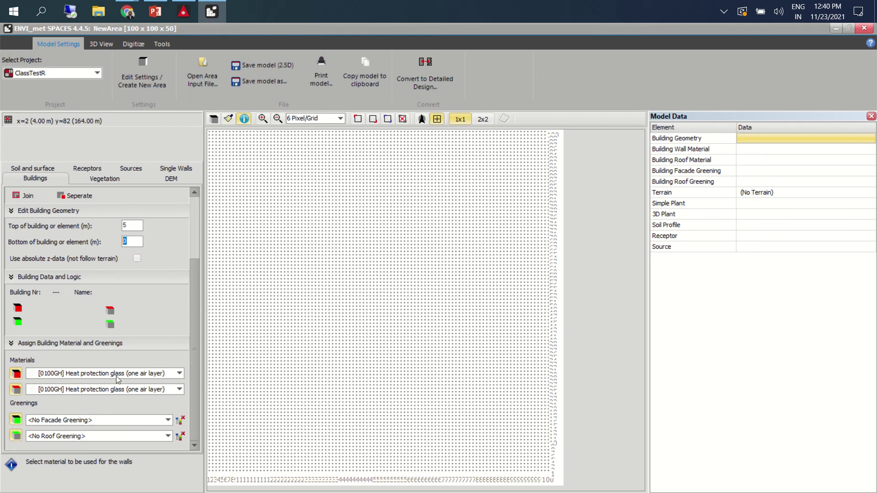
click(155, 374)
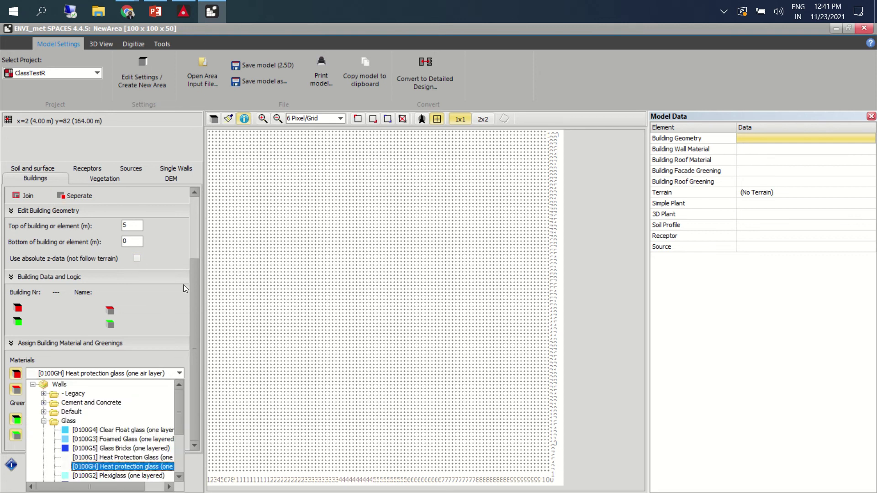
click(193, 308)
click(127, 374)
scroll(118, 445, down, 3)
scroll(80, 447, up, 3)
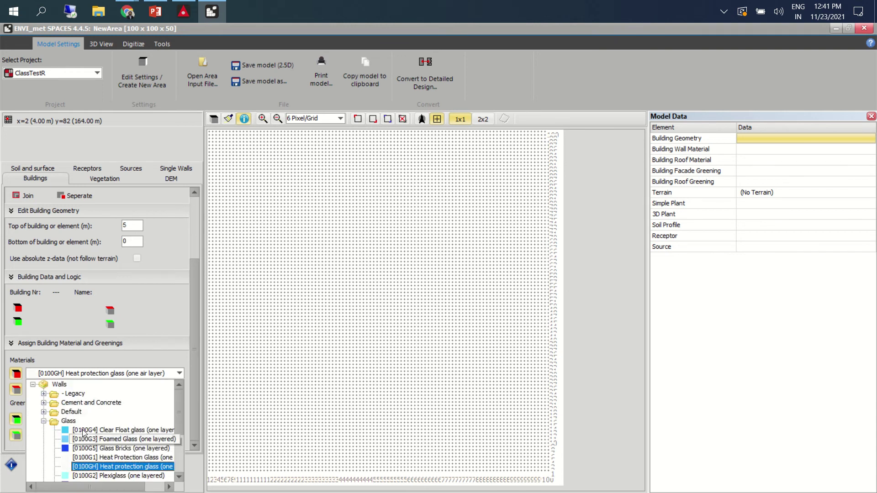
click(44, 421)
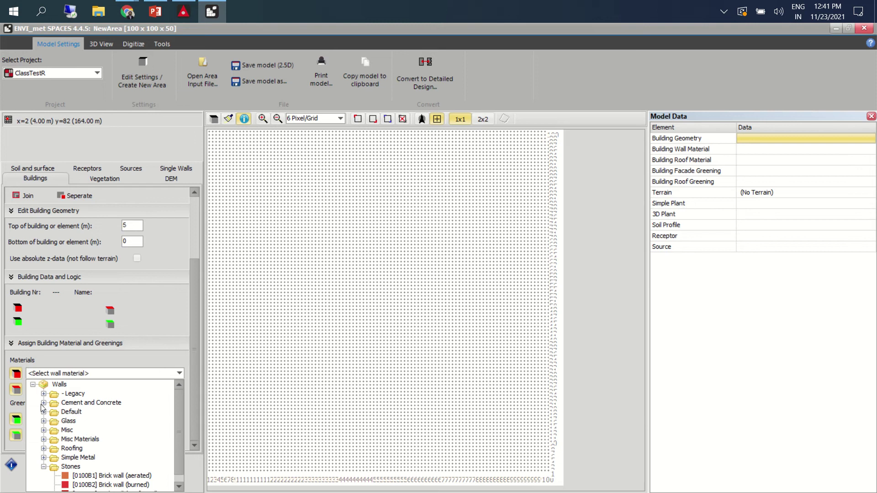
click(44, 404)
click(44, 404)
scroll(75, 434, down, 1)
scroll(38, 389, up, 1)
click(33, 385)
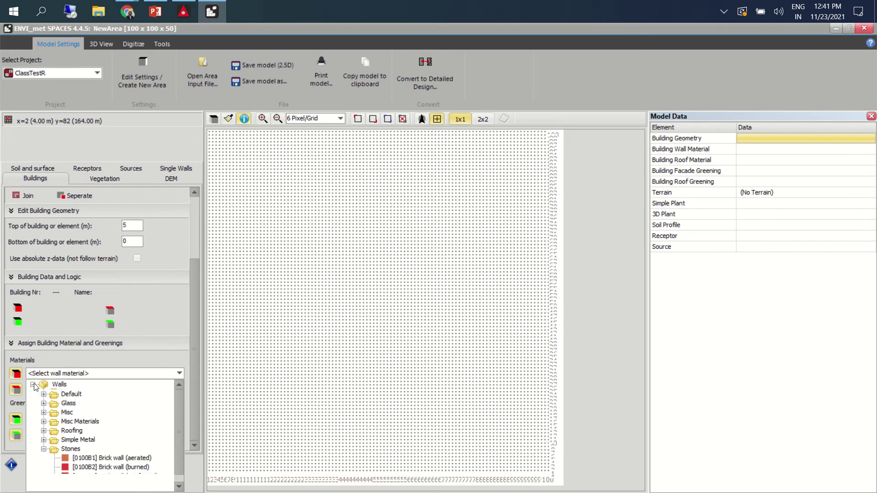
click(172, 348)
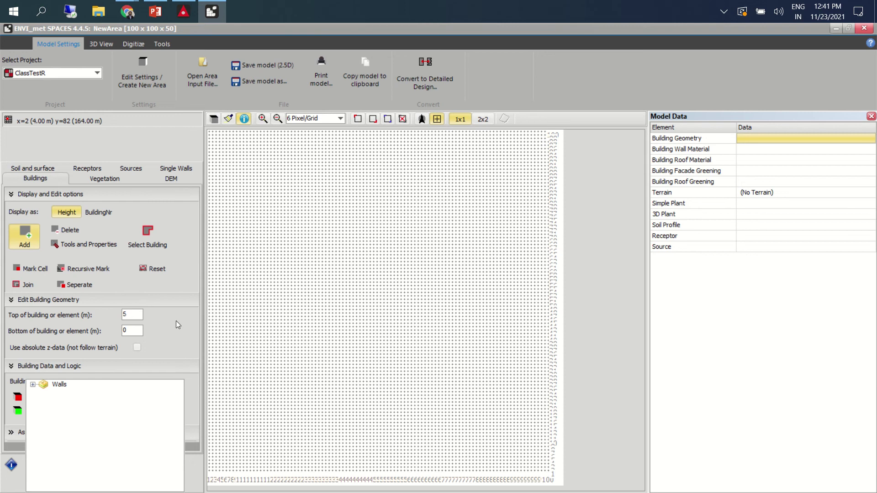
- Examine the simple system plants in the vegetation settings, including the Grass group
click(94, 181)
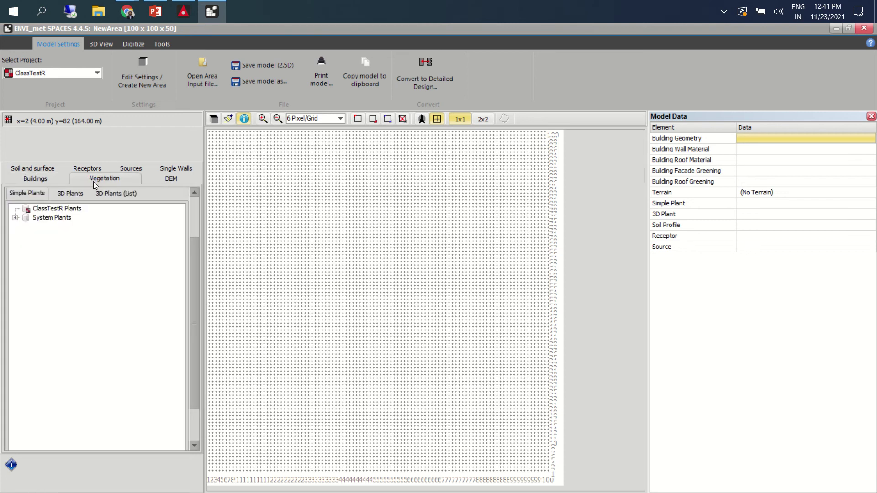
click(16, 218)
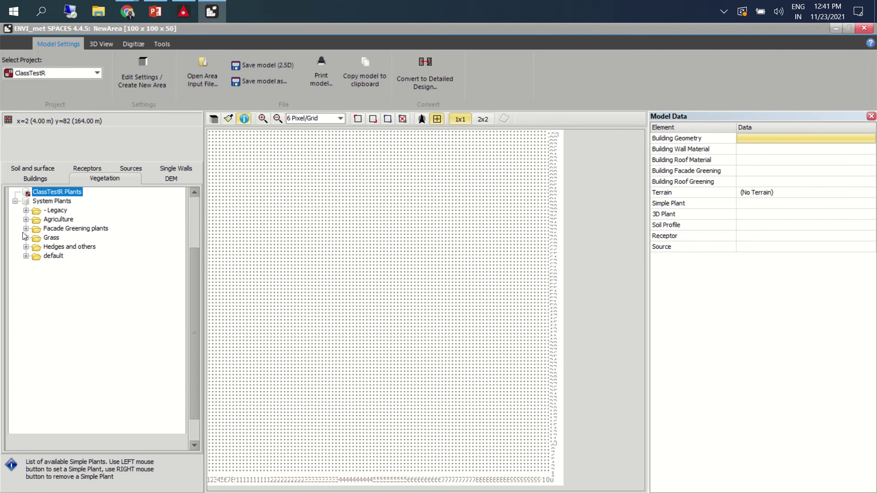
click(25, 237)
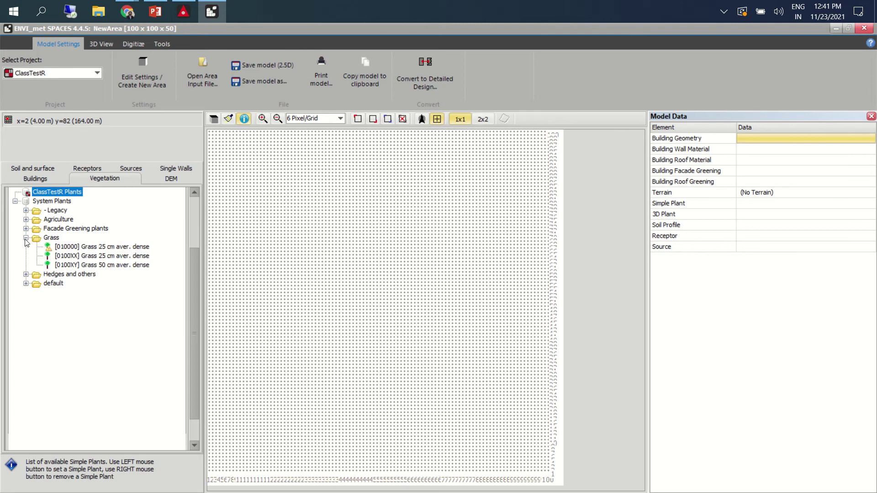
click(25, 238)
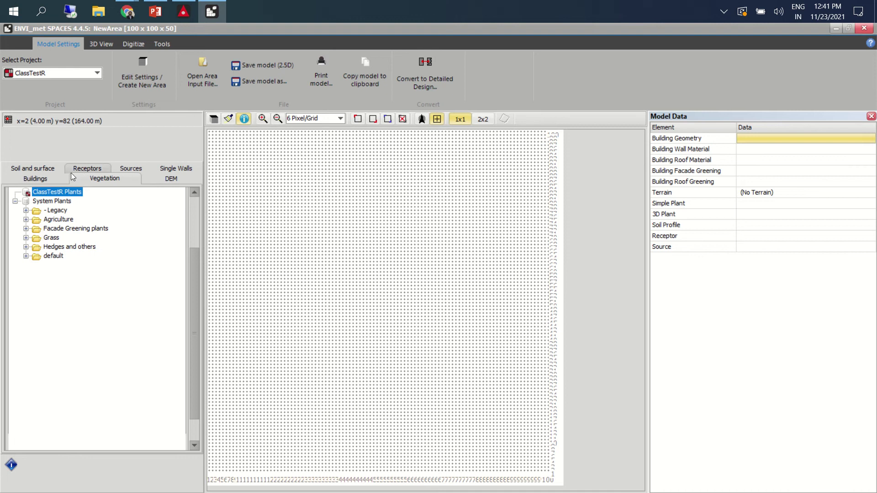
- Examine the soil and surface settings and the available system sources, and return to the building settings
click(33, 170)
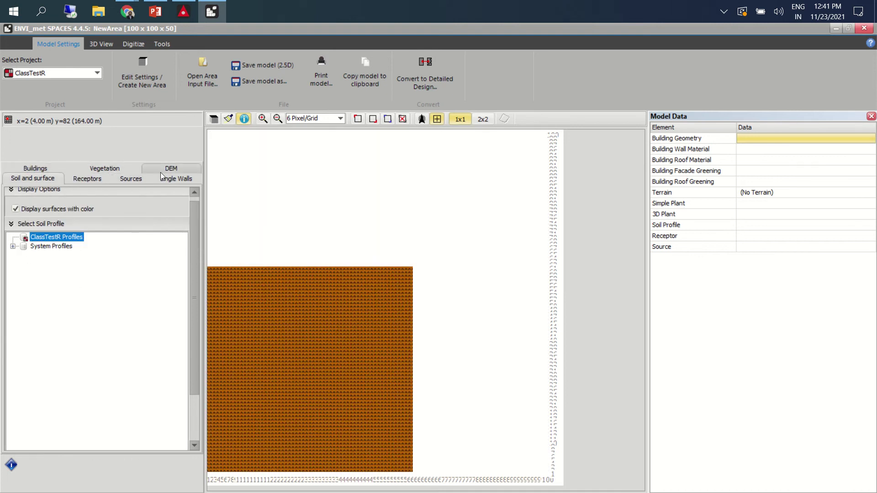
click(131, 178)
click(13, 204)
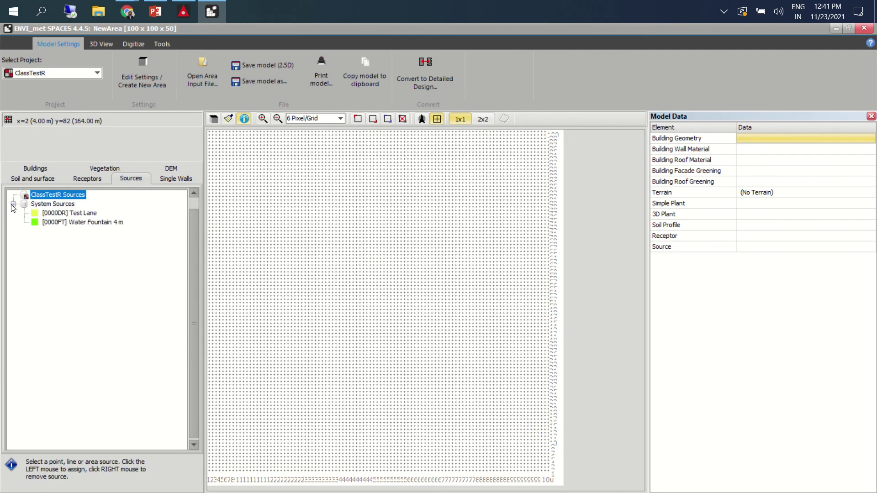
click(13, 204)
click(105, 169)
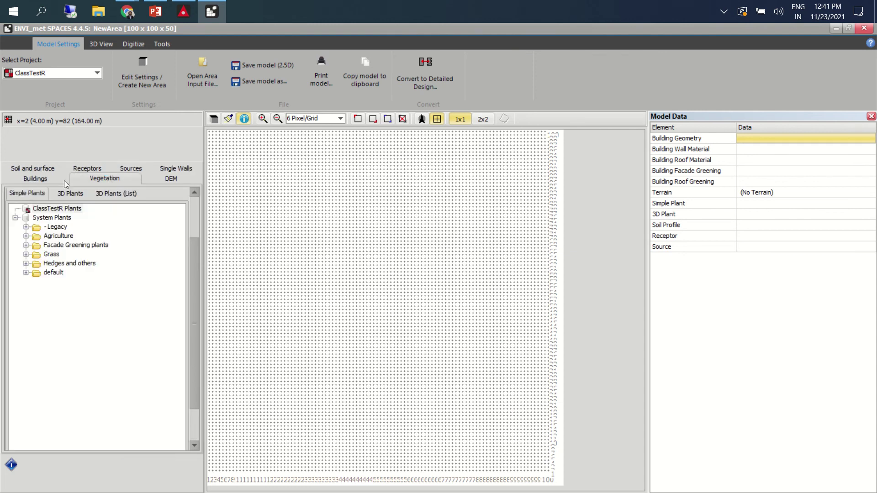
click(34, 180)
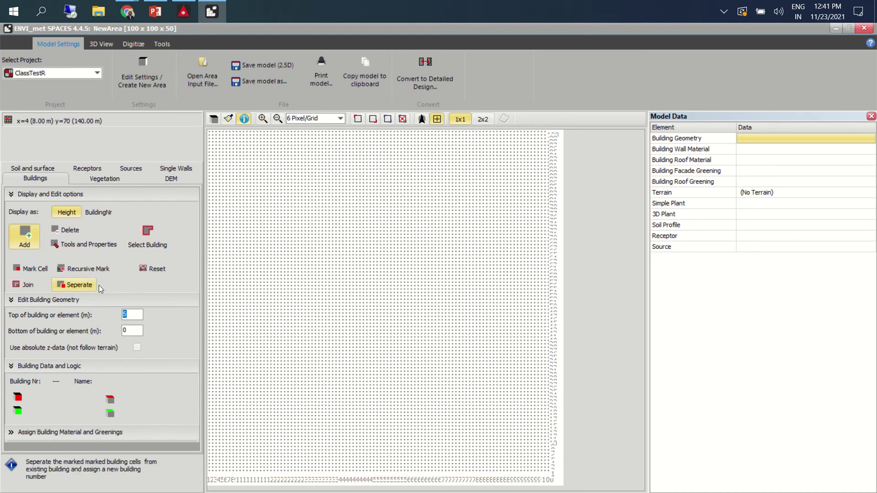
- Set the top of the building to 10 m and choose [0100C3] Concrete wall (hollow block) from Cement and Concrete as the wall material
text(10)
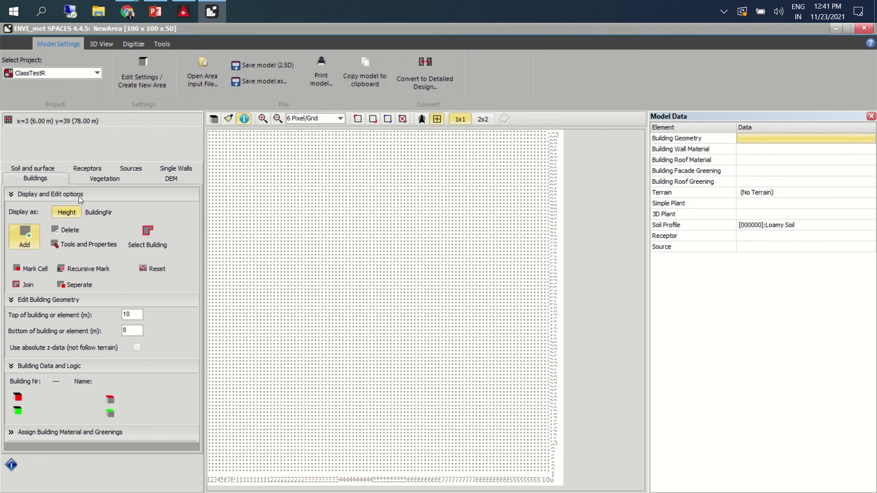
click(26, 434)
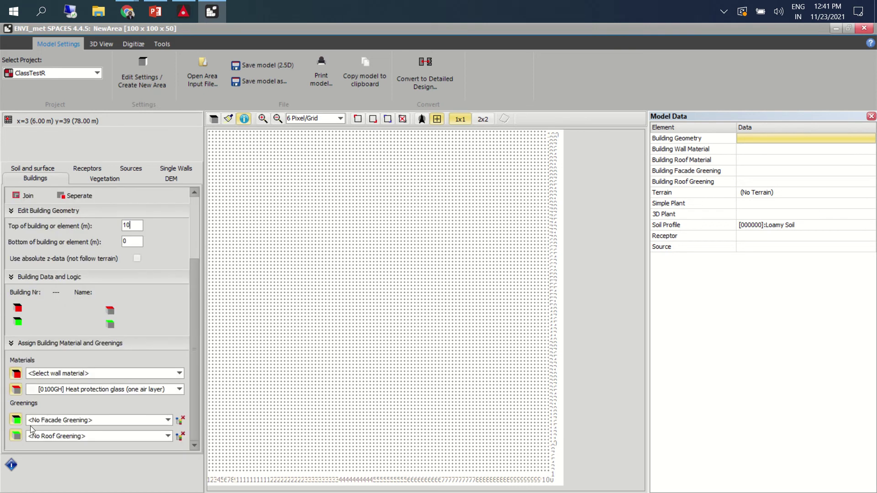
click(11, 212)
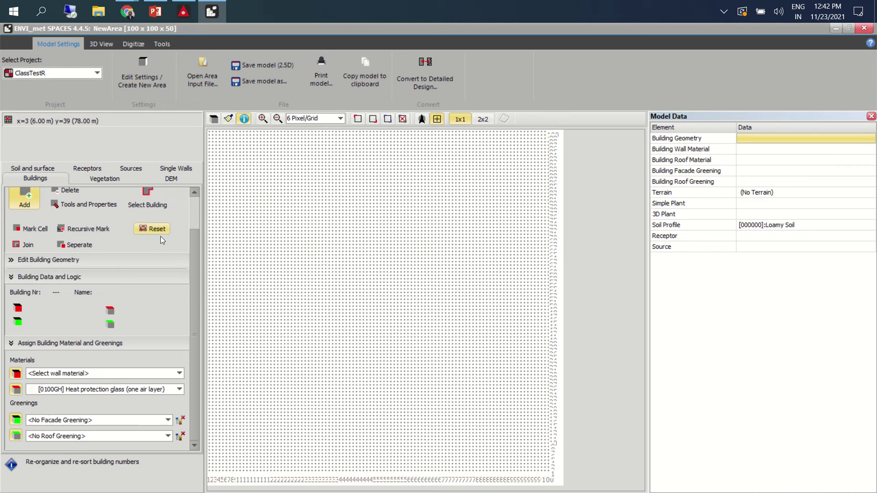
drag(193, 254, 196, 212)
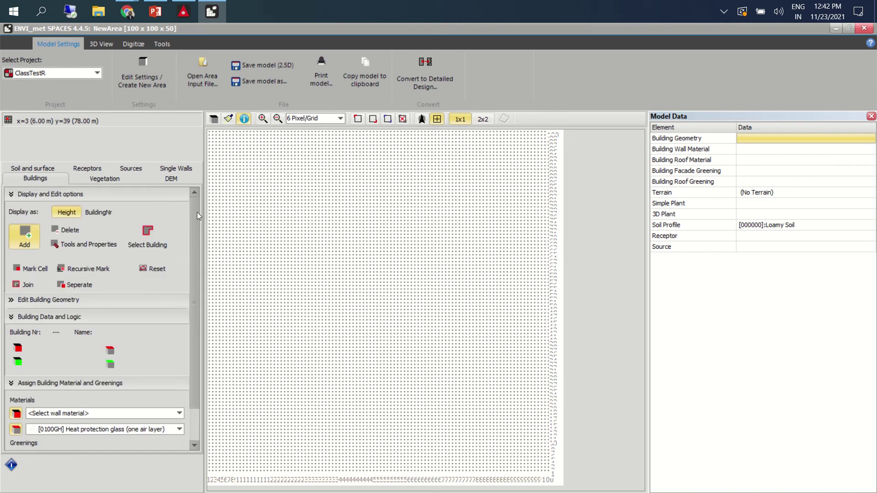
click(11, 194)
click(119, 324)
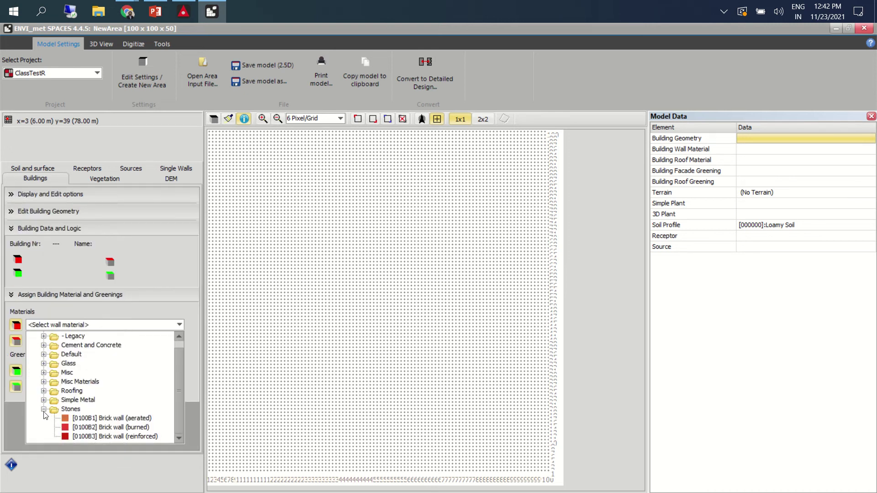
click(43, 410)
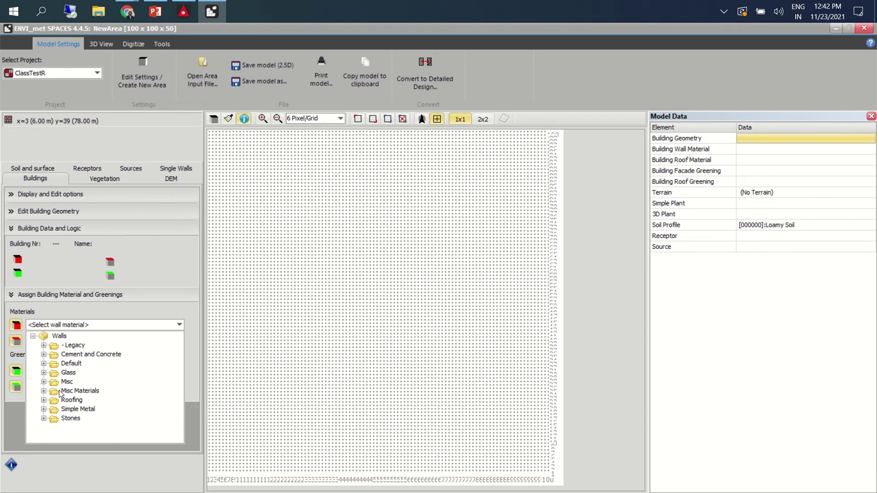
click(44, 355)
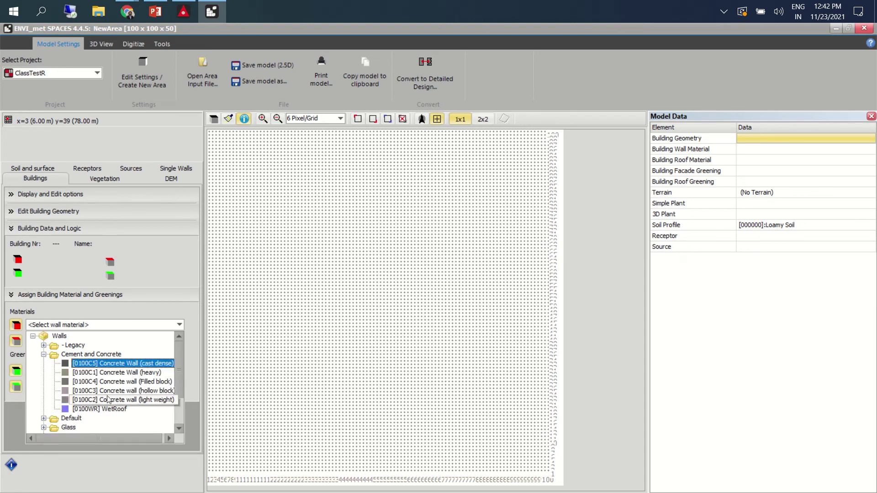
click(111, 392)
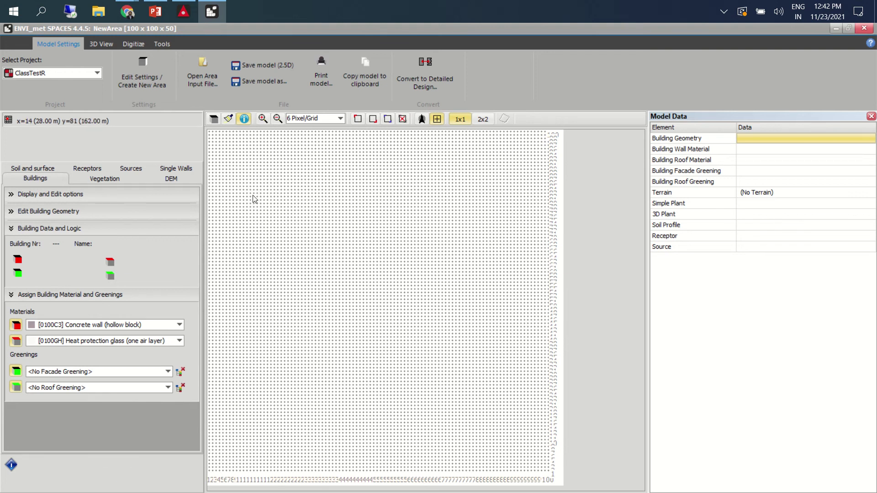
- Draw the outline of a roughly square building, about 40 m wide, in the upper middle part of the grid
click(11, 194)
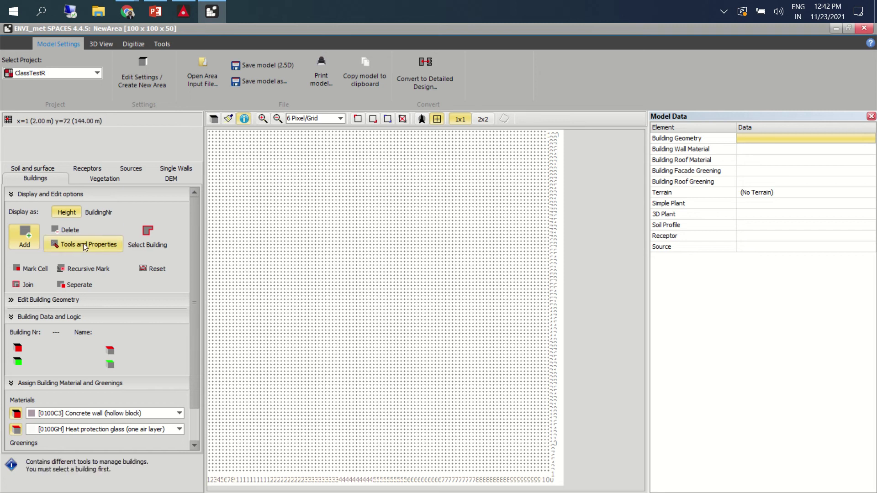
click(314, 214)
mouse_move(321, 218)
mouse_down()
mouse_move(379, 217)
mouse_move(379, 274)
mouse_move(353, 285)
mouse_move(315, 280)
mouse_move(314, 213)
mouse_up()
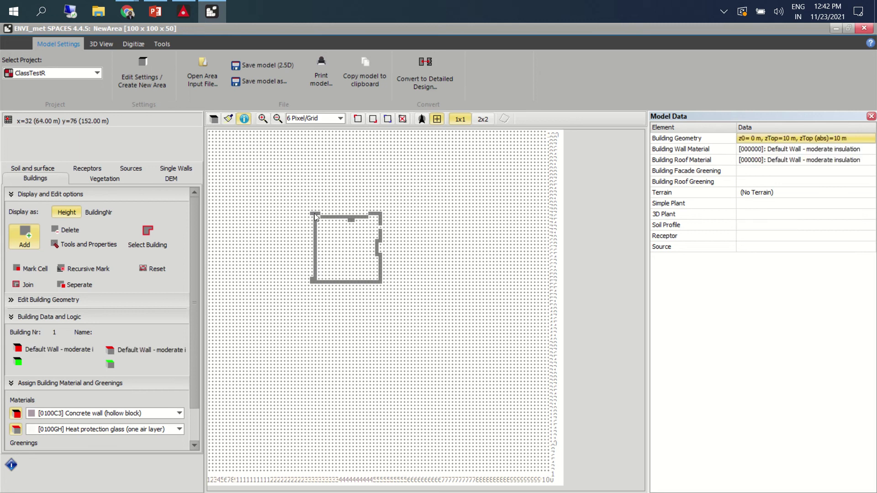
mouse_move(314, 246)
mouse_down()
mouse_move(312, 215)
mouse_move(313, 276)
mouse_up()
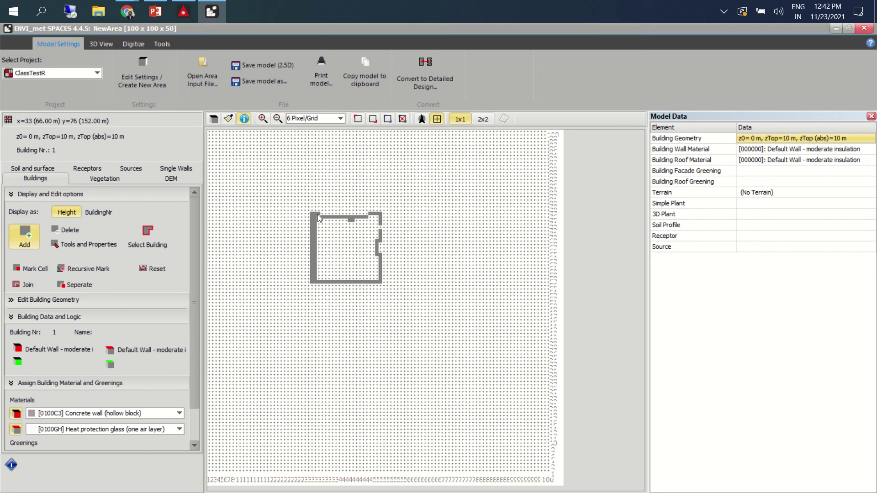
drag(355, 212, 380, 213)
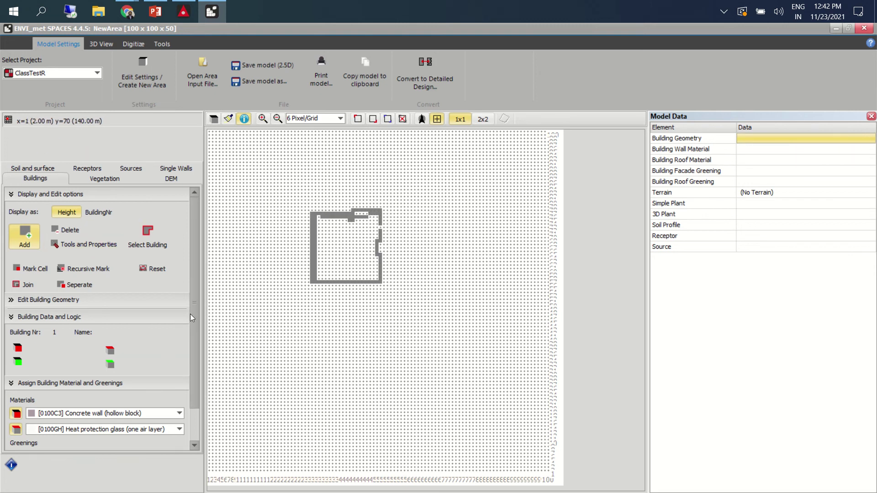
- Thicken the building outline and fill most of its interior with 10 m high building cells
scroll(179, 392, down, 1)
click(10, 271)
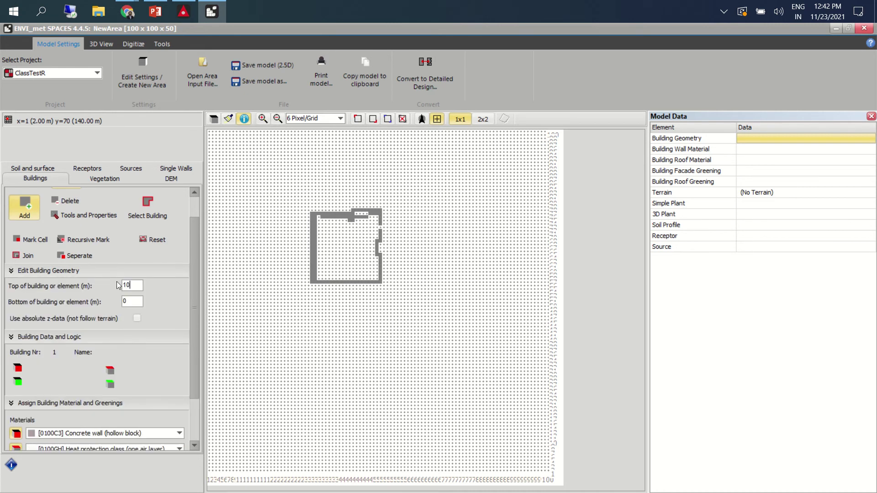
click(128, 287)
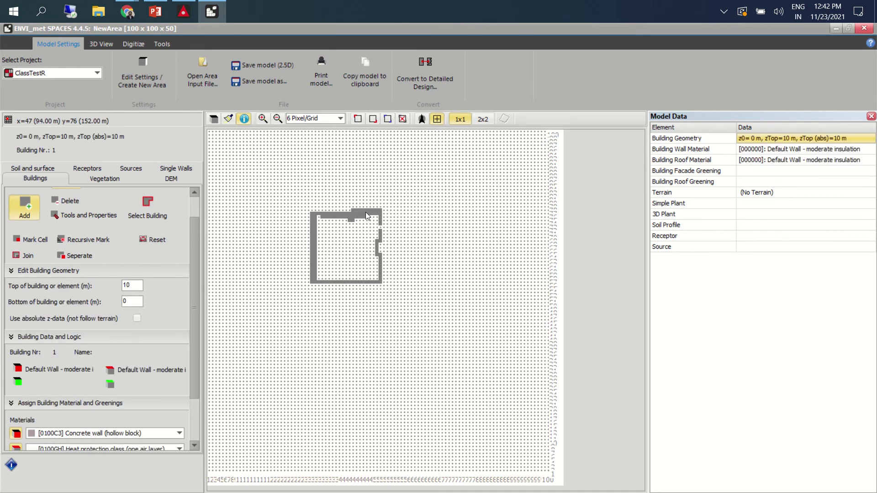
drag(365, 212, 311, 211)
mouse_move(305, 264)
mouse_down()
mouse_move(306, 245)
mouse_move(307, 280)
mouse_move(377, 276)
mouse_move(377, 217)
mouse_move(380, 256)
mouse_move(374, 226)
mouse_move(317, 216)
mouse_move(321, 275)
mouse_move(319, 266)
mouse_move(366, 274)
mouse_move(368, 223)
mouse_move(365, 270)
mouse_move(358, 221)
mouse_move(325, 221)
mouse_move(321, 257)
mouse_move(319, 242)
mouse_move(337, 269)
mouse_move(321, 251)
mouse_move(323, 267)
mouse_move(325, 231)
mouse_move(334, 234)
mouse_move(335, 249)
mouse_move(337, 242)
mouse_up()
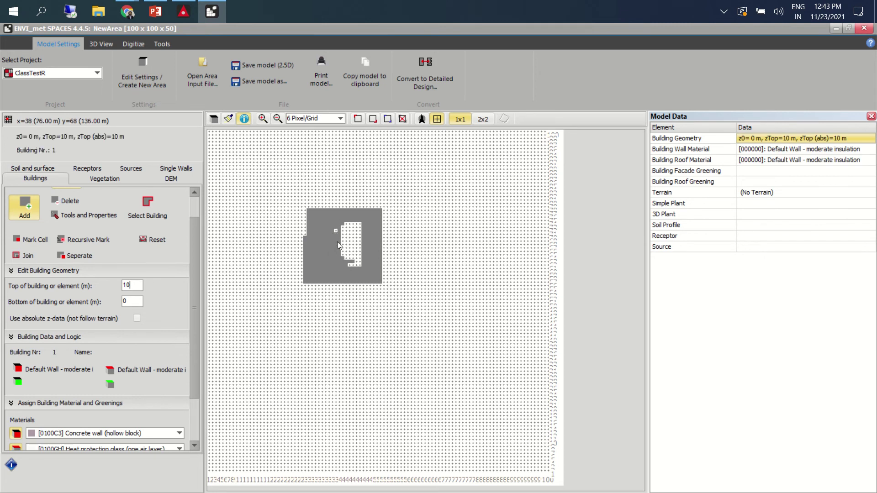
- Enlarge the grid display to 10 Pixel/Grid and fill the remaining gap inside the building
click(334, 120)
click(341, 119)
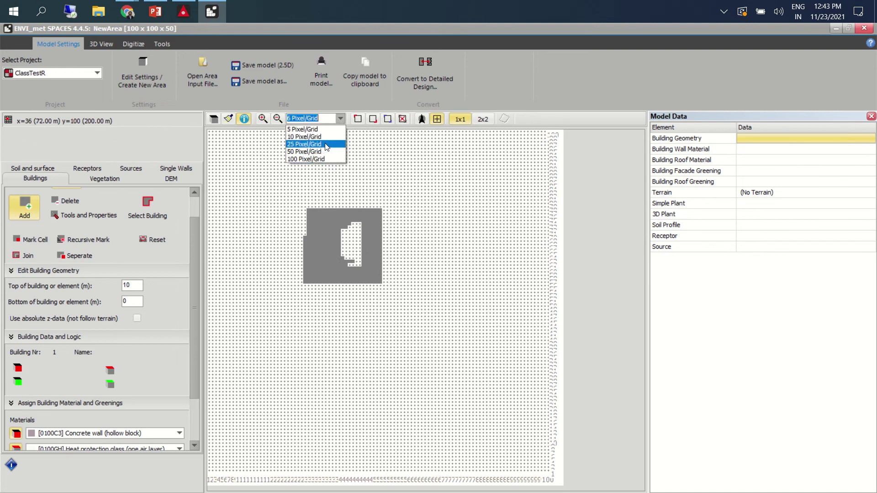
click(315, 136)
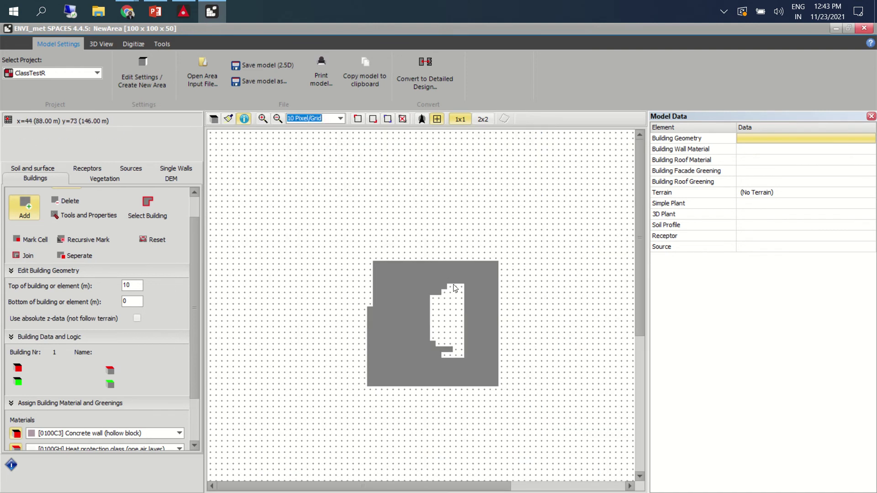
mouse_move(455, 288)
mouse_down()
mouse_move(457, 354)
mouse_move(434, 344)
mouse_up()
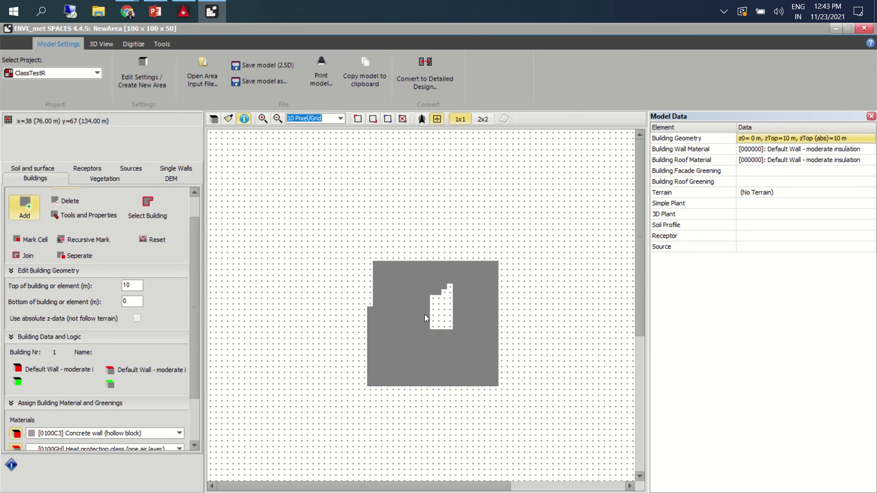
mouse_move(424, 314)
mouse_down()
mouse_move(432, 315)
mouse_move(441, 294)
mouse_up()
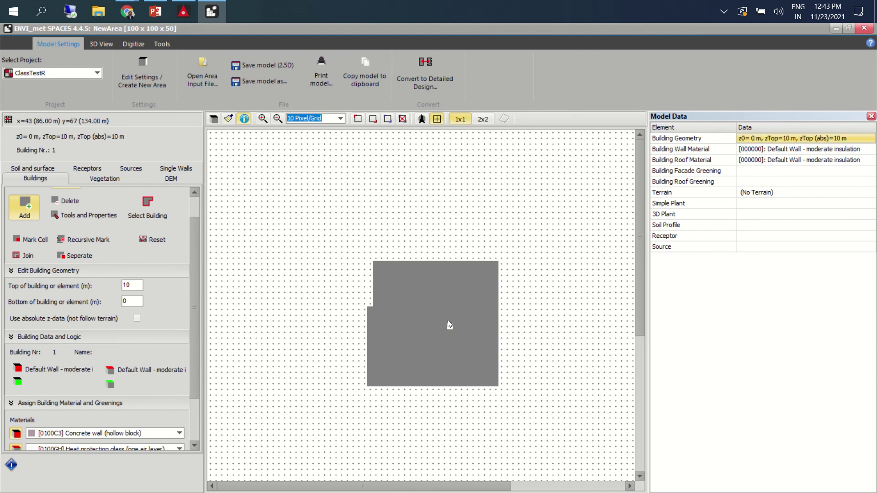
- Add a trial loop of building cells beside the block's left edge and delete those cells again
mouse_move(371, 269)
mouse_down()
mouse_move(337, 333)
mouse_move(399, 321)
mouse_up()
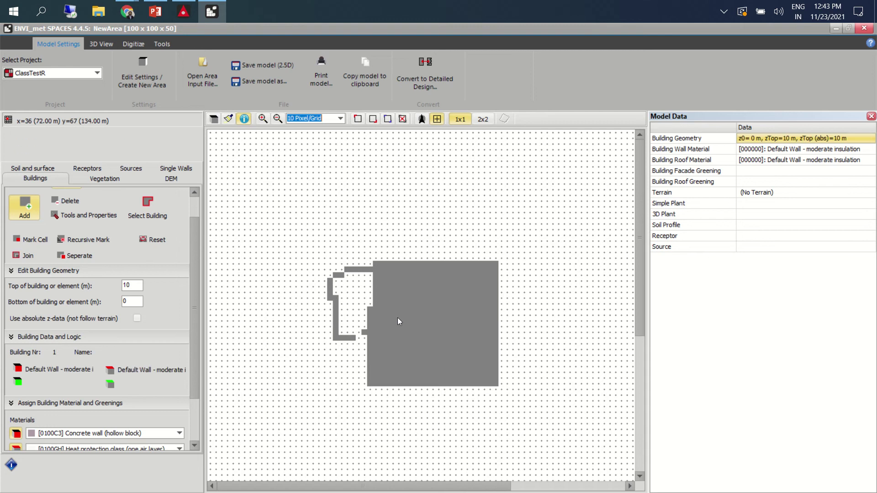
click(70, 201)
click(331, 287)
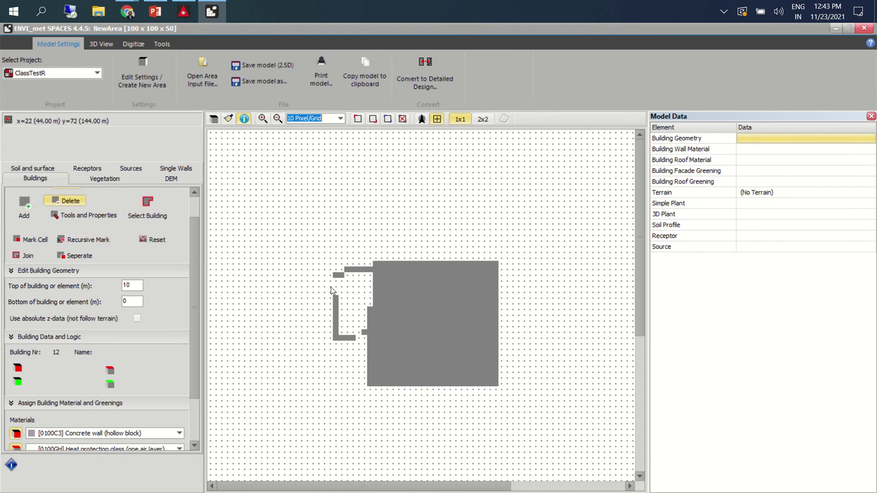
drag(340, 306, 347, 263)
click(359, 269)
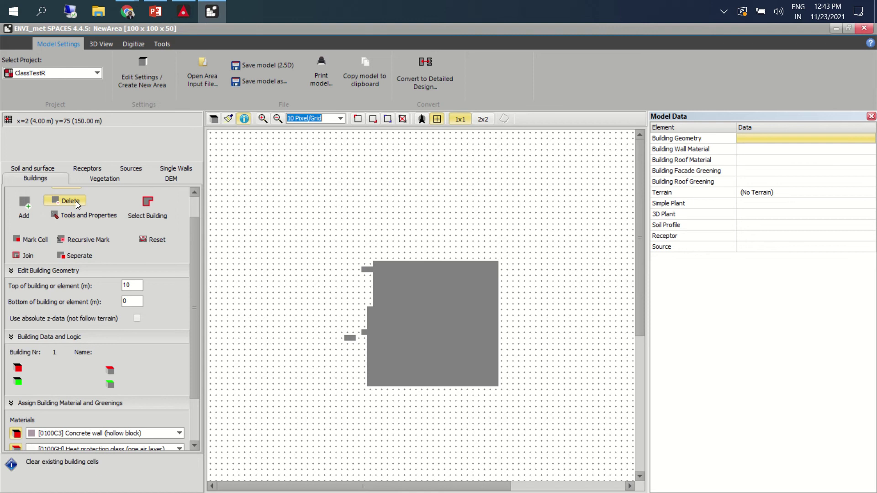
click(363, 334)
click(349, 338)
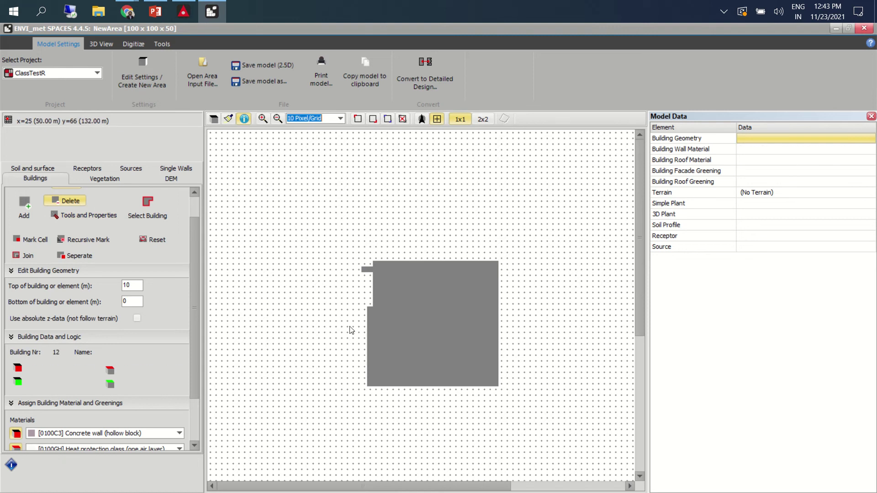
click(368, 268)
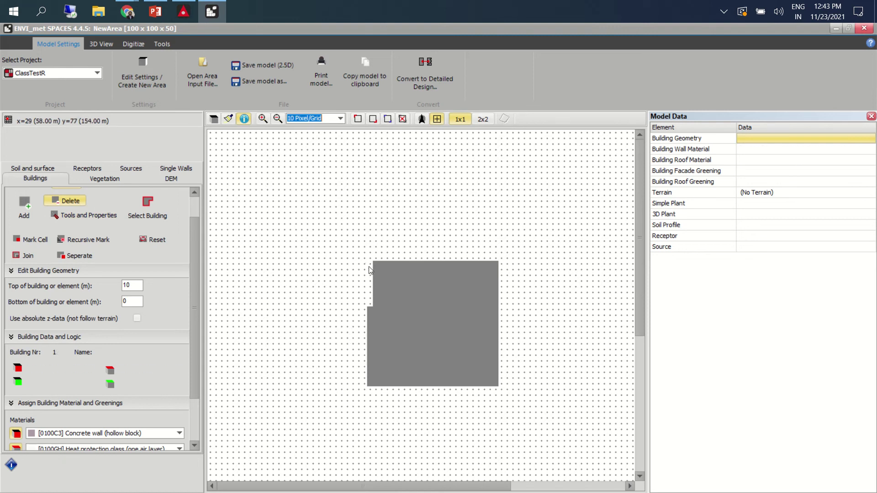
- Fill the missing strip of cells at the building's upper-left corner and inspect the building in the 3D view
click(31, 206)
drag(370, 264, 370, 306)
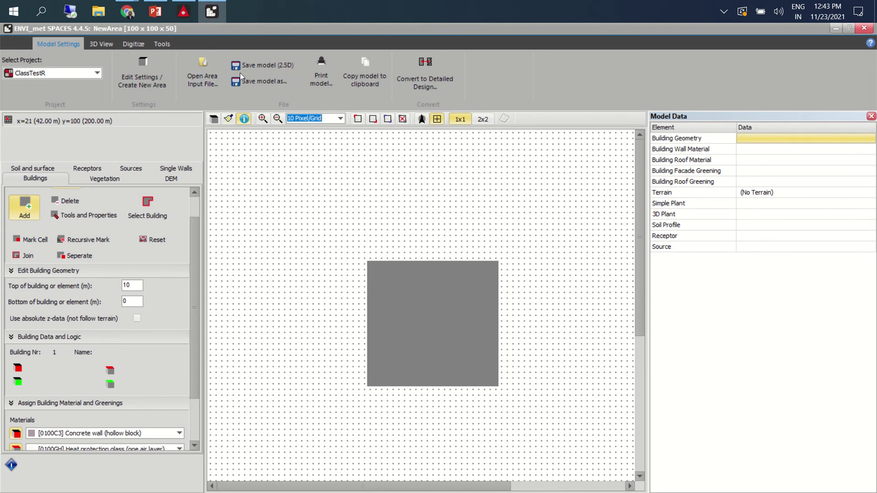
click(108, 48)
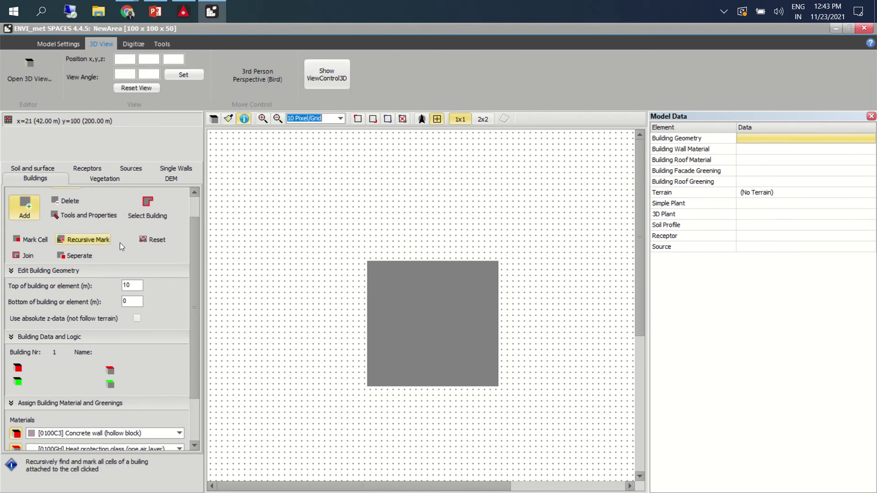
click(214, 118)
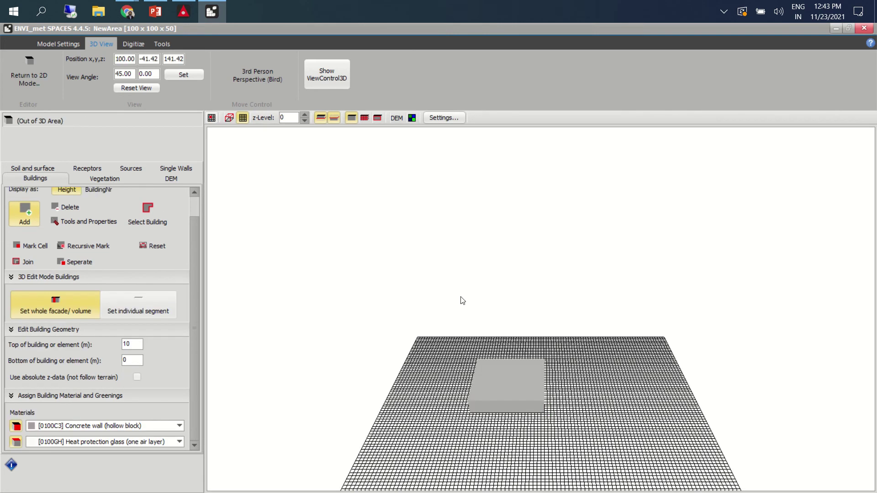
scroll(537, 411, up, 5)
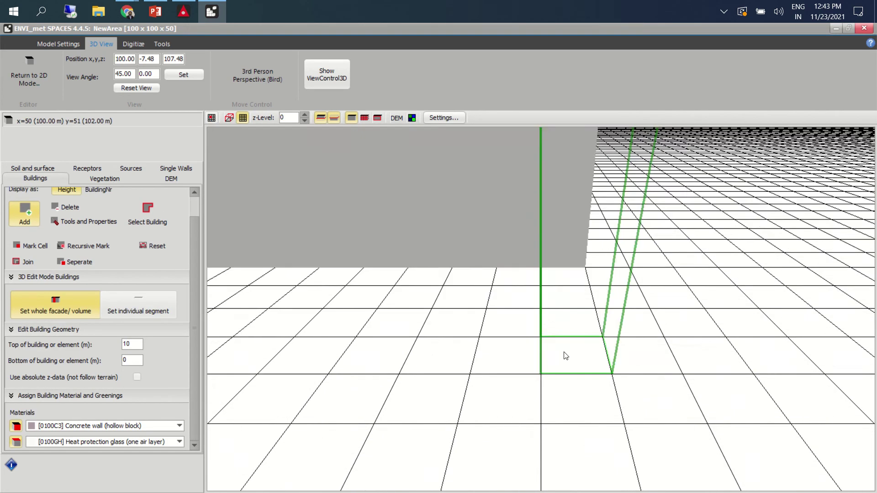
scroll(564, 354, down, 2)
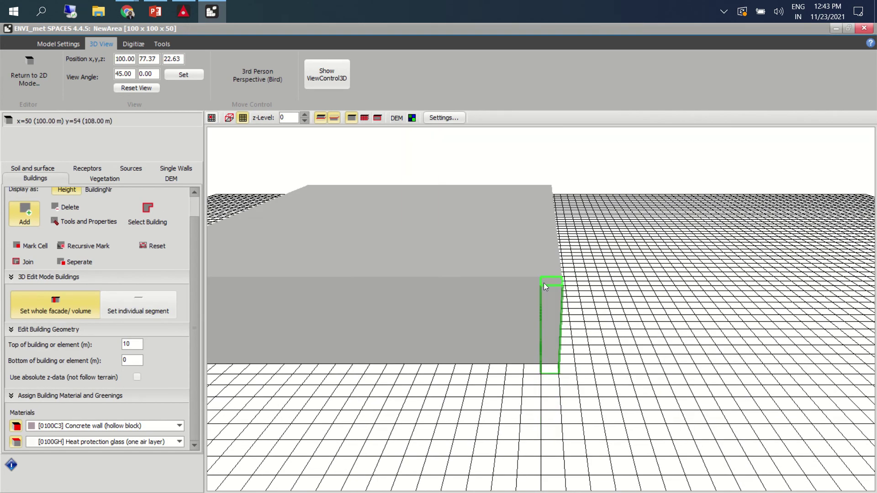
scroll(530, 321, down, 2)
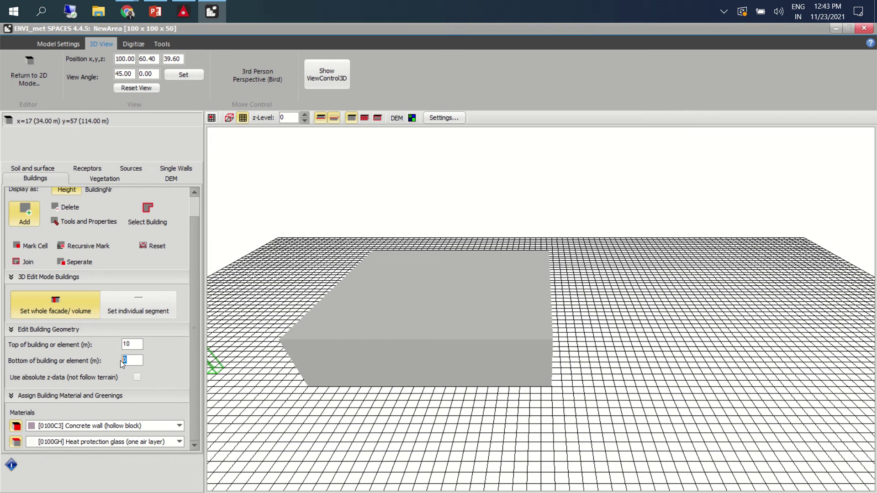
- Set the bottom of the building to 5 m, paint raised sections over the block's front in 3D, and return to 2D mode
double_click(129, 344)
key(Tab)
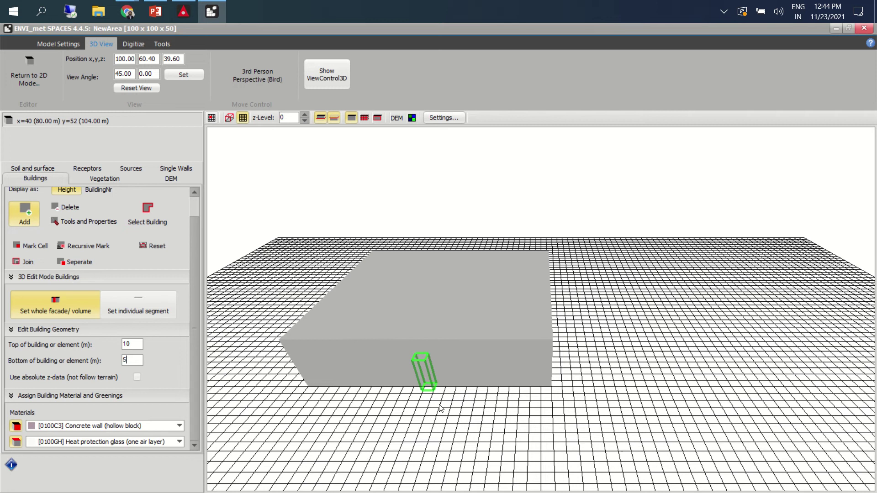
drag(441, 408, 491, 293)
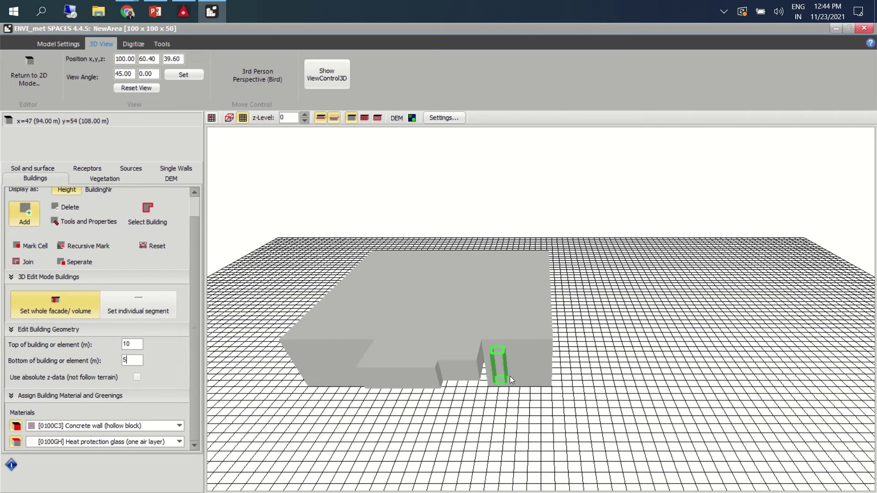
drag(501, 373, 532, 251)
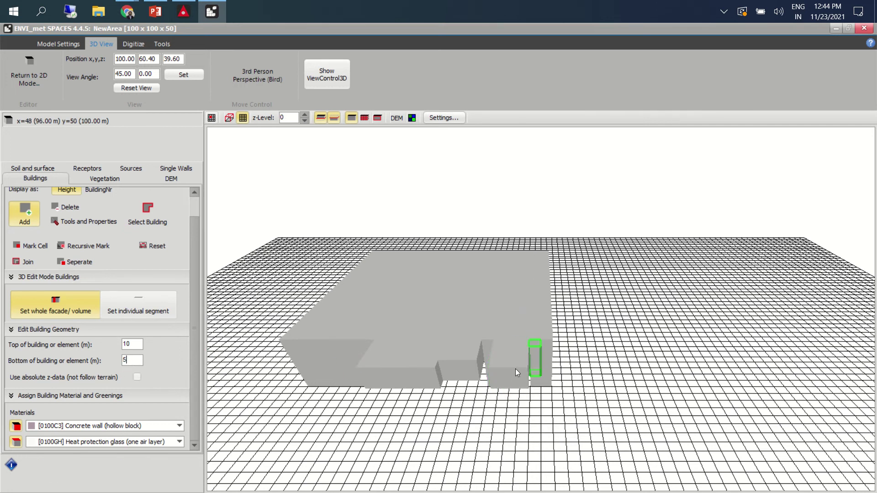
click(456, 378)
double_click(128, 359)
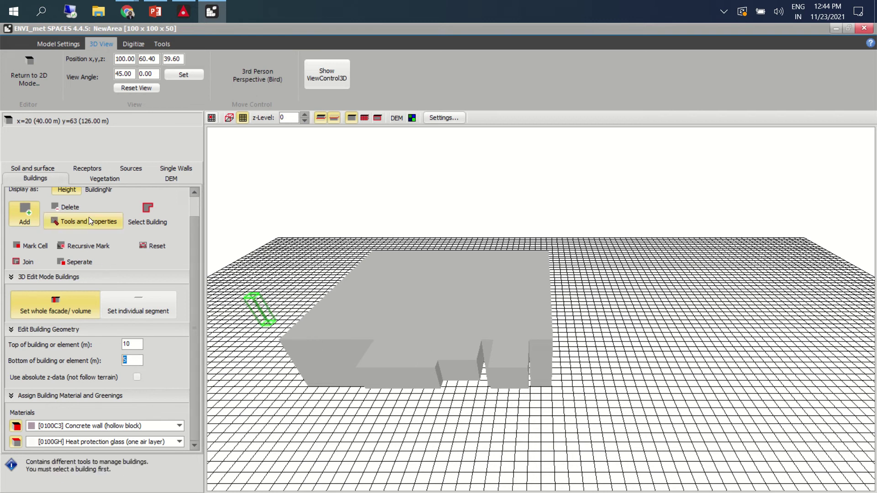
click(19, 78)
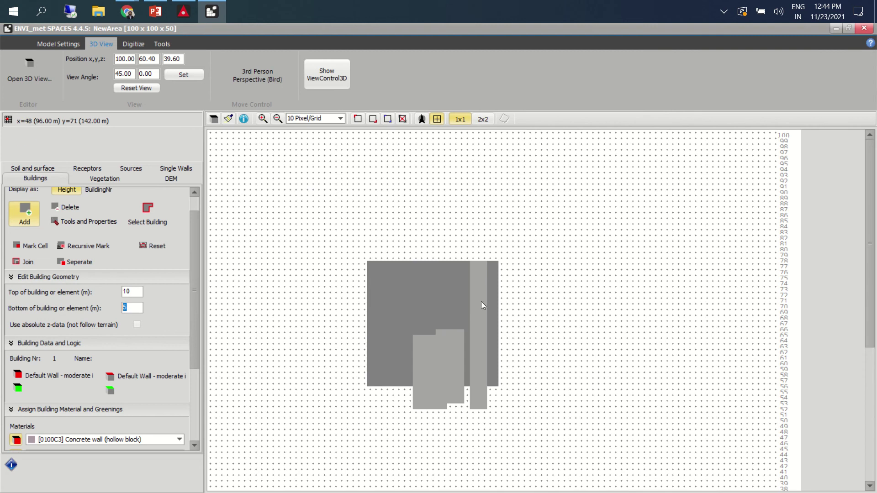
- Paint [010000] Grass 25 cm aver. dense as a filled block above the building and a strip along its left side
click(113, 180)
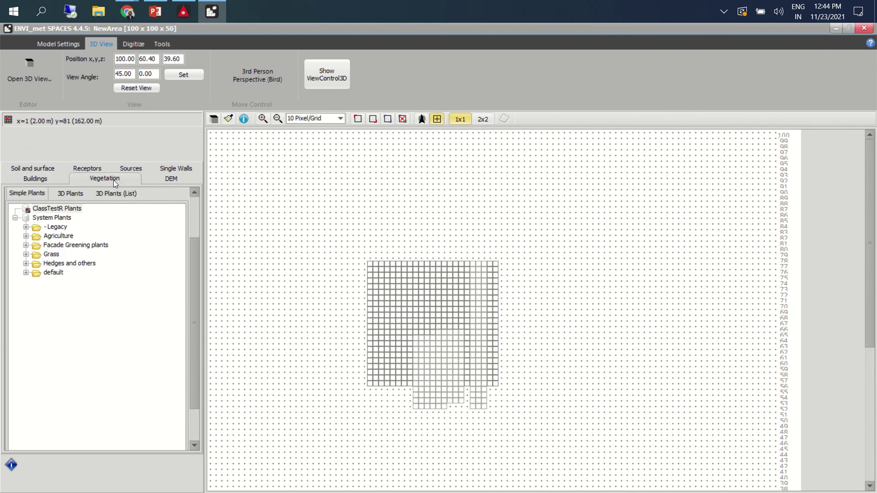
click(26, 254)
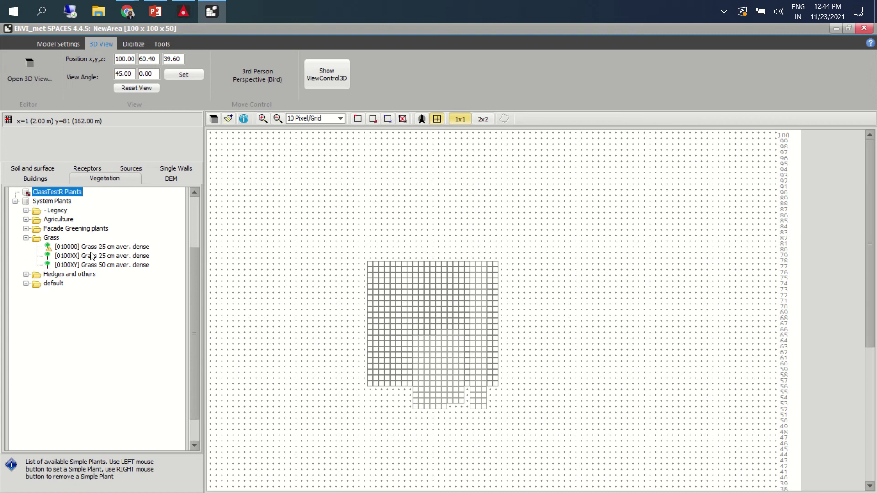
click(26, 238)
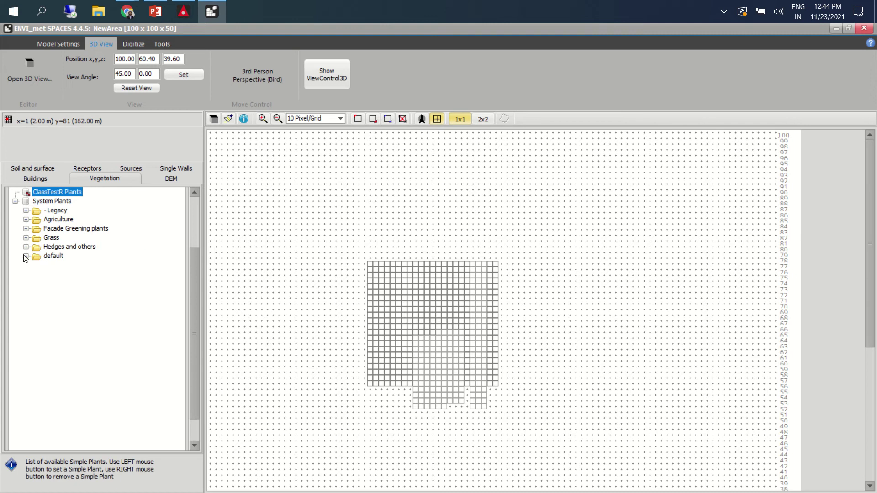
click(26, 247)
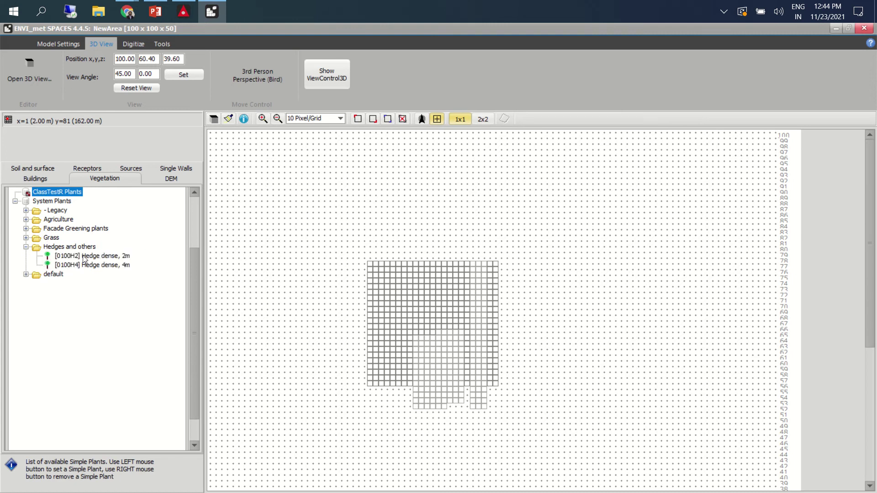
click(23, 240)
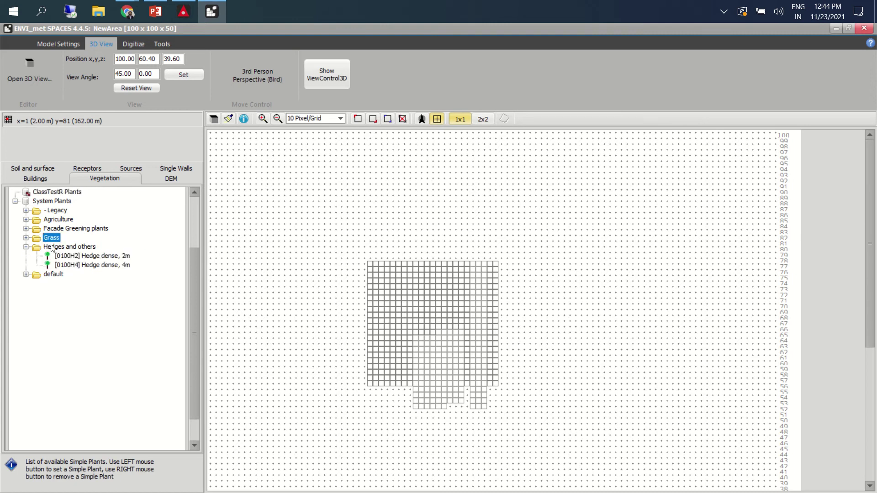
click(26, 238)
click(82, 247)
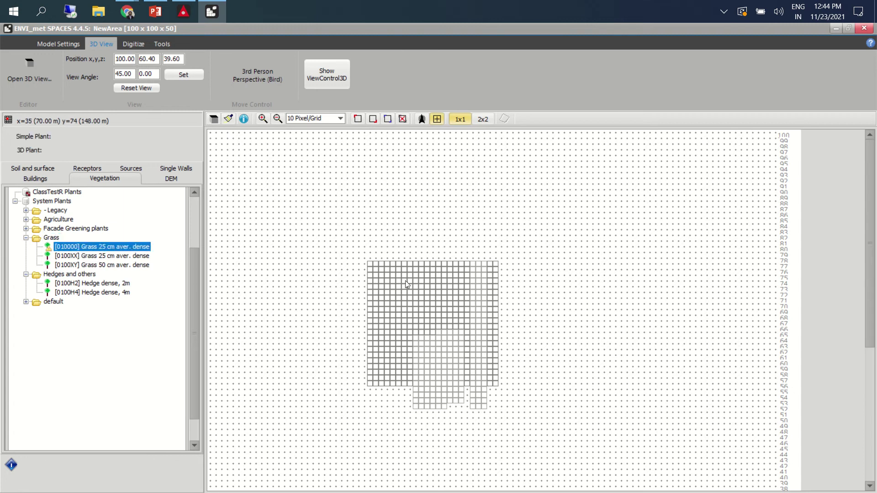
mouse_move(496, 201)
mouse_down()
mouse_move(496, 254)
mouse_move(352, 256)
mouse_move(355, 202)
mouse_move(490, 202)
mouse_move(379, 217)
mouse_move(488, 196)
mouse_up()
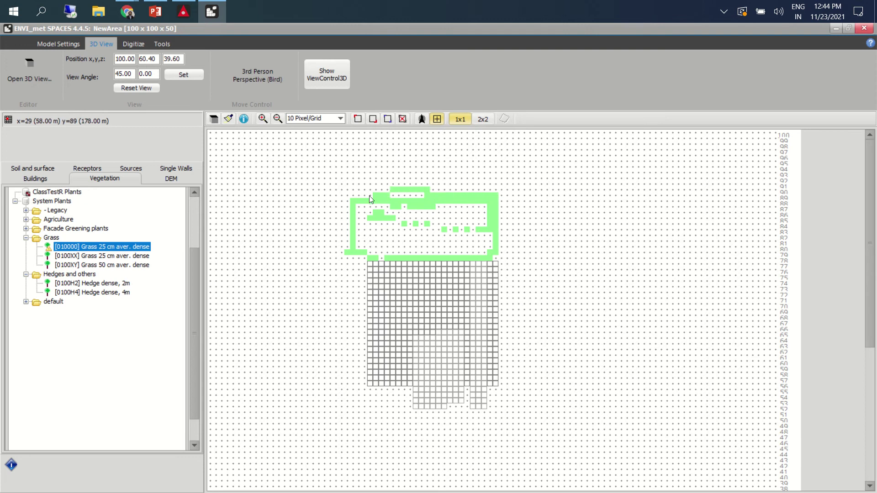
mouse_move(369, 196)
mouse_down()
mouse_move(352, 196)
mouse_move(489, 195)
mouse_move(498, 255)
mouse_move(353, 259)
mouse_move(360, 370)
mouse_move(364, 331)
mouse_move(363, 314)
mouse_move(358, 387)
mouse_move(353, 248)
mouse_move(351, 381)
mouse_up()
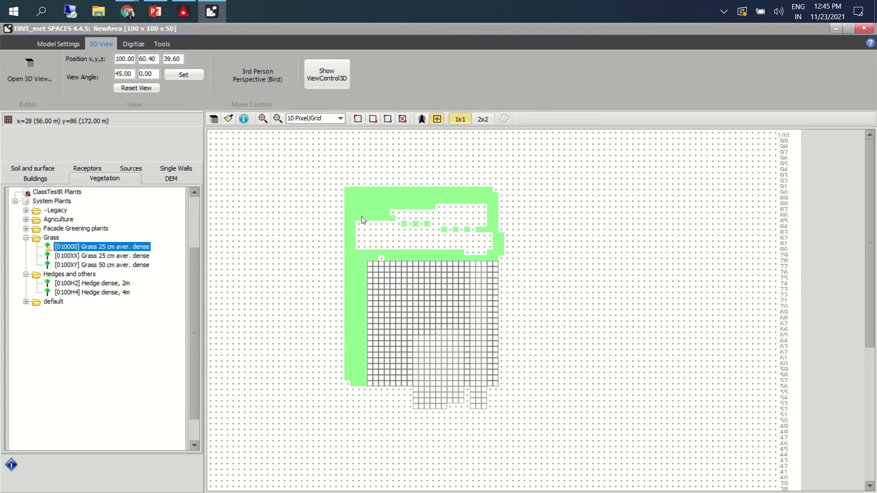
mouse_move(362, 218)
mouse_down()
mouse_move(364, 229)
mouse_move(480, 209)
mouse_move(497, 192)
mouse_move(500, 258)
mouse_up()
mouse_move(402, 252)
mouse_down()
mouse_move(494, 251)
mouse_move(462, 250)
mouse_move(484, 243)
mouse_move(489, 247)
mouse_move(380, 256)
mouse_move(371, 231)
mouse_move(396, 215)
mouse_move(475, 213)
mouse_move(456, 235)
mouse_move(438, 218)
mouse_move(423, 232)
mouse_move(388, 230)
mouse_move(392, 240)
mouse_up()
- Place seven single cells of [0100H4] Hedge dense, 4m around the right side and below the building
click(26, 240)
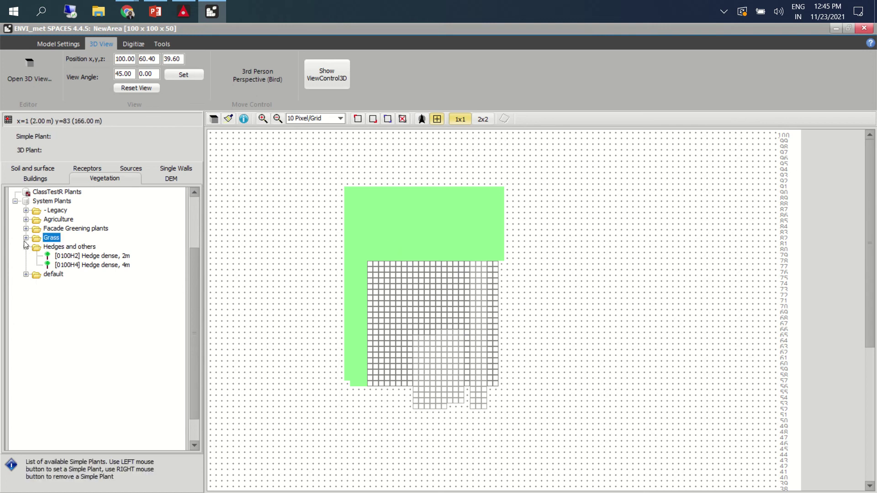
click(26, 274)
click(92, 265)
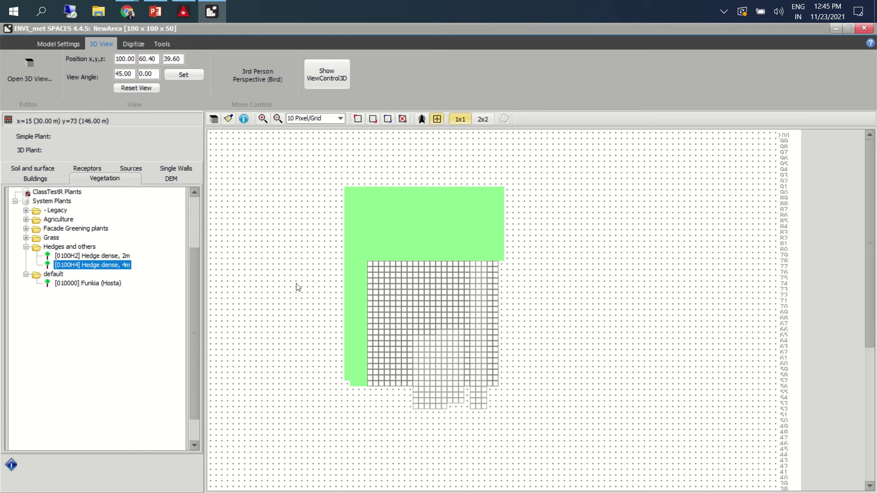
click(535, 229)
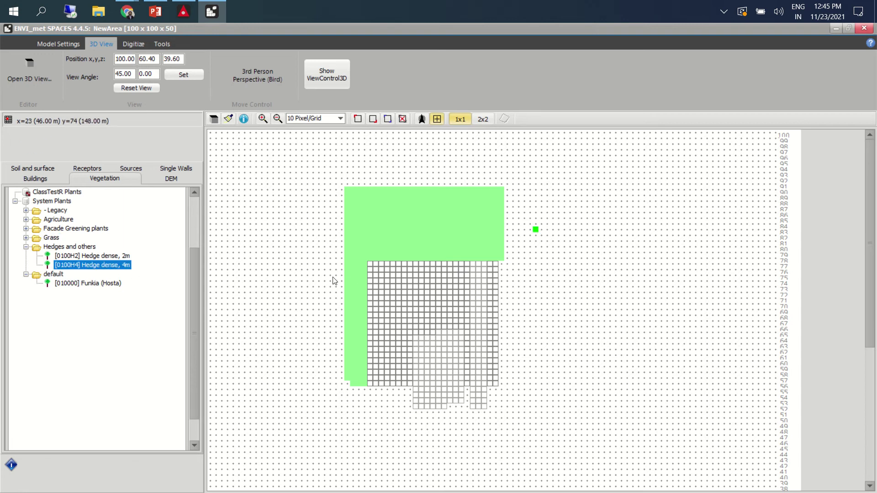
click(524, 287)
click(524, 338)
click(364, 418)
click(495, 435)
click(536, 372)
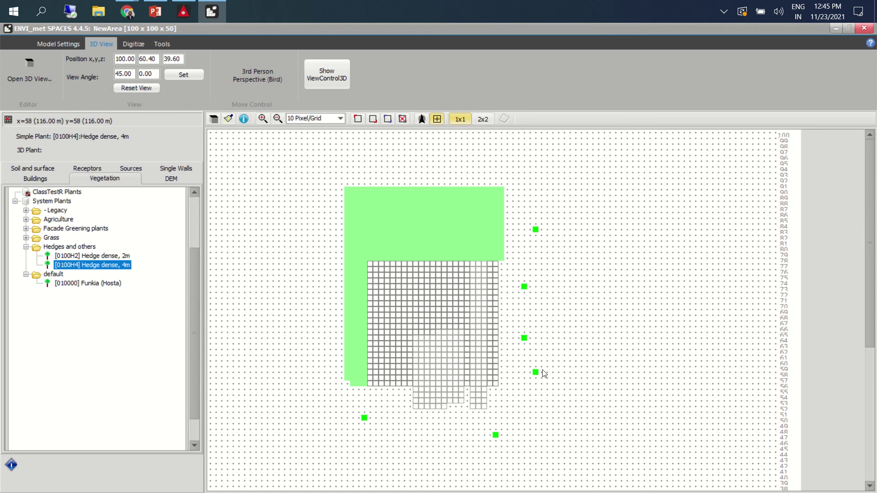
click(615, 321)
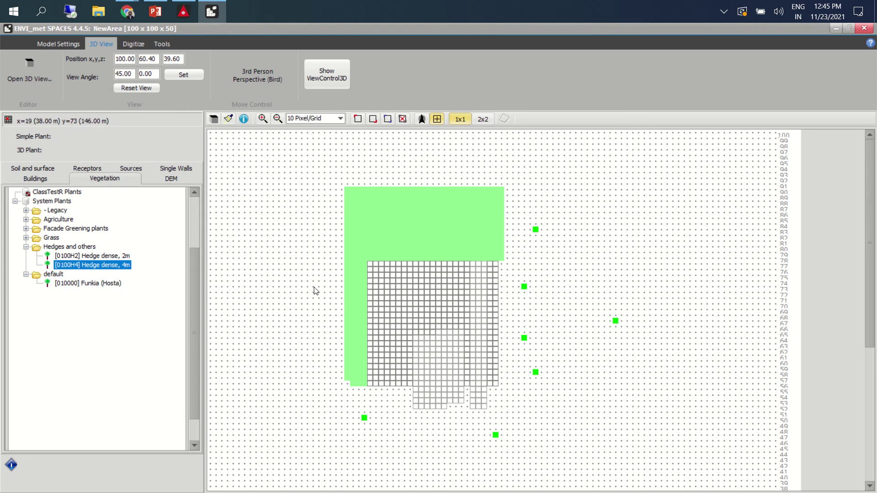
- Show the soil and surface layer, reduce the grid display to 3 Pixel/Grid and turn off coloured surfaces
click(43, 170)
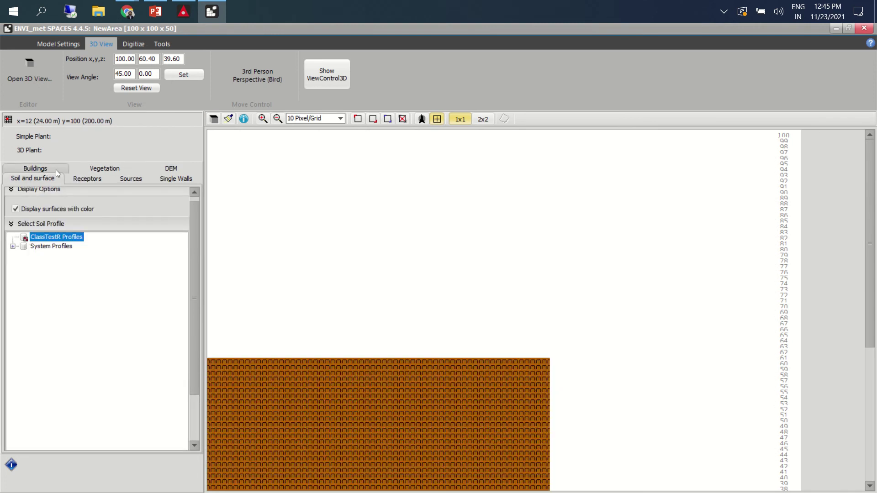
click(341, 119)
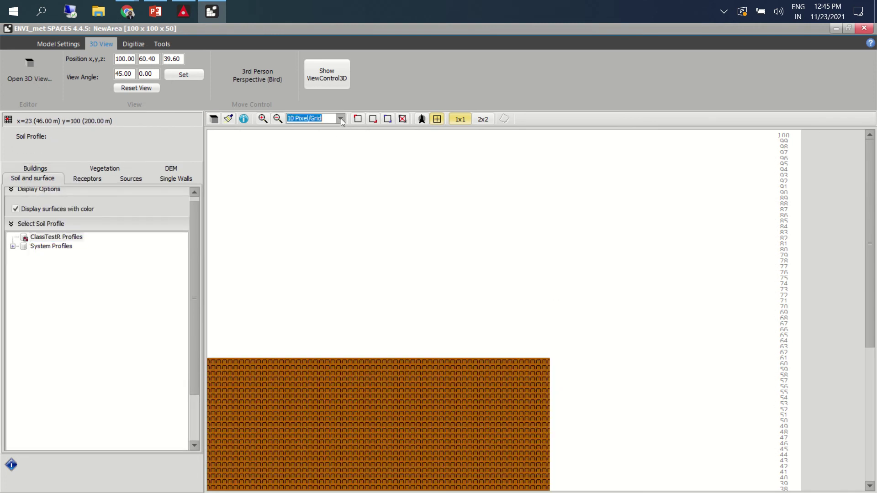
click(341, 133)
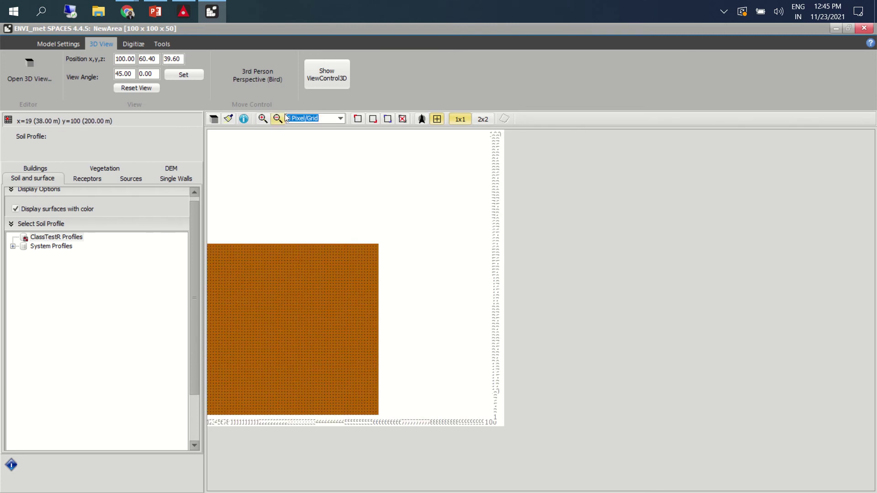
click(340, 121)
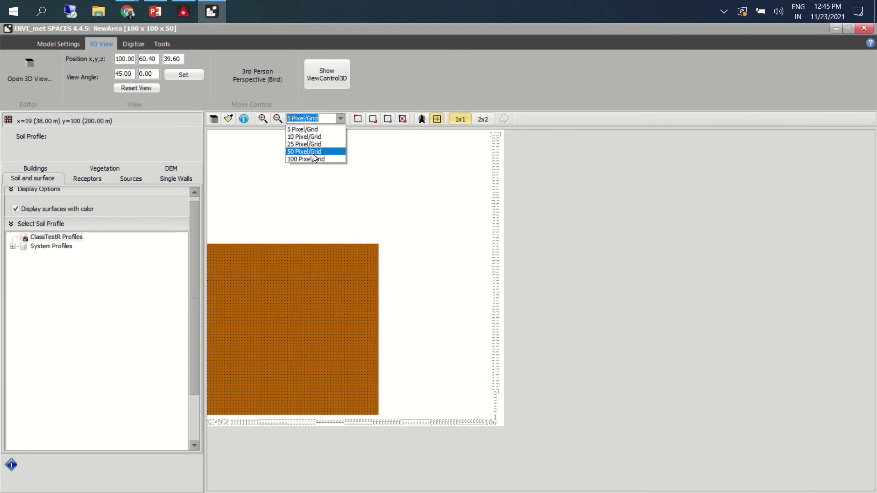
key(Escape)
click(340, 119)
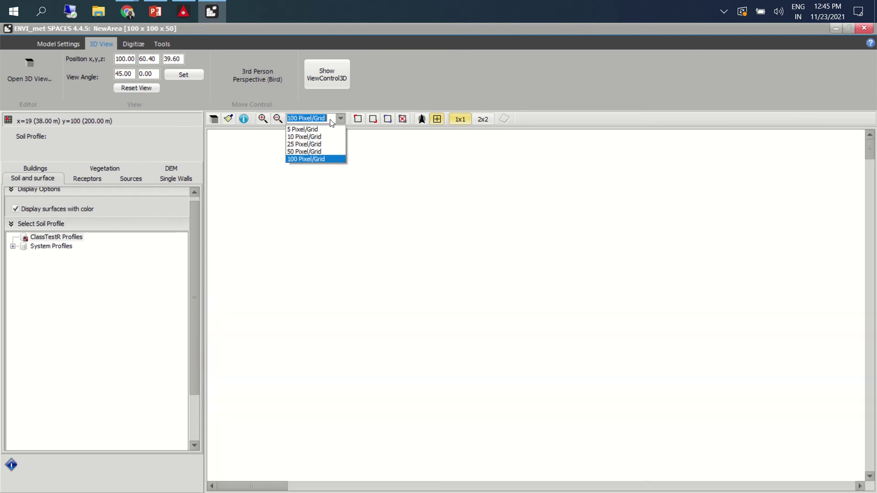
click(316, 127)
click(277, 119)
click(276, 119)
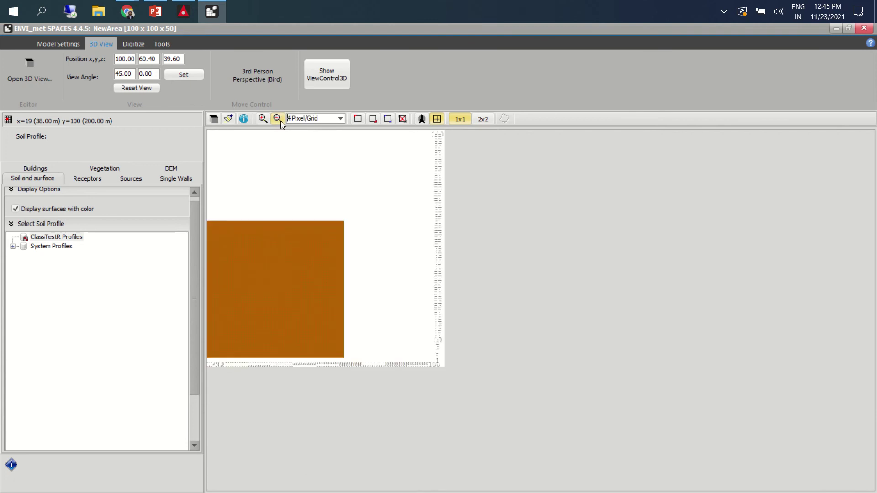
click(277, 120)
click(19, 210)
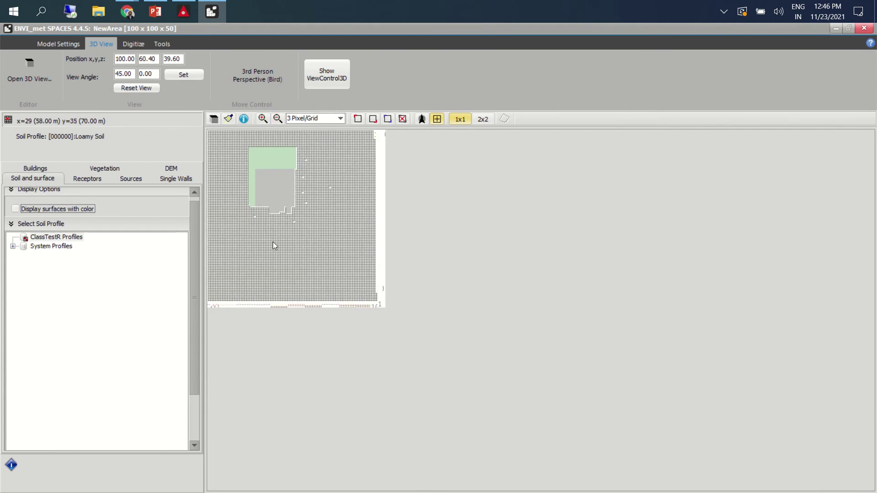
- Enlarge the grid display to 10 Pixel/Grid, keeping the surfaces displayed without colour
click(263, 118)
click(263, 119)
click(263, 119)
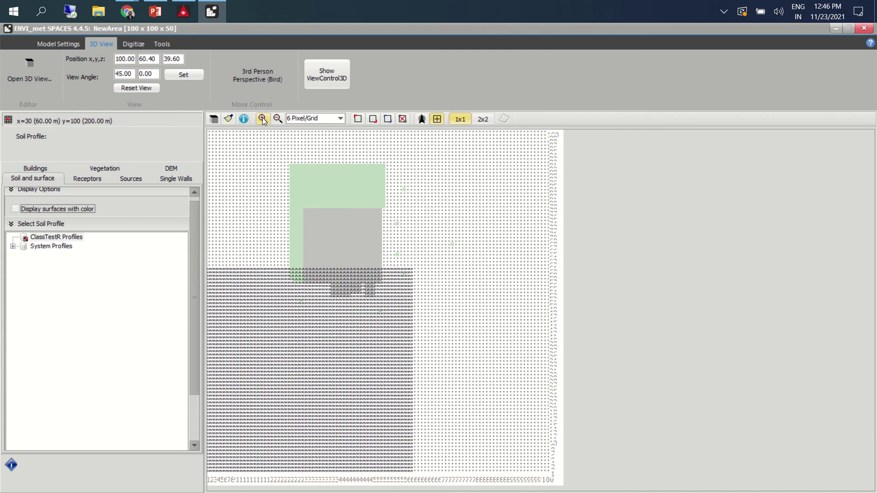
click(263, 118)
click(262, 119)
click(262, 119)
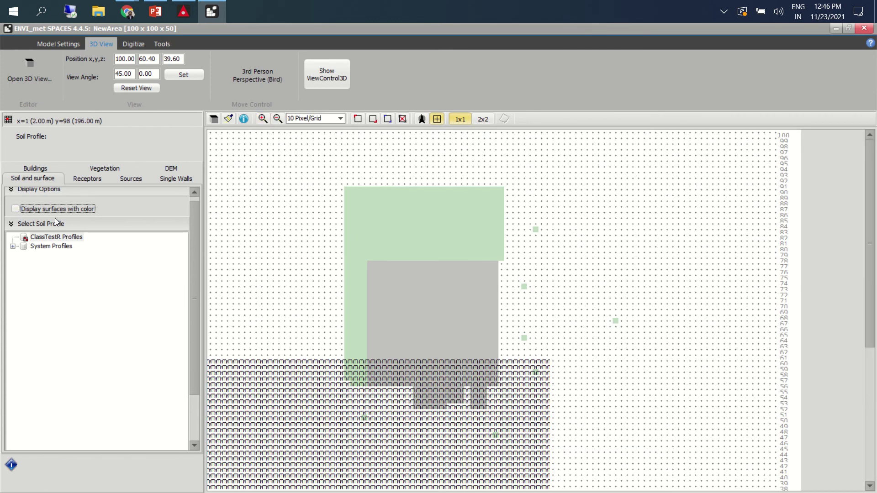
click(16, 211)
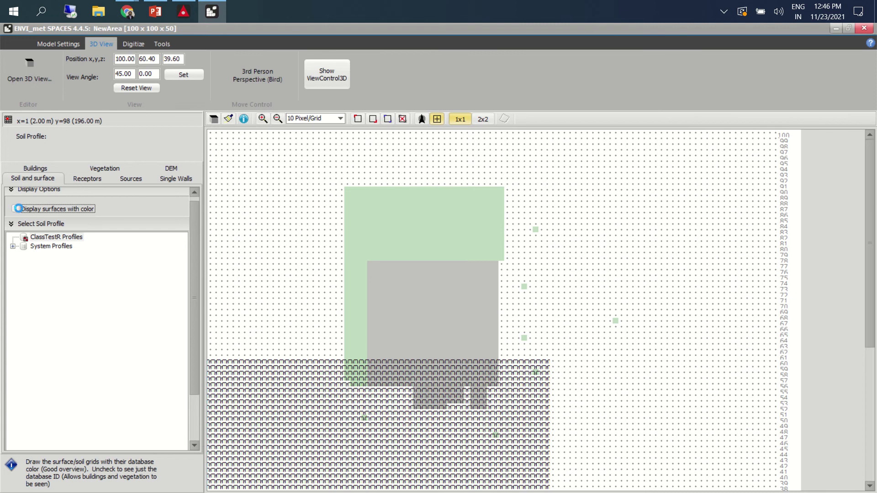
click(15, 212)
- Paint the [0100ST] Asphalt Road profile as a vertical strip along the right side of the building and grass
click(13, 247)
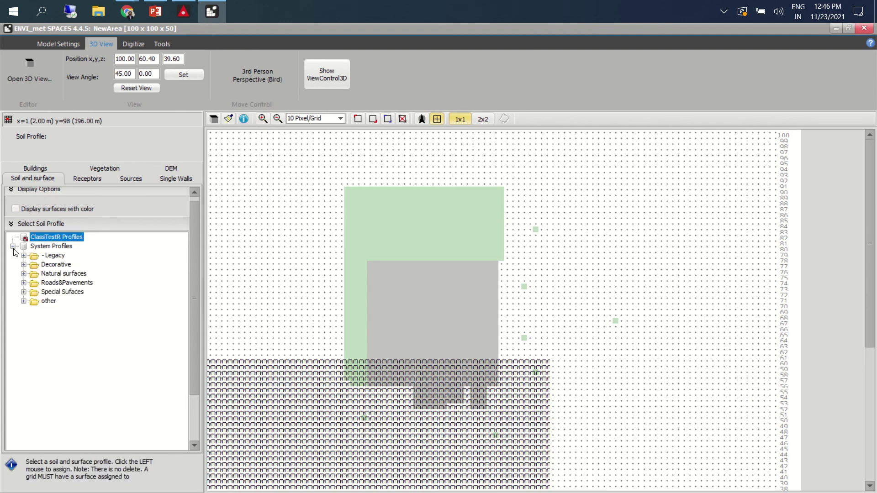
click(22, 284)
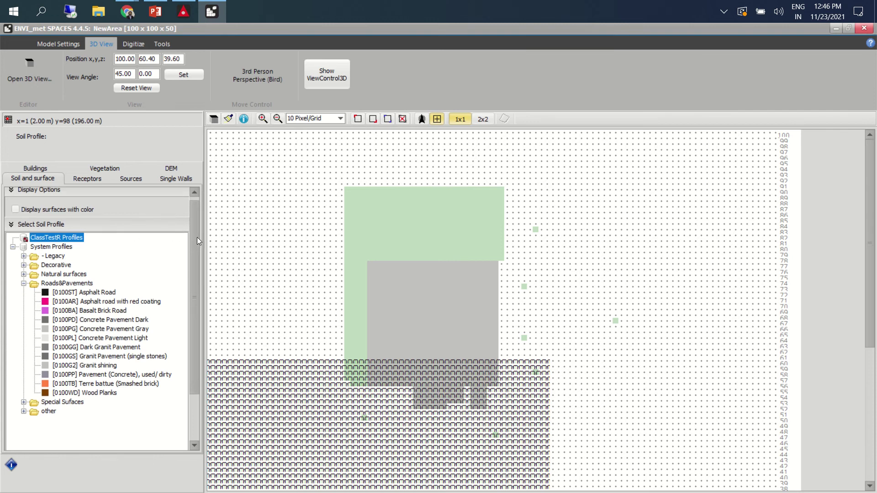
scroll(59, 202, up, 1)
click(15, 214)
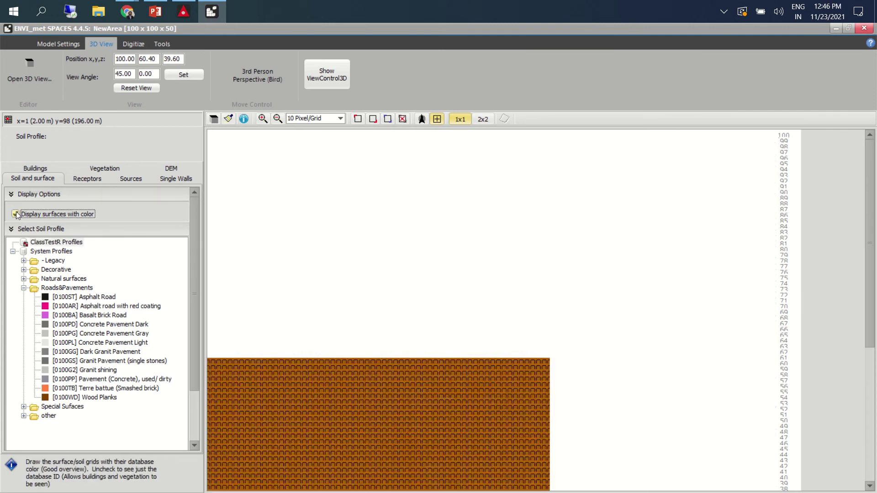
click(15, 215)
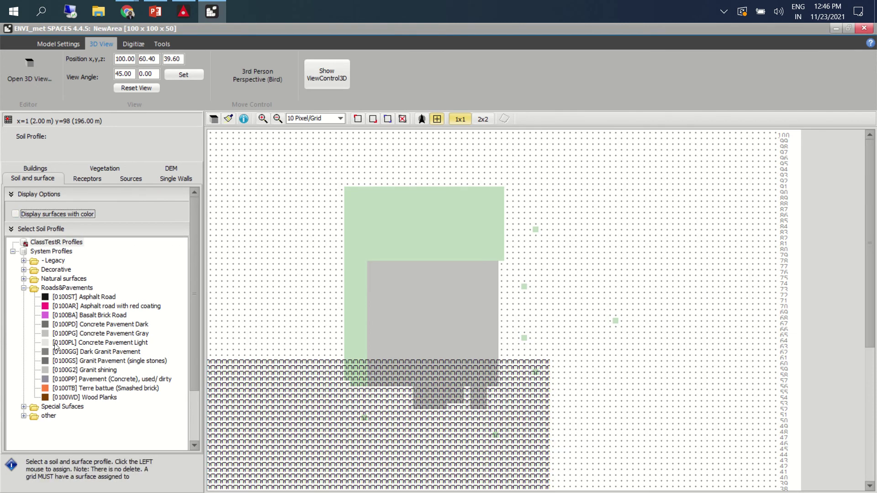
click(94, 298)
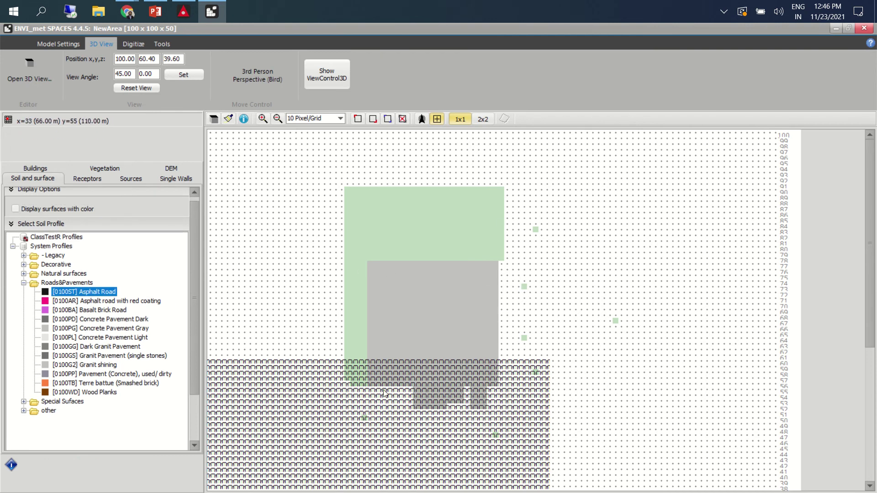
mouse_move(503, 268)
mouse_down()
mouse_move(553, 267)
mouse_move(511, 260)
mouse_move(548, 276)
mouse_move(508, 278)
mouse_move(514, 303)
mouse_move(498, 339)
mouse_move(504, 347)
mouse_move(525, 297)
mouse_move(546, 283)
mouse_move(532, 315)
mouse_move(539, 301)
mouse_move(529, 349)
mouse_move(543, 361)
mouse_move(534, 377)
mouse_move(516, 308)
mouse_move(543, 296)
mouse_move(543, 370)
mouse_up()
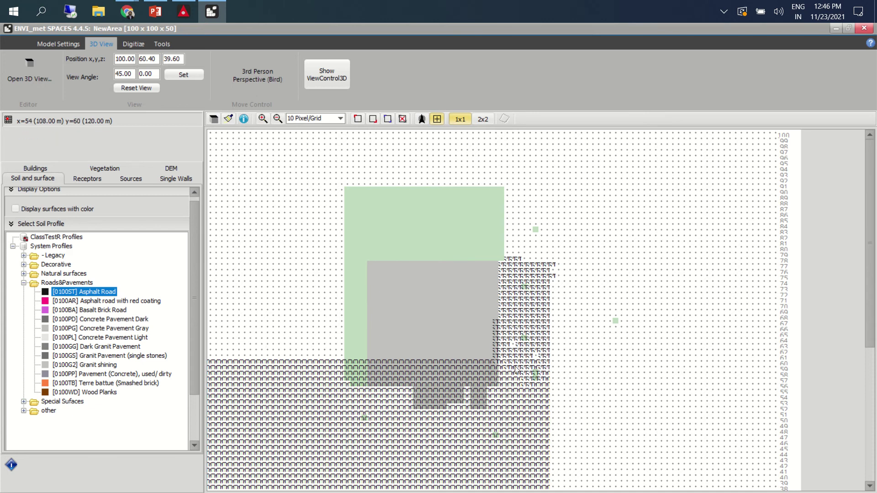
mouse_move(533, 327)
mouse_down()
mouse_move(522, 204)
mouse_move(512, 210)
mouse_move(525, 195)
mouse_move(546, 229)
mouse_move(543, 263)
mouse_move(542, 207)
mouse_move(537, 238)
mouse_move(517, 263)
mouse_move(511, 249)
mouse_move(539, 235)
mouse_move(541, 210)
mouse_move(542, 253)
mouse_up()
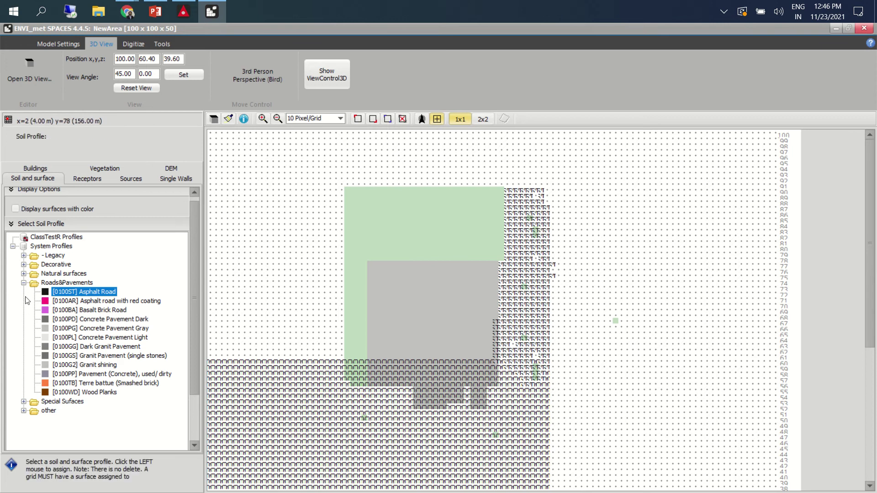
click(24, 283)
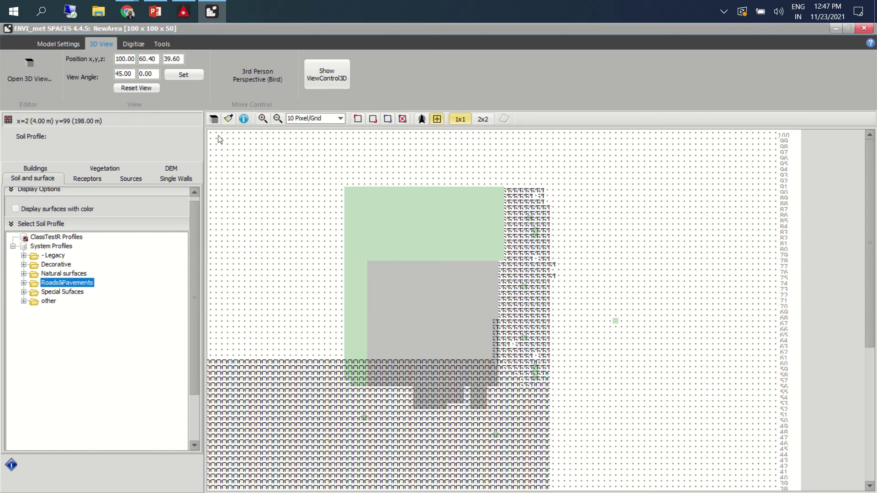
- Inspect the building, hedges, grass and road in the 3D view, return to 2D mode and close the Model Data window
click(214, 118)
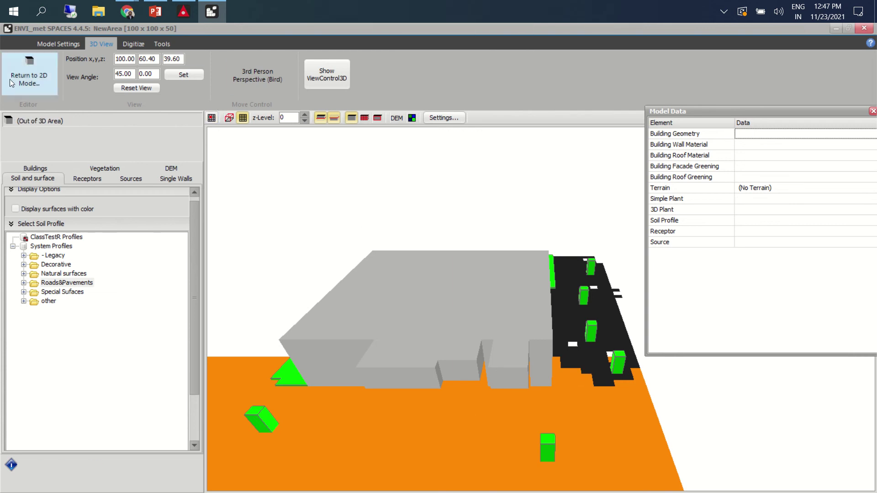
click(48, 74)
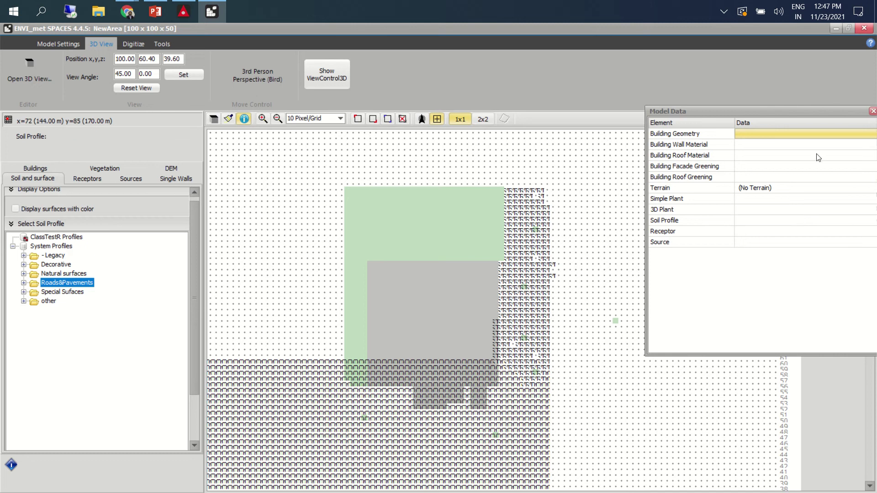
click(873, 111)
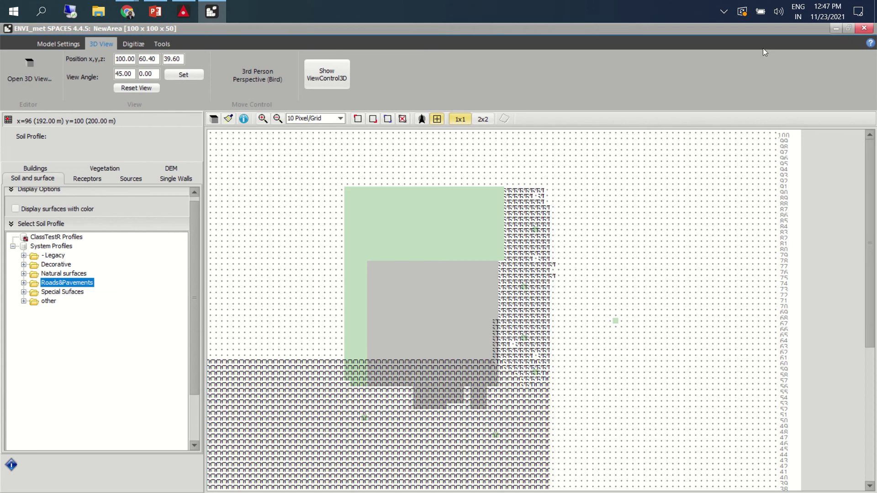
- Close the changed model area without saving it, and reopen Spaces with a fresh area from ENVI-met Headquarters
click(863, 29)
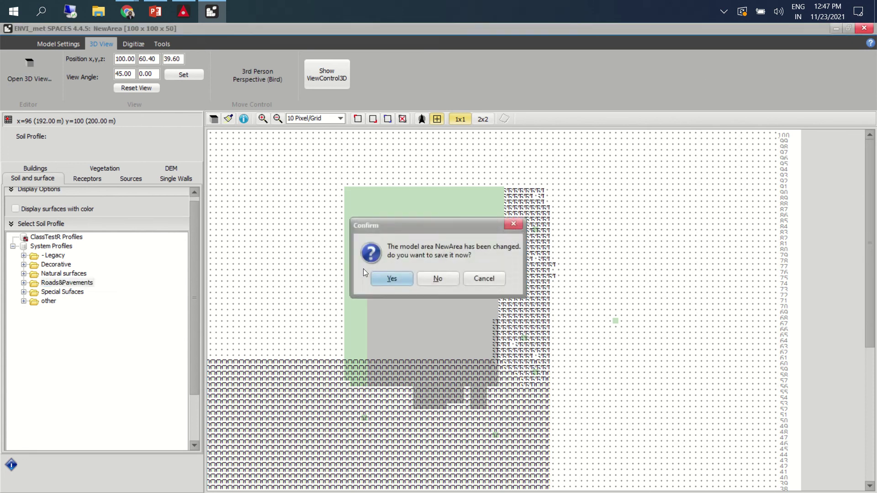
click(439, 280)
click(183, 11)
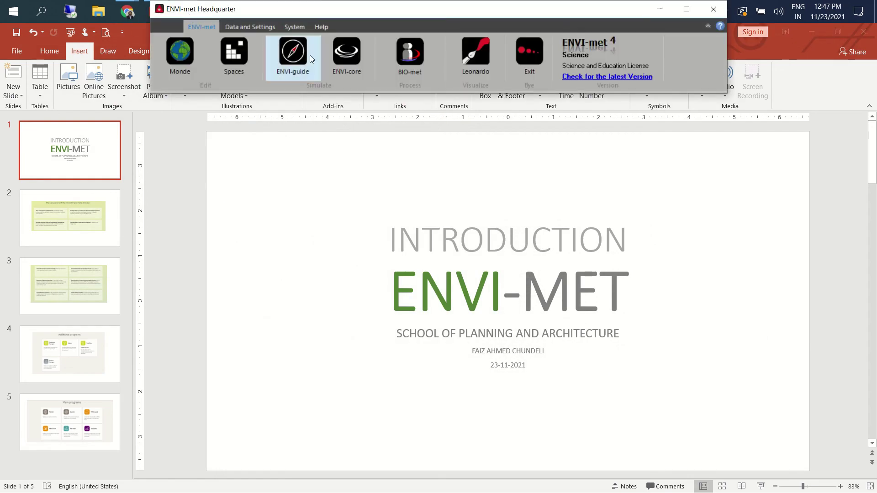
click(247, 29)
click(212, 28)
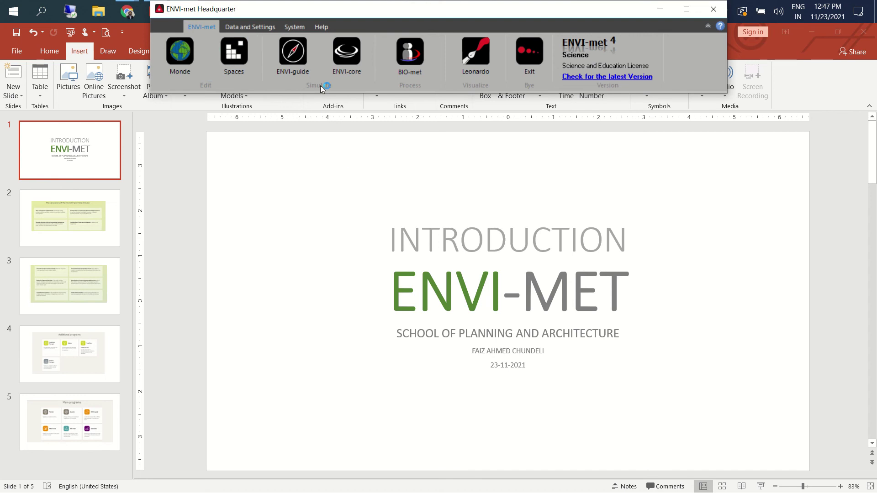
click(300, 77)
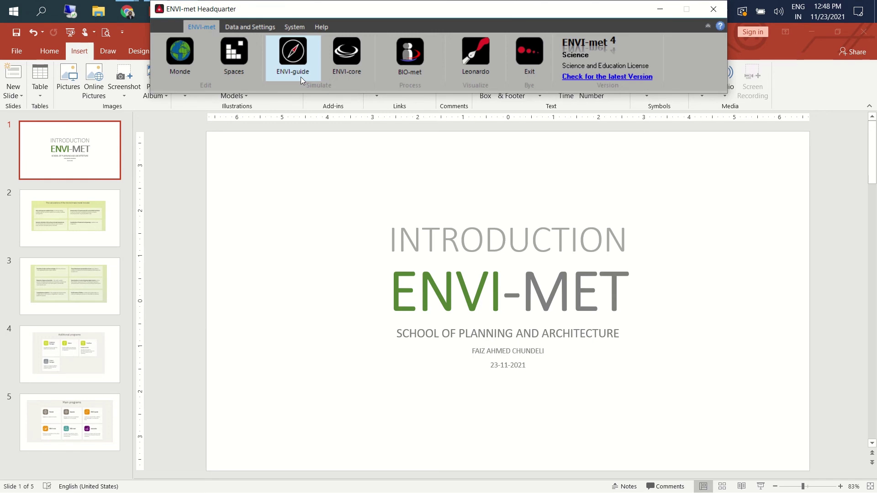
click(301, 76)
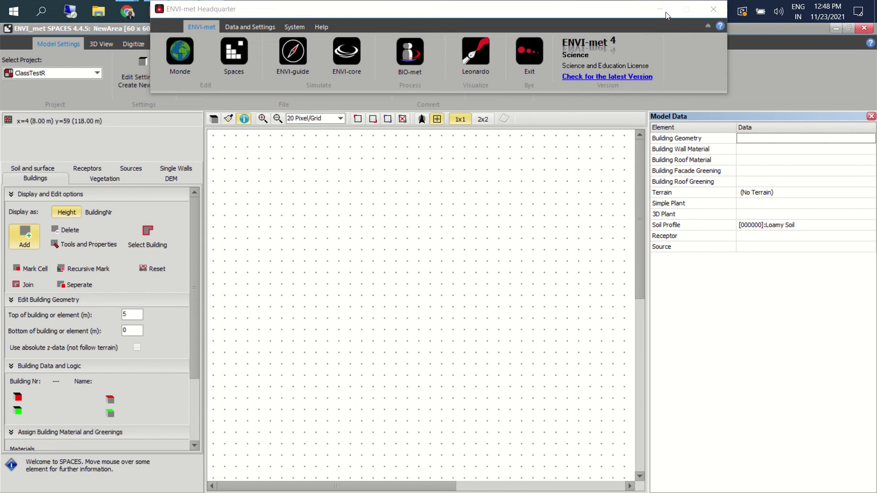
click(666, 14)
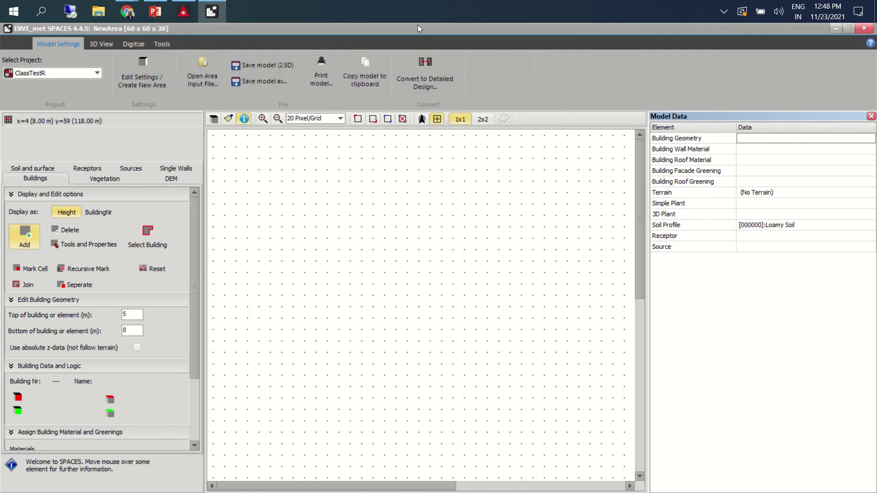
click(85, 75)
click(85, 78)
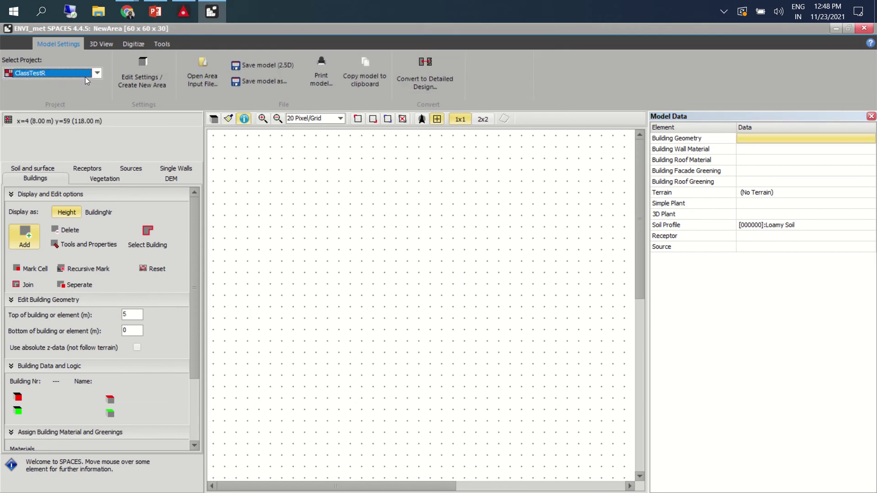
click(128, 43)
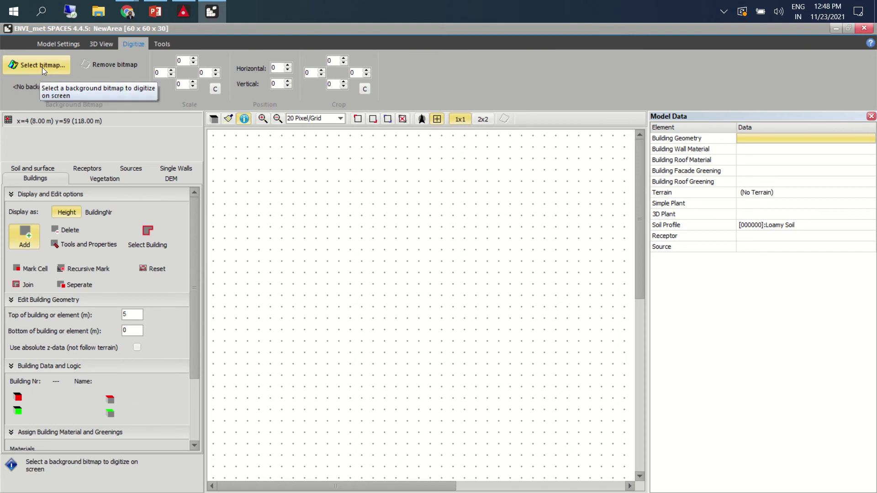
click(62, 44)
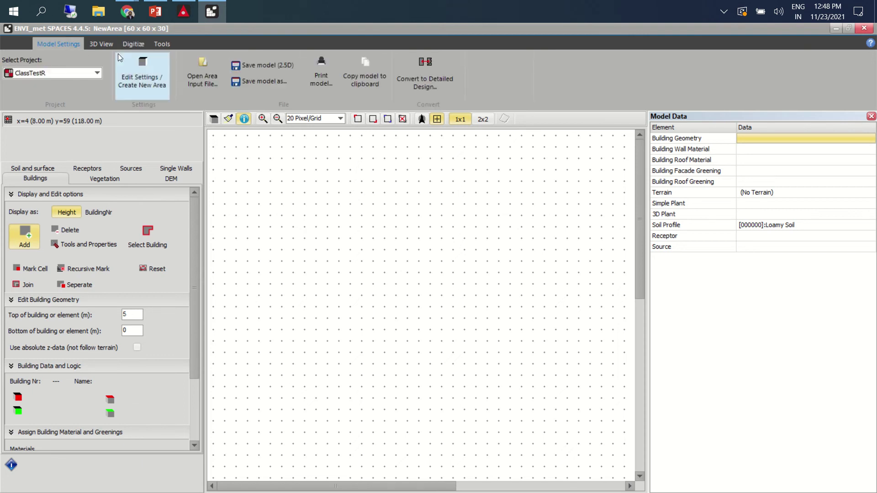
- Set the model location to Vijayawada in the domain settings, using a Geonames.org location search
click(142, 77)
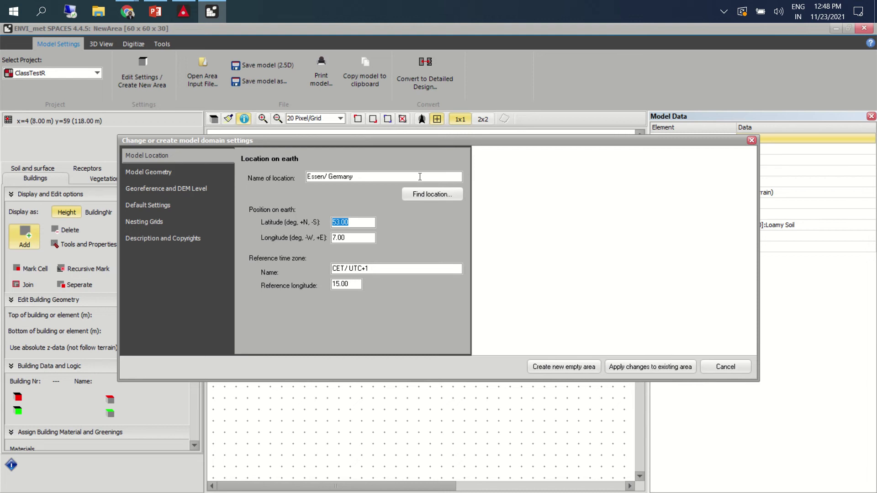
click(412, 196)
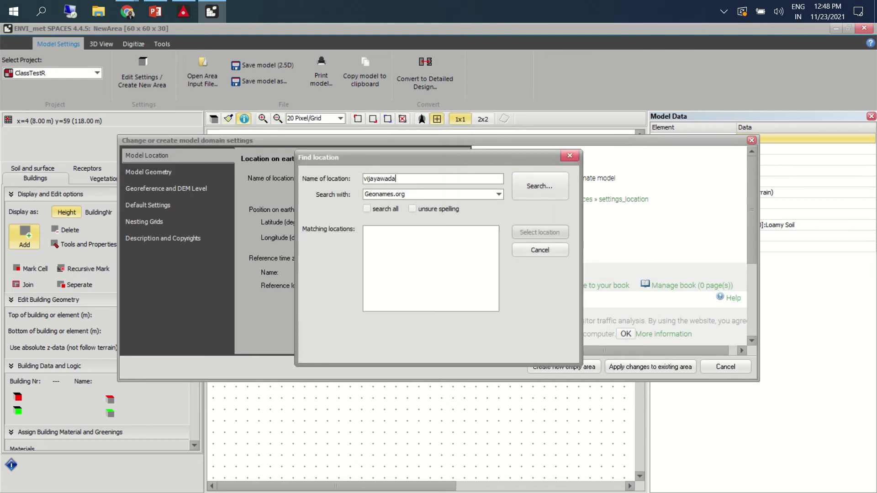
click(560, 185)
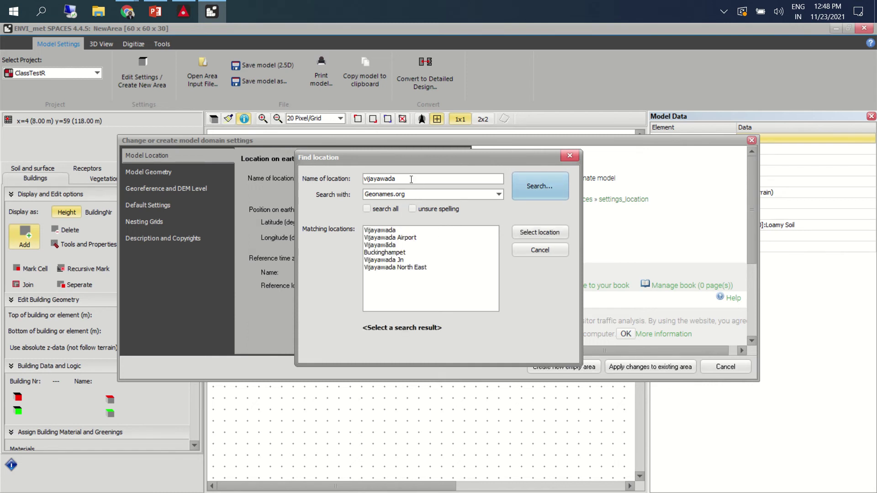
click(387, 230)
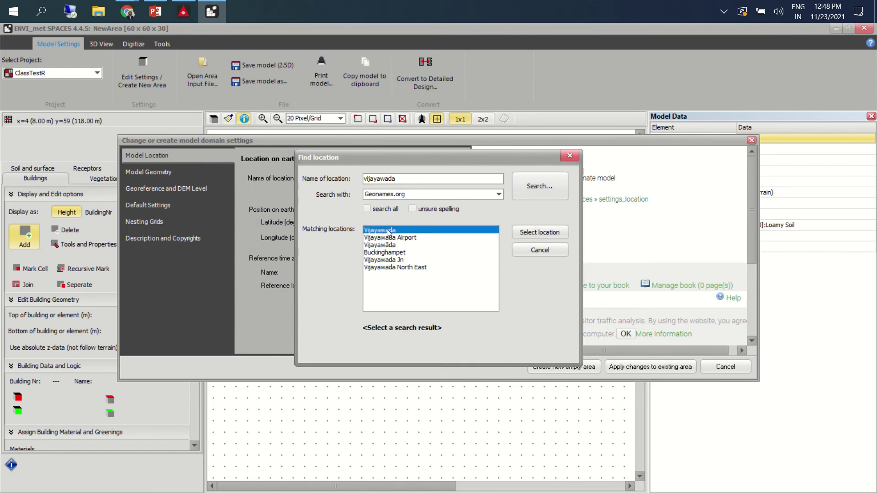
click(530, 233)
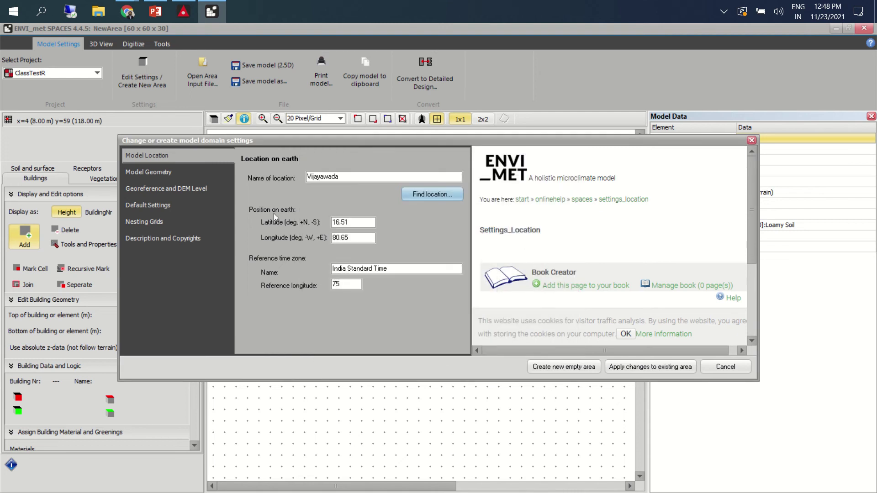
- Enable telescoping with a factor of 10 % starting after 40 m height, and apply the changes to the existing area
click(155, 173)
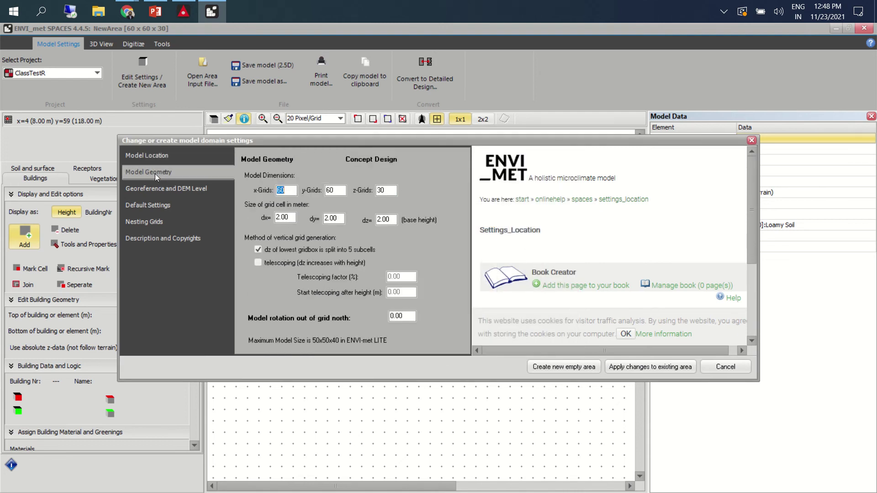
click(258, 263)
double_click(405, 294)
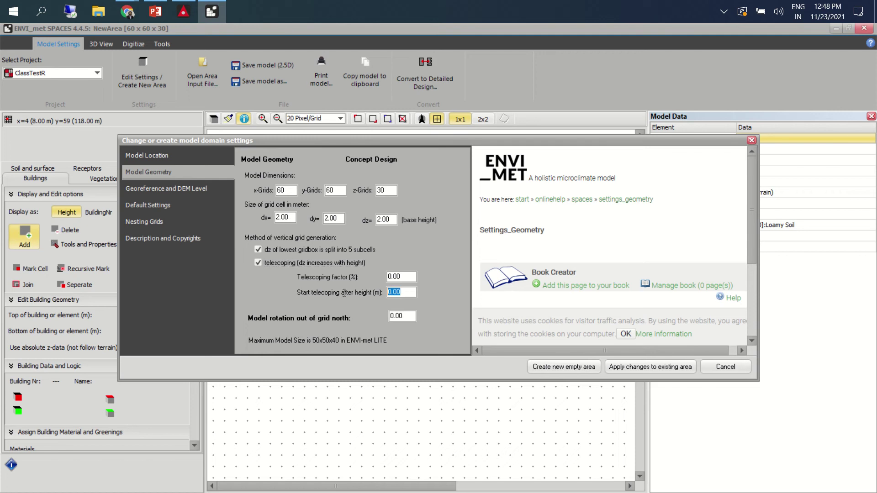
text(40)
key(shift+Tab)
text(10)
click(652, 369)
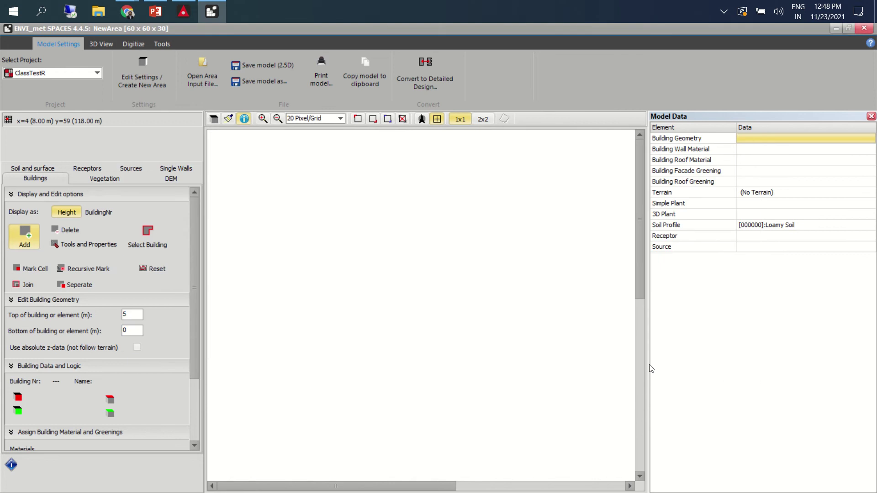
- Reduce the grid display to 10 Pixel/Grid and show the digitizing options for a background bitmap
click(278, 119)
click(277, 118)
click(278, 118)
click(277, 118)
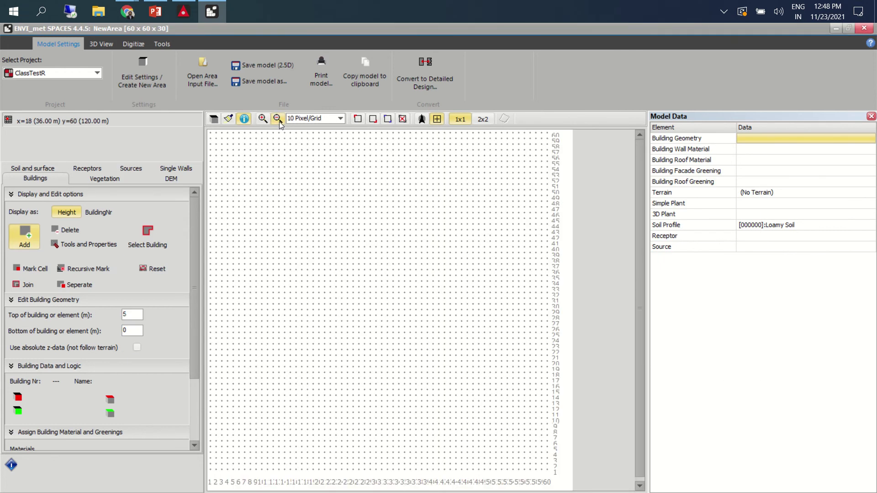
click(105, 43)
click(126, 45)
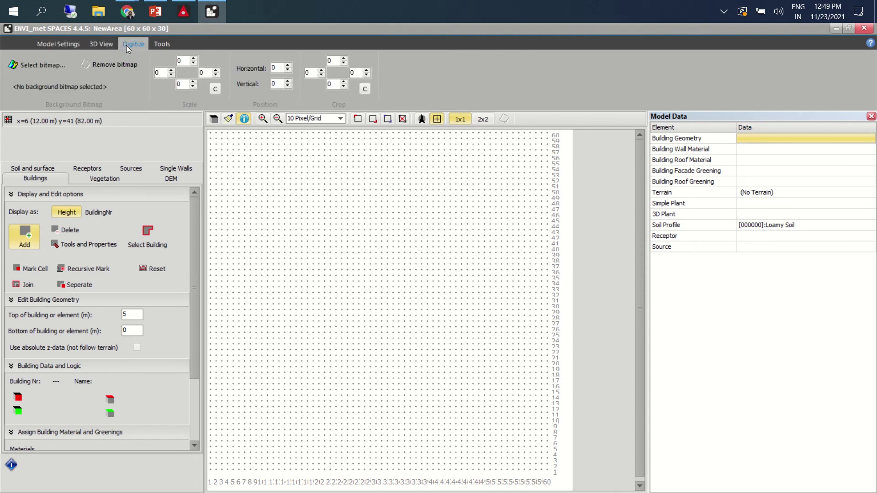
click(46, 69)
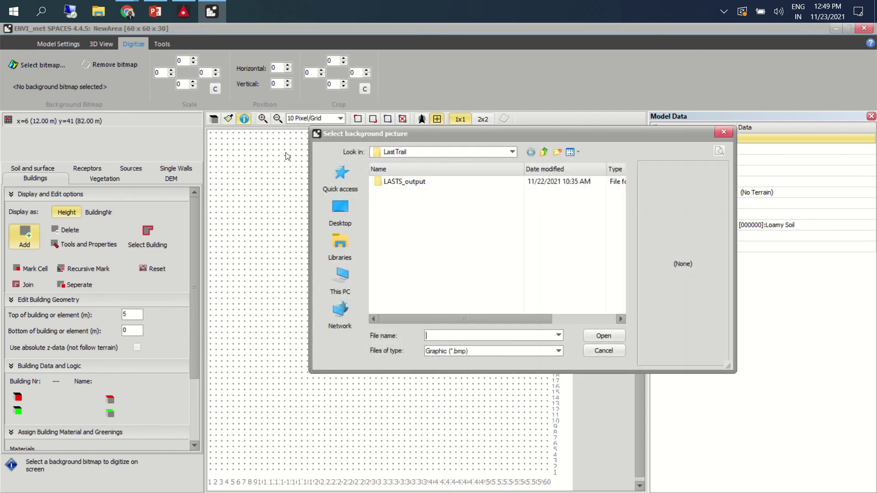
click(339, 213)
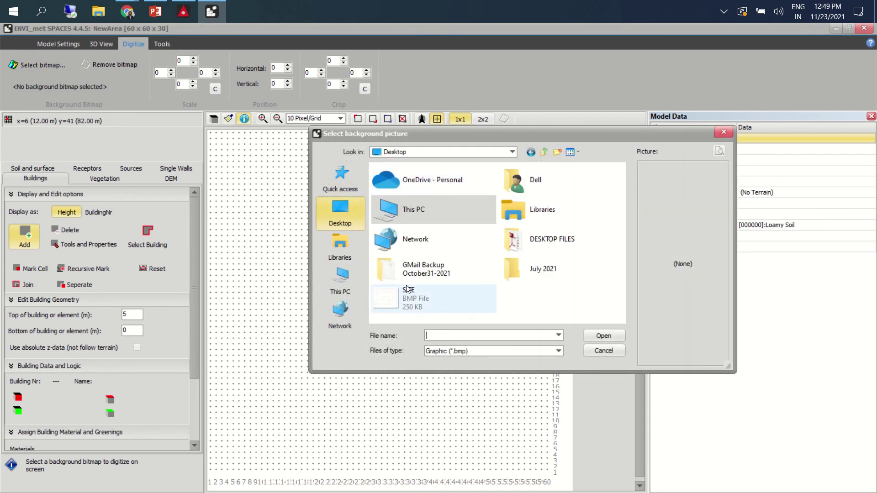
click(389, 296)
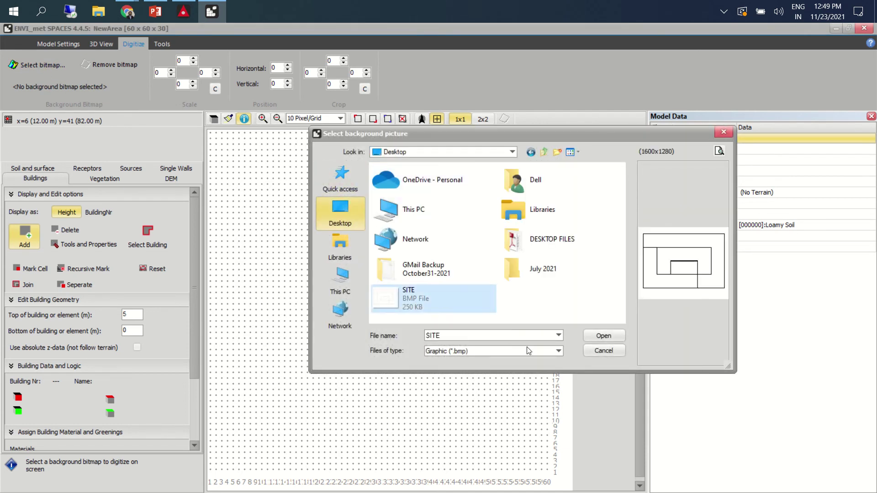
click(725, 134)
- Open the SITE bitmap from the desktop in Photos to examine the site layout, and return to Spaces
click(836, 28)
click(809, 30)
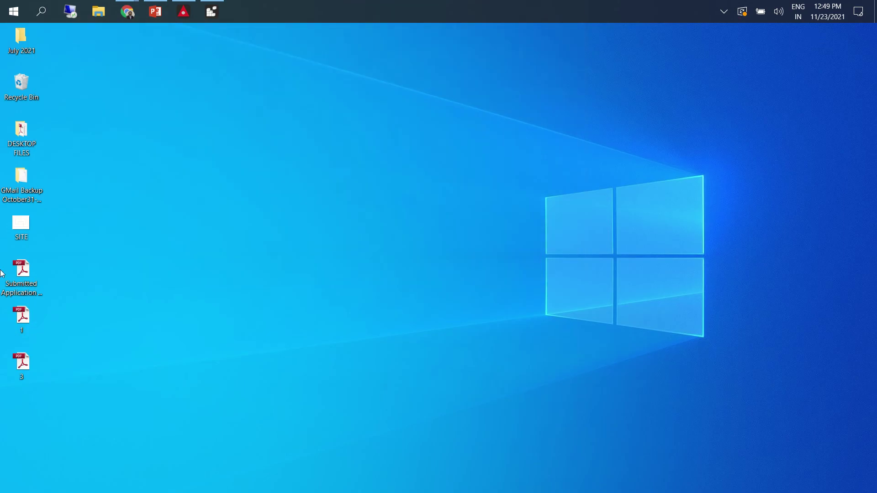
double_click(26, 226)
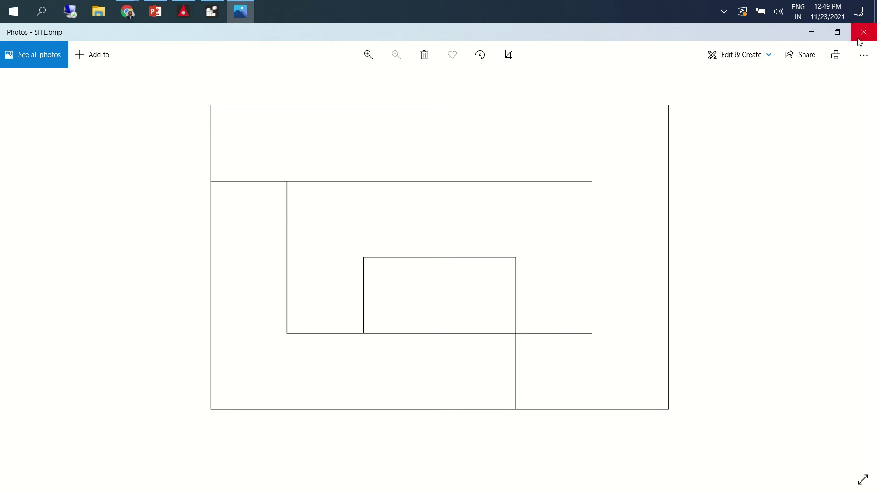
click(217, 15)
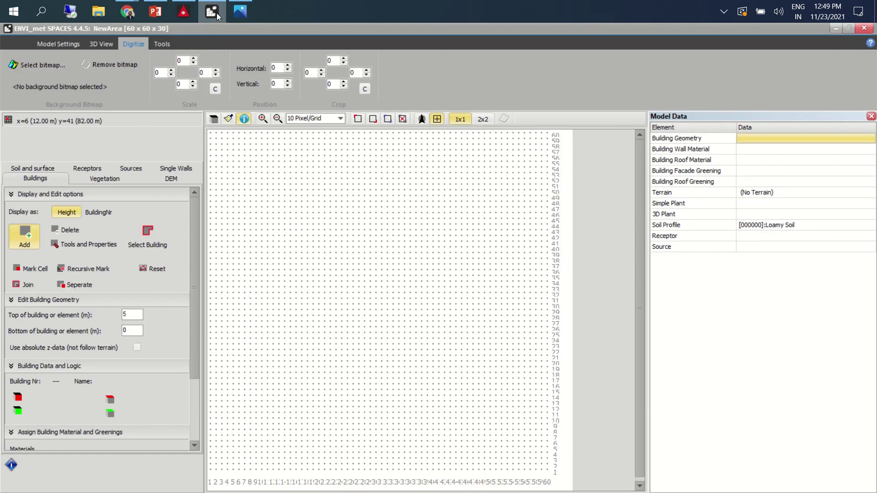
- Load SITE.bmp from the Desktop as the background bitmap of the model area
click(53, 64)
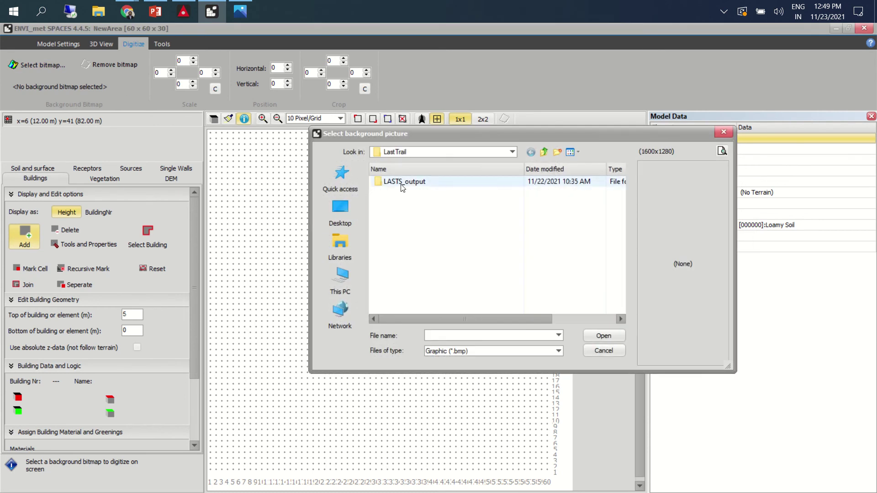
click(342, 211)
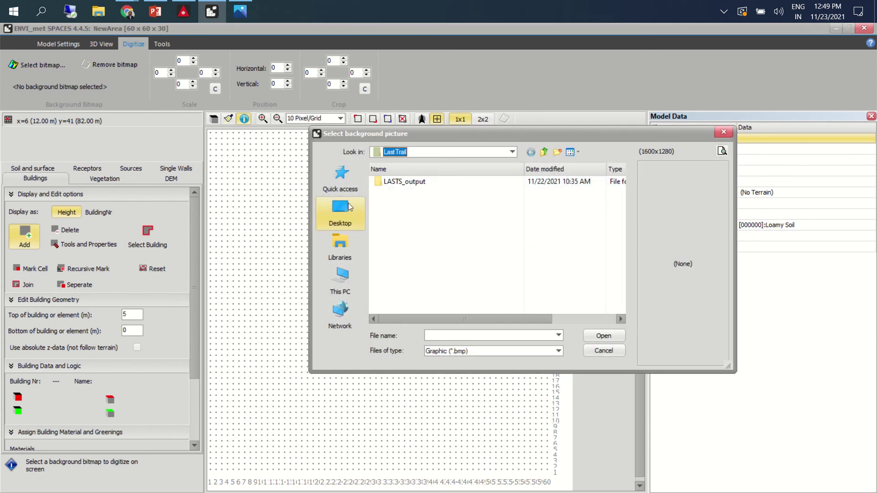
click(396, 299)
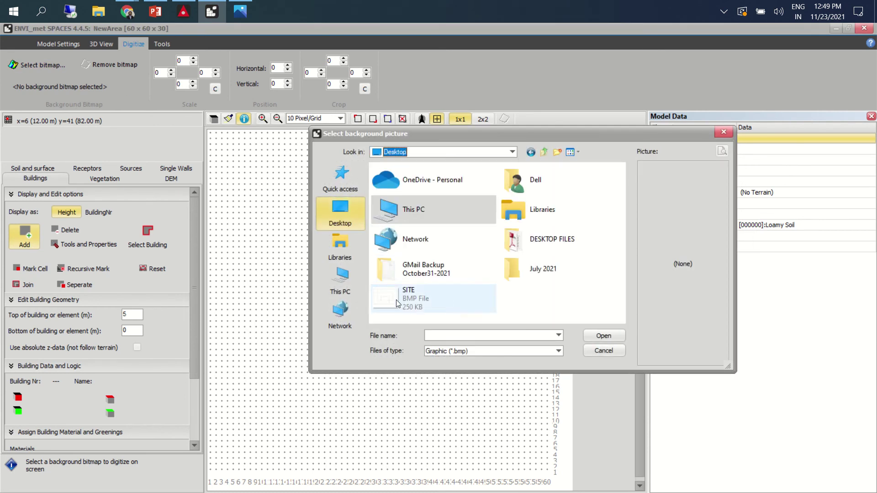
click(606, 336)
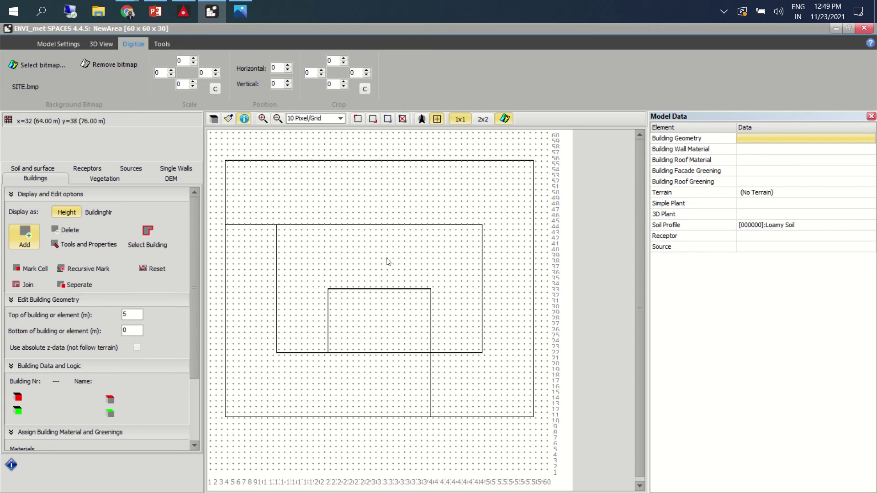
- Set the background bitmap's scale adjustment to -5 for the top border and -5 for the left border
click(193, 68)
click(193, 68)
click(194, 68)
click(193, 67)
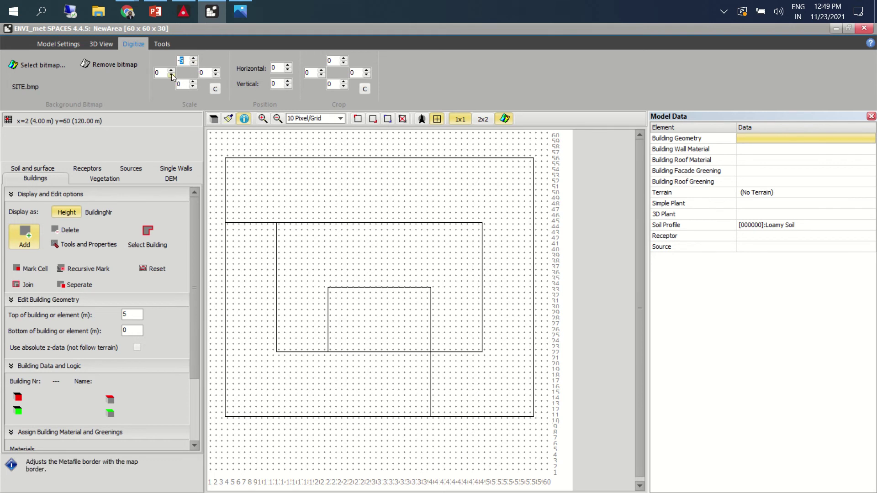
click(172, 76)
click(171, 75)
click(171, 75)
click(171, 75)
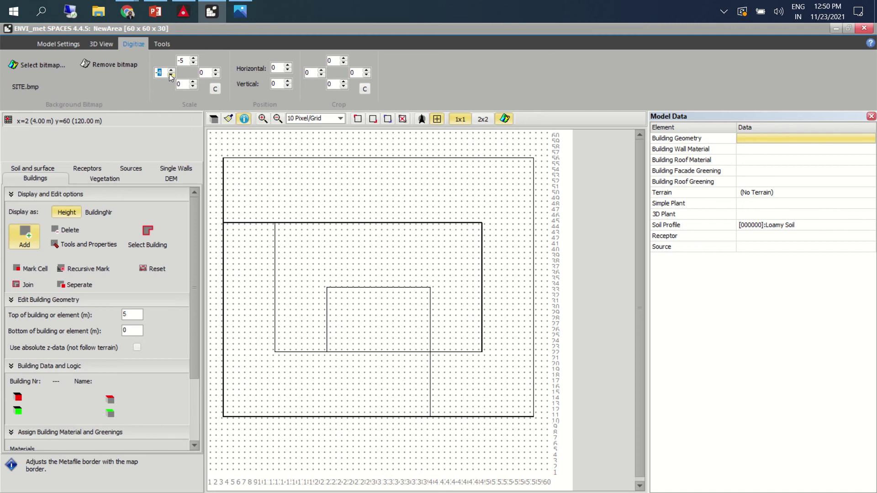
click(171, 76)
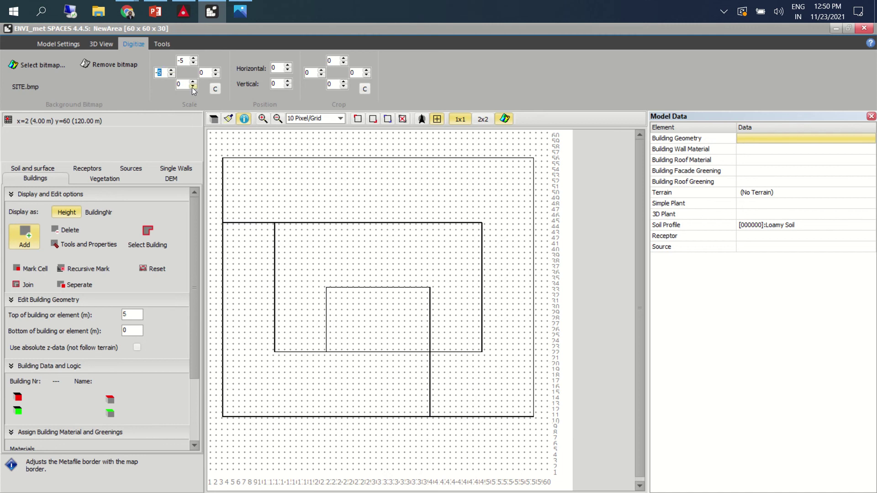
- Set the background bitmap's scale adjustment to -5 for the bottom border and -20 for the right border
click(193, 86)
click(192, 87)
click(193, 87)
click(193, 87)
click(193, 87)
click(216, 76)
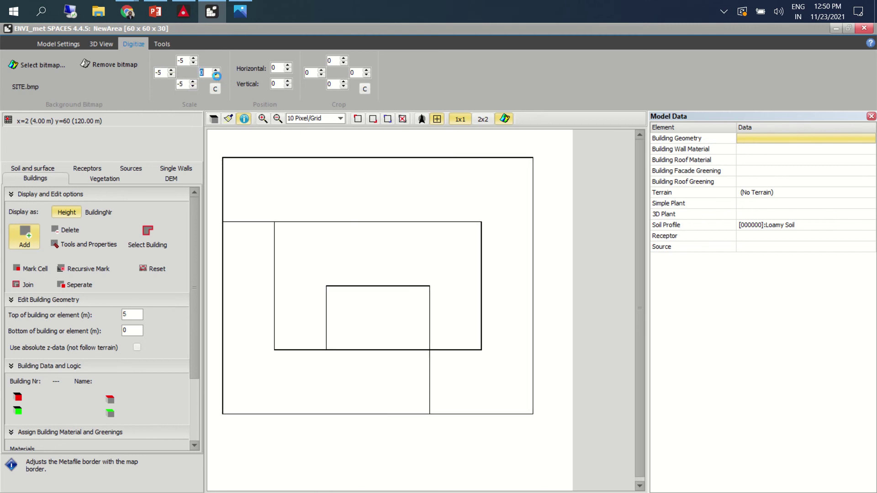
click(216, 75)
click(216, 75)
click(216, 75)
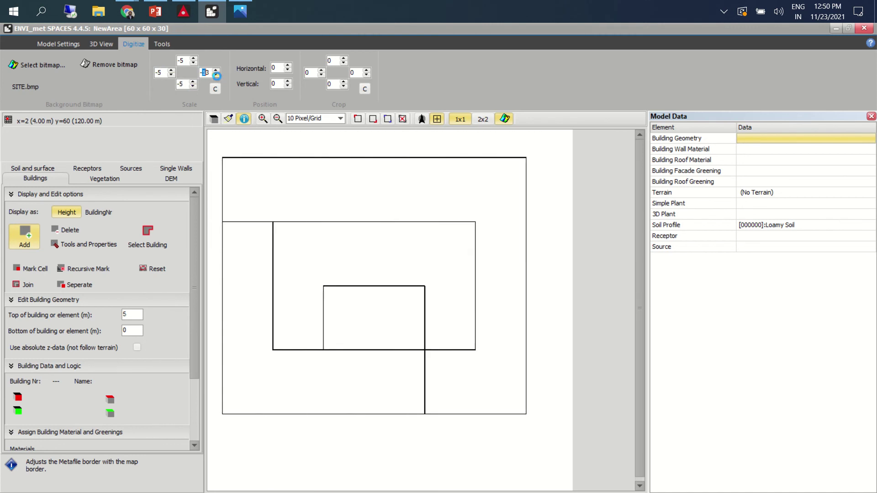
click(216, 75)
click(216, 75)
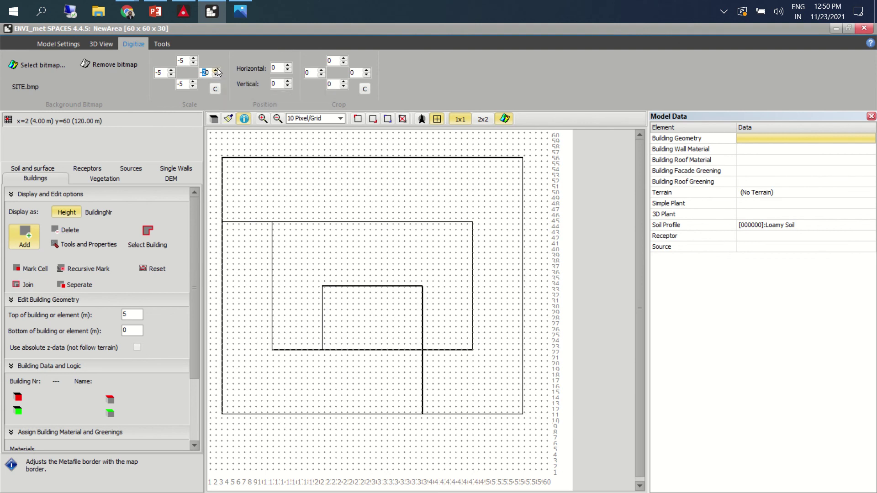
- Reset the background bitmap's scale adjustment to 0 for the right, top, left and bottom borders
click(217, 72)
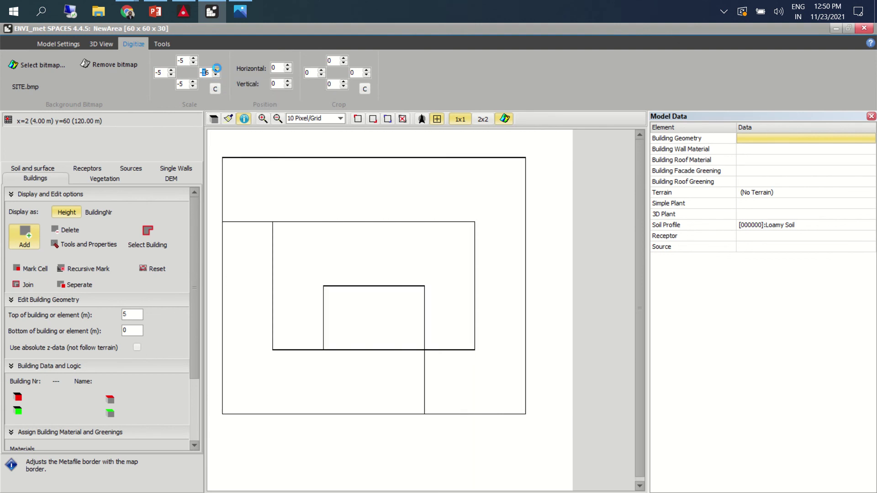
click(217, 71)
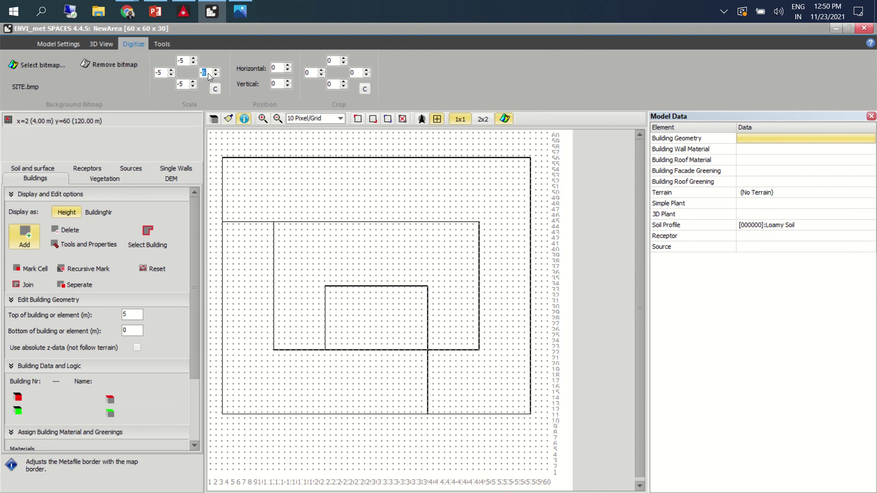
text(0)
click(177, 86)
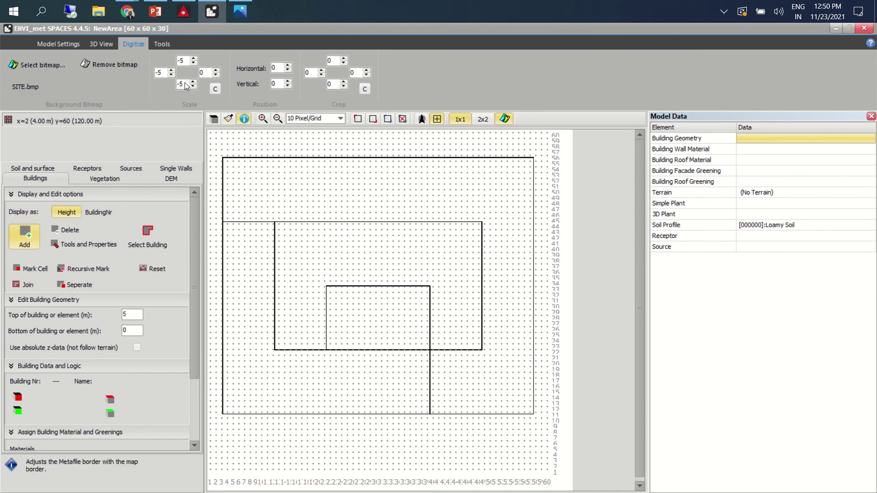
text(0)
double_click(182, 61)
text(0)
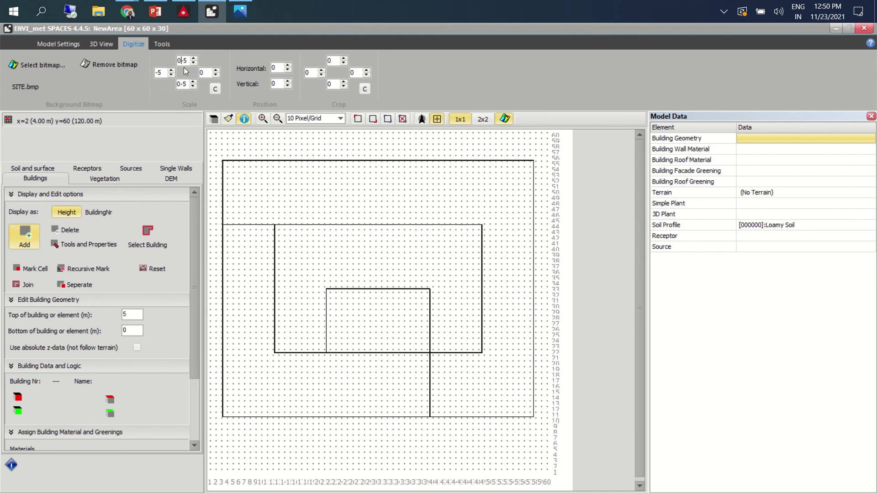
click(158, 74)
text(0)
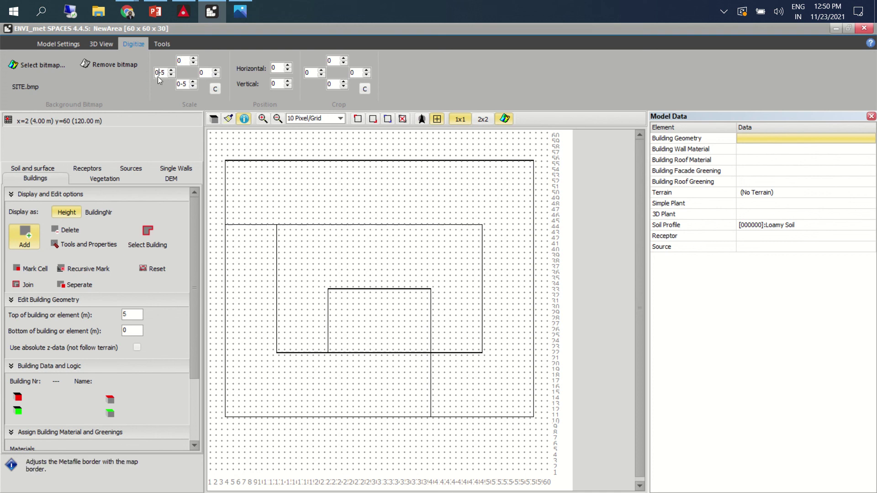
key(Delete)
key(Delete)
key(Delete)
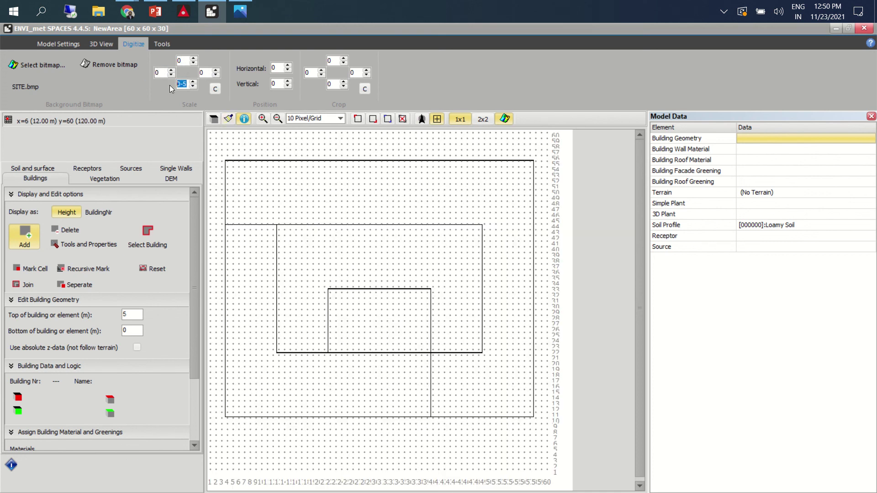
click(182, 61)
- Activate adding buildings and open the top height of the building for editing
click(37, 247)
drag(196, 233, 193, 294)
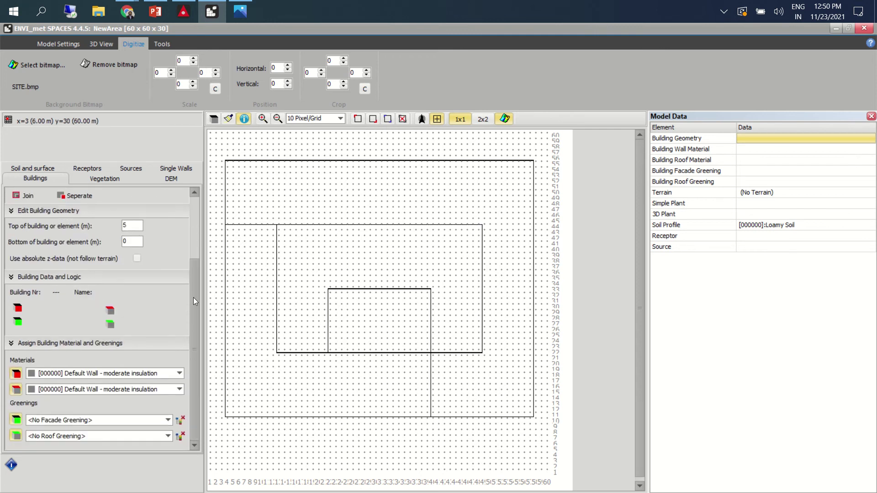
double_click(130, 226)
click(68, 43)
click(139, 80)
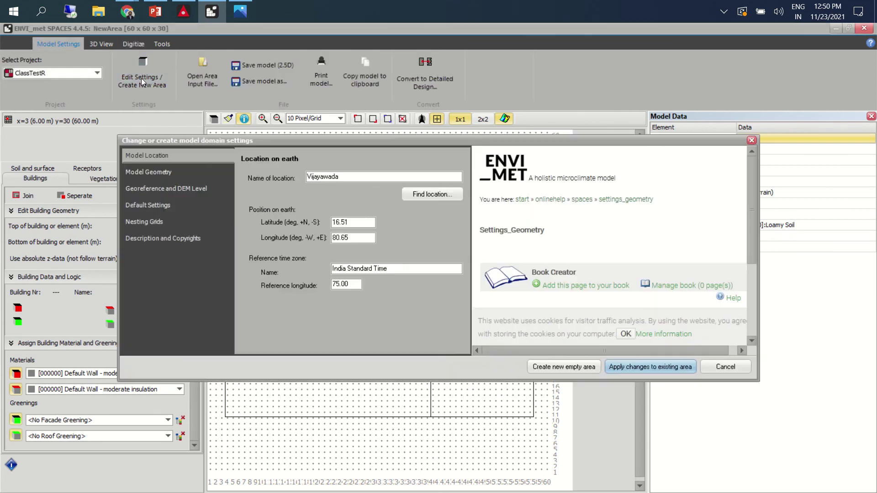
click(163, 174)
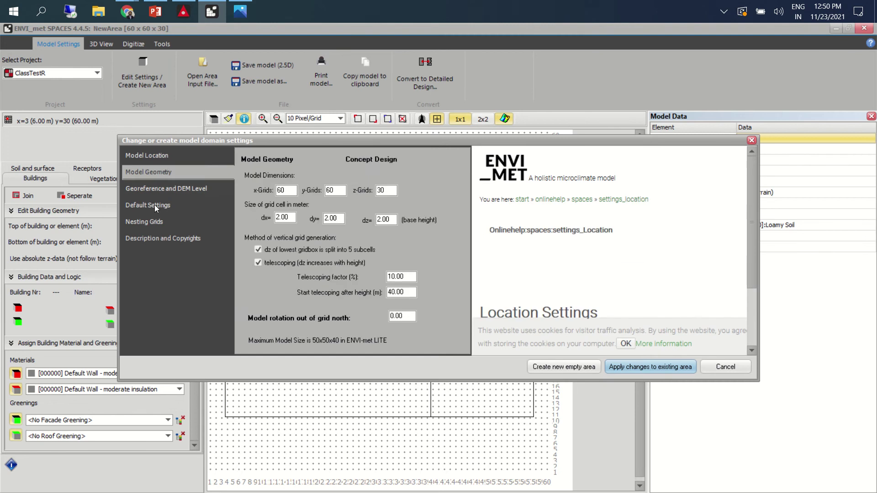
click(153, 204)
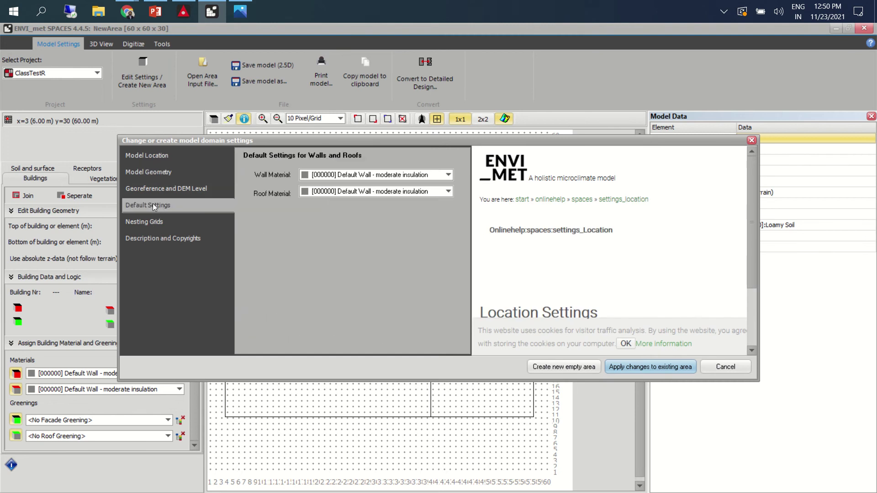
click(412, 175)
click(357, 224)
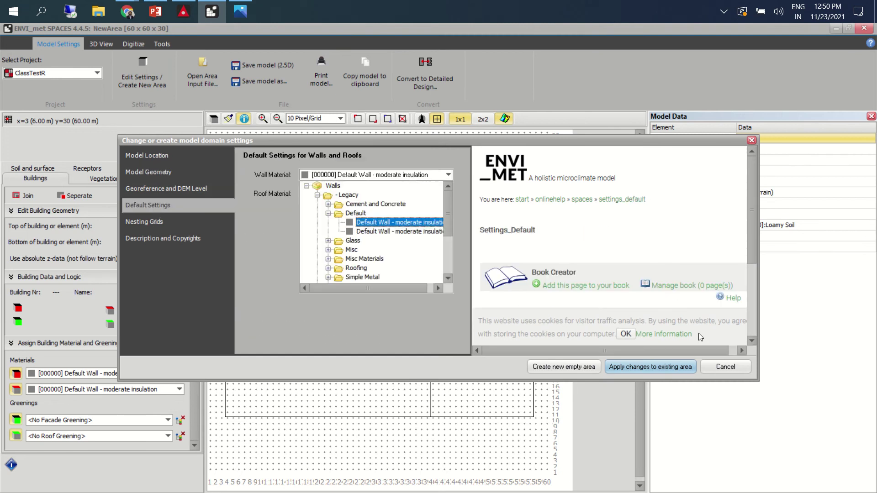
click(718, 365)
- Set the model's default wall material to Concrete wall (light weight) from the legacy Cement and Concrete group
click(143, 86)
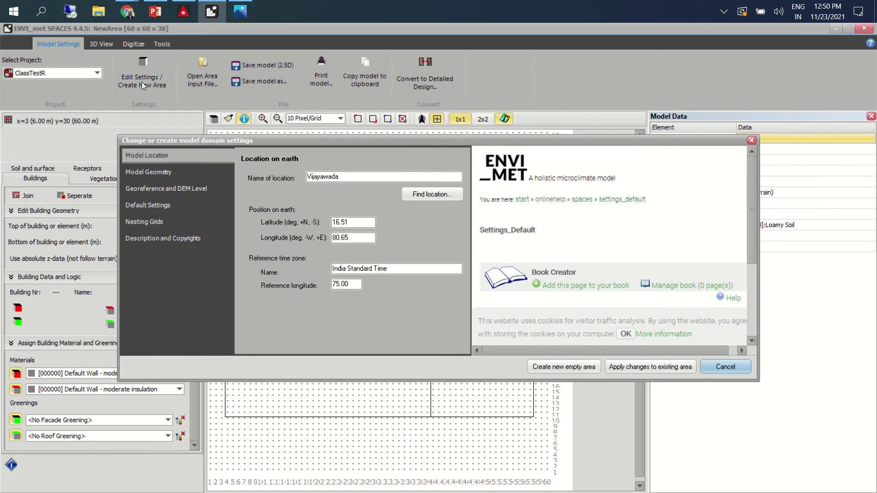
click(142, 204)
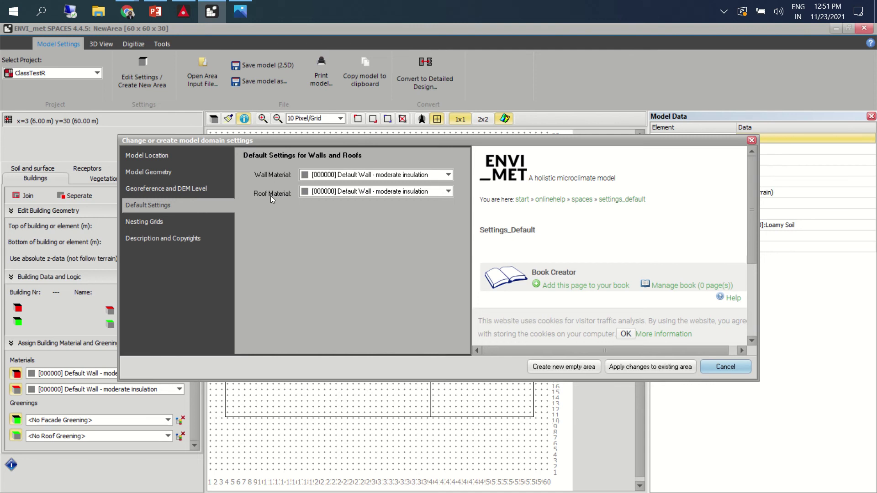
click(393, 174)
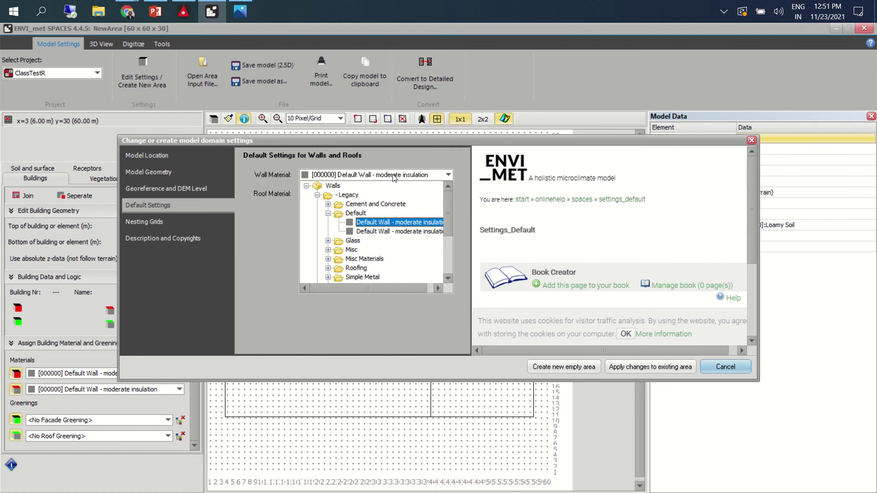
click(327, 214)
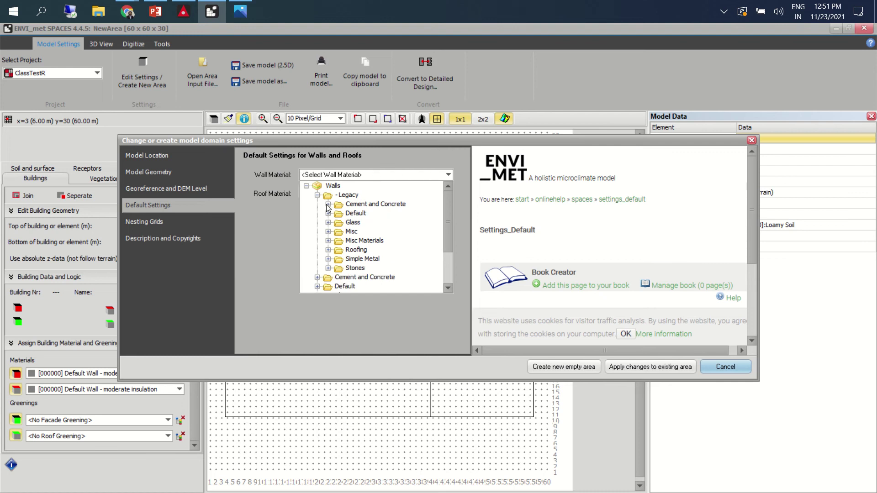
click(327, 205)
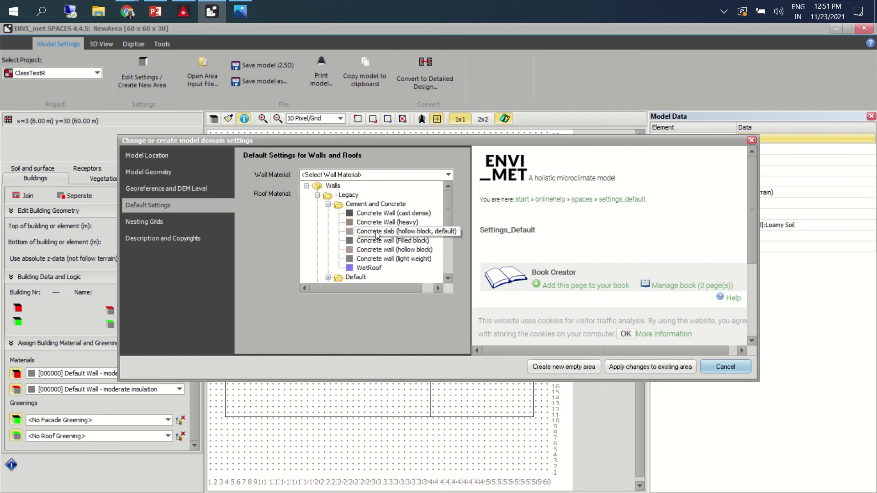
click(396, 261)
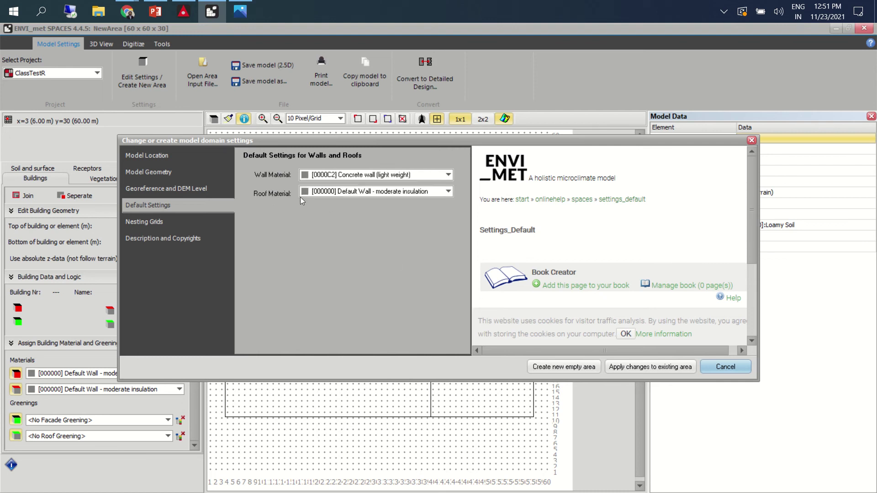
- Set the default roof material to Concrete Wall (cast dense) from the Cement and Concrete group and apply the changes to the existing area
click(332, 193)
scroll(344, 272, down, 1)
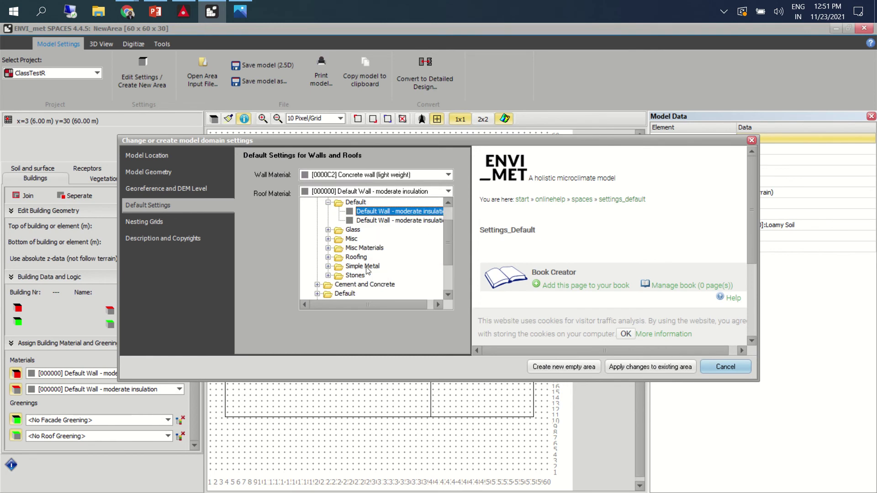
click(328, 257)
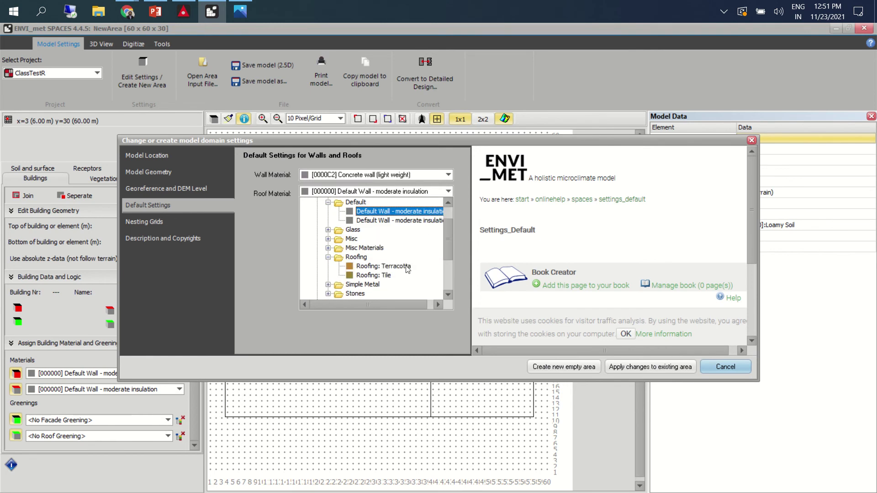
click(328, 257)
scroll(362, 254, down, 1)
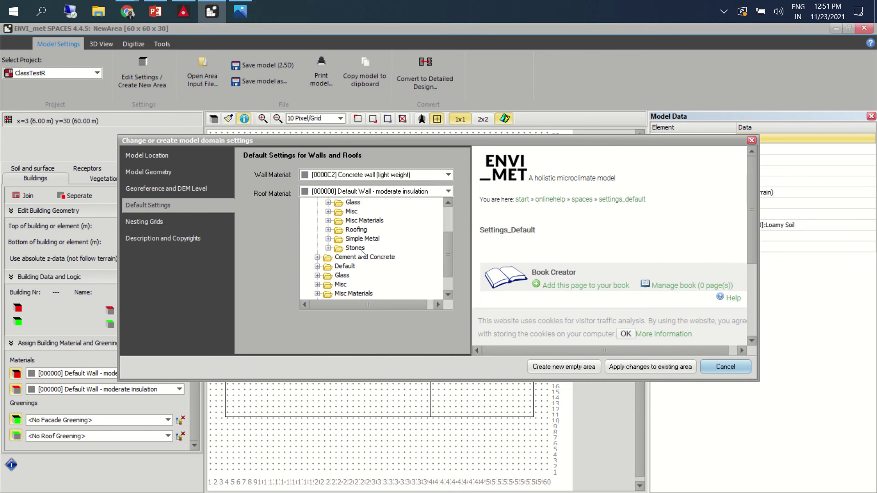
click(315, 258)
scroll(370, 256, down, 1)
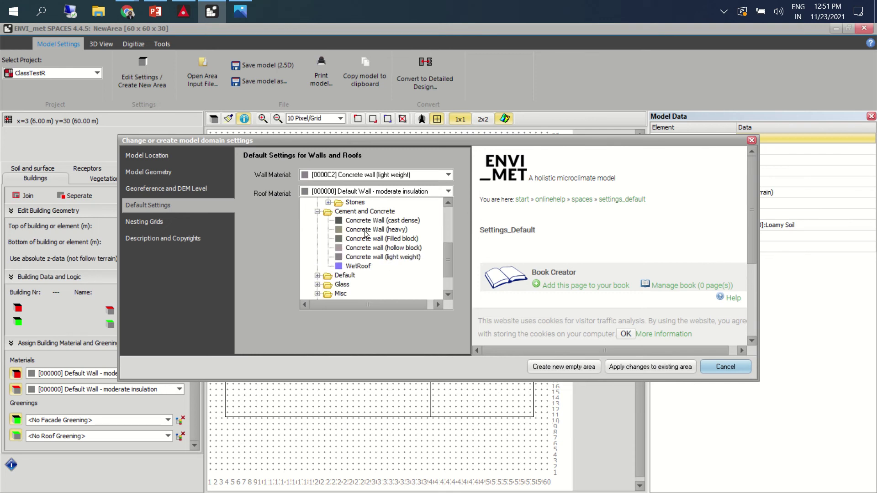
click(365, 230)
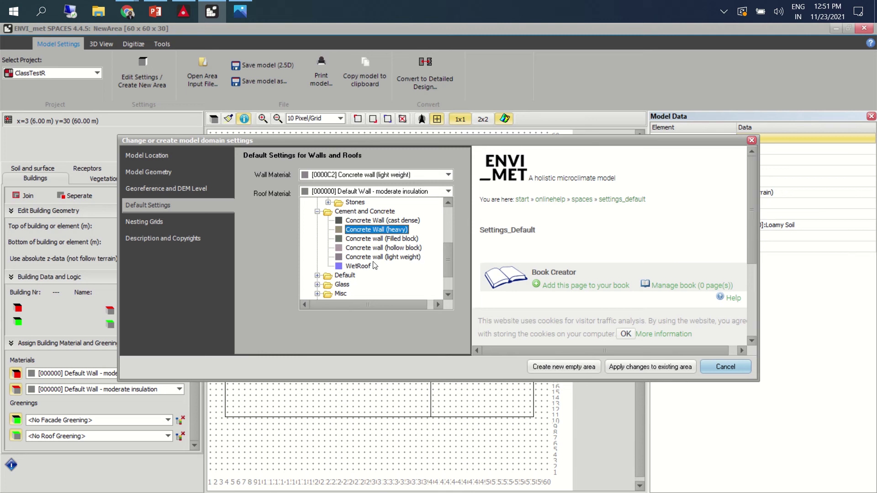
click(317, 212)
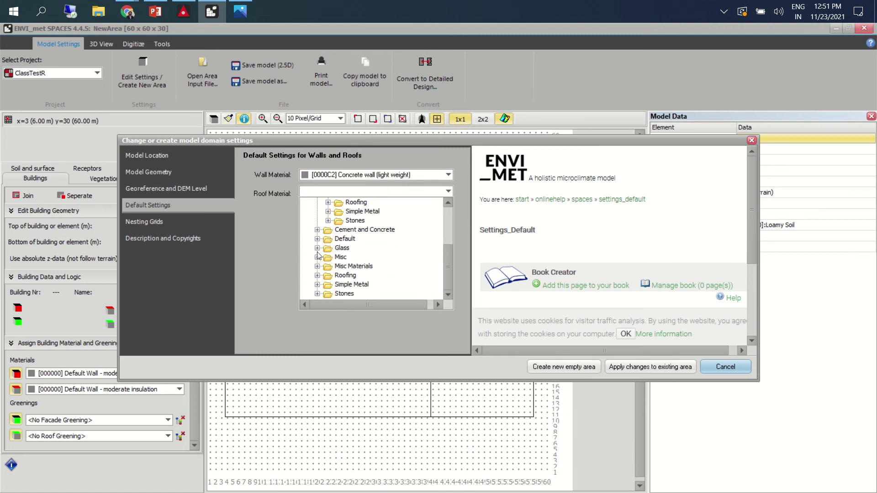
click(316, 275)
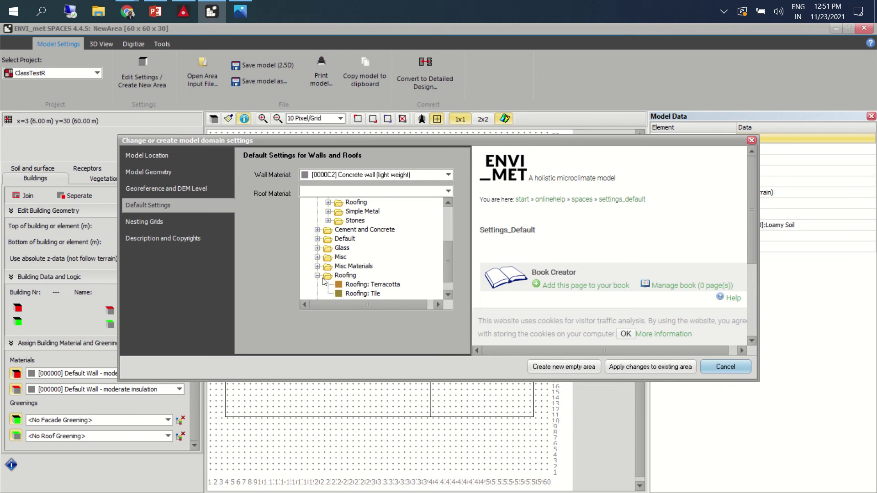
click(317, 275)
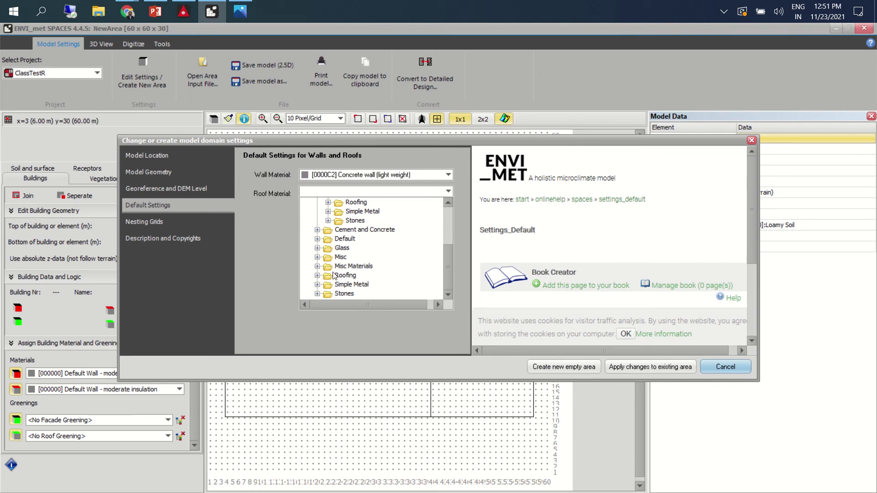
click(317, 229)
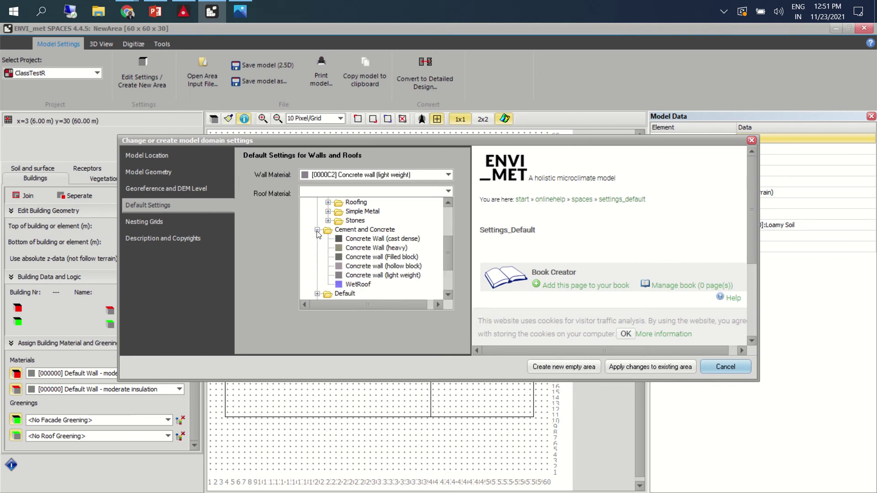
click(370, 240)
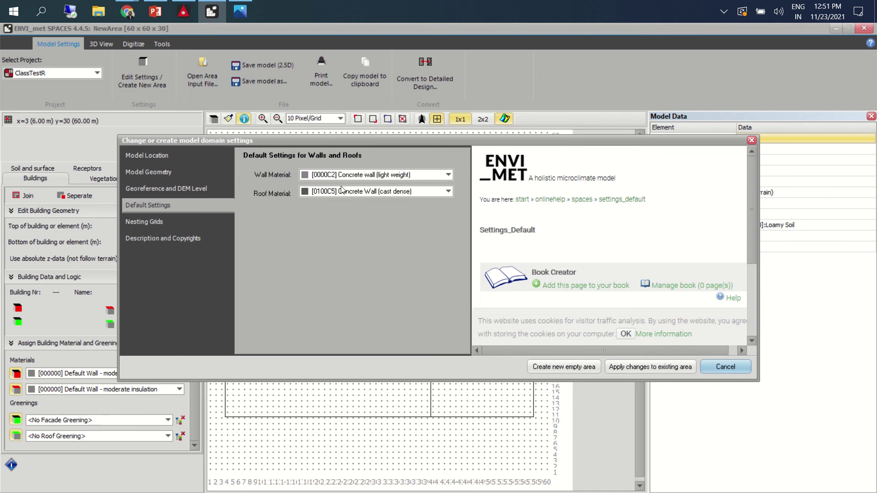
click(650, 364)
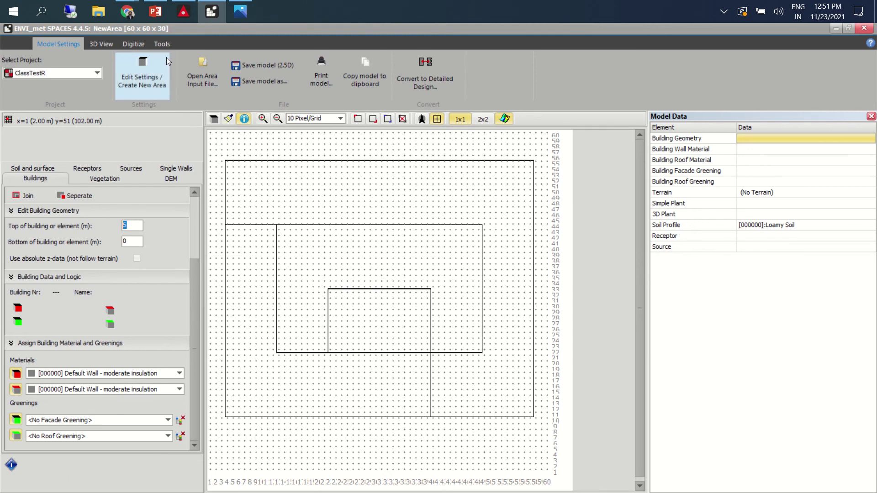
- Check the grid dimensions and cell sizes in the model geometry settings
click(151, 80)
click(166, 176)
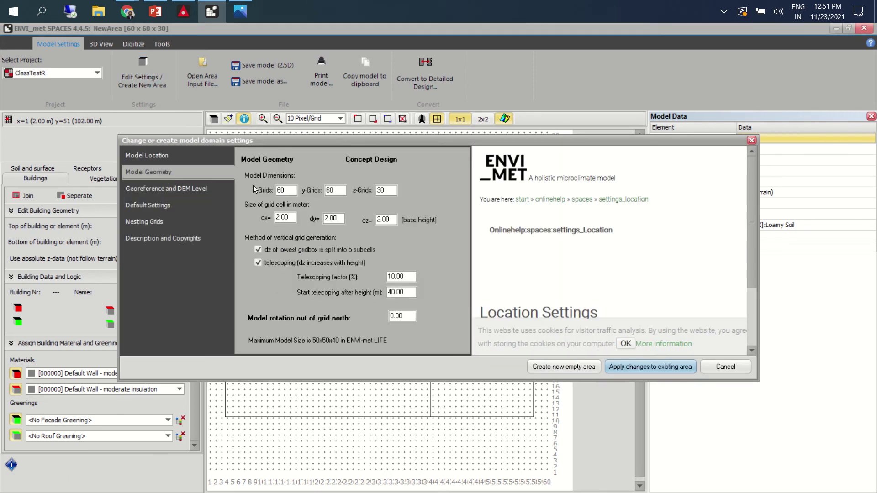
click(727, 367)
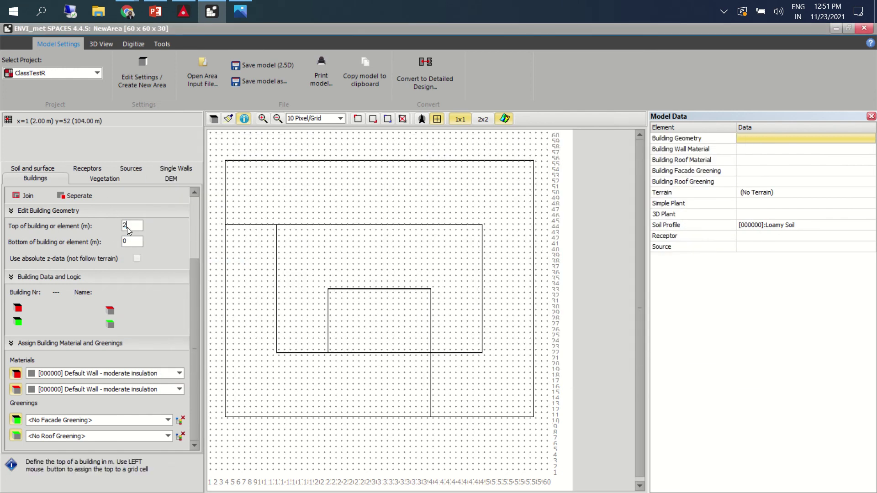
- Set the building's top height to 20 m and trace the outline of the U-shaped building over the plan in grid cells
text(20)
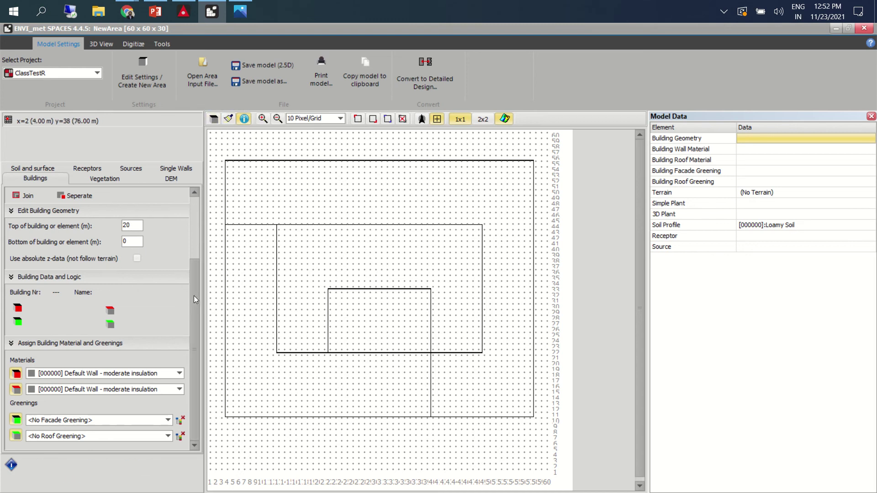
scroll(122, 222, up, 3)
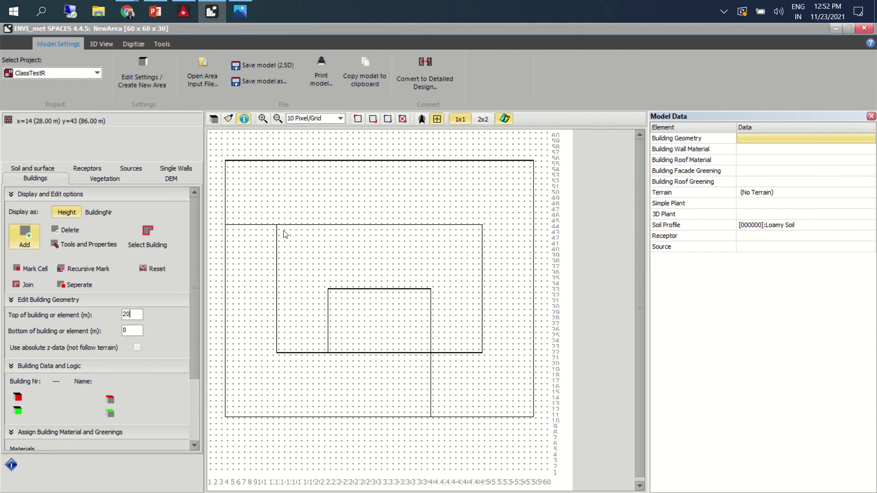
mouse_move(277, 227)
mouse_down()
mouse_move(279, 348)
mouse_move(326, 350)
mouse_move(329, 289)
mouse_move(353, 287)
mouse_move(432, 295)
mouse_move(430, 353)
mouse_up()
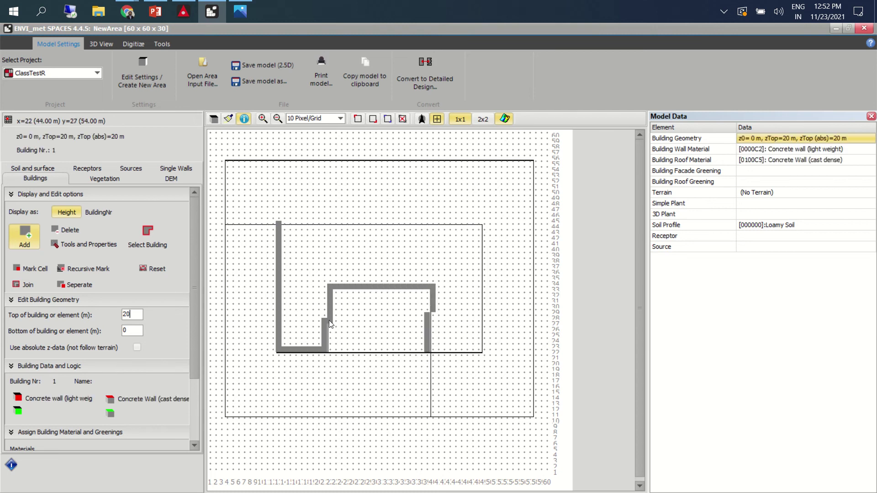
drag(330, 321, 331, 350)
mouse_move(428, 300)
mouse_down()
mouse_move(427, 290)
mouse_move(429, 351)
mouse_move(485, 350)
mouse_up()
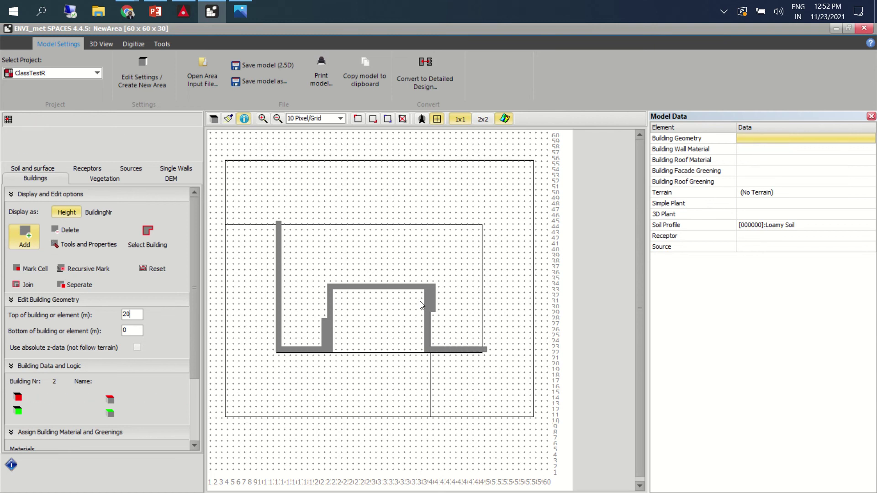
drag(295, 229, 424, 236)
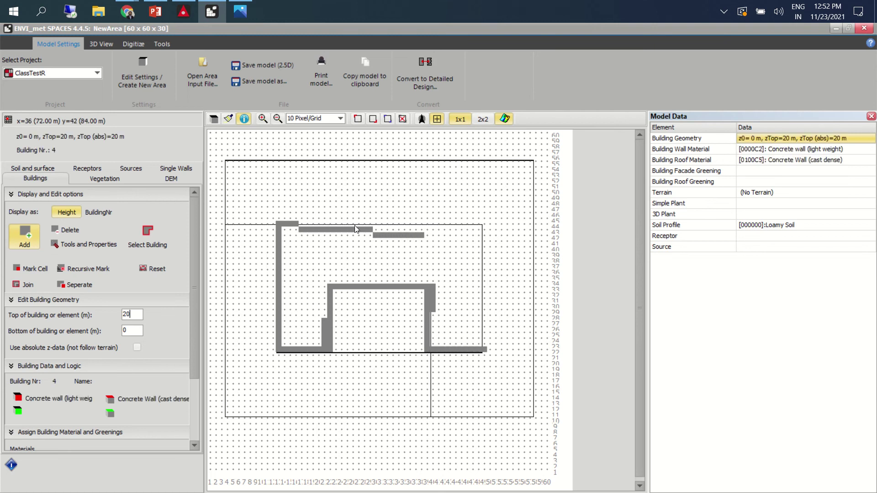
mouse_move(331, 228)
mouse_down()
mouse_move(479, 221)
mouse_move(485, 352)
mouse_up()
click(482, 240)
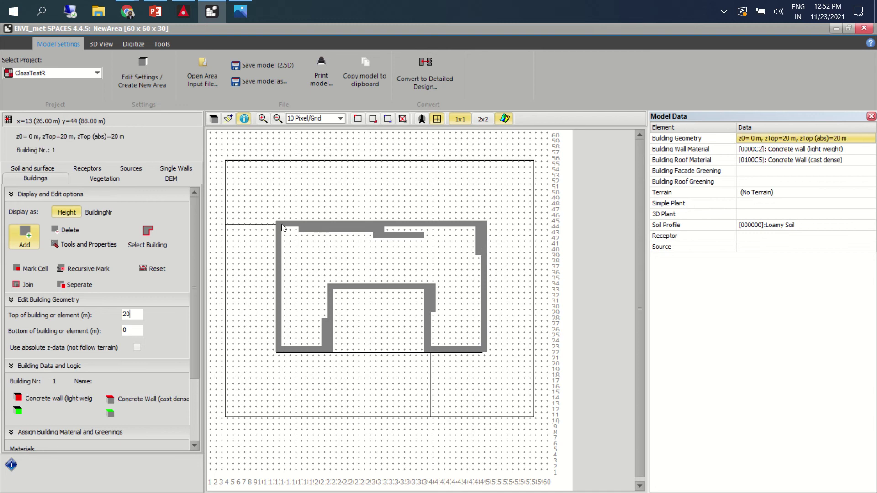
- Fill the interior of the outlined U-shaped building with 20 m high cells, leaving the courtyard empty
mouse_move(307, 235)
mouse_down()
mouse_move(293, 241)
mouse_move(283, 291)
mouse_move(308, 344)
mouse_move(338, 252)
mouse_move(408, 226)
mouse_move(473, 230)
mouse_move(359, 242)
mouse_move(360, 275)
mouse_move(334, 287)
mouse_move(331, 232)
mouse_move(300, 236)
mouse_move(293, 303)
mouse_move(304, 244)
mouse_move(316, 271)
mouse_move(322, 244)
mouse_move(320, 289)
mouse_up()
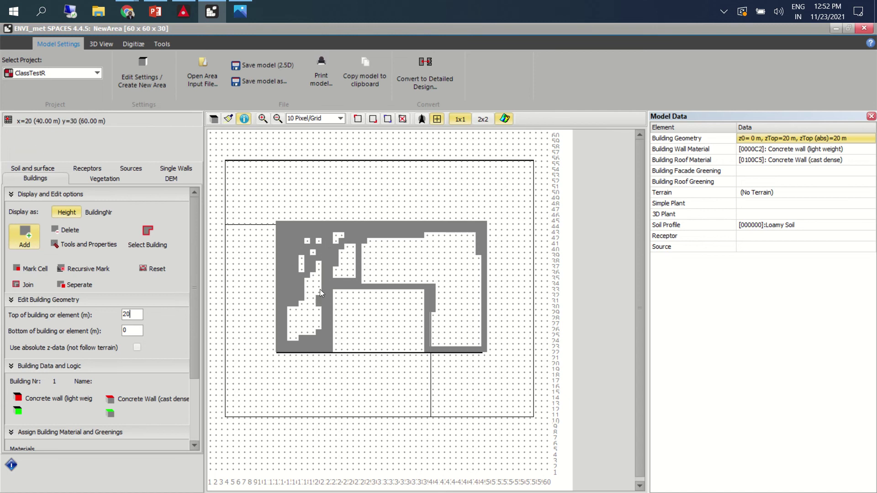
mouse_move(313, 253)
mouse_down()
mouse_move(295, 279)
mouse_move(314, 275)
mouse_move(320, 308)
mouse_move(291, 339)
mouse_move(292, 325)
mouse_move(293, 337)
mouse_up()
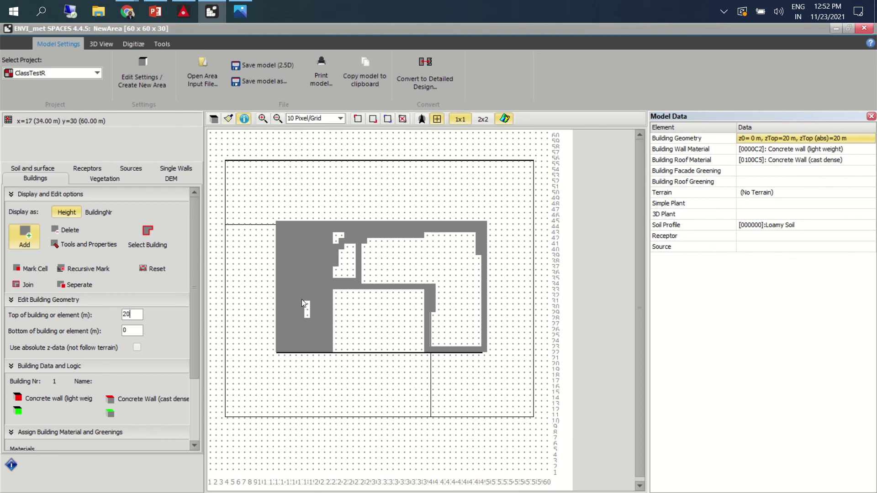
mouse_move(333, 256)
mouse_down()
mouse_move(344, 238)
mouse_move(333, 272)
mouse_move(353, 264)
mouse_move(347, 253)
mouse_move(342, 263)
mouse_move(424, 282)
mouse_move(355, 283)
mouse_move(428, 272)
mouse_up()
mouse_move(371, 245)
mouse_down()
mouse_move(369, 266)
mouse_move(436, 239)
mouse_up()
mouse_move(427, 288)
mouse_down()
mouse_move(424, 236)
mouse_move(365, 242)
mouse_move(423, 243)
mouse_move(379, 255)
mouse_move(373, 270)
mouse_move(421, 265)
mouse_move(418, 250)
mouse_move(380, 267)
mouse_move(420, 278)
mouse_up()
mouse_move(434, 327)
mouse_down()
mouse_move(428, 347)
mouse_move(464, 344)
mouse_move(434, 344)
mouse_move(431, 284)
mouse_move(437, 236)
mouse_move(438, 322)
mouse_move(444, 274)
mouse_move(466, 235)
mouse_move(478, 336)
mouse_move(450, 340)
mouse_move(446, 243)
mouse_move(460, 272)
mouse_move(473, 247)
mouse_move(465, 311)
mouse_move(473, 334)
mouse_move(452, 249)
mouse_move(455, 317)
mouse_move(455, 284)
mouse_move(448, 312)
mouse_move(424, 304)
mouse_up()
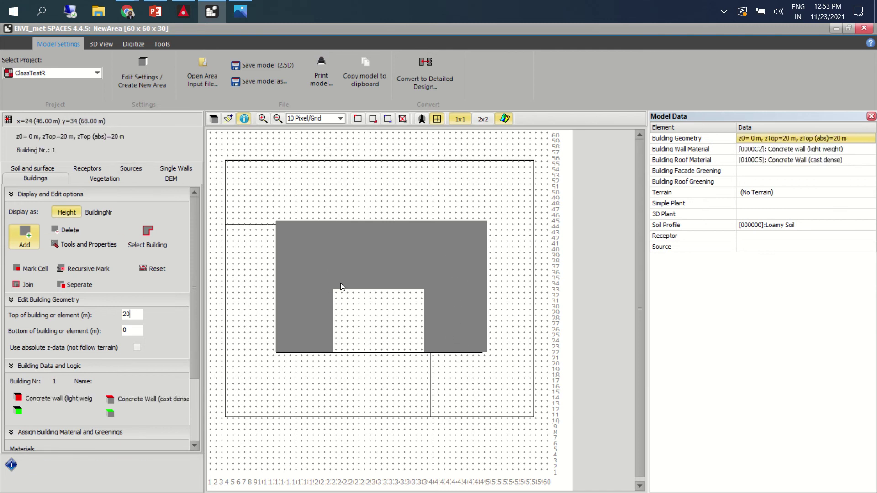
- Delete all building cells of the middle block that connects the two side wings
click(71, 230)
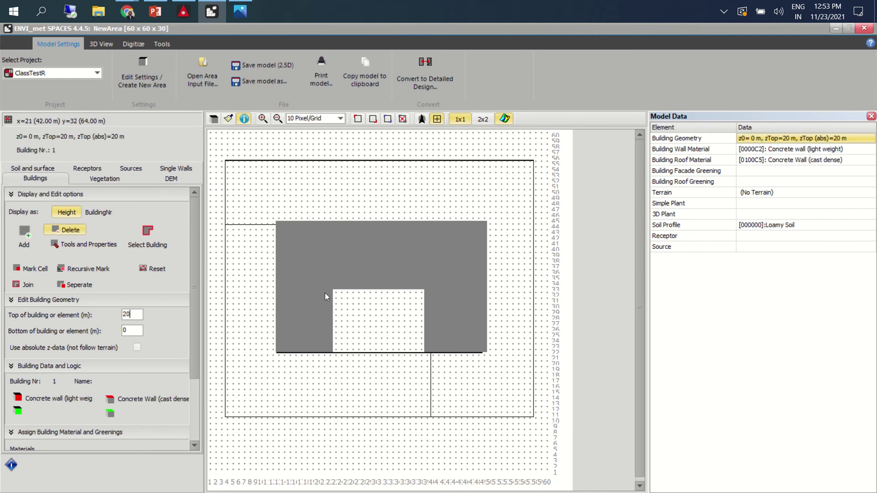
drag(336, 289, 336, 222)
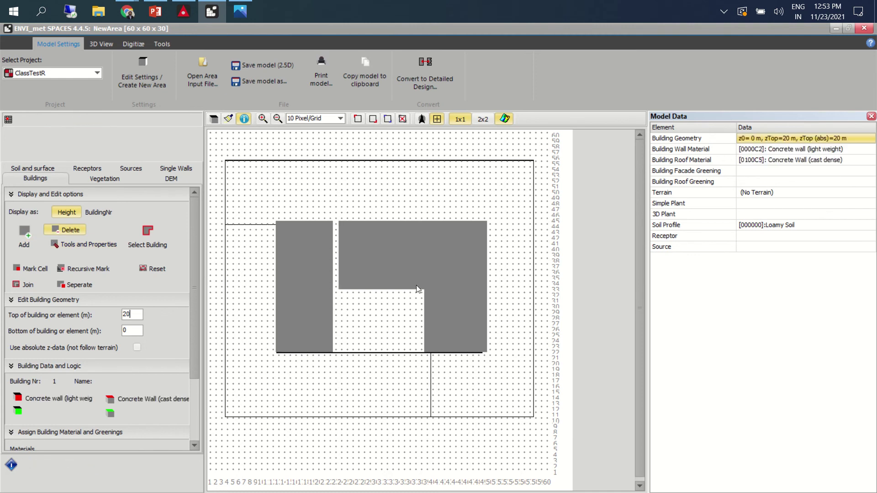
mouse_move(421, 287)
mouse_down()
mouse_move(423, 222)
mouse_move(347, 223)
mouse_up()
mouse_move(346, 281)
mouse_down()
mouse_move(341, 229)
mouse_move(345, 274)
mouse_move(355, 228)
mouse_move(368, 269)
mouse_move(371, 256)
mouse_move(407, 230)
mouse_move(416, 239)
mouse_move(418, 276)
mouse_move(410, 263)
mouse_move(423, 278)
mouse_move(398, 249)
mouse_up()
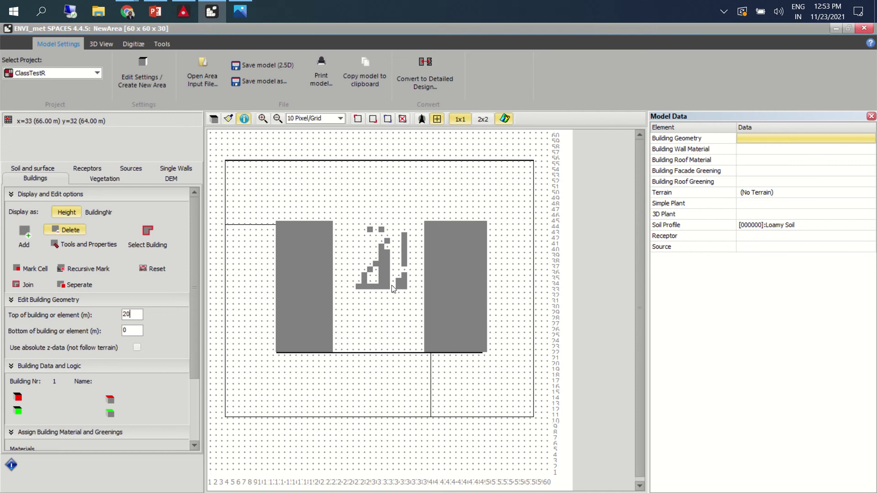
mouse_move(394, 290)
mouse_down()
mouse_move(404, 235)
mouse_move(405, 287)
mouse_move(383, 291)
mouse_move(388, 268)
mouse_up()
drag(382, 232, 368, 231)
mouse_move(384, 300)
mouse_down()
mouse_move(364, 274)
mouse_move(360, 290)
mouse_up()
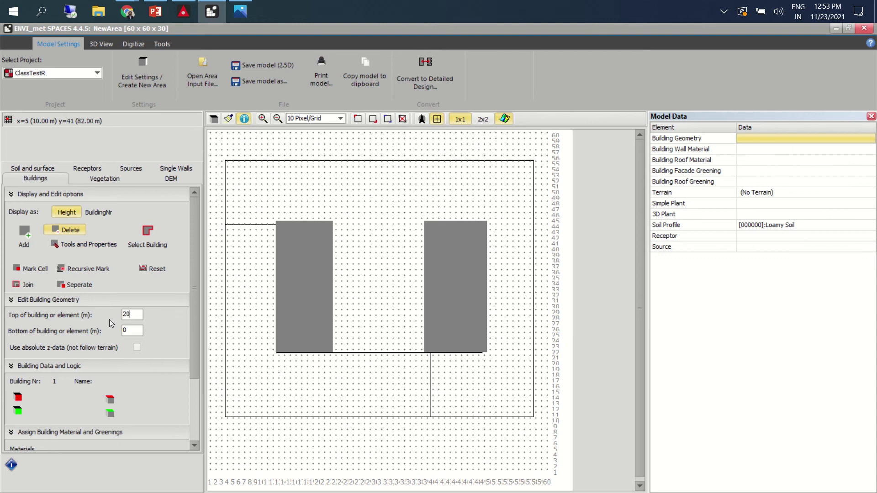
- Set the building bottom to 10 m, redraw the connecting block between the wings and delete the stray cells protruding into the courtyard
drag(135, 331, 93, 326)
text(10)
click(20, 232)
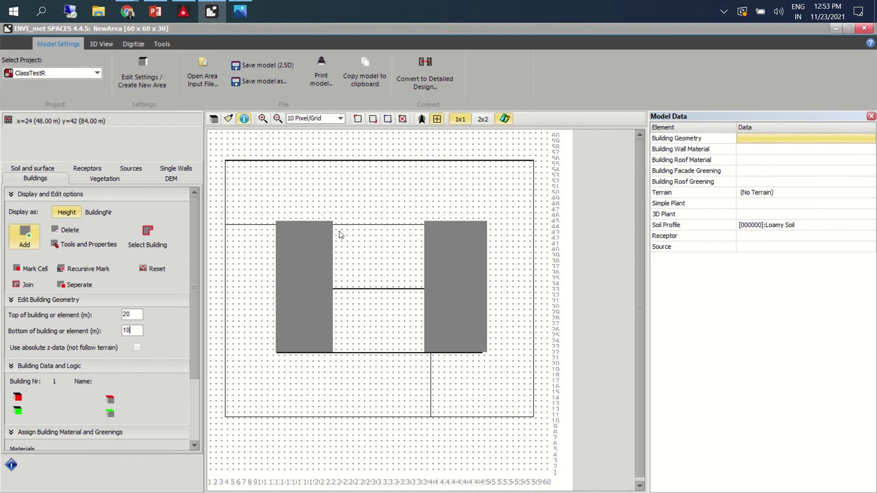
mouse_move(335, 227)
mouse_down()
mouse_move(407, 228)
mouse_move(422, 284)
mouse_move(332, 289)
mouse_move(333, 245)
mouse_move(348, 226)
mouse_move(338, 239)
mouse_move(374, 230)
mouse_move(336, 264)
mouse_move(344, 278)
mouse_move(401, 279)
mouse_move(414, 234)
mouse_move(359, 256)
mouse_move(355, 240)
mouse_up()
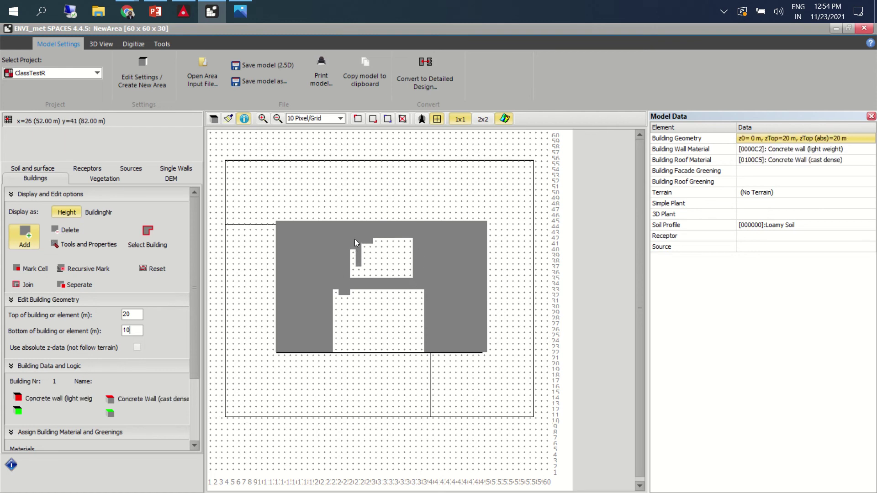
drag(357, 273, 356, 267)
mouse_move(360, 275)
mouse_down()
mouse_move(412, 275)
mouse_move(409, 240)
mouse_move(369, 246)
mouse_move(368, 269)
mouse_move(395, 267)
mouse_move(371, 249)
mouse_move(394, 251)
mouse_move(383, 261)
mouse_up()
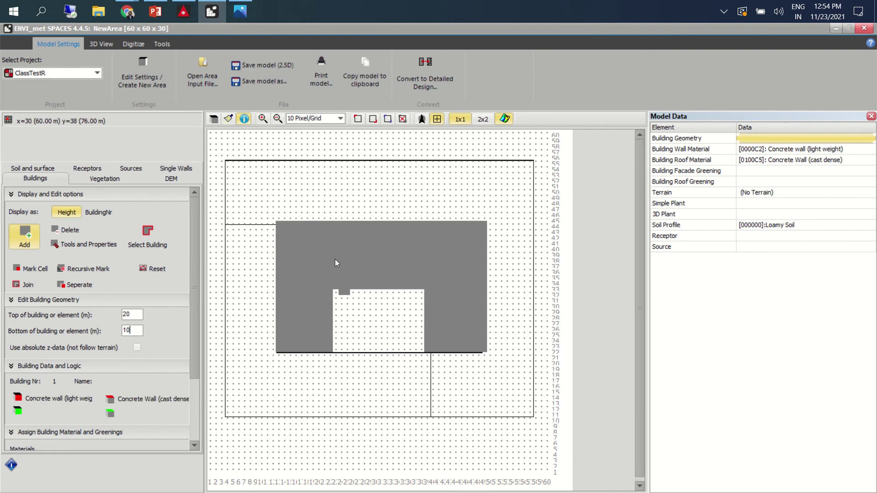
click(68, 230)
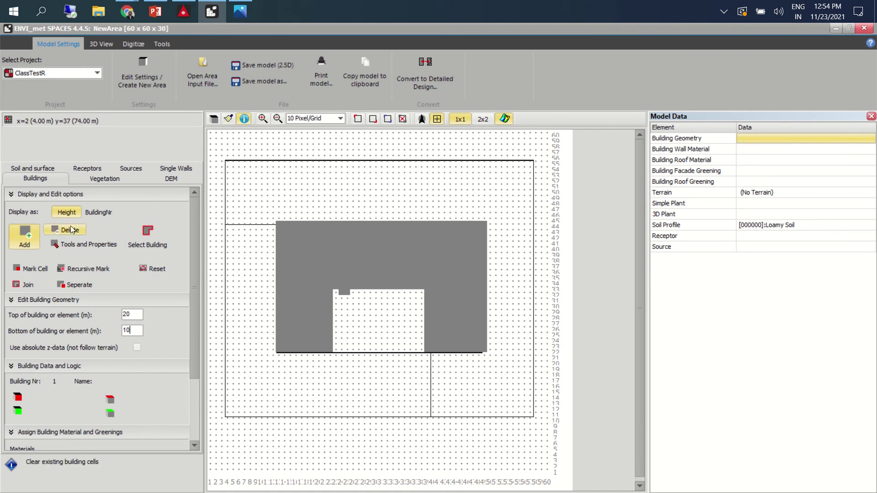
click(344, 292)
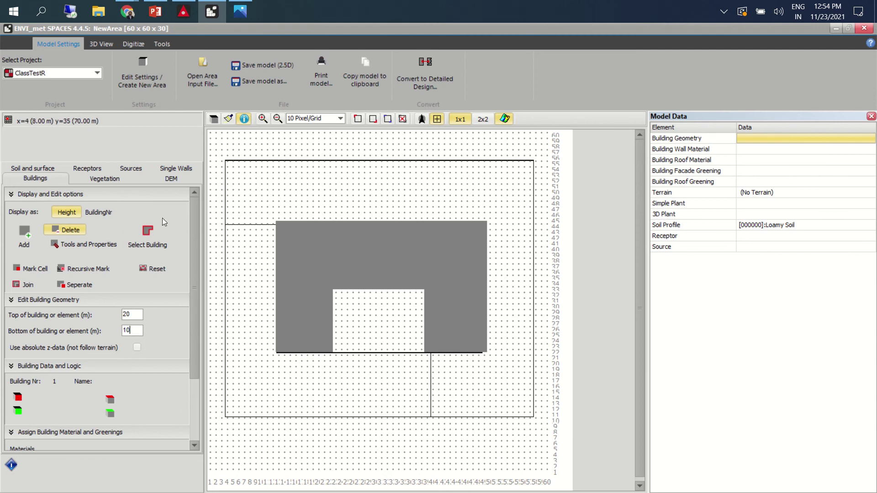
- Cover the whole courtyard with the system simple plant [010000] Grass 25 cm aver. dense
click(104, 178)
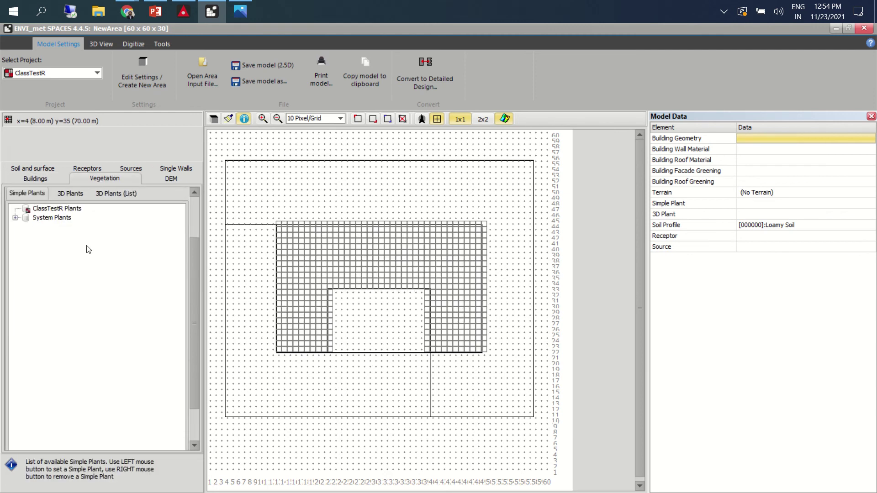
double_click(26, 218)
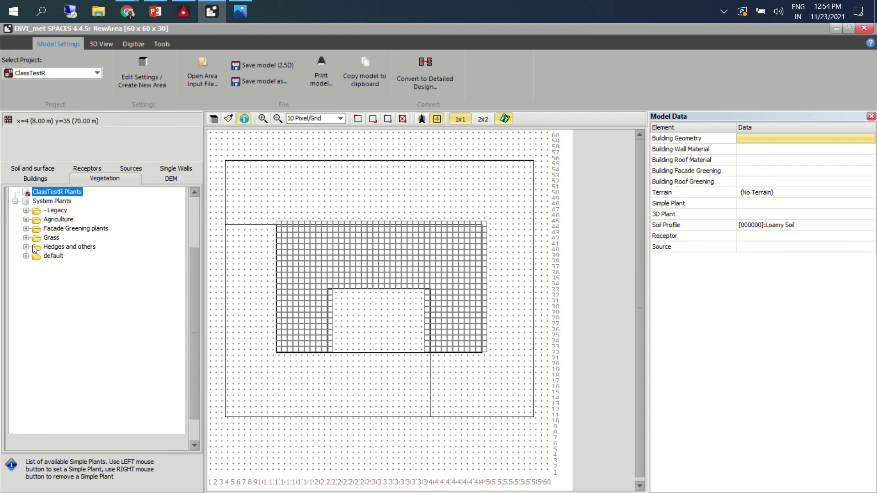
click(27, 238)
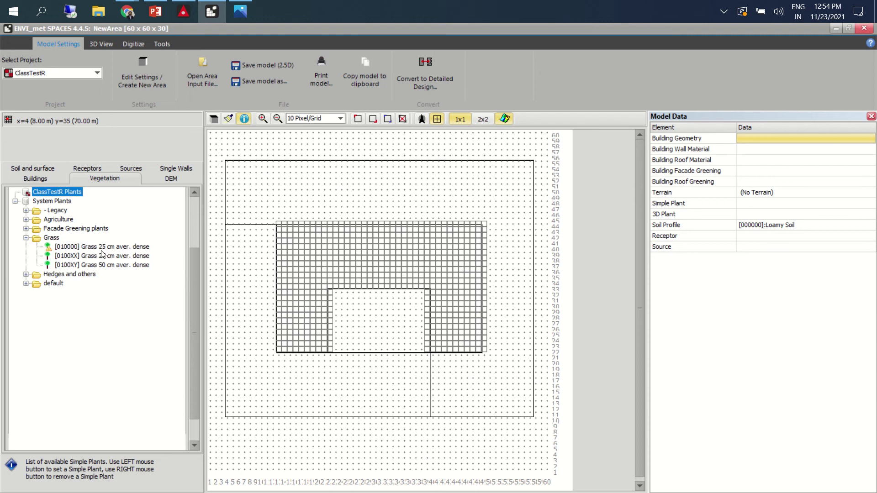
click(98, 247)
mouse_move(336, 296)
mouse_down()
mouse_move(337, 349)
mouse_move(337, 293)
mouse_move(422, 295)
mouse_move(423, 347)
mouse_move(345, 351)
mouse_move(343, 299)
mouse_move(352, 320)
mouse_move(350, 299)
mouse_move(365, 297)
mouse_move(355, 300)
mouse_move(388, 299)
mouse_move(415, 320)
mouse_move(420, 349)
mouse_move(413, 309)
mouse_move(368, 303)
mouse_up()
mouse_move(352, 337)
mouse_down()
mouse_move(393, 341)
mouse_move(410, 305)
mouse_move(400, 335)
mouse_move(364, 337)
mouse_move(369, 320)
mouse_move(379, 336)
mouse_up()
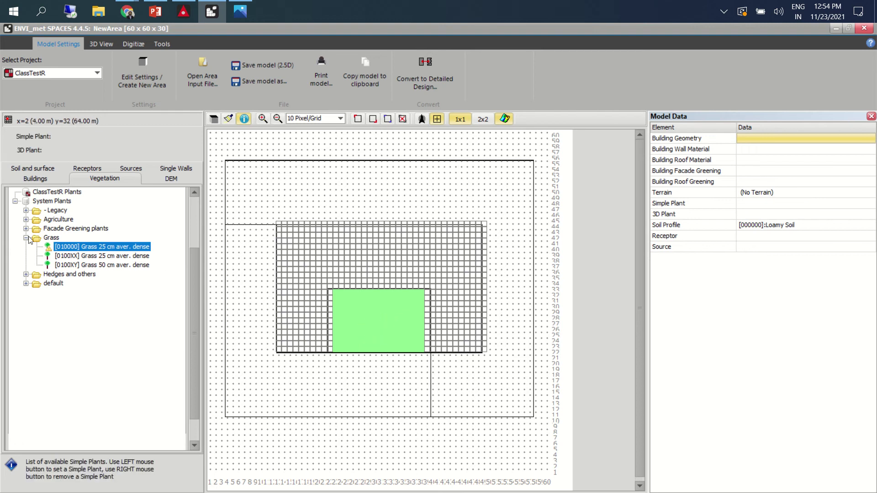
- Scatter seven single cells of [0100H4] Hedge dense, 4m across the courtyard grass
click(26, 275)
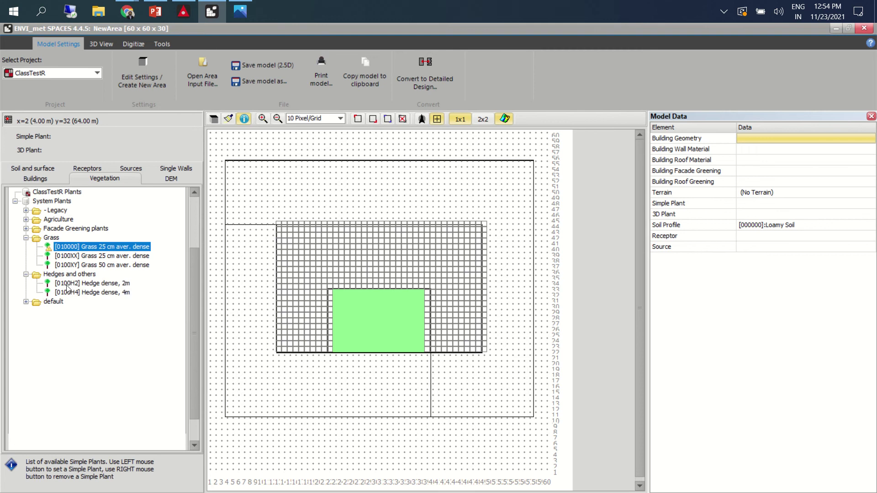
click(73, 293)
click(352, 337)
click(409, 305)
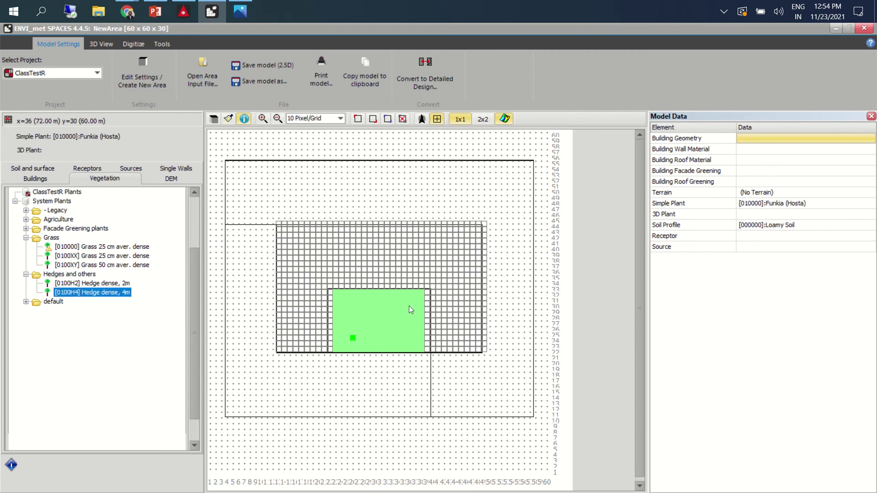
click(347, 298)
click(370, 320)
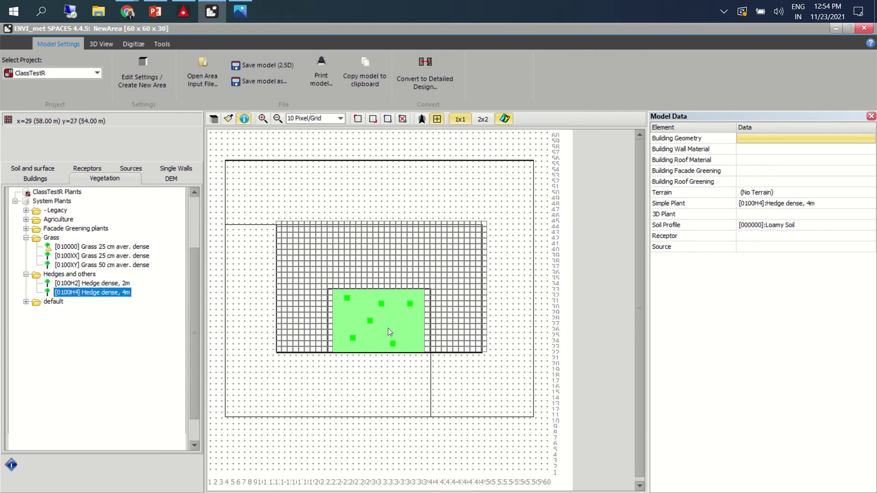
click(412, 333)
- Place the legacy plant [0000SK] Tree 15 m very dense on two cells near the middle of the courtyard
click(26, 238)
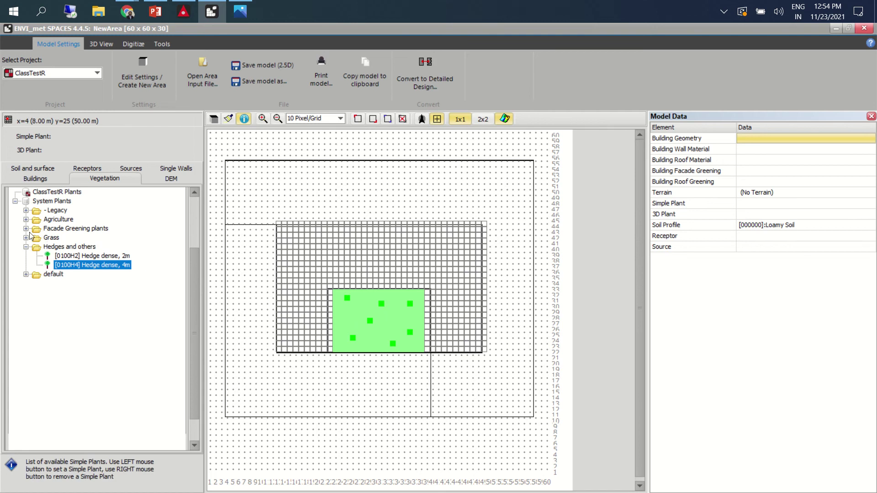
click(26, 274)
click(26, 274)
click(26, 247)
click(26, 211)
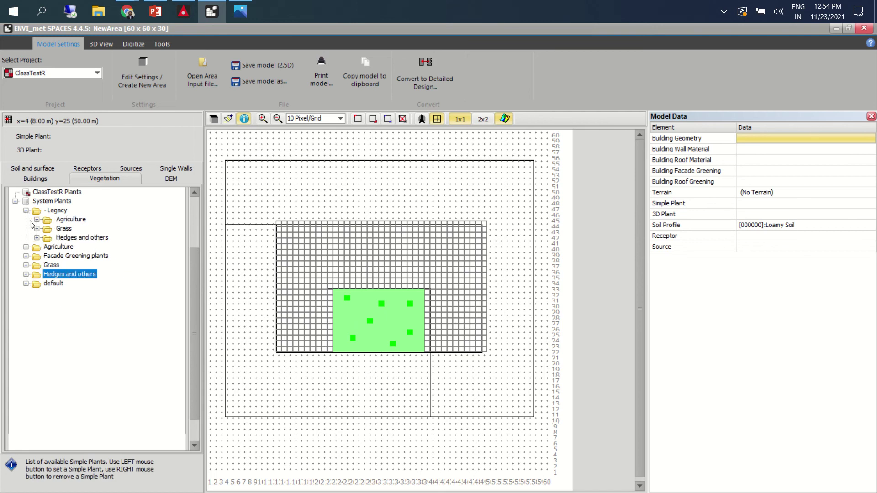
click(37, 220)
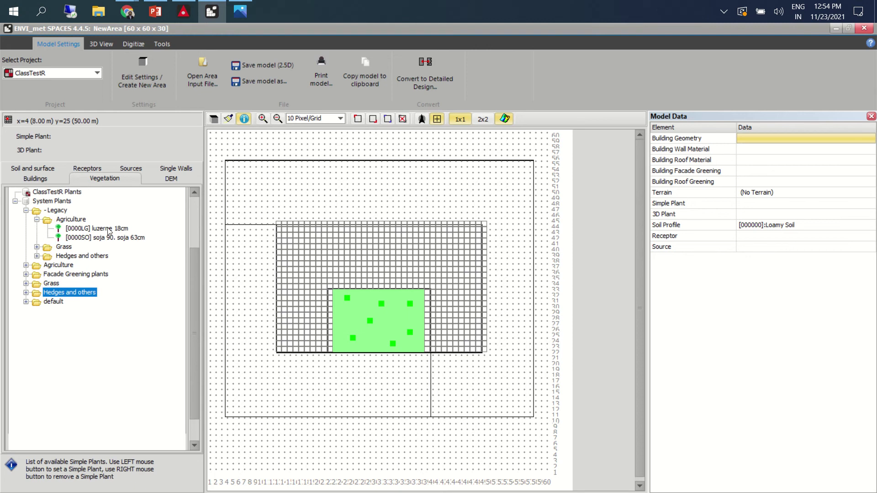
click(36, 247)
click(37, 247)
click(36, 256)
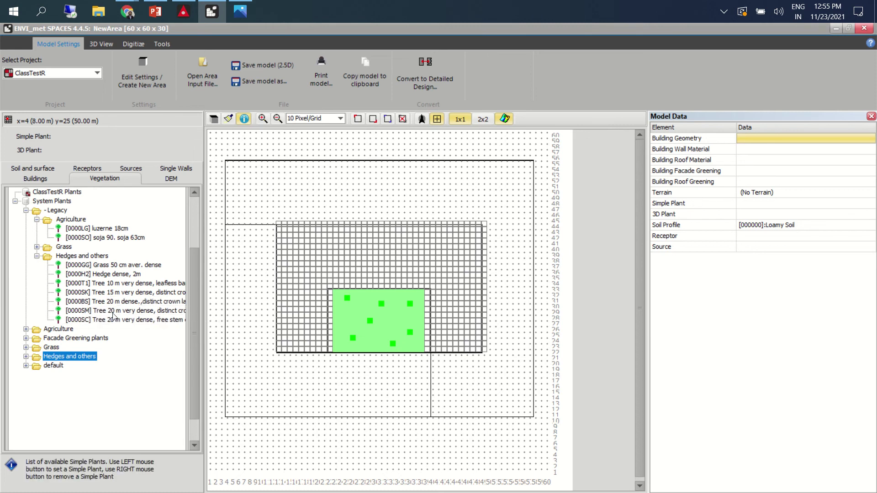
click(128, 296)
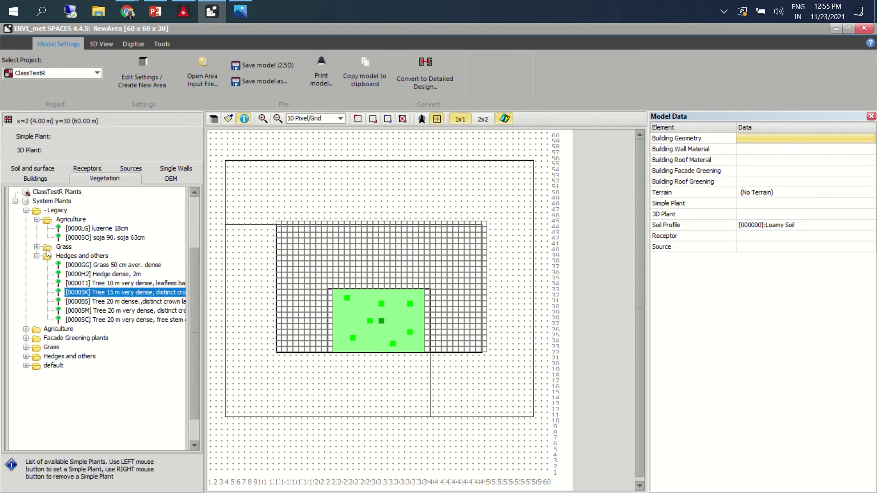
click(370, 333)
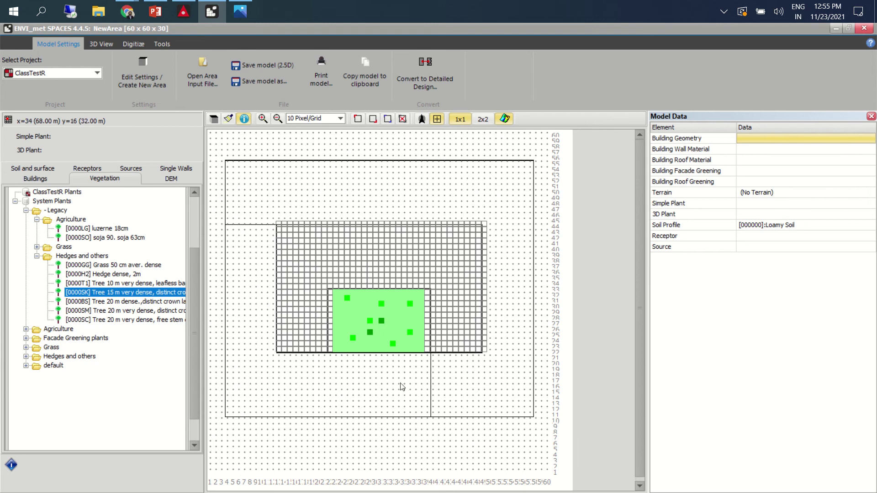
- Bring up the soil and surface settings and turn off the coloured display of surfaces
click(25, 210)
click(41, 170)
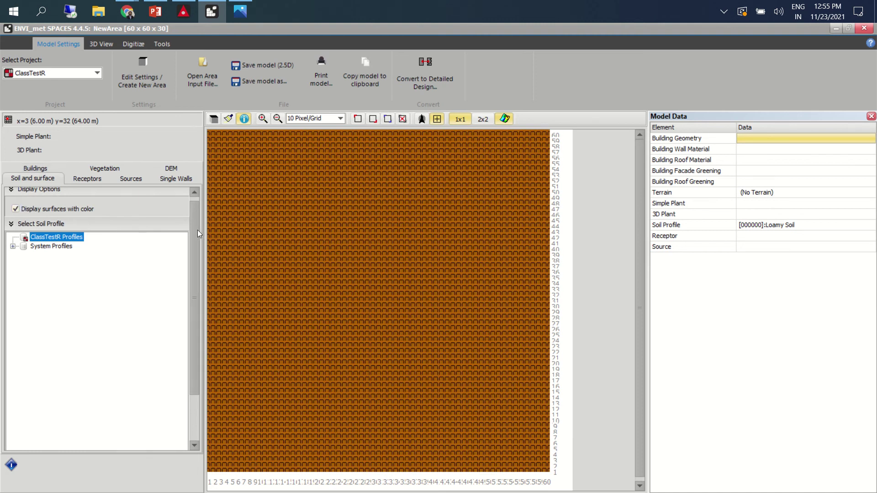
scroll(51, 218, up, 1)
click(15, 214)
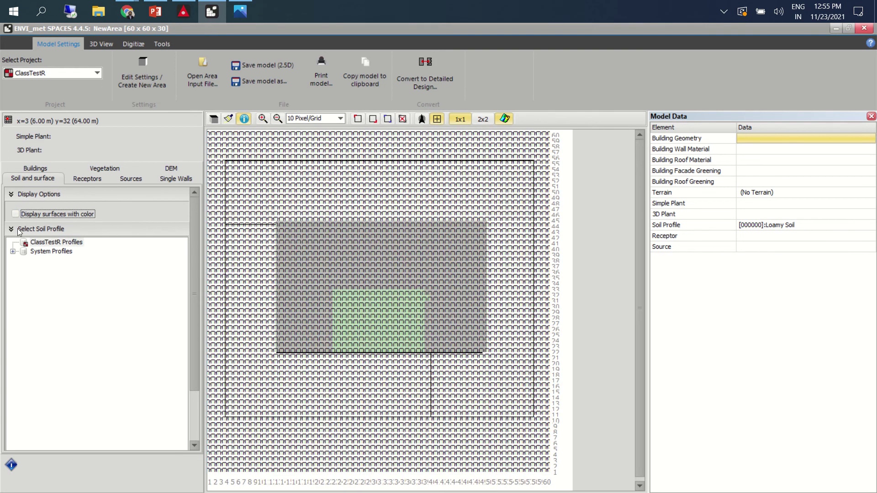
click(15, 230)
click(15, 224)
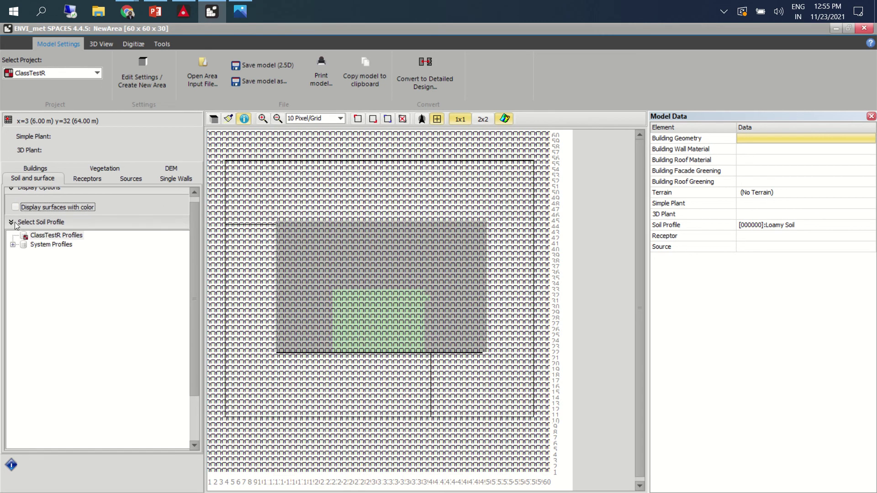
- Apply the system Roads&Pavements profile [0100BA] Basalt Brick Road to all grids, with surfaces displayed in color
click(13, 245)
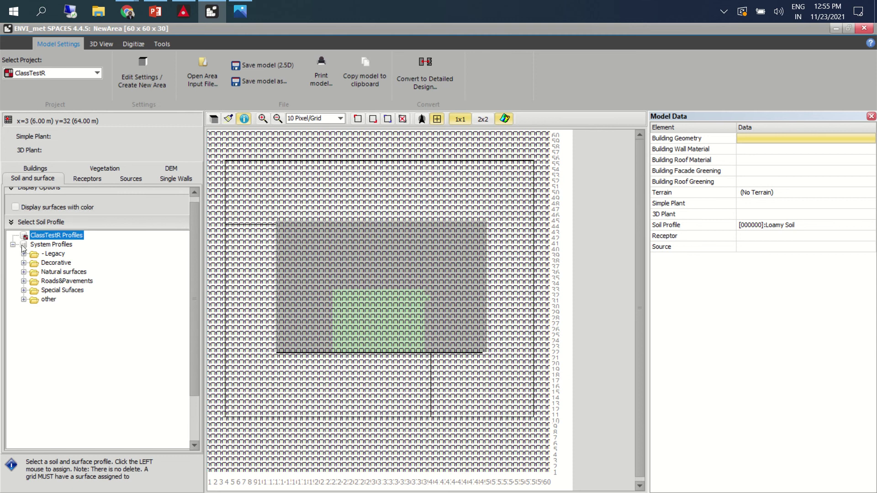
click(16, 207)
click(16, 208)
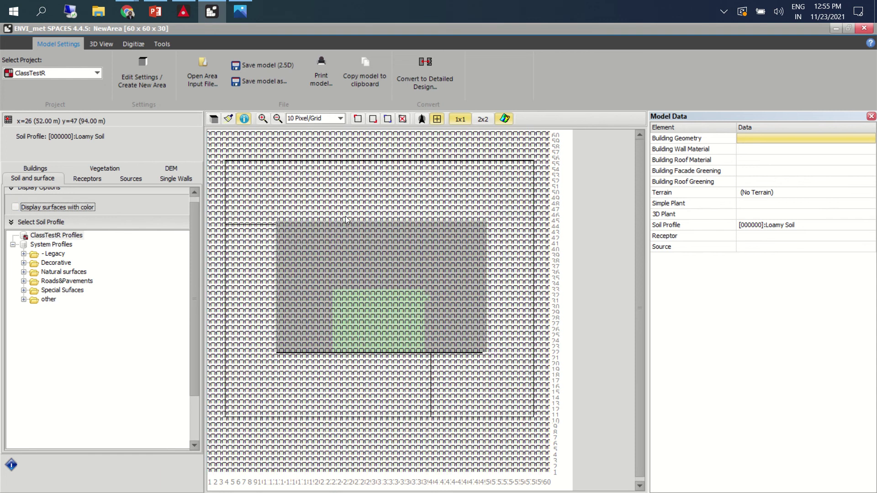
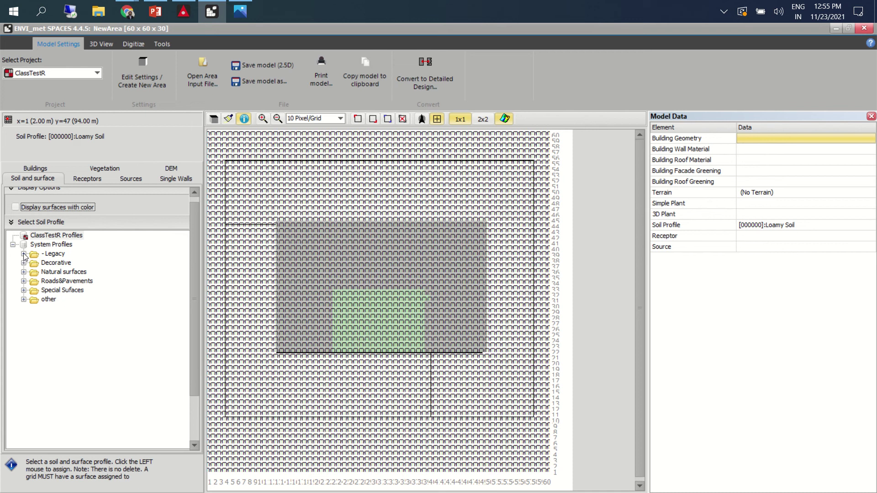
click(23, 272)
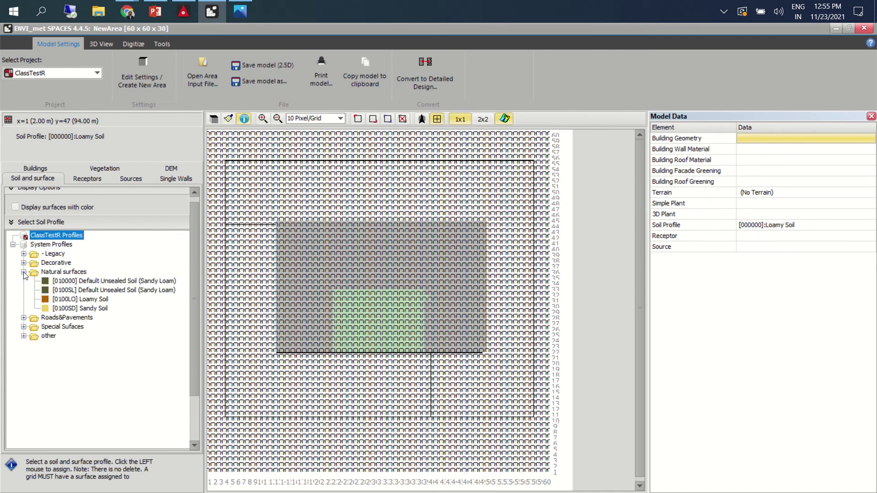
click(23, 273)
click(23, 281)
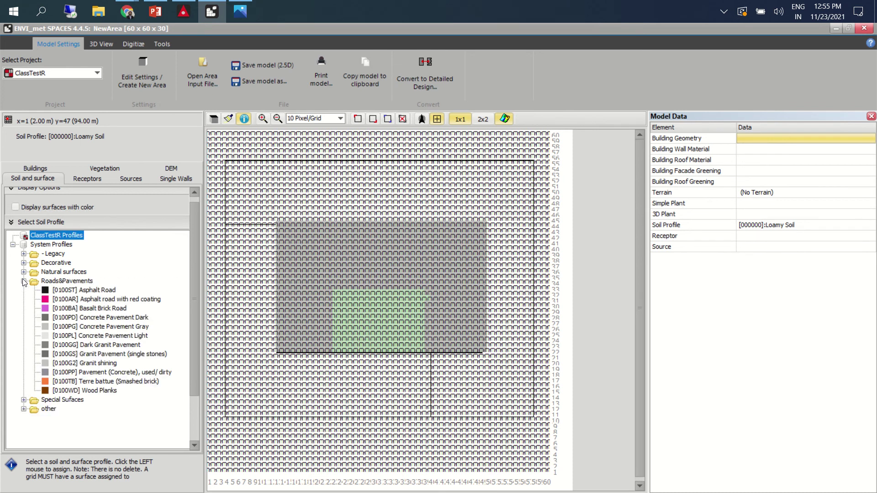
click(94, 309)
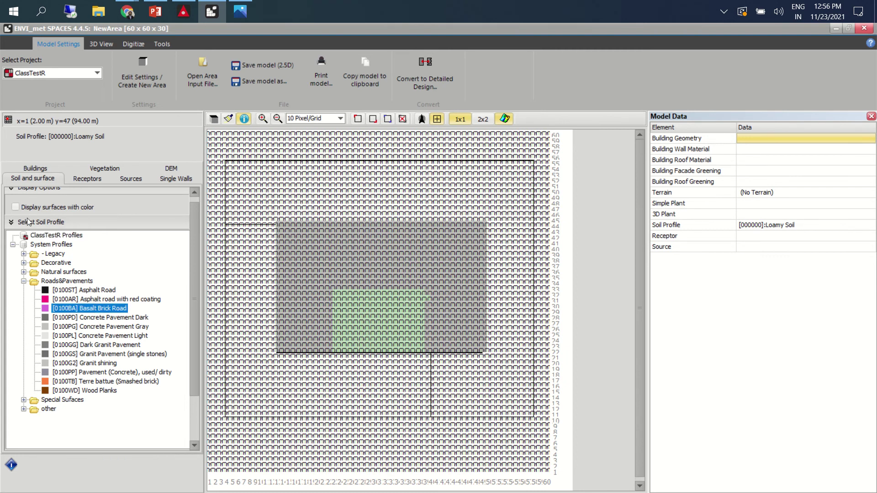
click(16, 208)
click(11, 224)
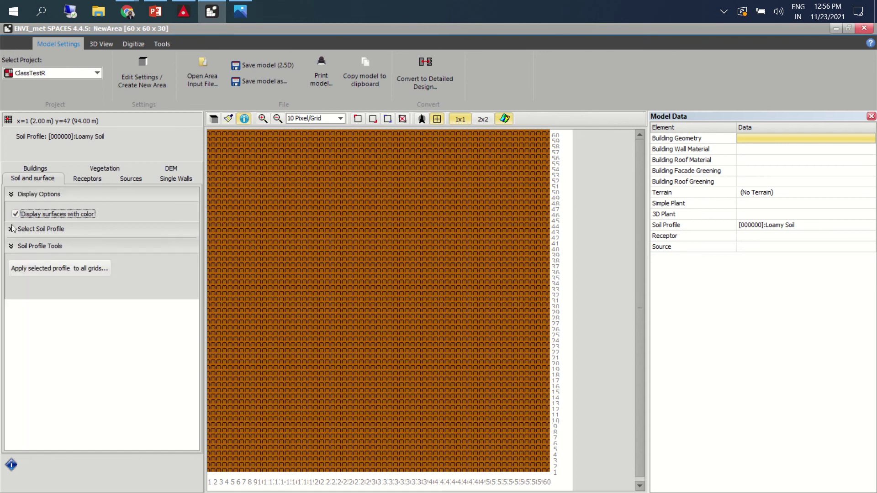
click(37, 269)
click(417, 279)
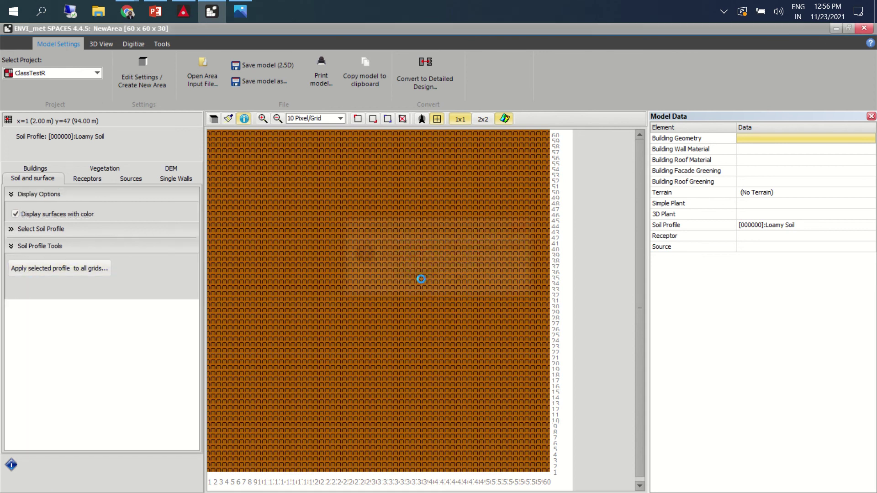
- Collapse the Roads&Pavements profile group and hide the surface colors on the plan again
click(13, 232)
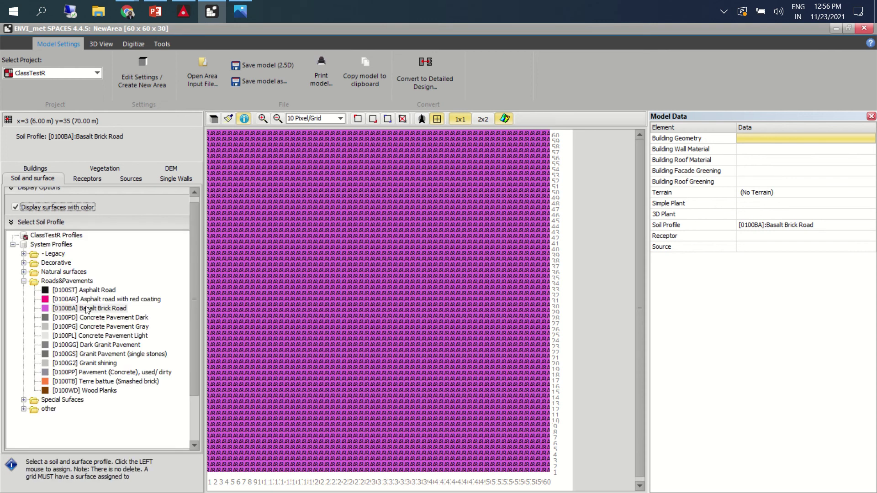
click(23, 281)
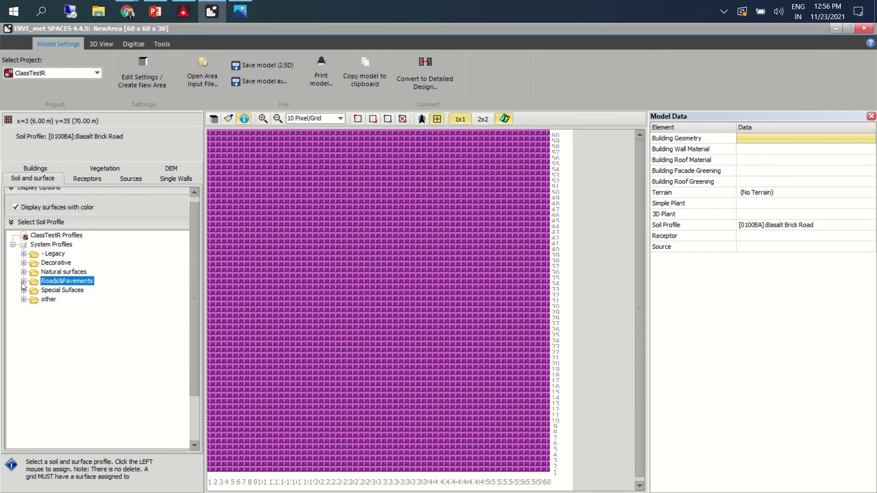
click(16, 207)
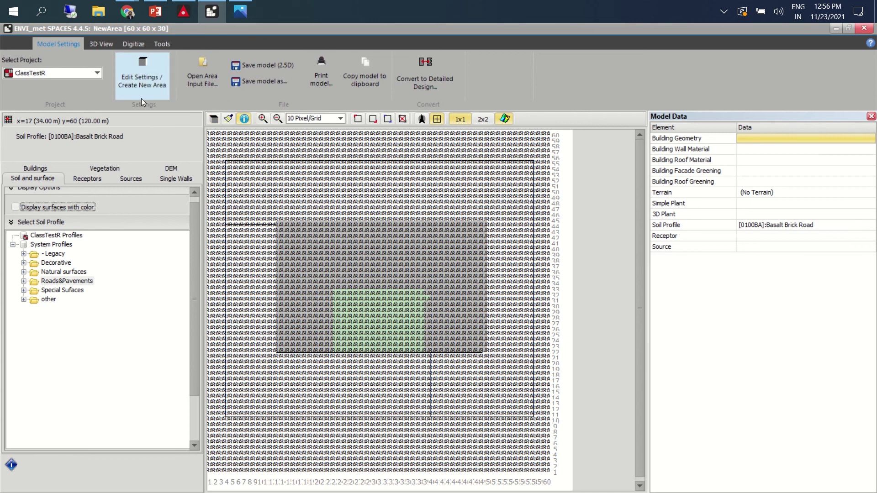
- Examine the building, courtyard vegetation and ground surface up close in the 3D view
click(214, 119)
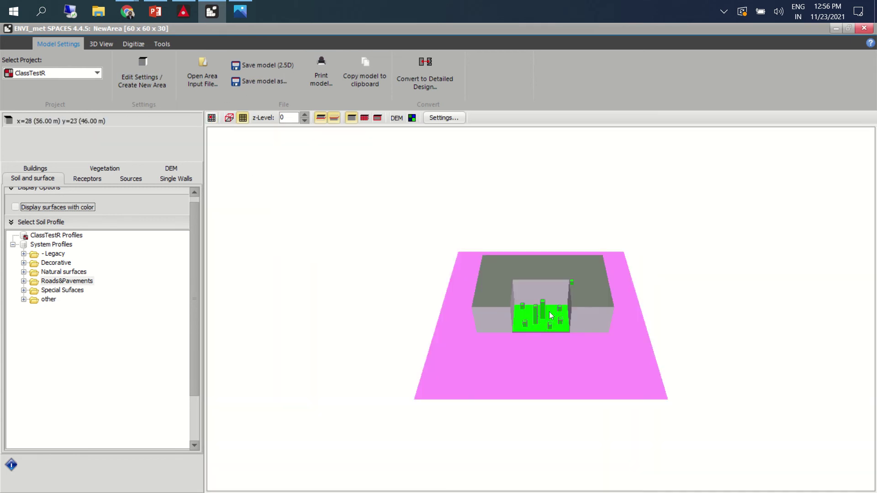
scroll(589, 293, up, 5)
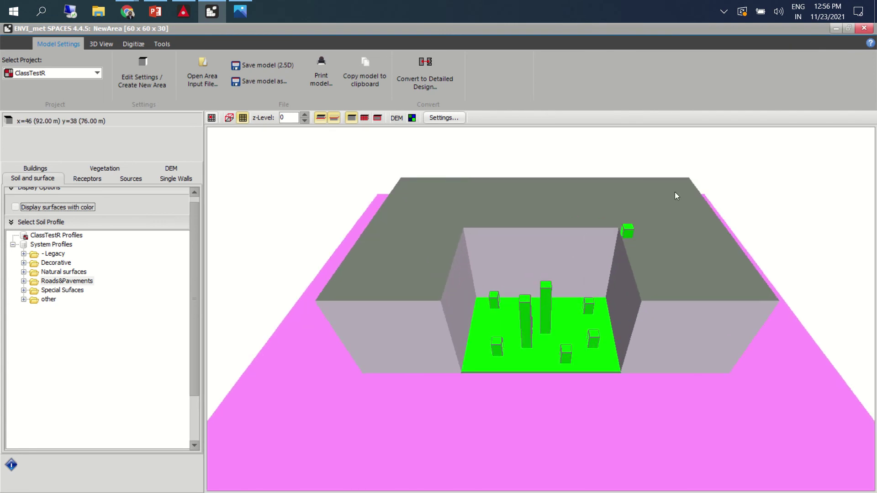
scroll(114, 214, up, 2)
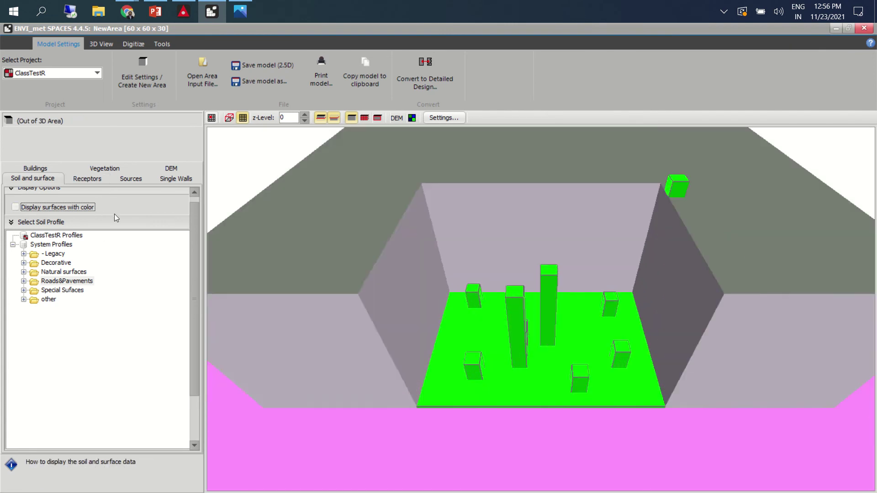
scroll(118, 211, down, 1)
drag(197, 237, 196, 230)
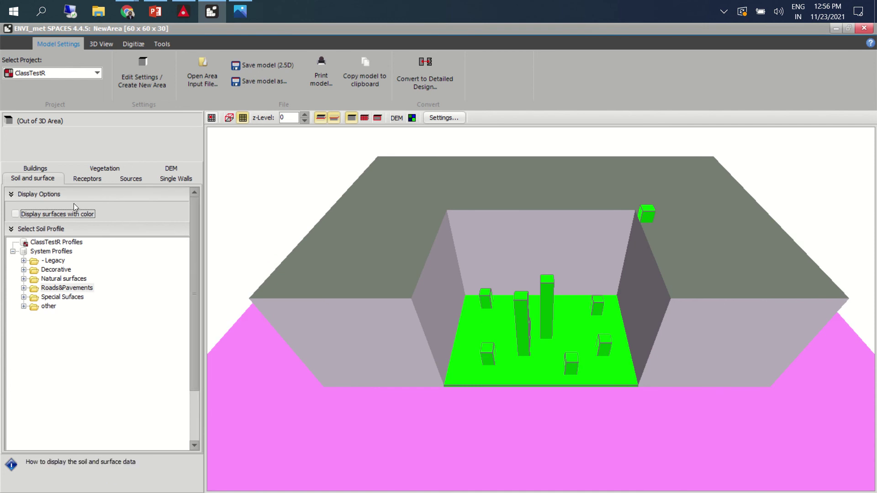
- Convert the model to detailed design and set the 3D building edit mode to individual segments
click(100, 168)
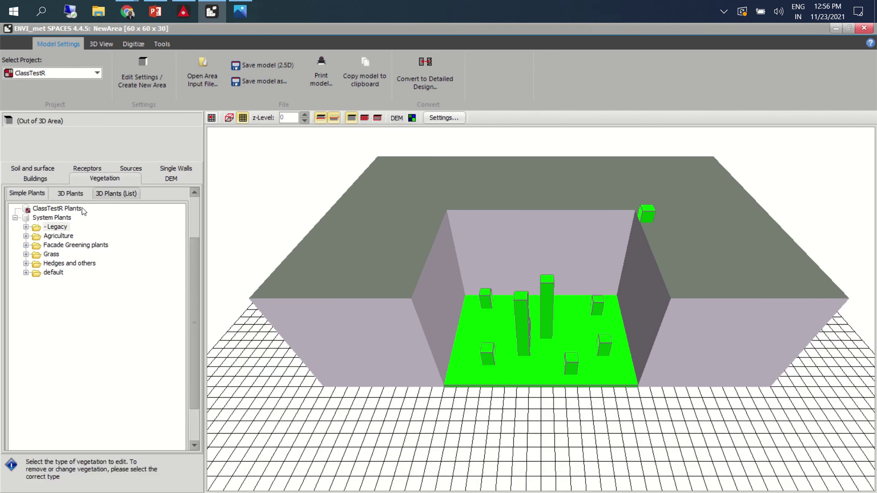
click(59, 179)
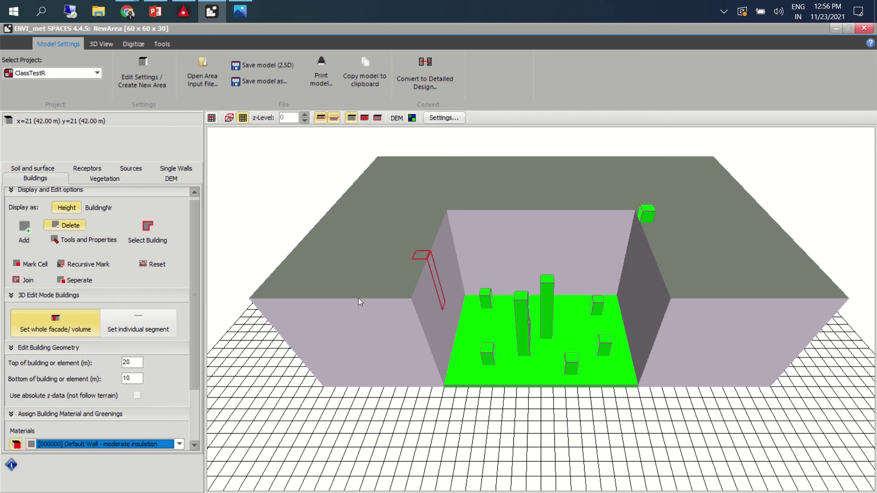
scroll(469, 357, down, 5)
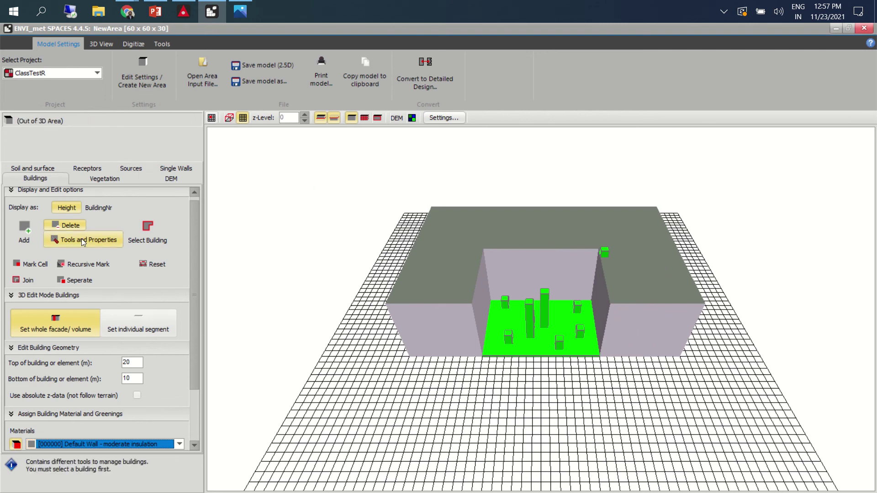
scroll(197, 214, up, 1)
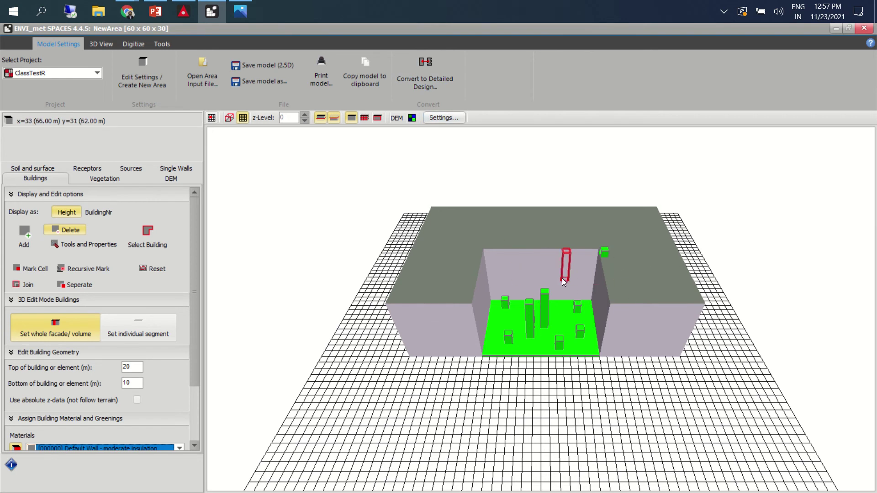
click(431, 86)
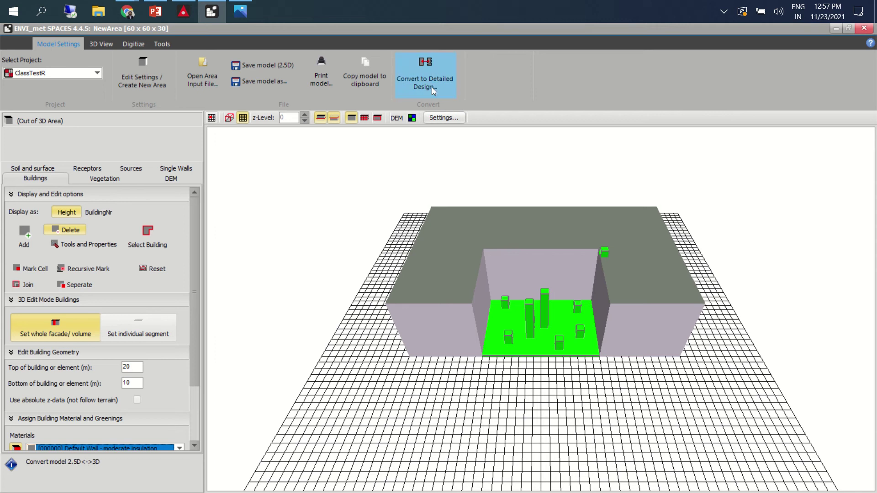
click(404, 284)
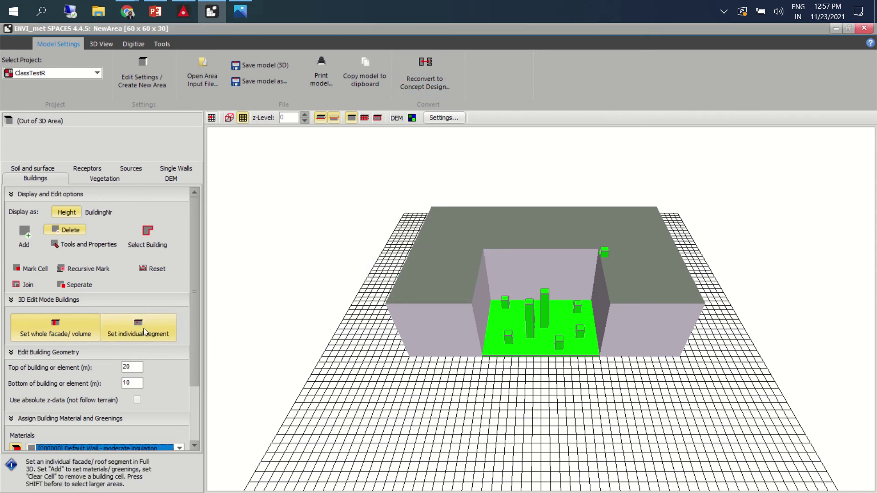
scroll(194, 321, down, 3)
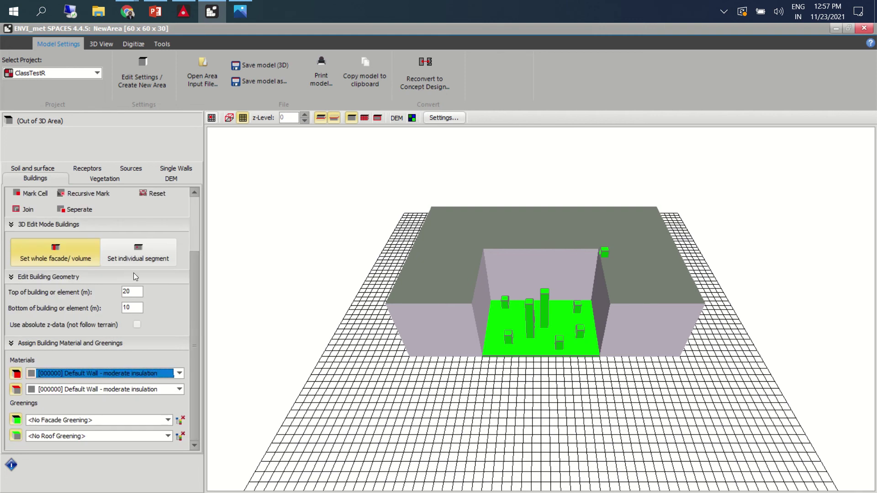
click(125, 258)
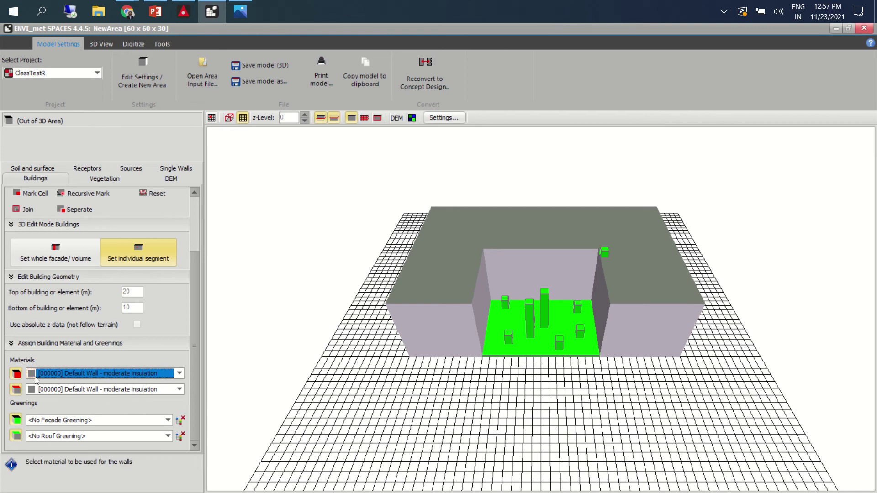
- Select [0100G1] Heat Protection Glass (one layered) from the Glass group as the wall material
click(147, 374)
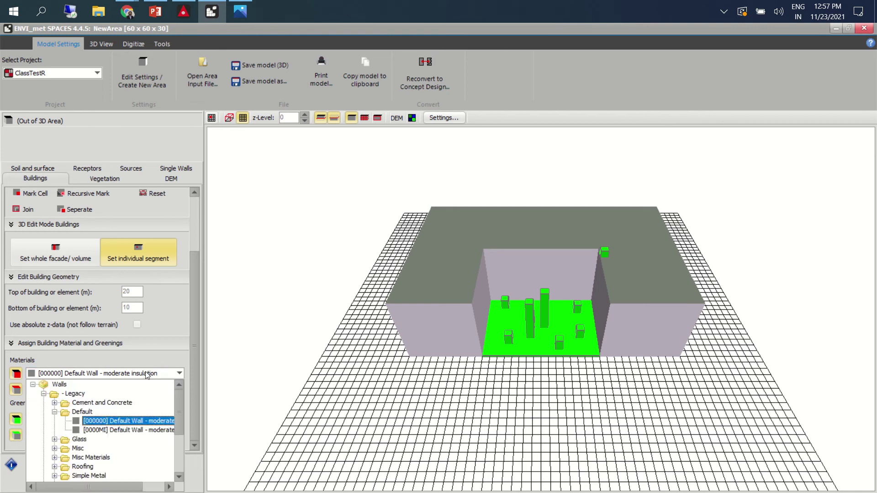
click(54, 411)
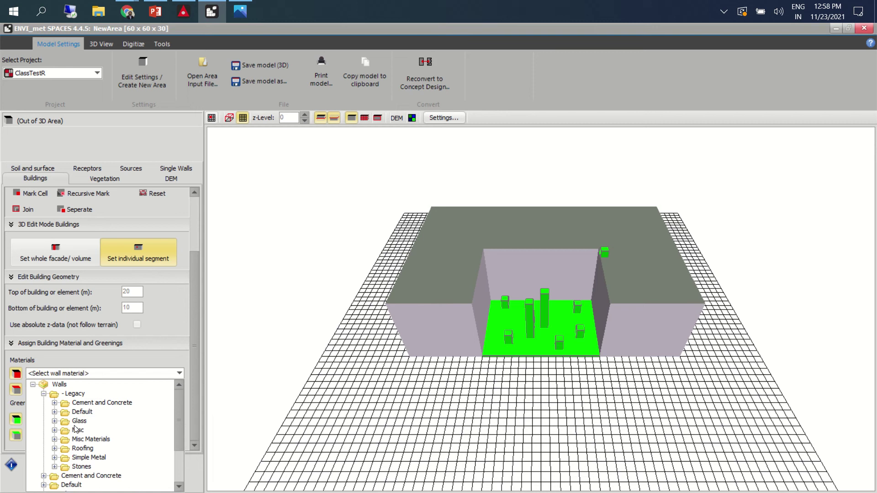
scroll(57, 449, down, 3)
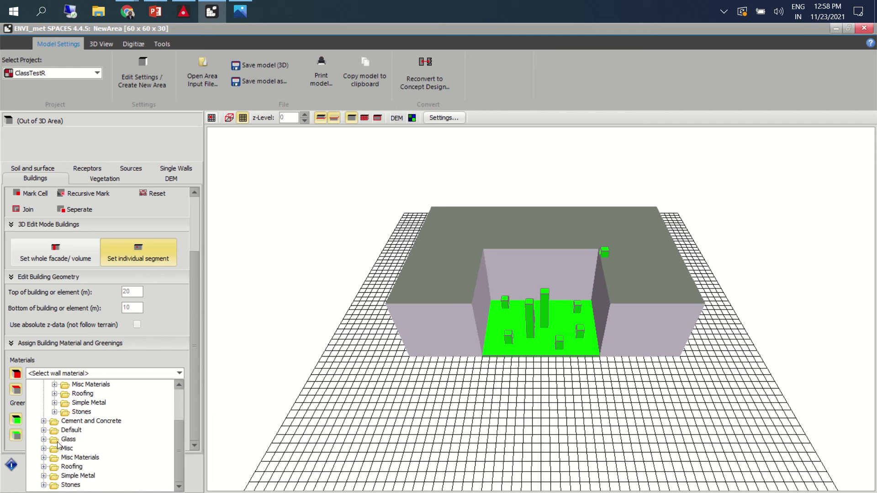
scroll(50, 441, down, 2)
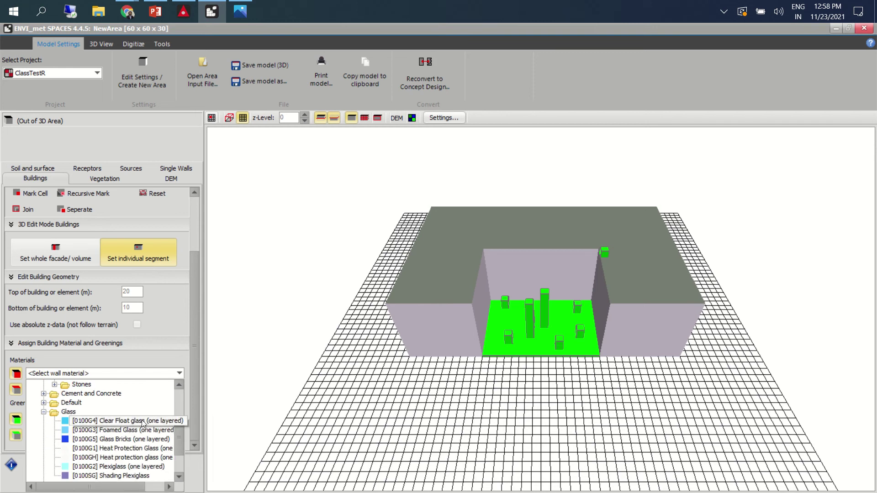
scroll(114, 429, down, 2)
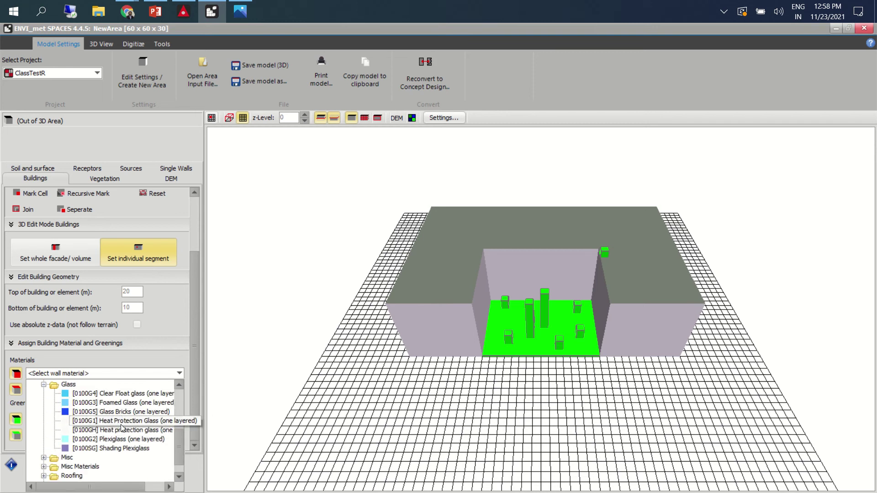
click(122, 423)
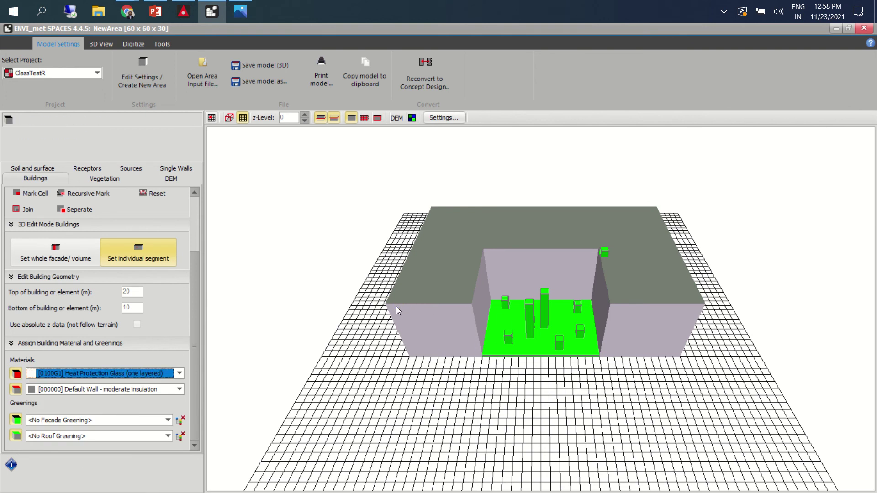
- Delete scattered individual segments from the front facade of the building's left wing and its adjoining roof edge
click(412, 316)
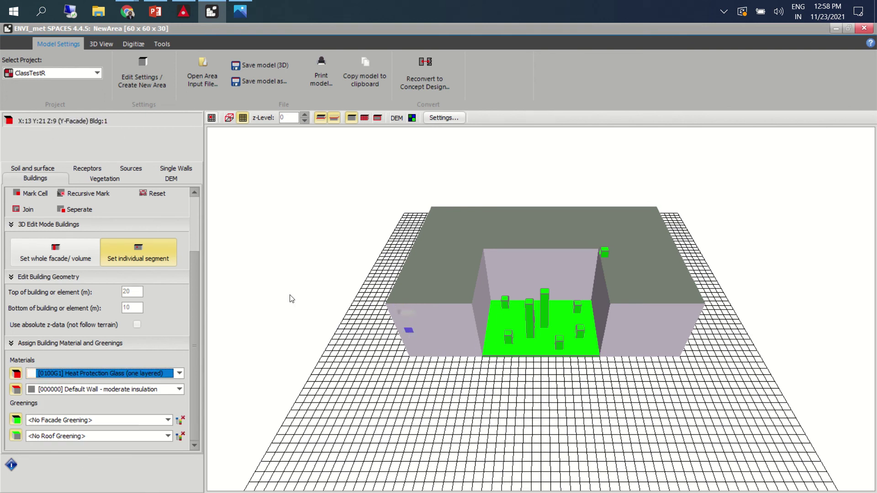
click(414, 327)
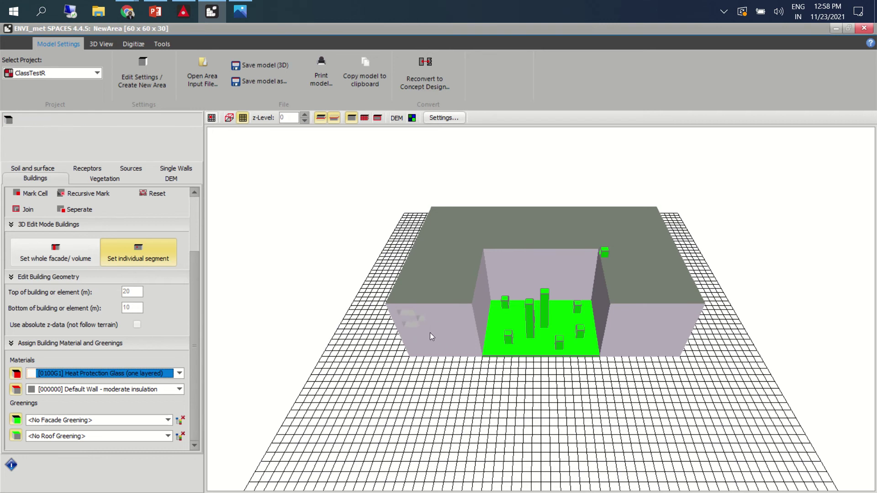
scroll(431, 316, up, 6)
scroll(525, 322, down, 3)
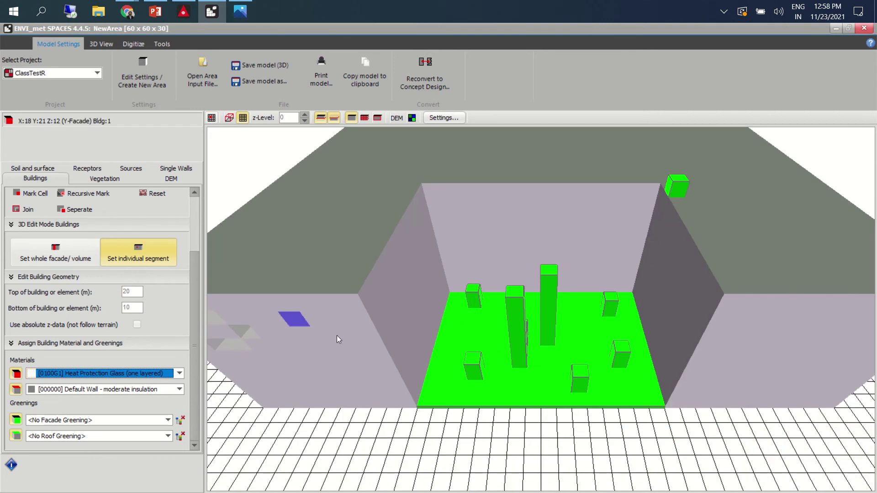
scroll(337, 335, down, 3)
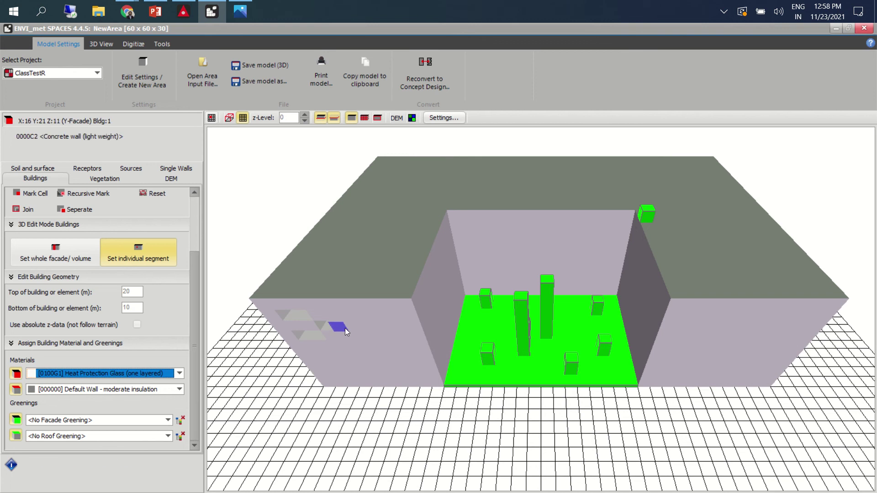
click(345, 328)
click(349, 345)
click(375, 344)
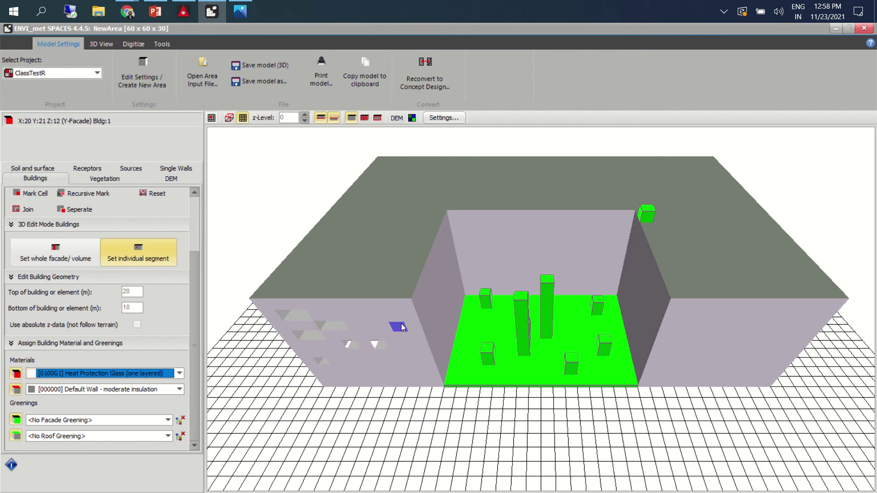
click(374, 307)
click(399, 355)
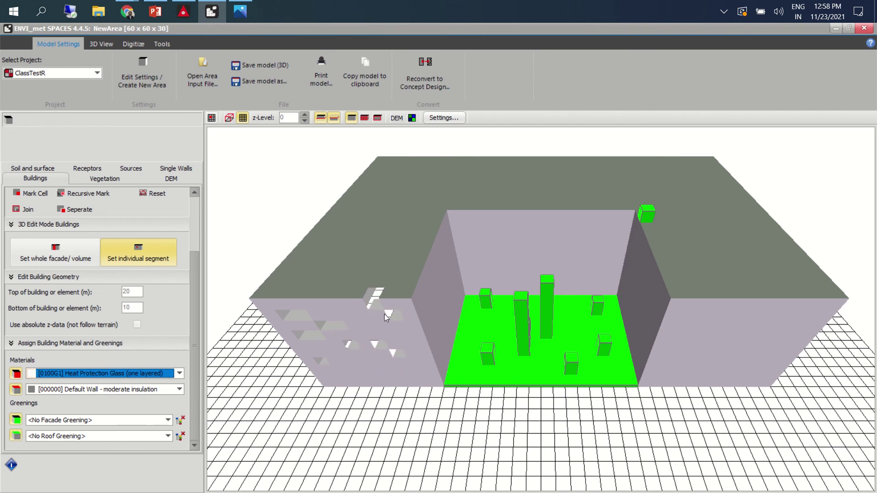
- Using the building Delete mode, remove another segment at the front roof edge of the left wing
drag(192, 327, 196, 256)
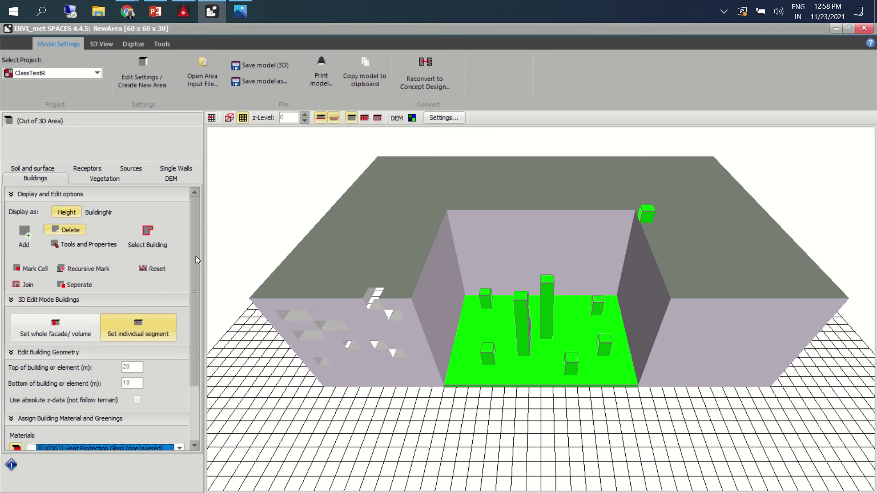
click(85, 230)
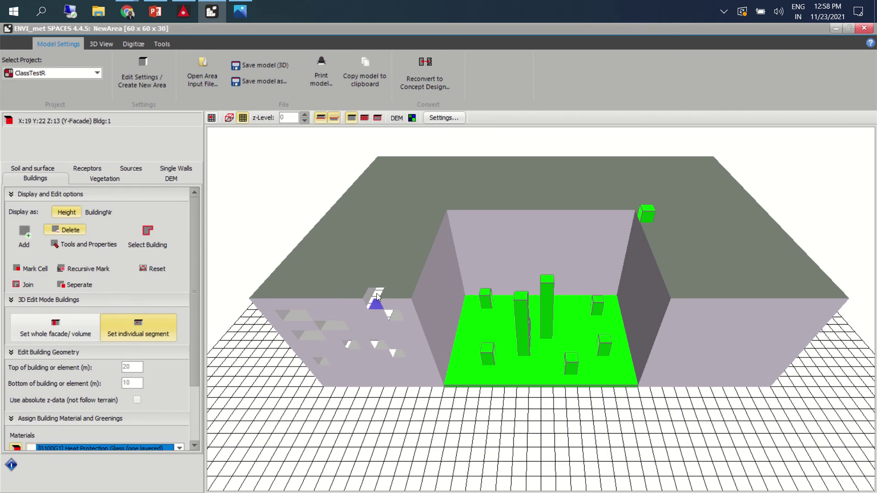
click(365, 302)
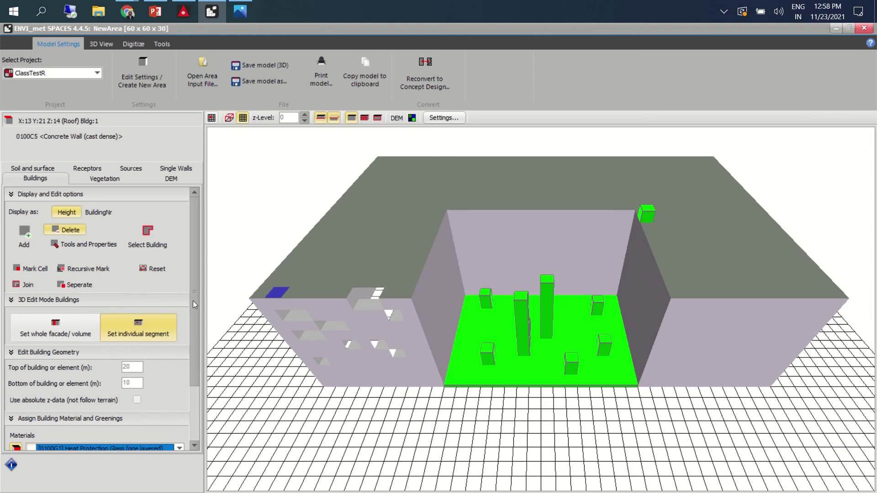
- Select [0100R1] Roofing: Tile from the Roofing group as the roof material and collapse the material settings
drag(193, 301, 196, 395)
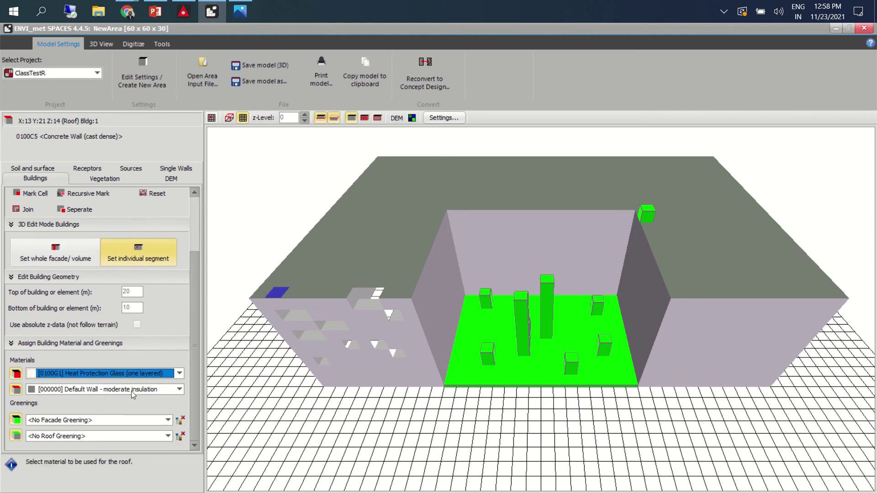
click(159, 390)
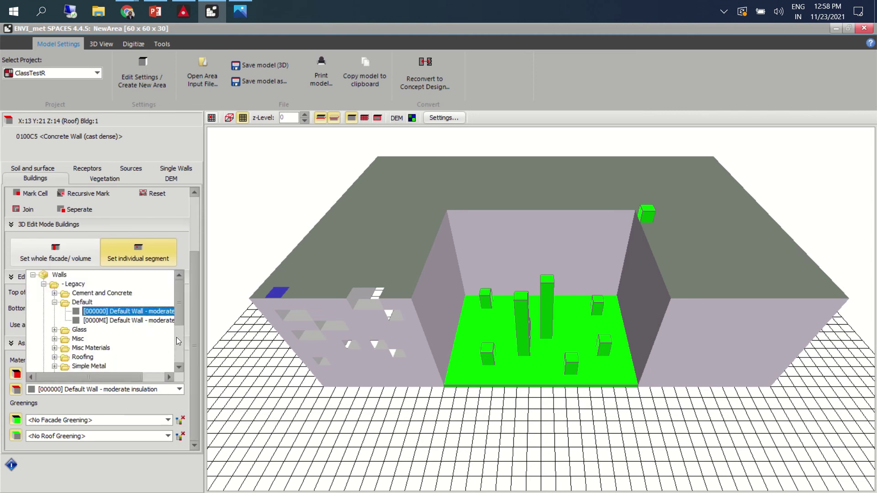
drag(183, 309, 182, 347)
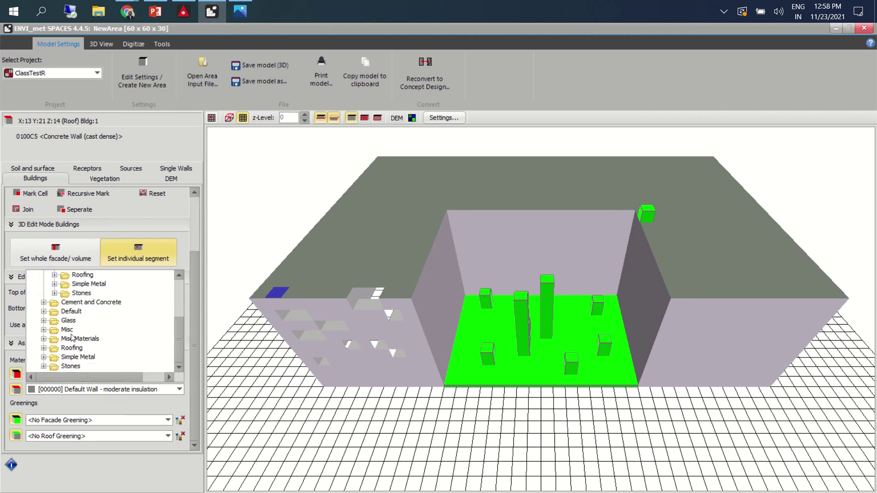
click(44, 349)
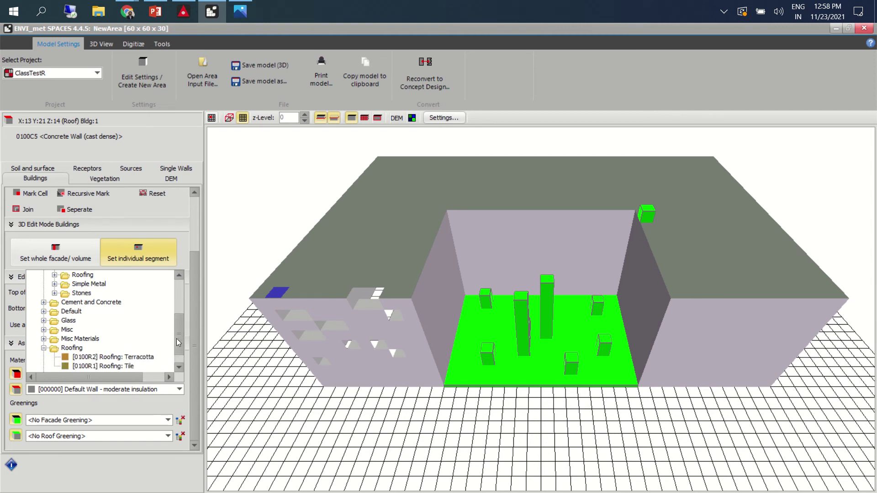
drag(176, 339, 177, 348)
click(114, 345)
click(114, 344)
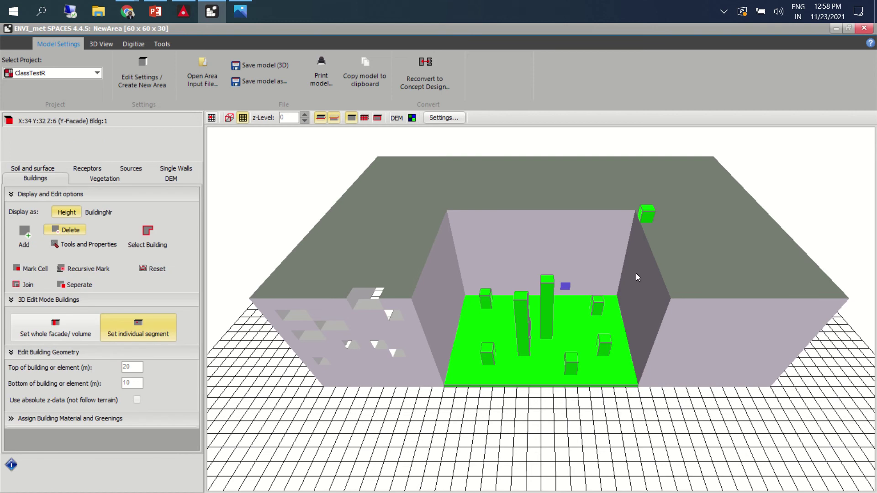
- Delete several individual roof segments on the building's right wing
click(752, 273)
click(693, 264)
click(714, 233)
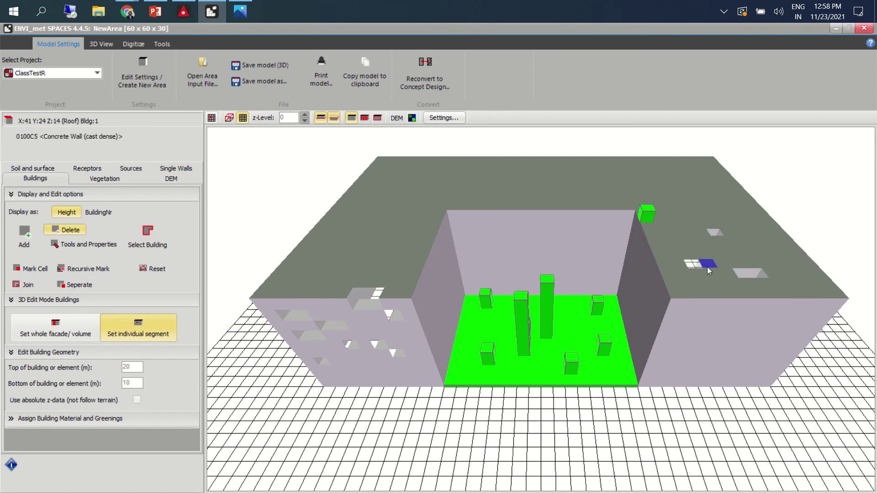
click(692, 229)
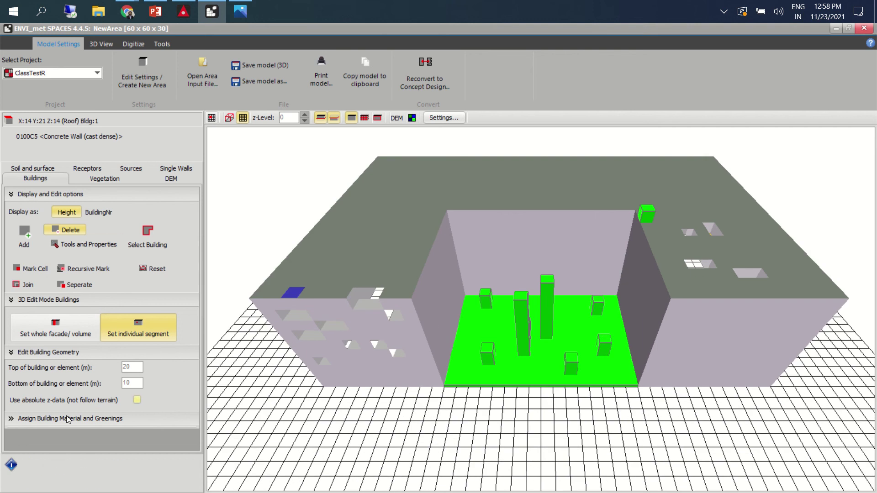
- Collapse the display and edit options and expand the building material and greening settings
scroll(86, 304, down, 5)
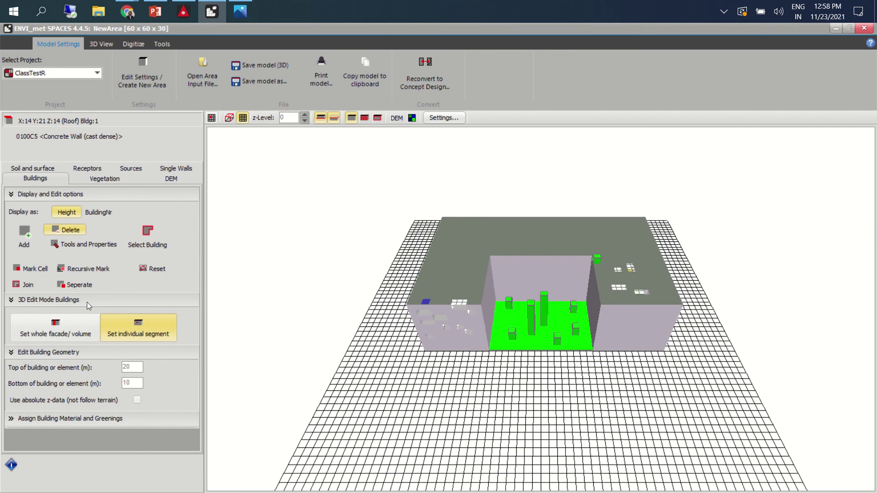
click(11, 195)
click(14, 331)
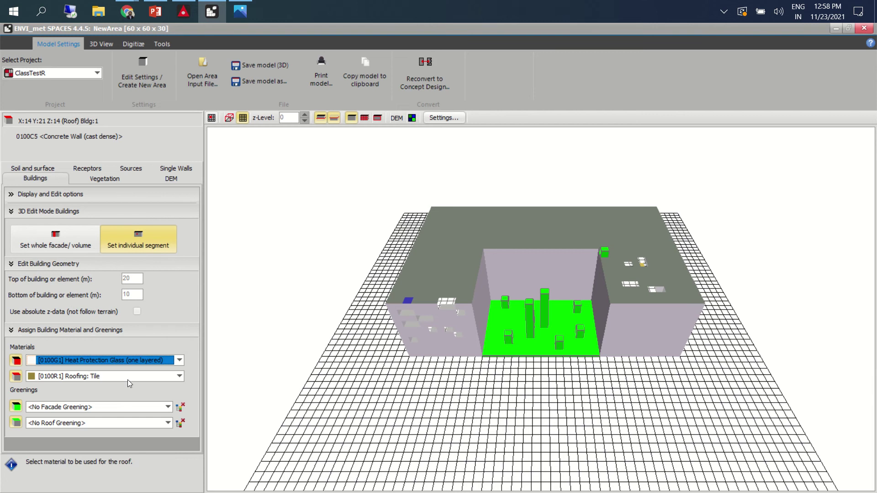
- Set the facade greening to [01AGDS] green + mixed substrate and clear it again
click(89, 407)
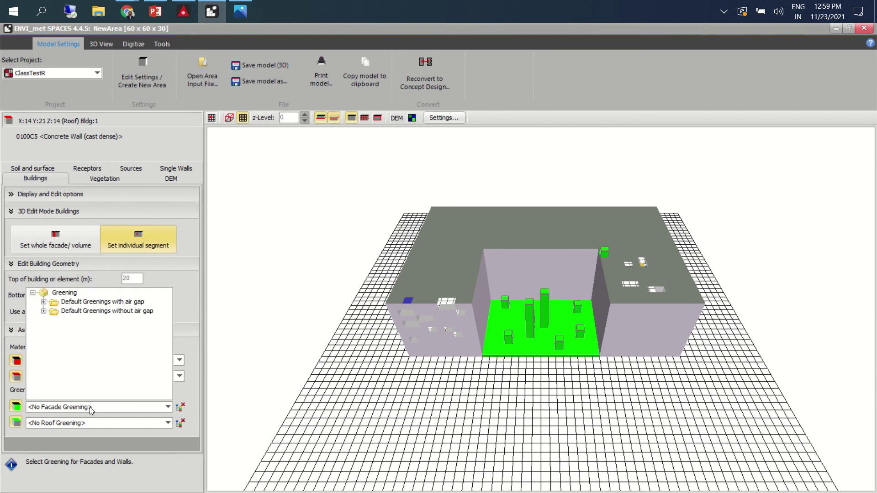
click(44, 302)
click(106, 314)
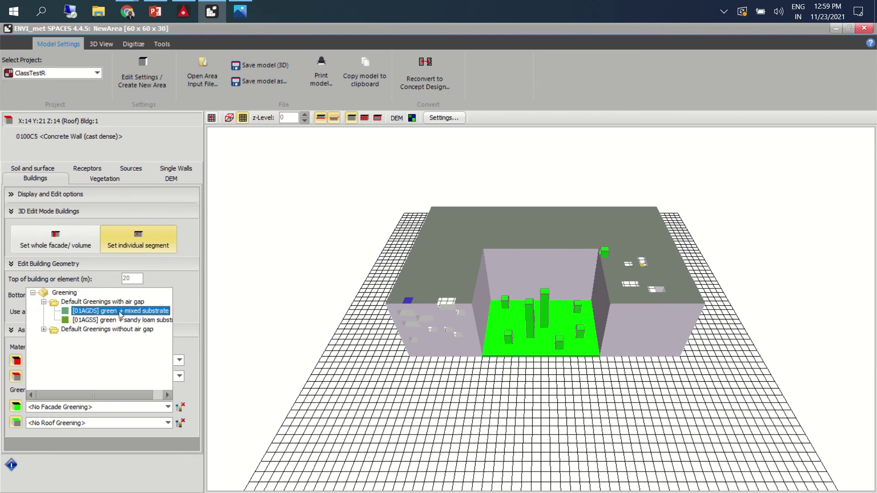
click(123, 313)
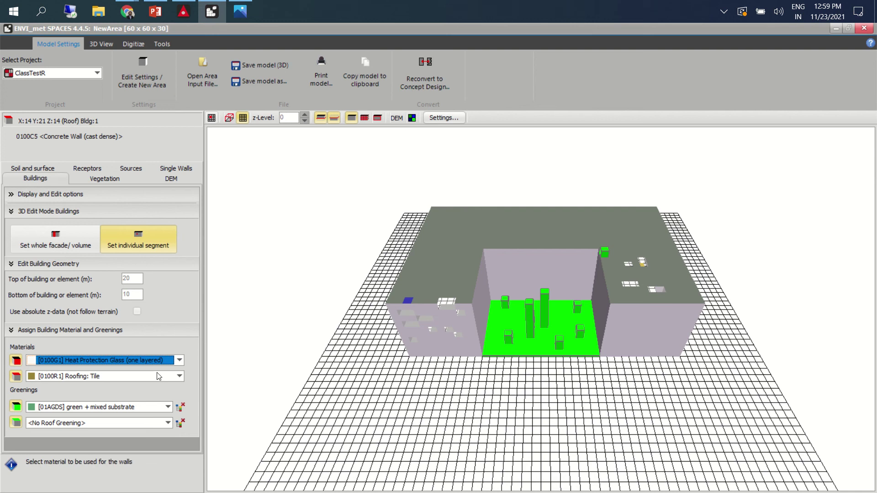
click(181, 406)
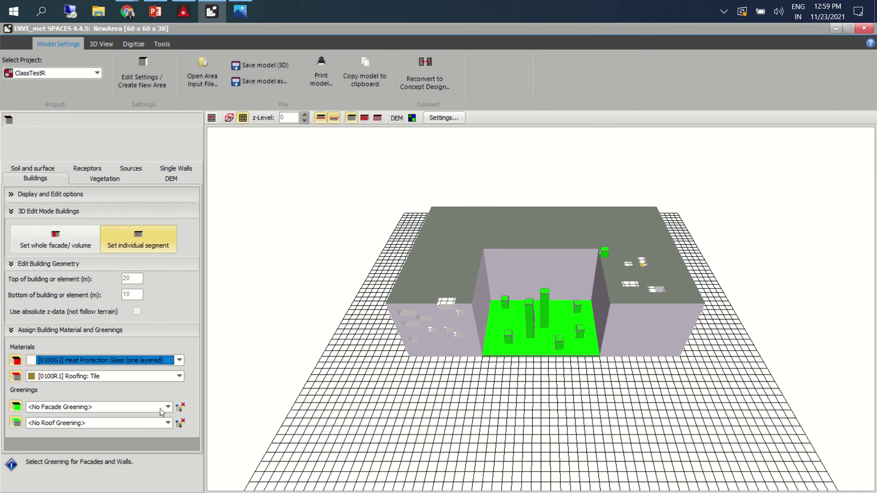
- Set the facade greening to [01AGSS] green + sandy loam substrate and delete a few roof segments on the left wing
click(160, 407)
click(96, 321)
click(95, 317)
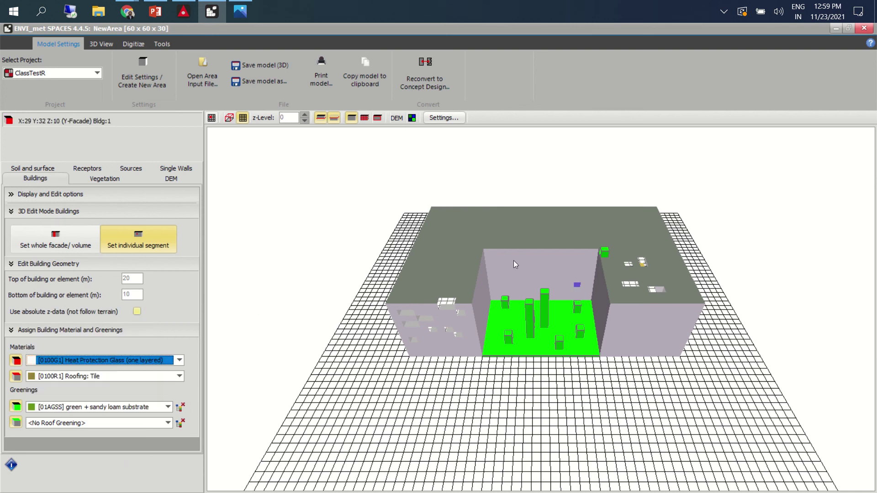
click(459, 240)
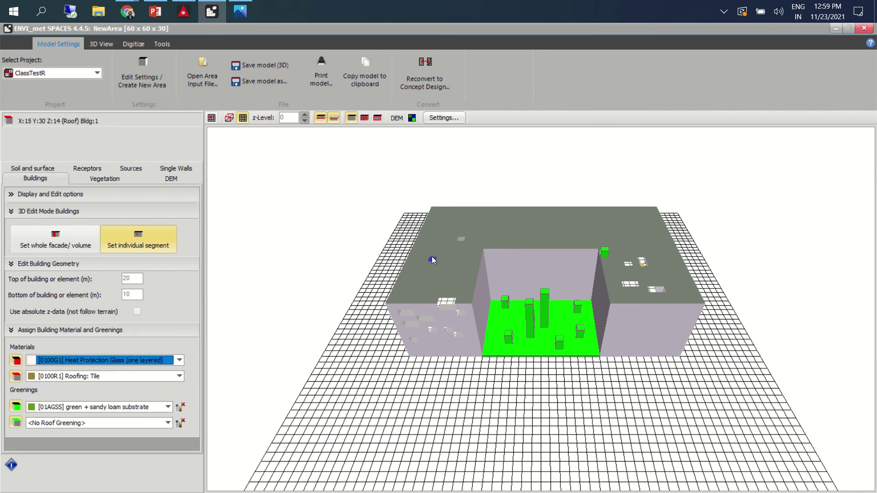
click(430, 269)
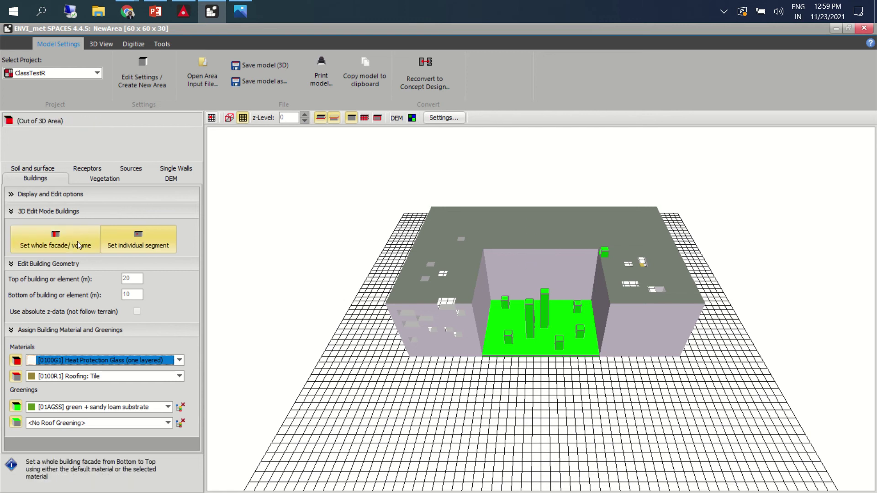
- In whole facade/volume mode, remove a narrow strip of the building behind the courtyard and return to the 2D plan view
click(62, 240)
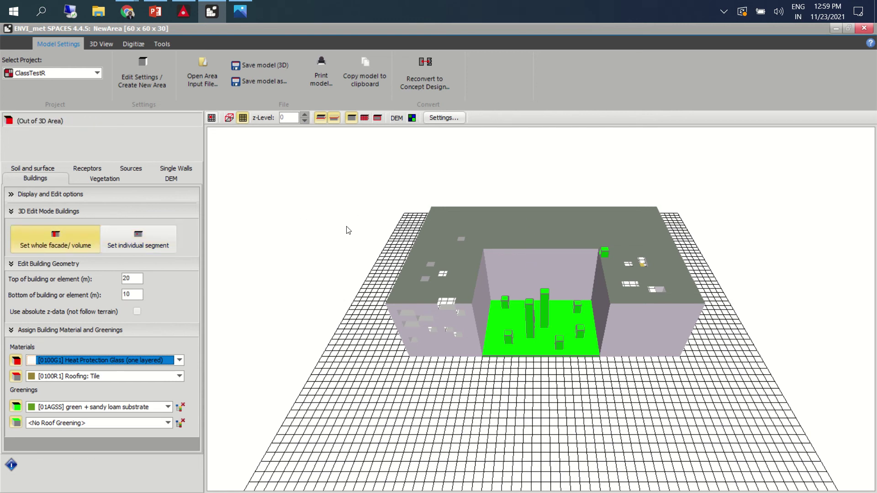
drag(505, 235, 532, 237)
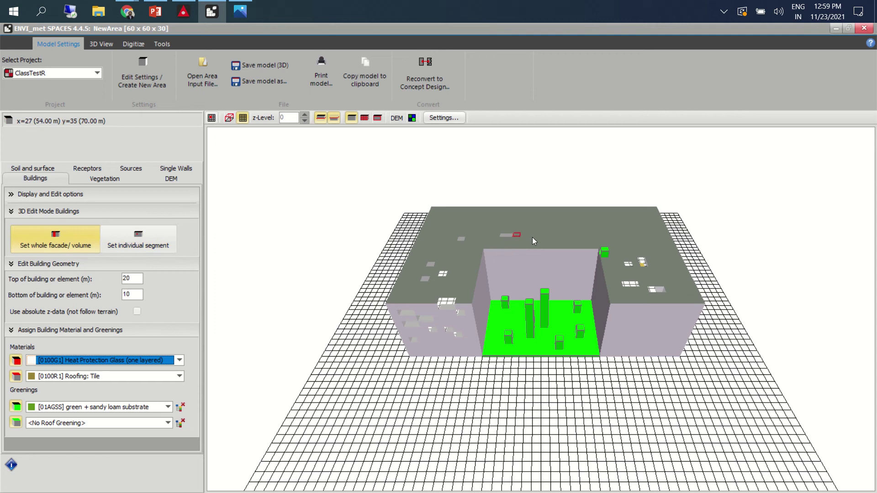
click(569, 239)
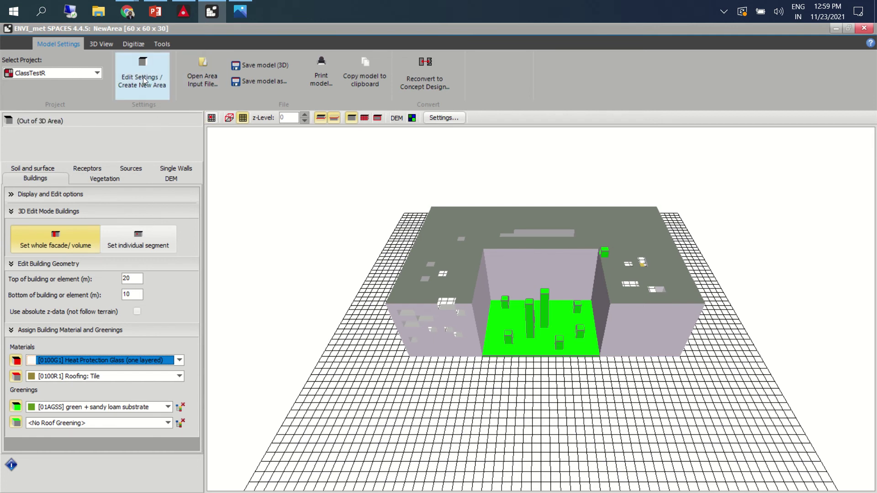
click(212, 119)
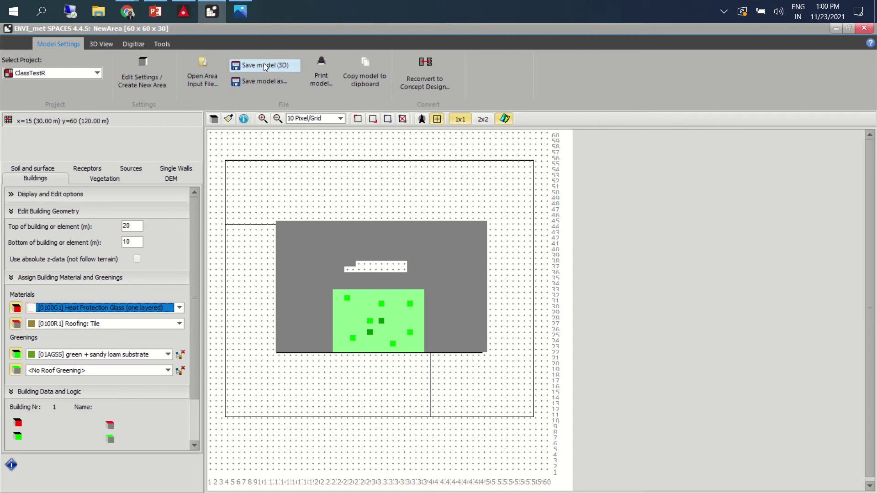
- Save the model as NewAreaT in the D:\ENVIMET\CTR folder, as an ENVI-met Area Input File (*.INX)
click(276, 83)
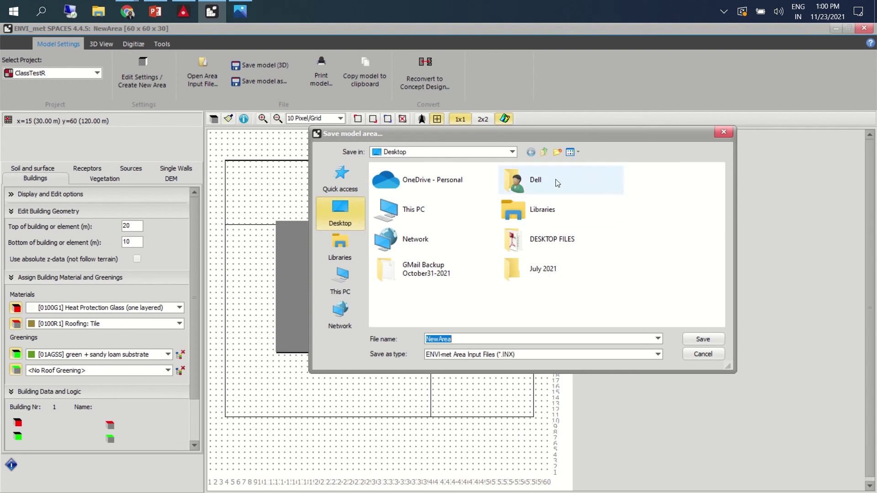
drag(552, 135, 469, 117)
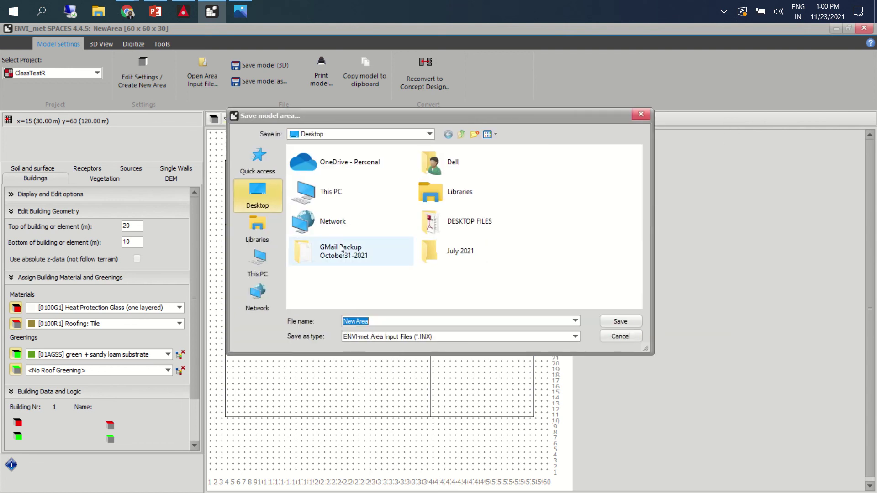
click(263, 261)
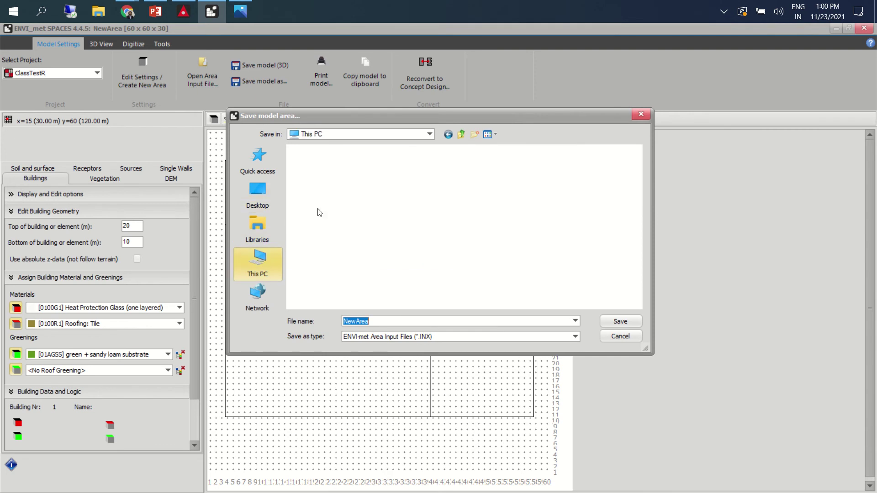
scroll(439, 228, down, 1)
double_click(465, 286)
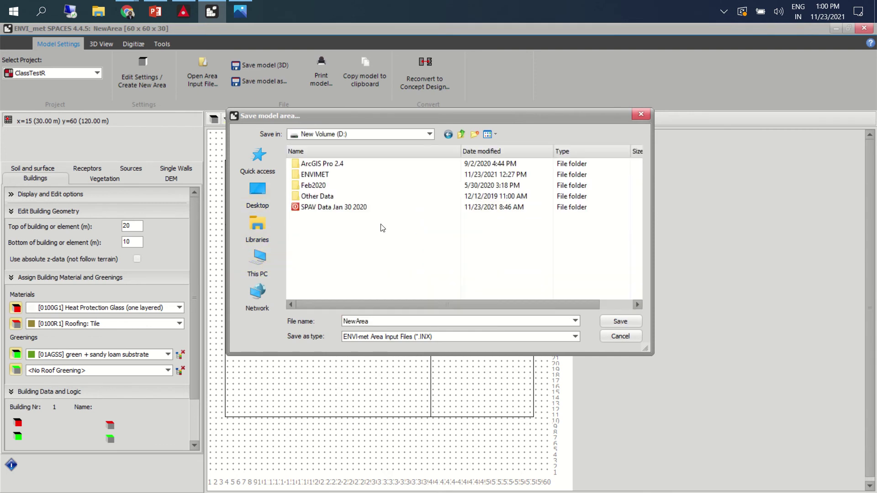
double_click(319, 177)
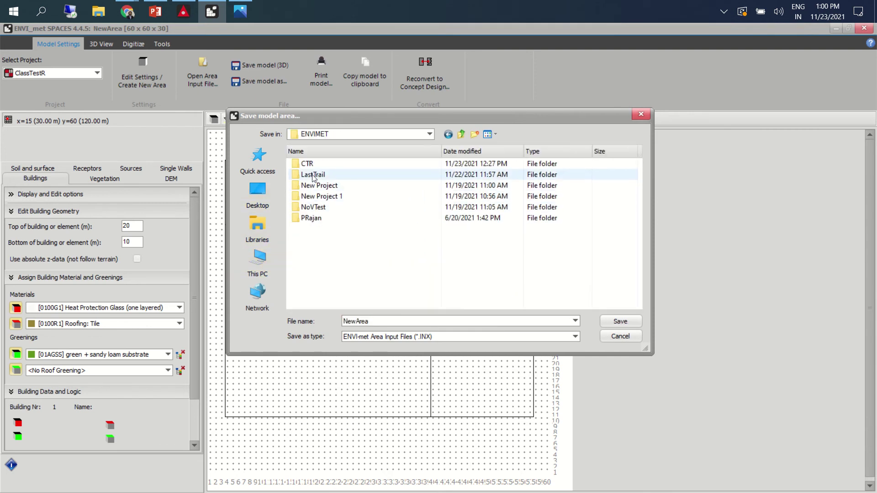
double_click(307, 164)
double_click(377, 322)
click(377, 322)
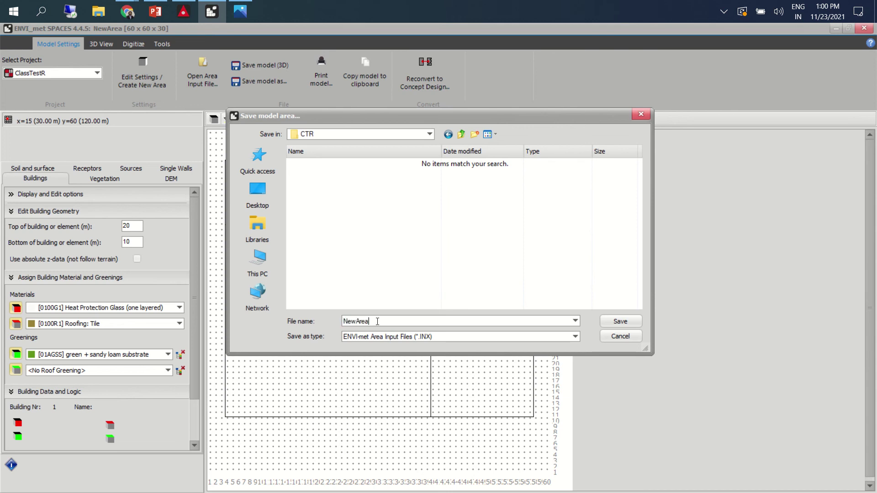
click(617, 321)
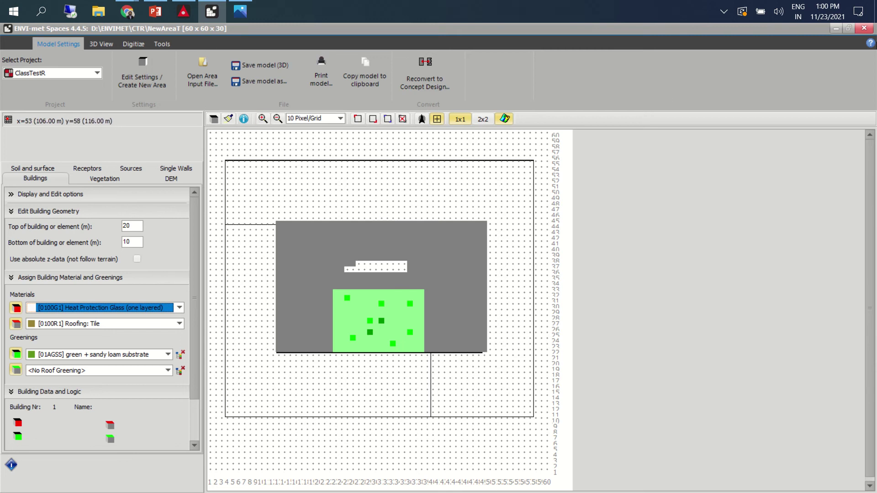
- Close Spaces and the SITE.bmp image, and bring the ENVI-met Headquarter window into view
click(864, 29)
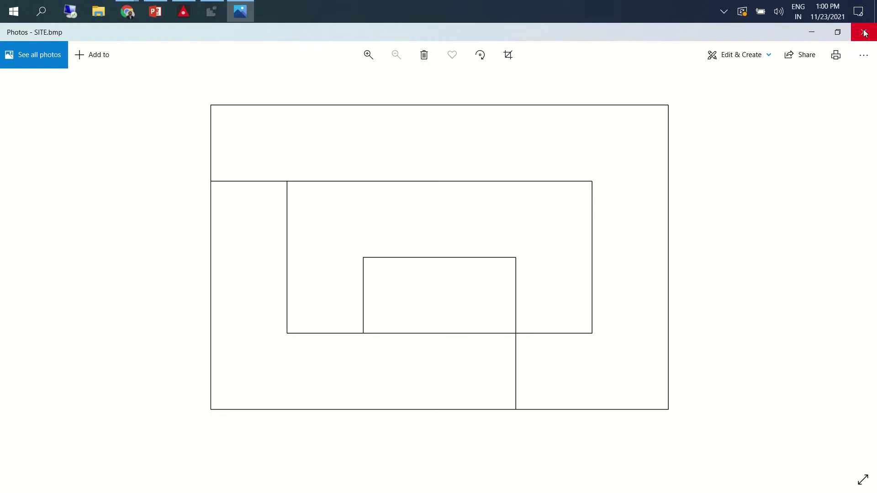
click(866, 30)
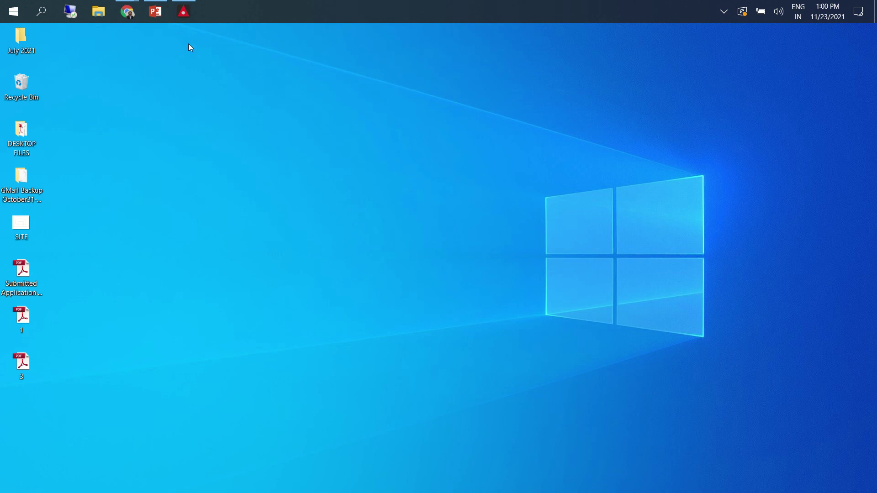
click(187, 17)
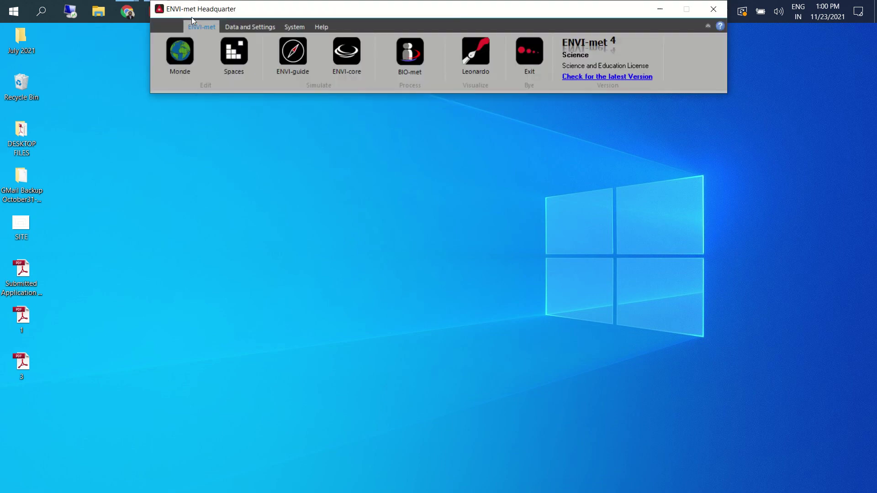
drag(501, 17, 493, 69)
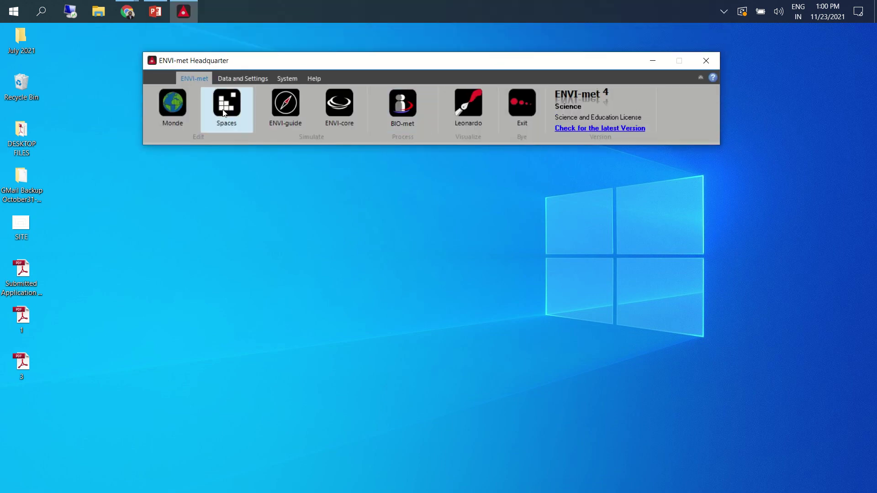
- Launch ENVI-guide, minimize ENVI-met Headquarter and move the guide window to the middle of the desktop
click(281, 112)
click(286, 115)
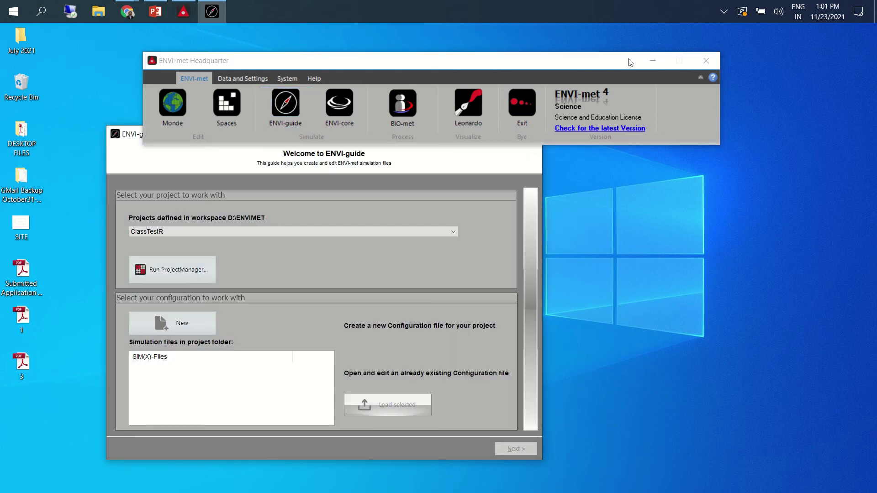
click(653, 59)
drag(388, 136, 481, 55)
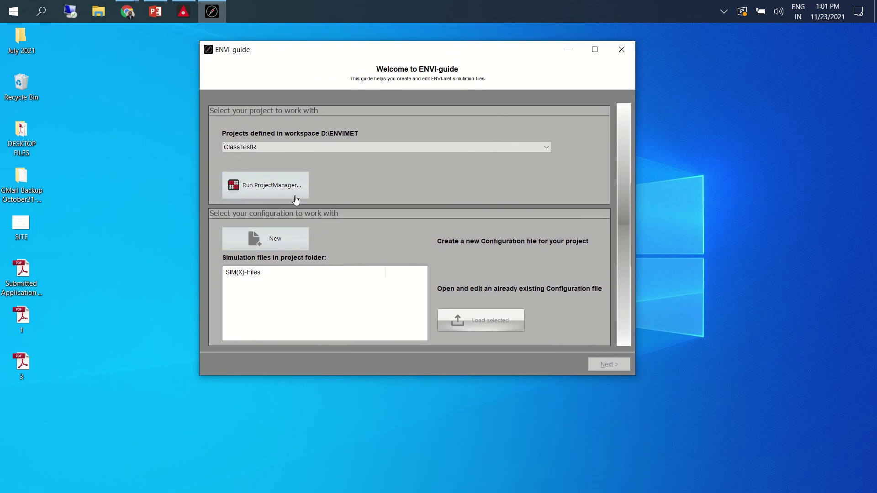
- Switch the working project to FirstAttempt to view its simulation files, and select ClassTestR again
click(289, 147)
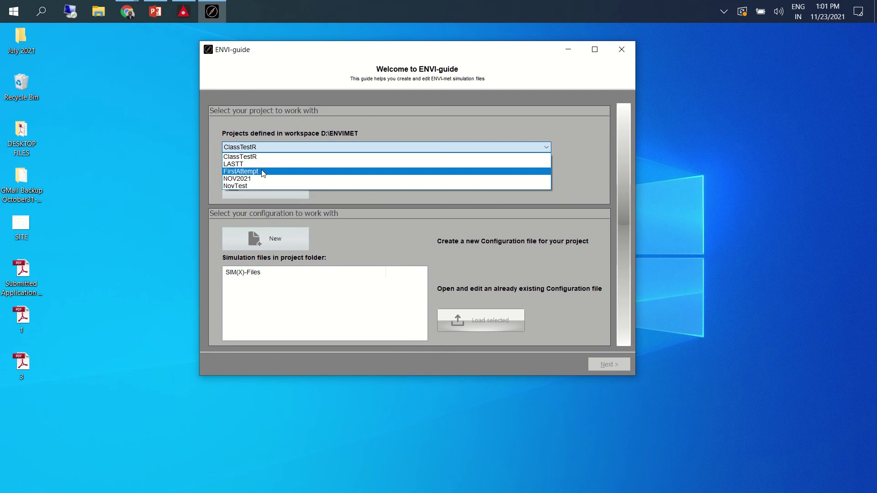
click(263, 172)
click(276, 148)
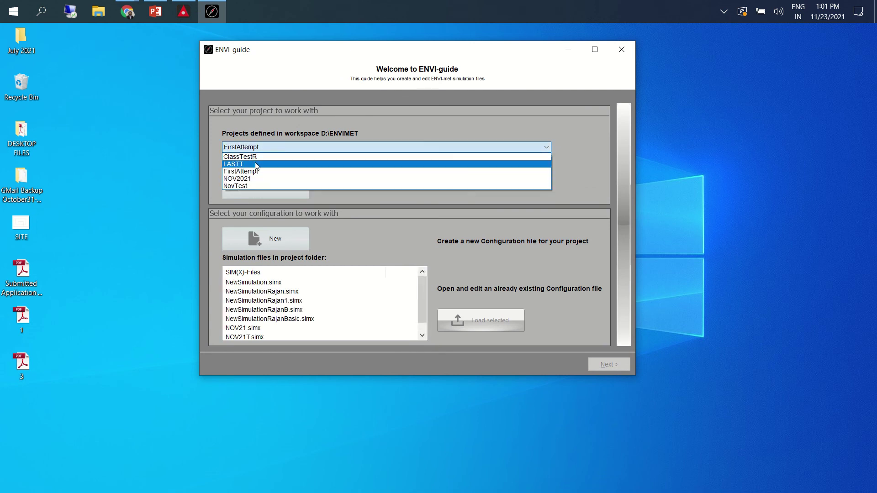
click(256, 159)
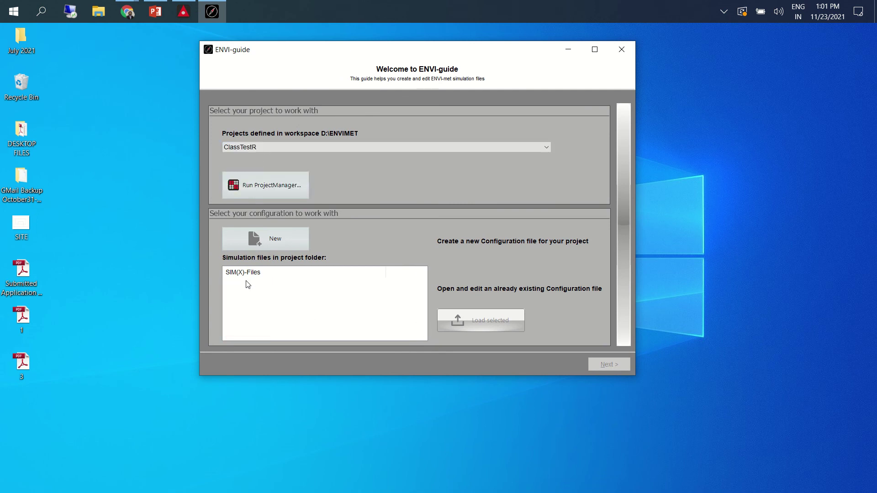
drag(400, 69, 352, 60)
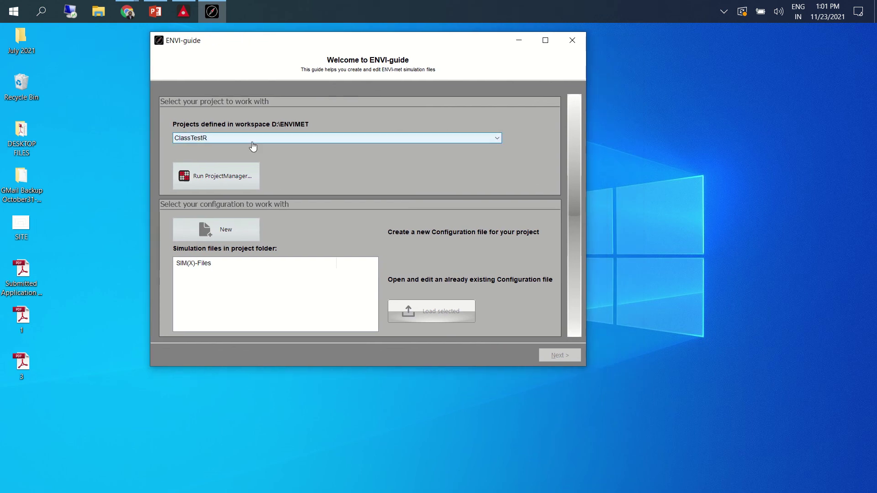
click(252, 139)
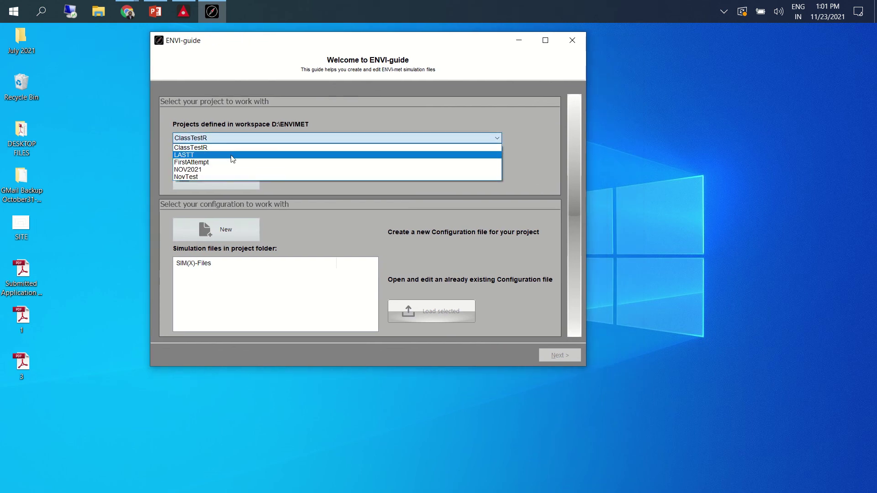
click(233, 148)
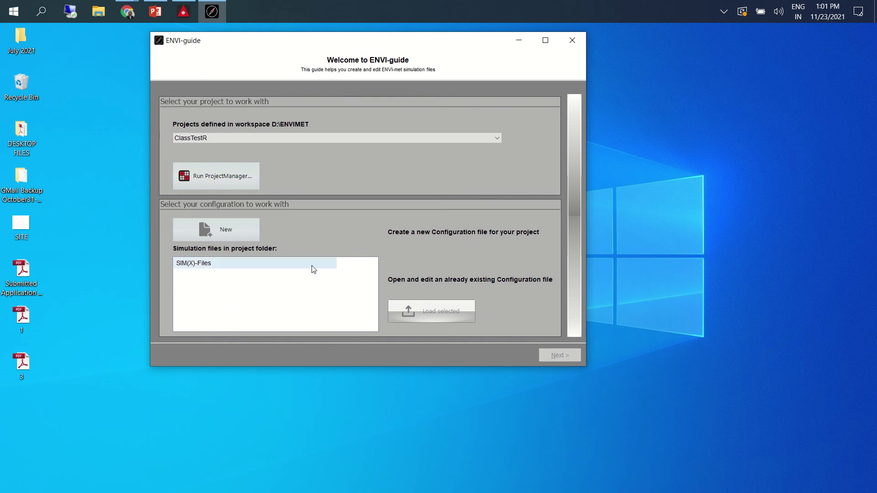
click(239, 236)
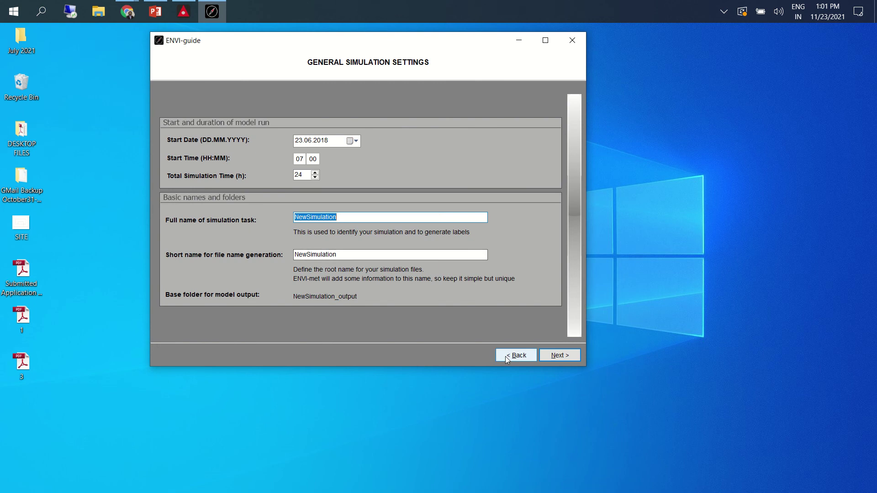
key(alt+b)
click(222, 237)
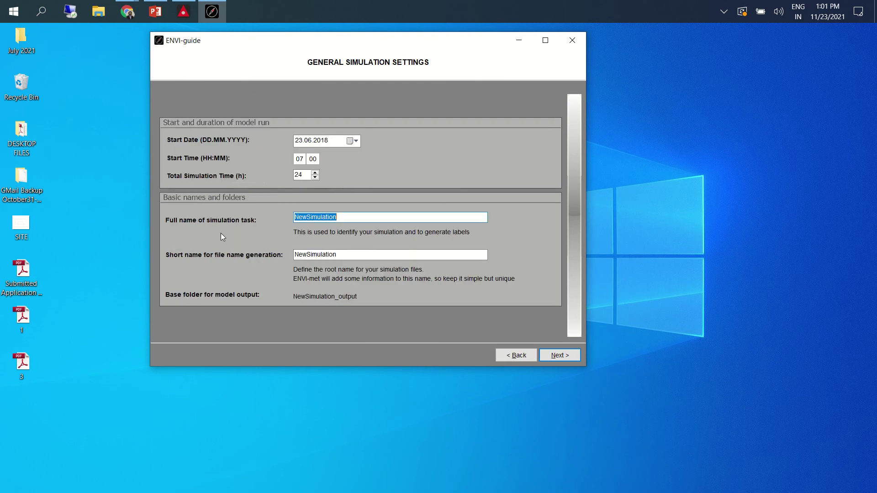
click(516, 356)
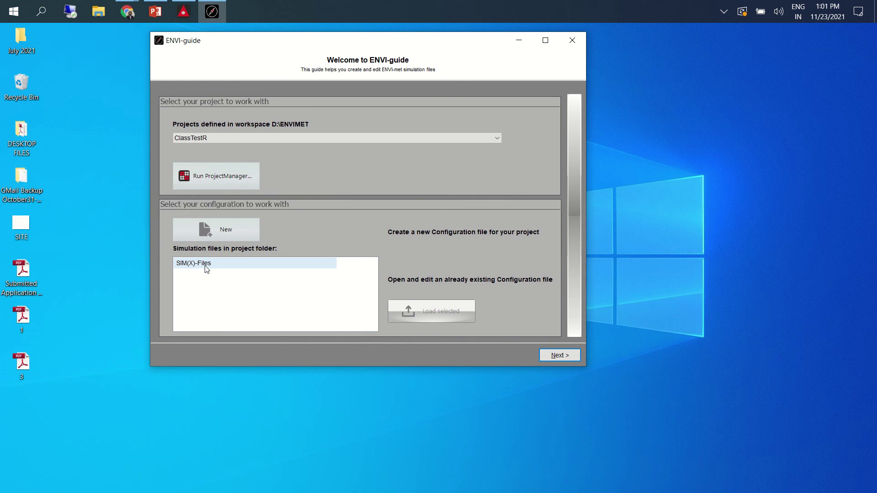
- Switch to the ENVI-met introduction presentation in PowerPoint and examine the Main programs slide
click(399, 20)
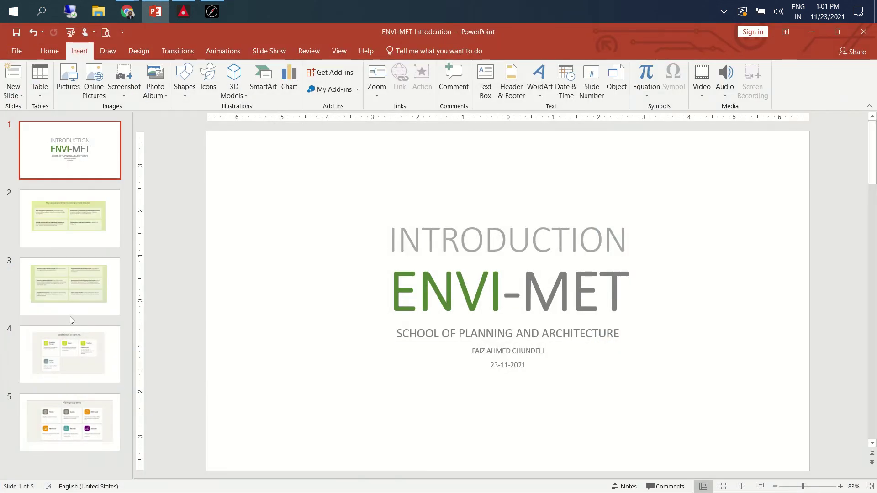
click(69, 423)
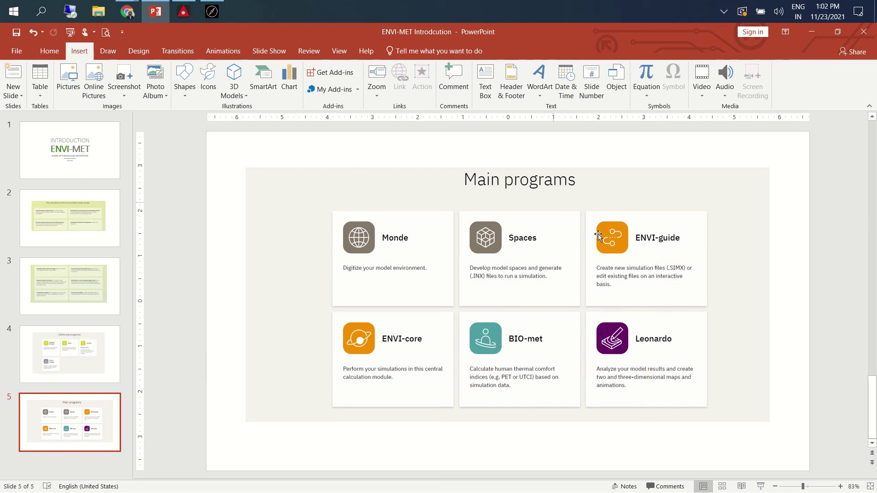
- Switch back to ENVI-guide and start a new simulation configuration for the ClassTestR project
click(213, 17)
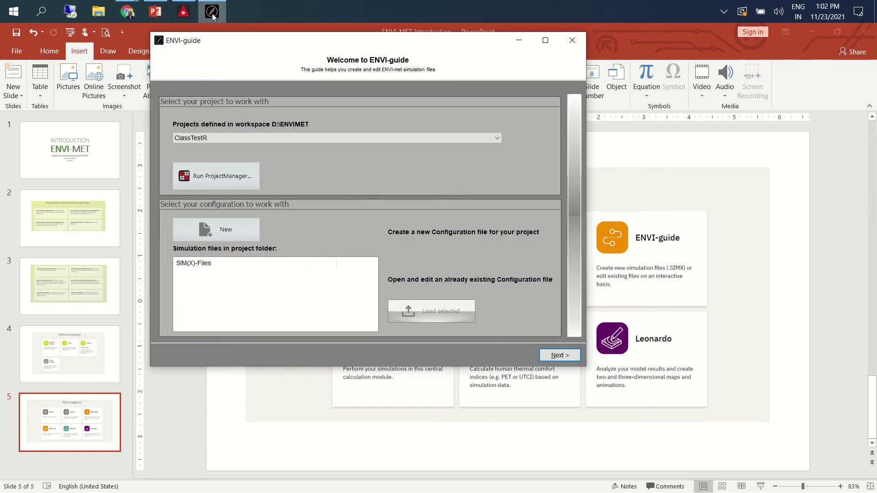
click(233, 238)
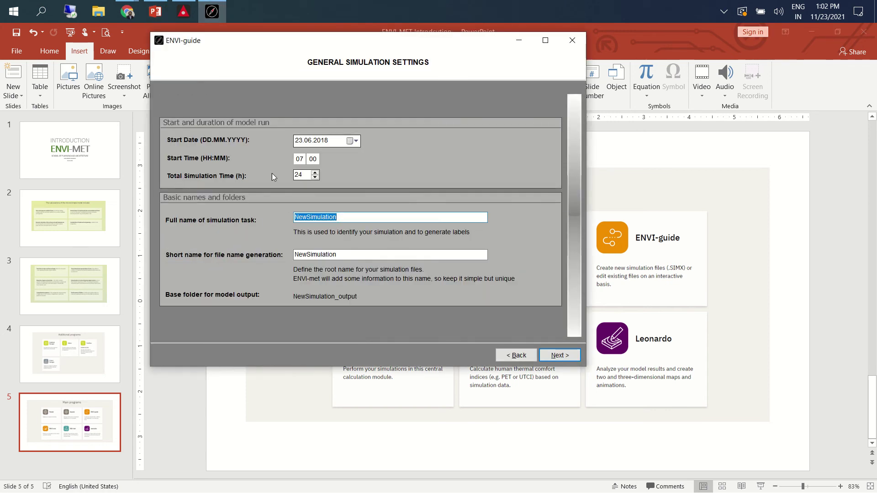
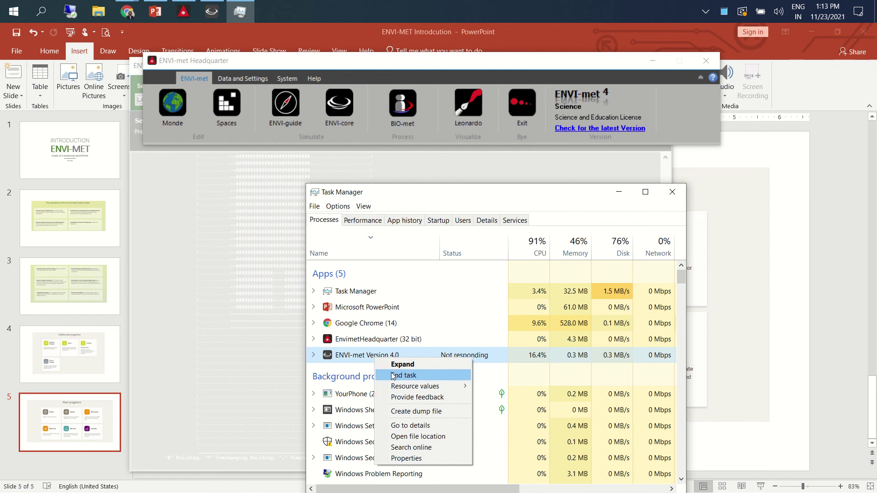
- End the ENVI-met Version 4.0 task, minimize PowerPoint and close Task Manager
click(388, 375)
drag(415, 193, 288, 176)
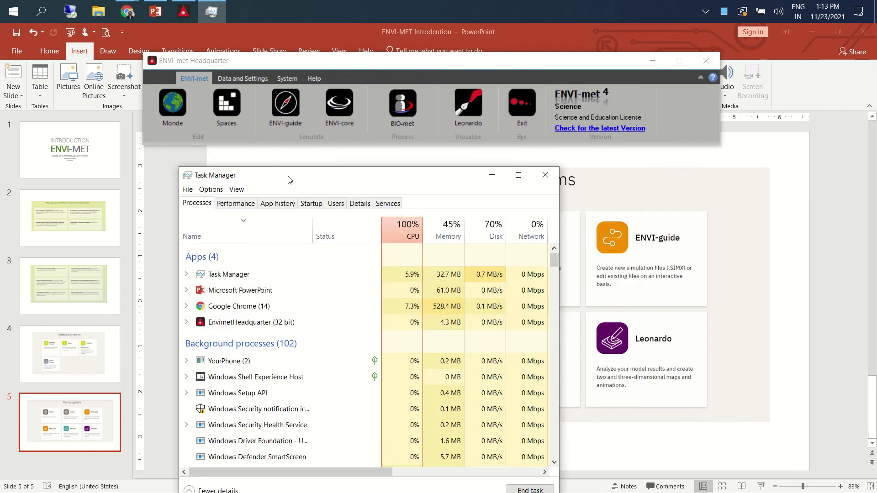
click(823, 34)
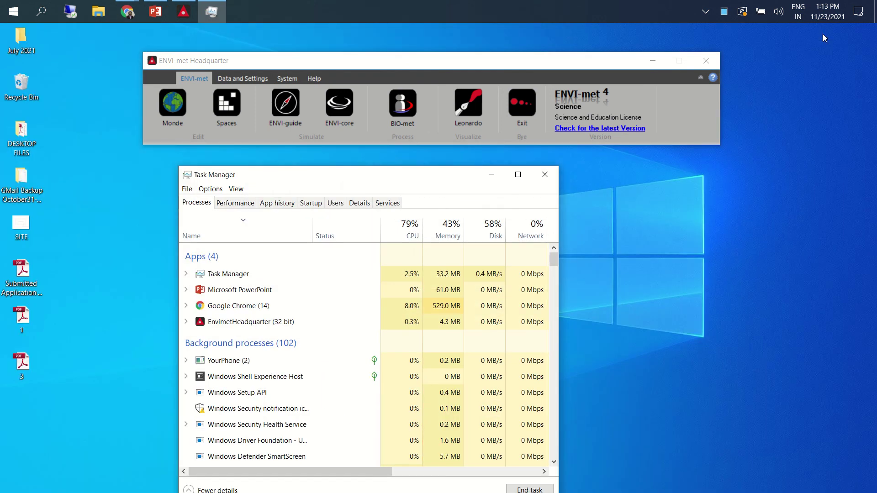
click(545, 174)
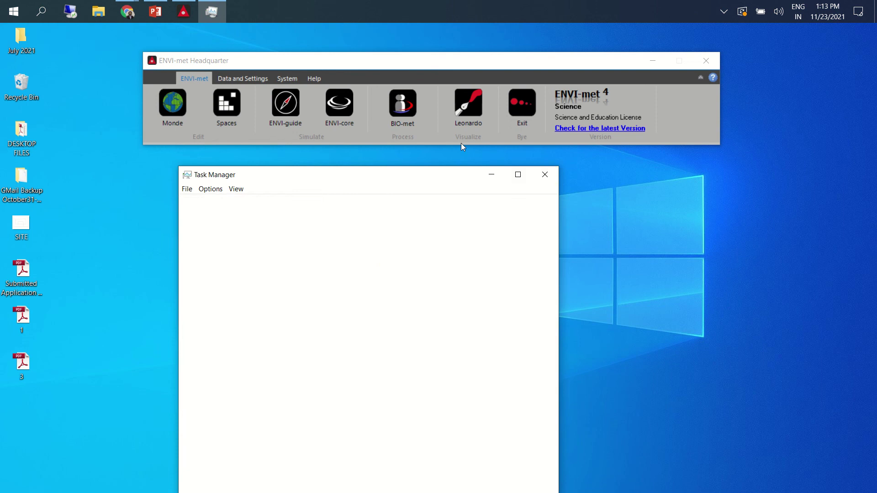
- Launch Leonardo from ENVI-met Headquarter, minimize Headquarter and maximize the Leonardo window
drag(385, 60, 332, 43)
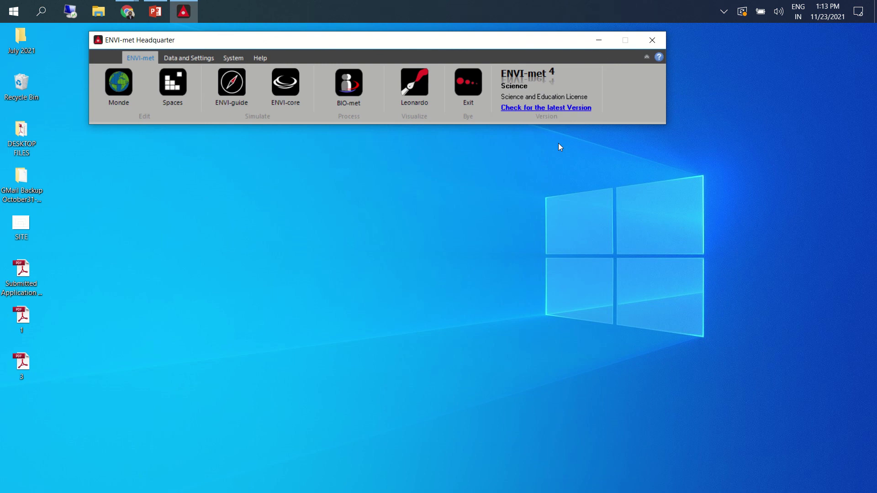
click(417, 97)
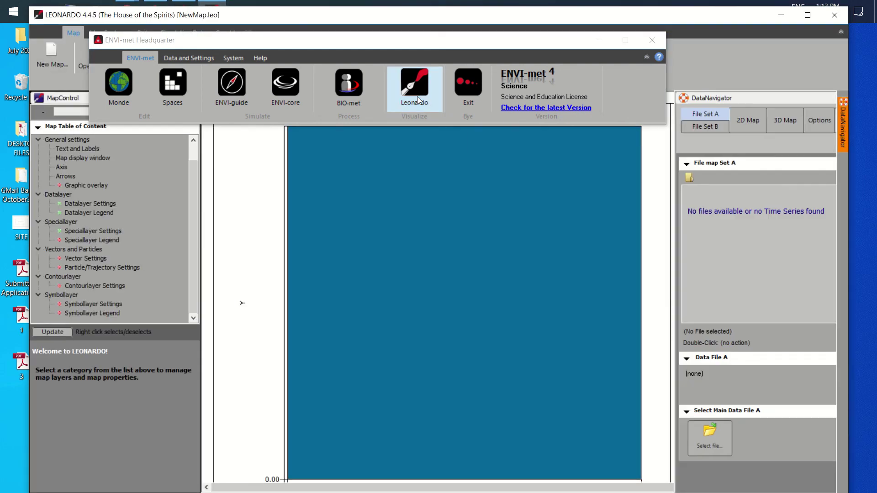
click(599, 41)
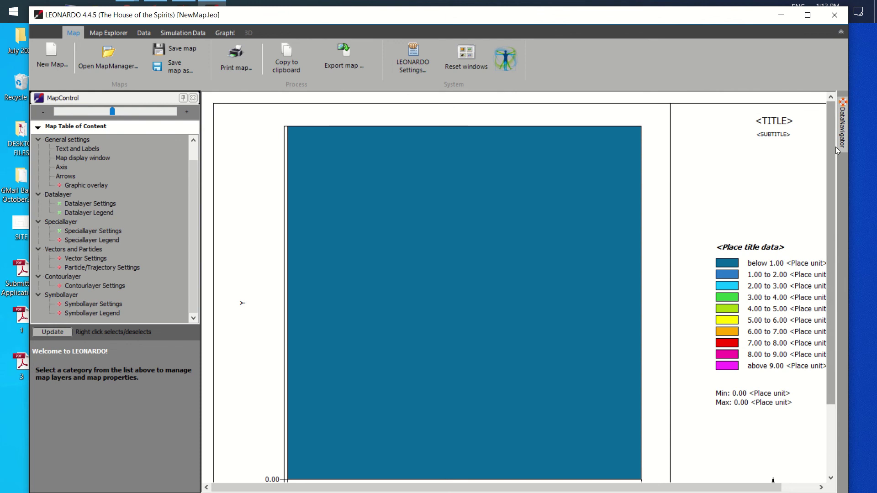
click(808, 15)
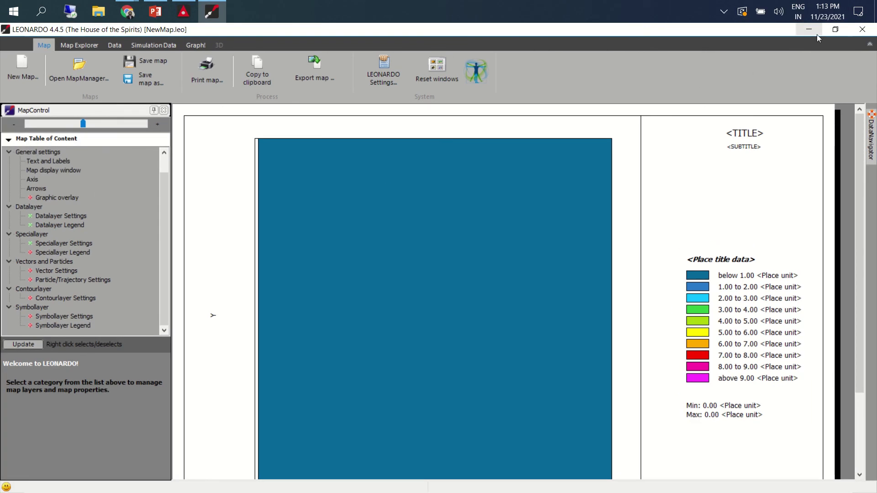
click(836, 29)
mouse_move(841, 132)
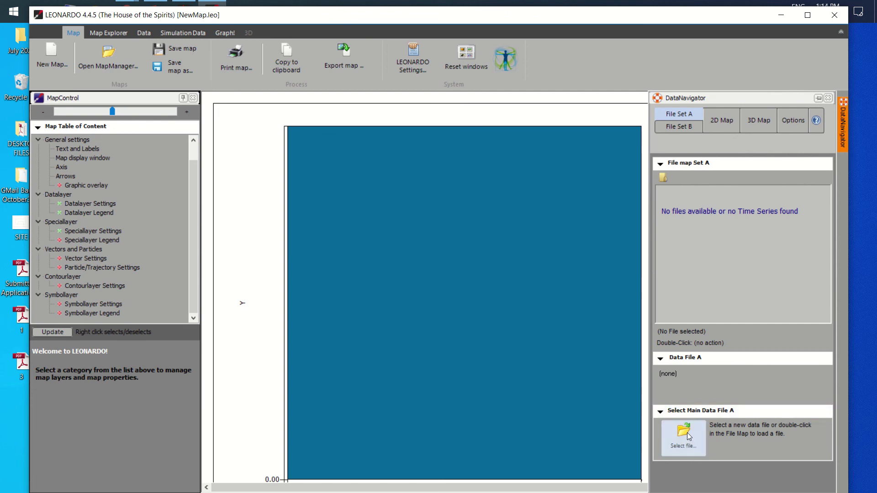
click(683, 444)
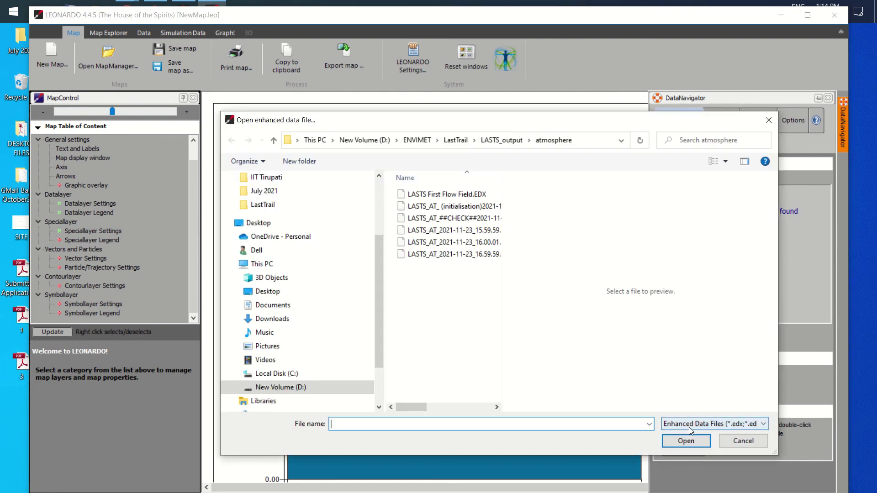
drag(498, 130, 421, 130)
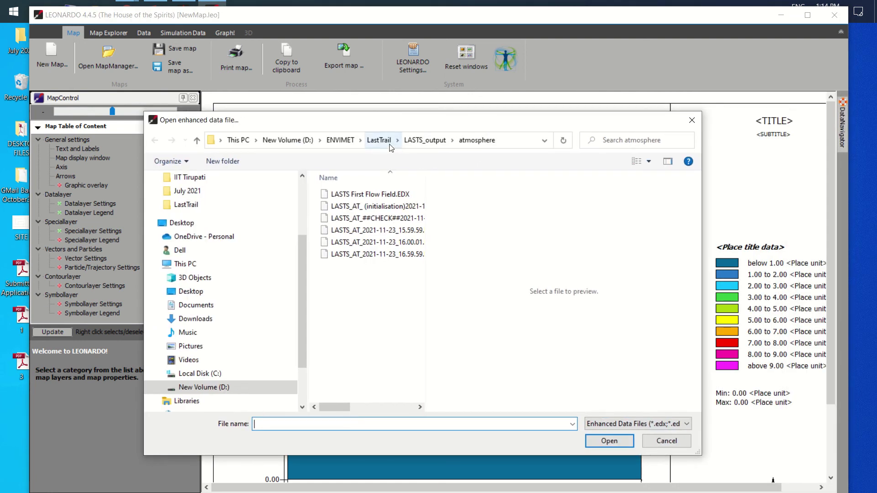
click(423, 140)
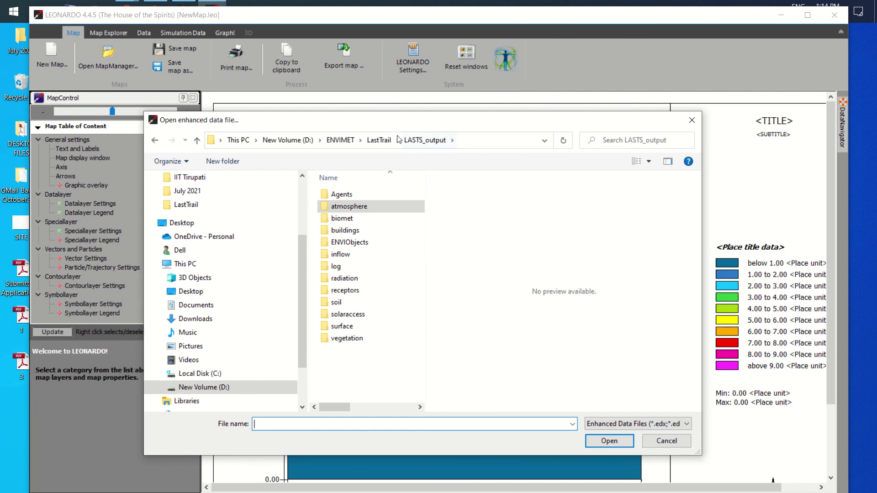
click(379, 140)
click(692, 120)
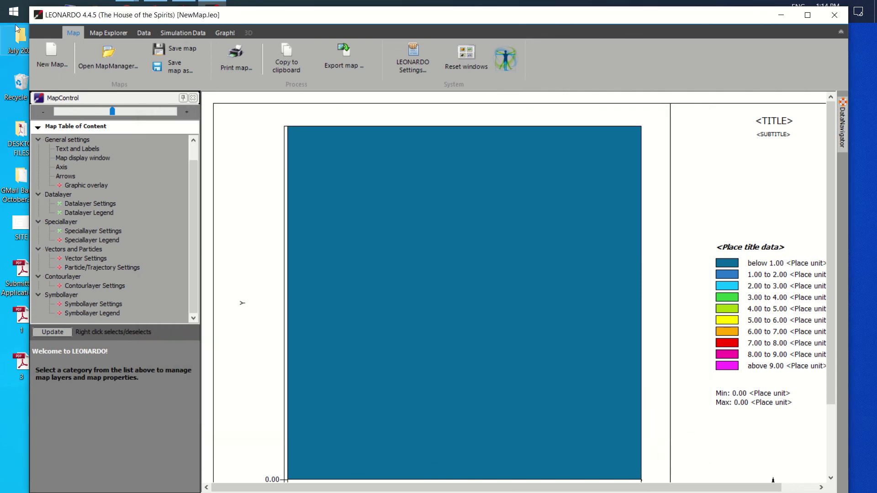
- Switch to File Explorer and browse on drive D to the ENVIMET\LastTrail\LASTS_output folder
click(22, 37)
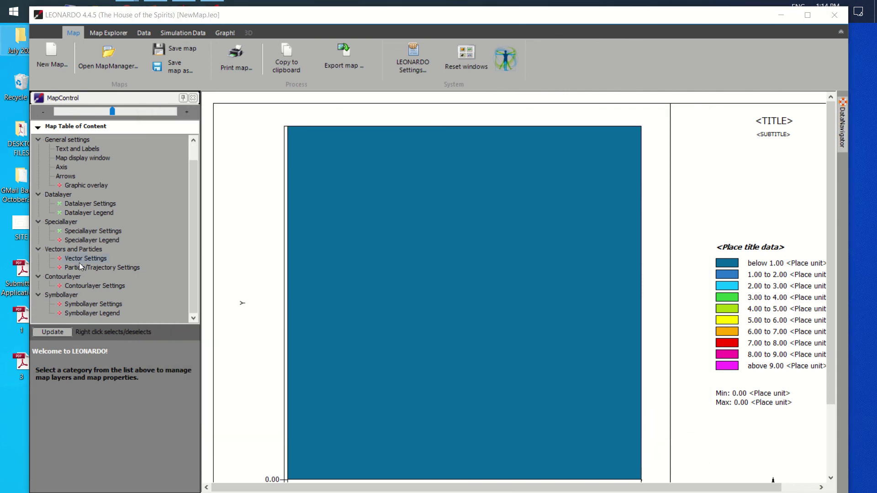
key(super+e)
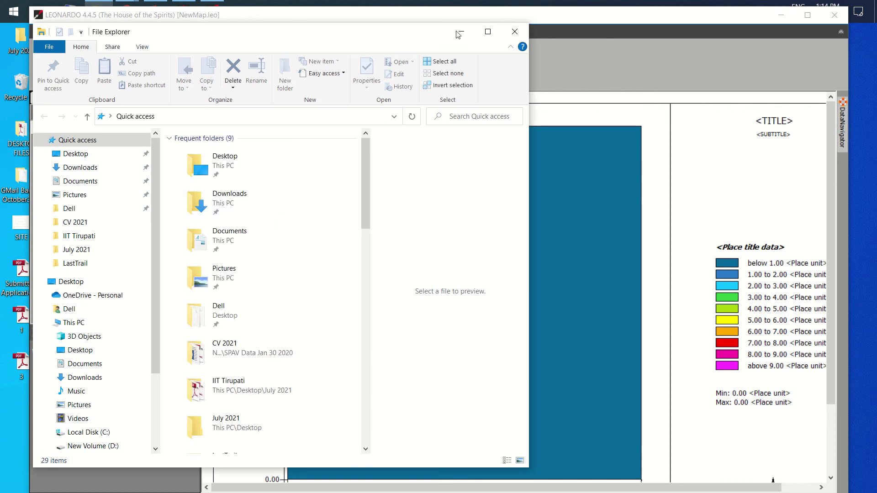
click(487, 31)
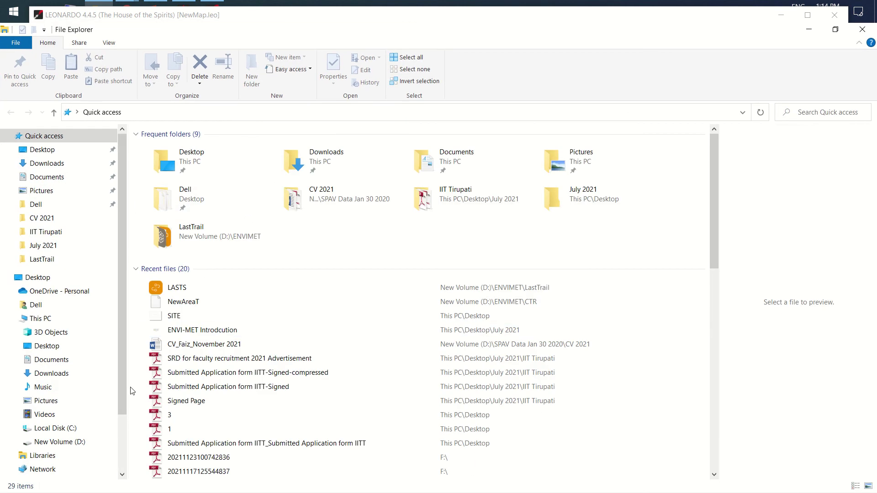
click(73, 441)
double_click(176, 185)
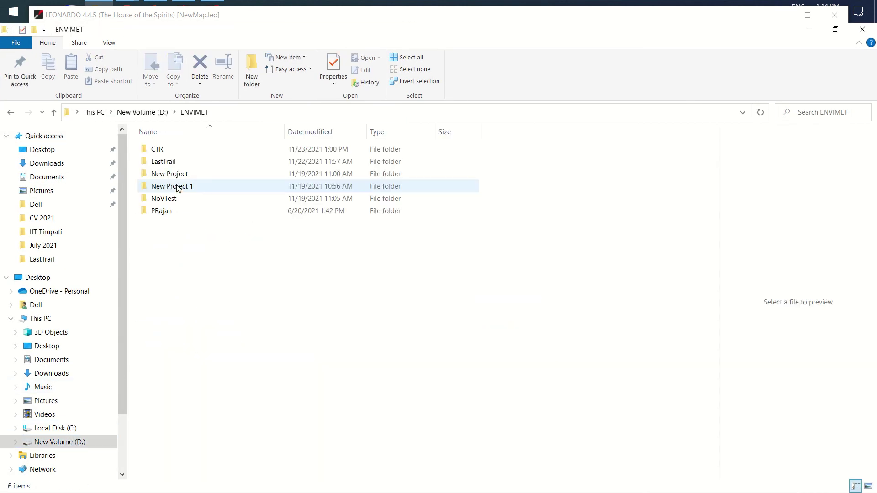
double_click(172, 160)
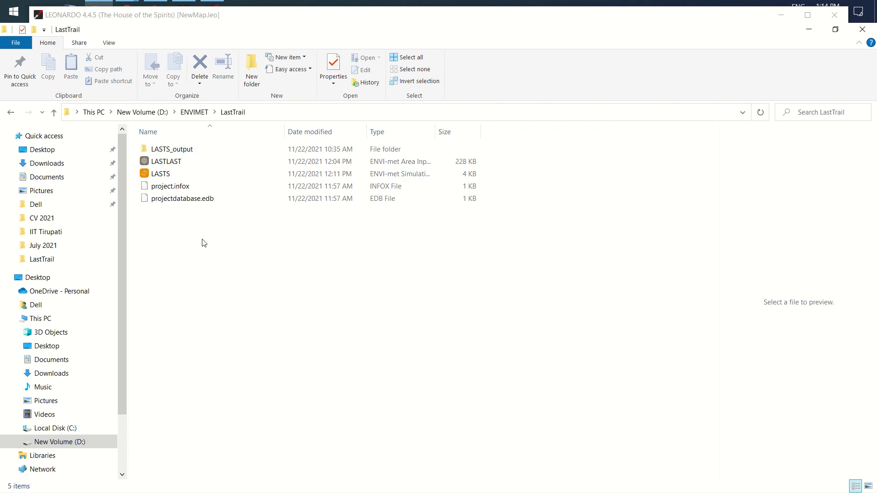
double_click(158, 150)
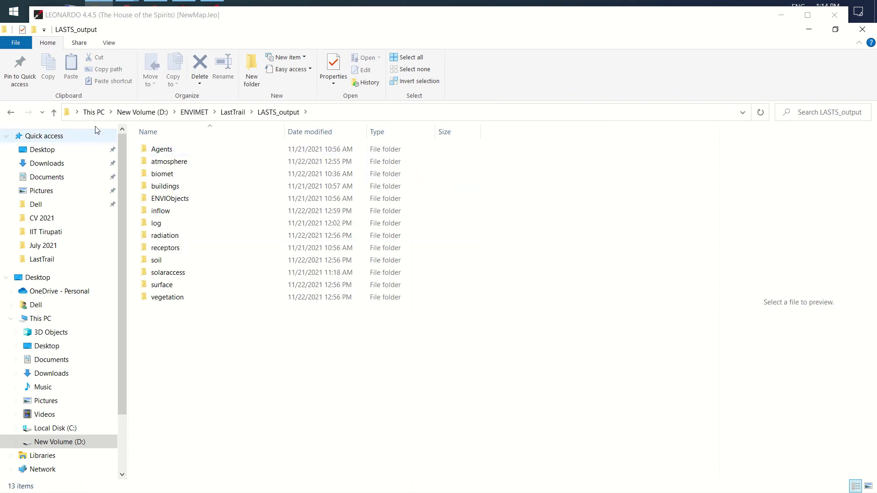
- Examine the files of the LastTrail project folder and the subfolders of LASTS_output, and close File Explorer
click(55, 113)
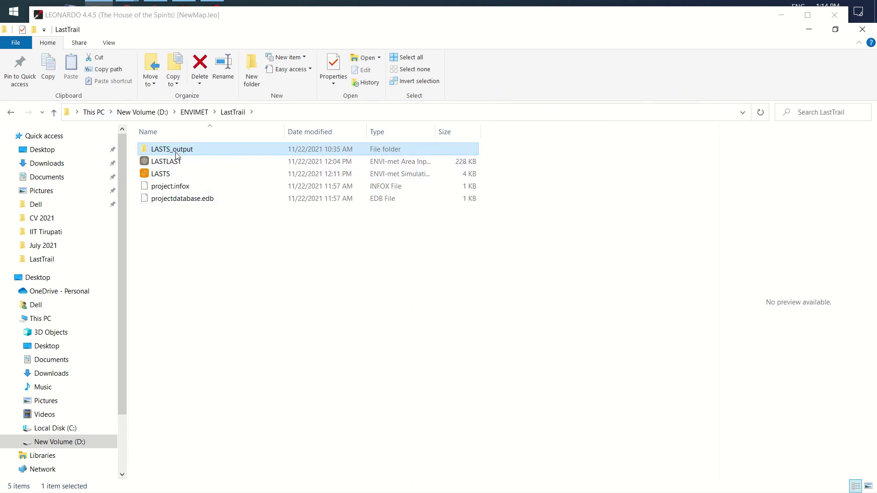
mouse_move(165, 152)
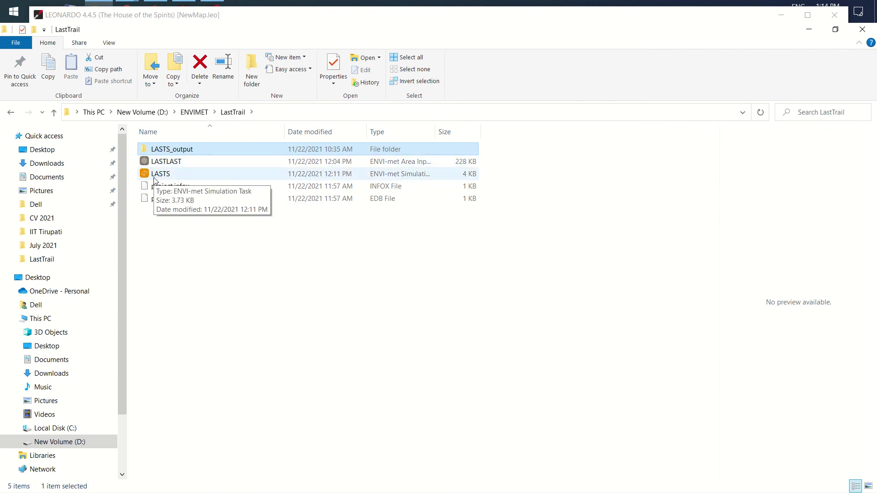
double_click(174, 150)
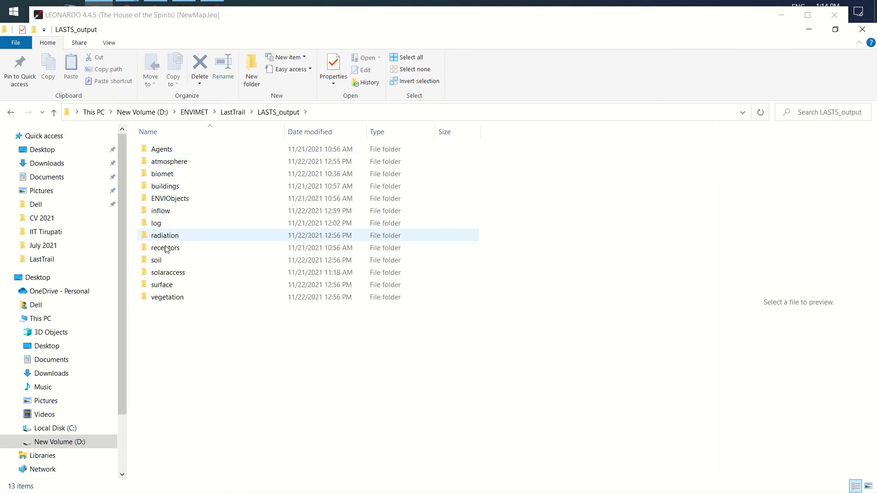
click(53, 112)
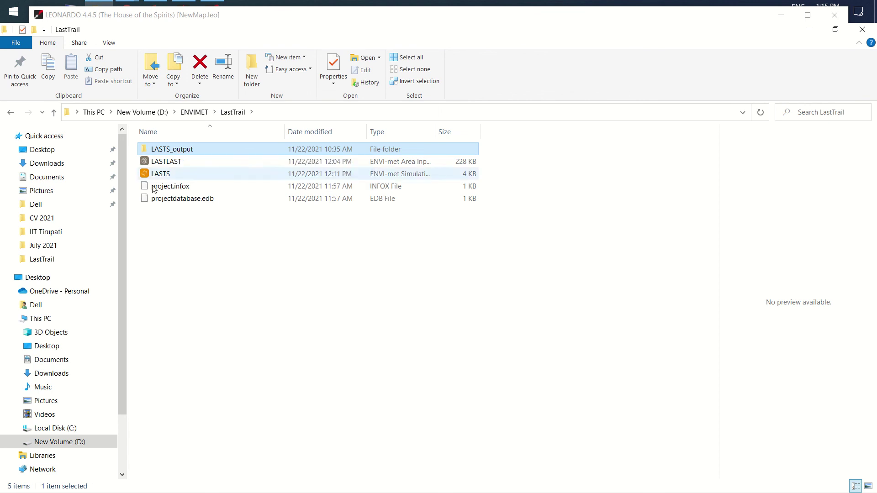
double_click(179, 151)
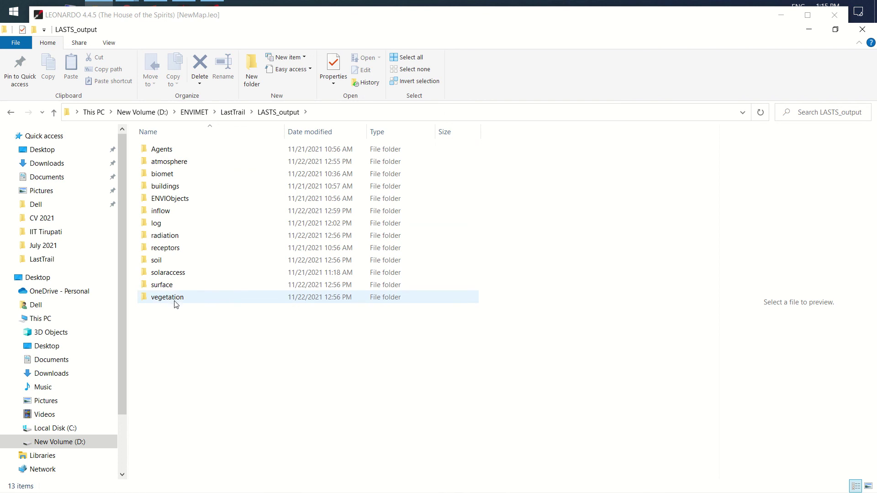
click(862, 29)
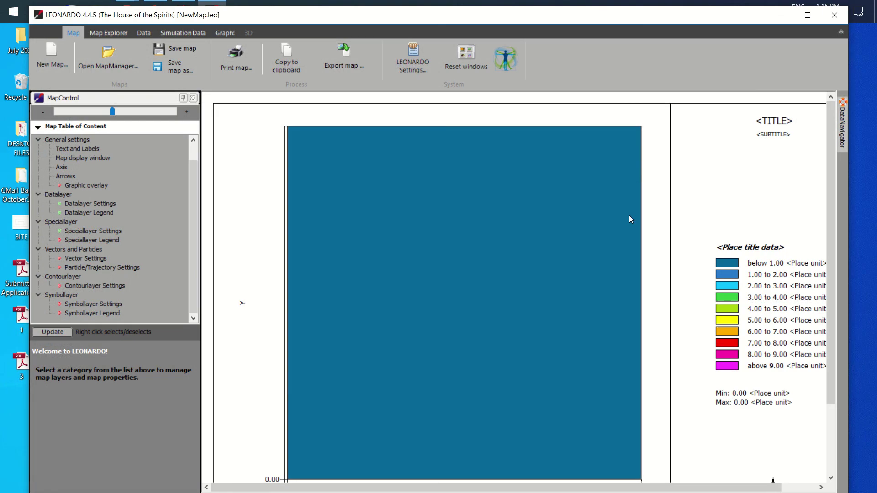
- Maximize LEONARDO and load LASTS_AT_2021-11-23_16.00.01.EDX from the LASTS_output atmosphere folder as the main data file of File Set A
click(811, 19)
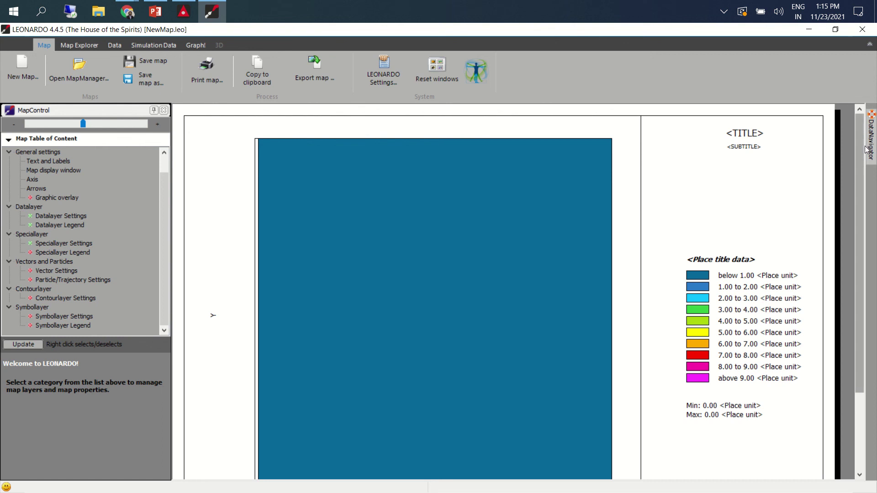
mouse_move(872, 155)
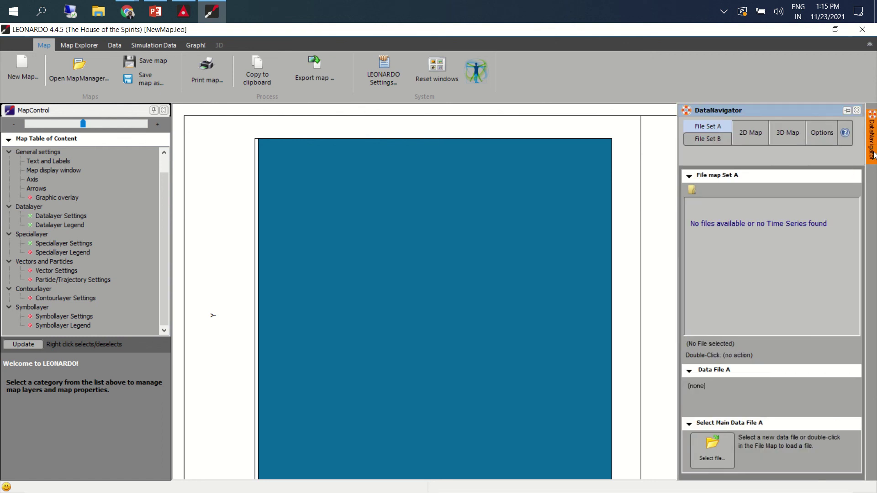
click(711, 446)
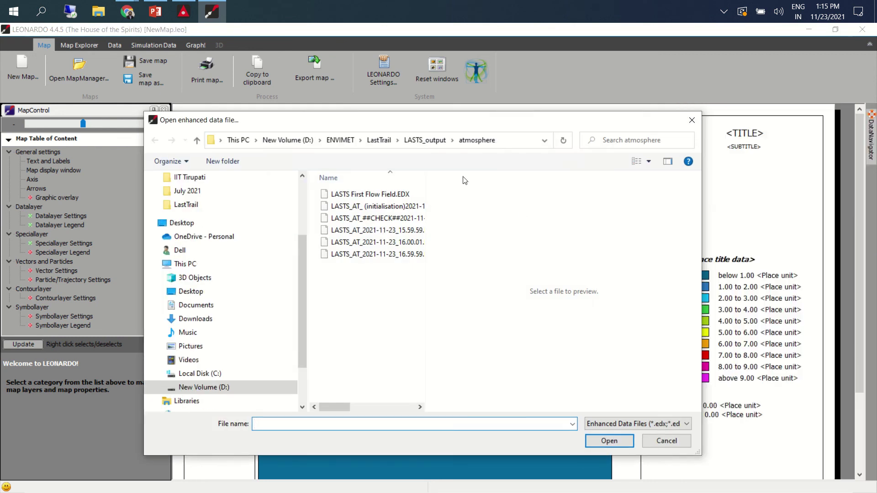
click(419, 143)
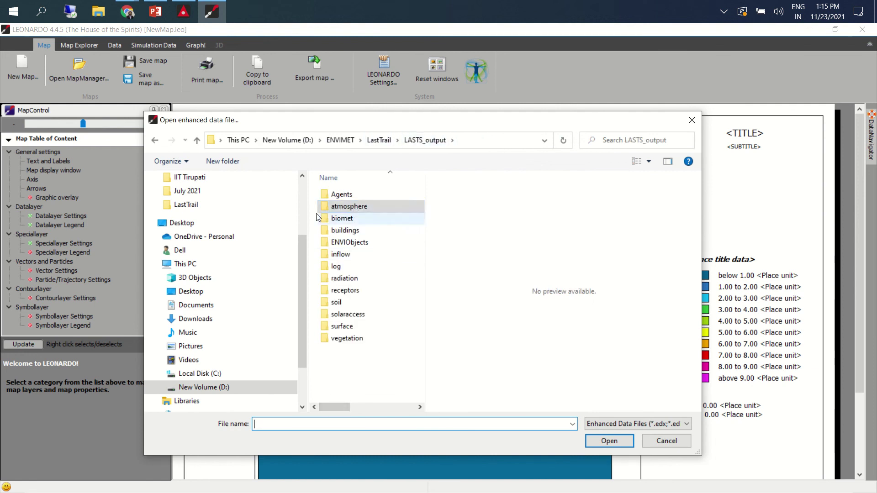
double_click(362, 208)
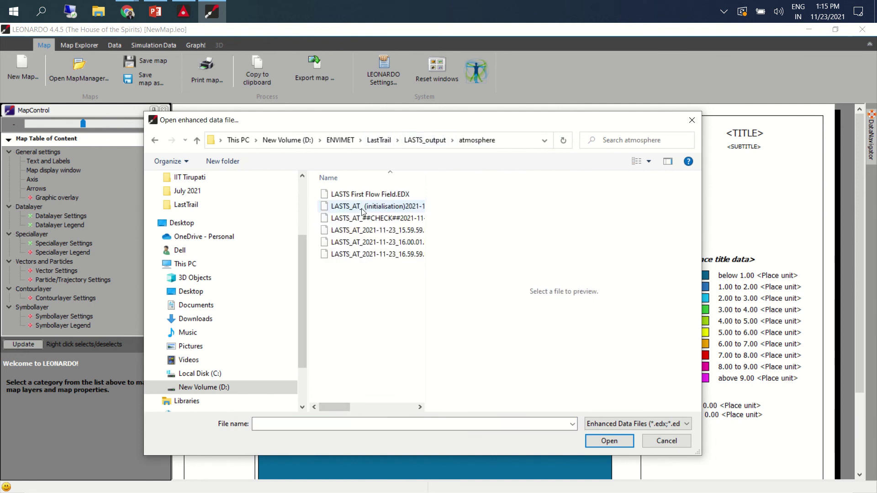
drag(426, 173, 464, 172)
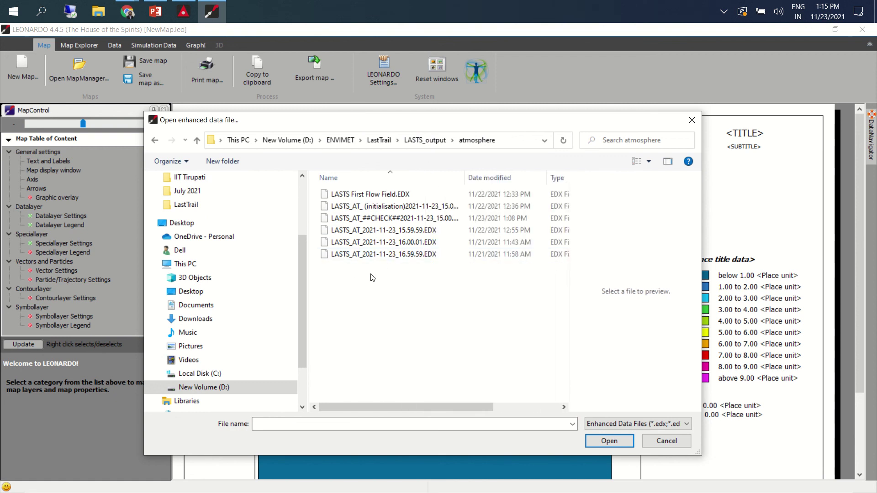
click(409, 243)
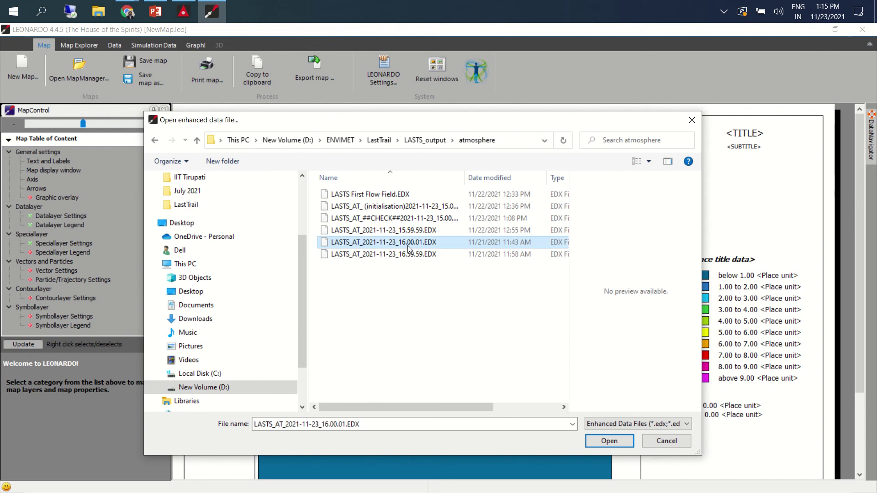
click(622, 445)
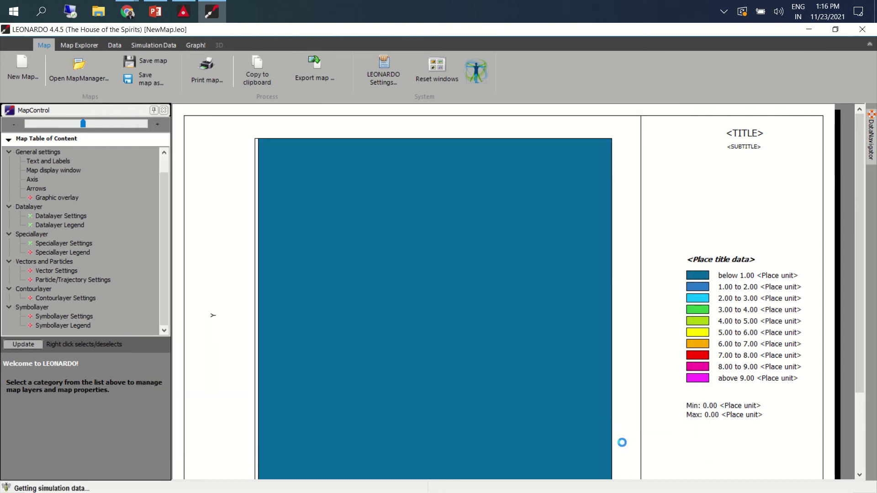
- Select the 16:00 time point in the file map of File Set A and look briefly at the 2D map settings
mouse_move(872, 152)
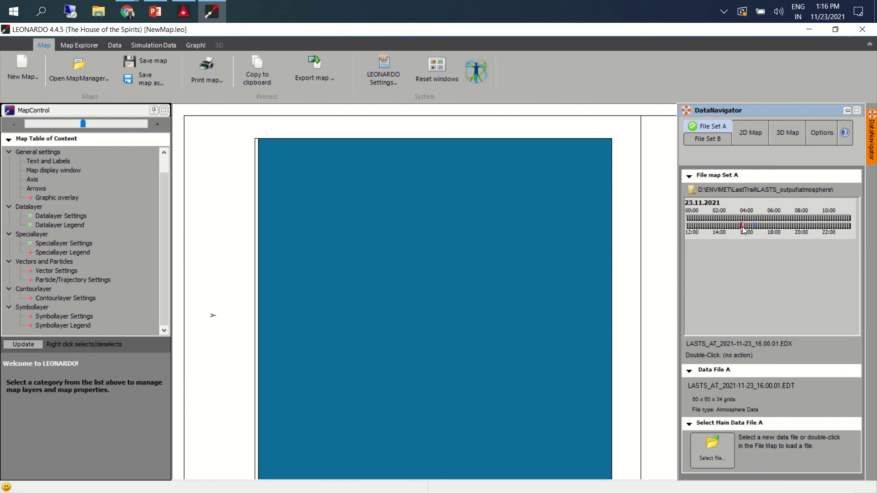
click(743, 227)
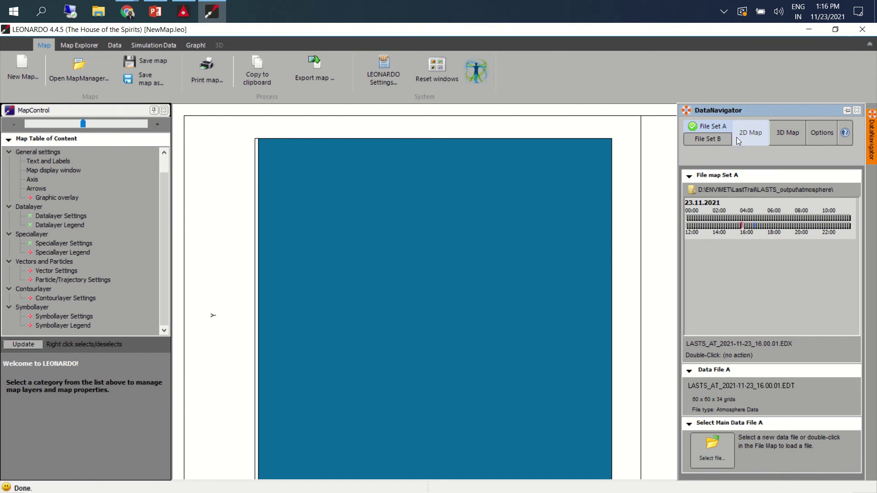
click(750, 132)
click(711, 134)
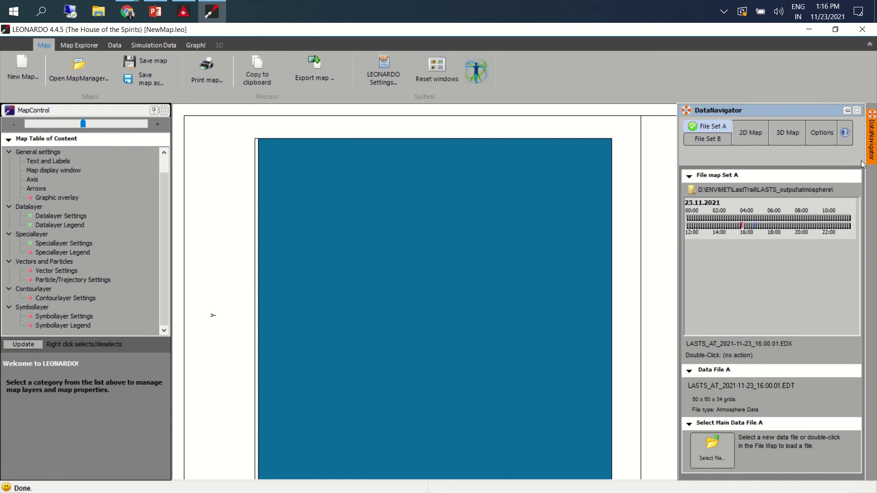
- Load LASTS_AT_2021-11-23_16.59.59.EDX as the main data file and switch back to the 16:00 data in the file map
click(712, 450)
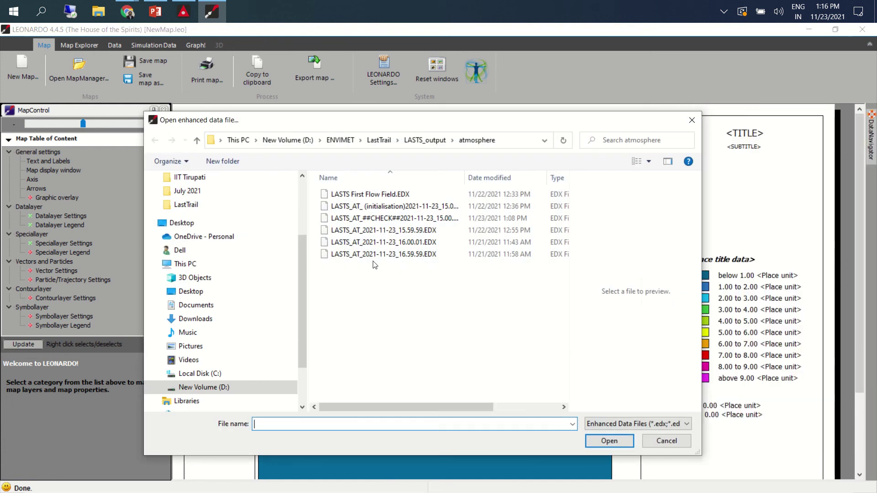
click(397, 255)
click(609, 441)
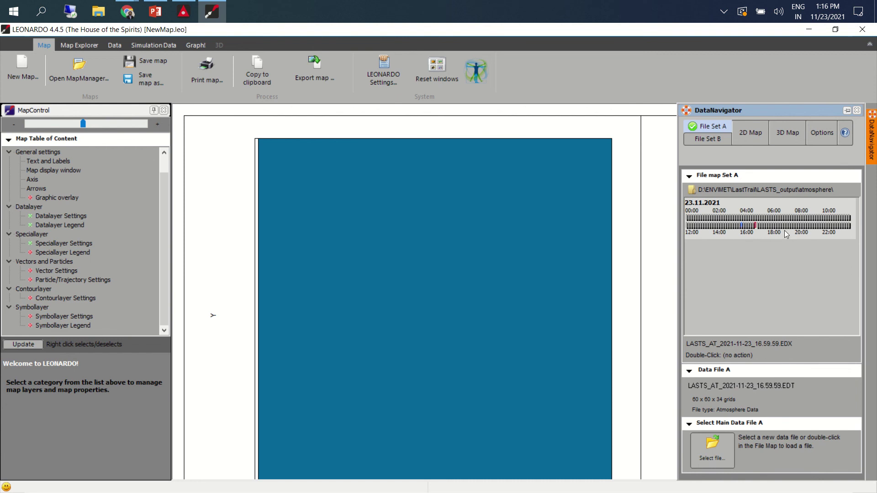
click(741, 226)
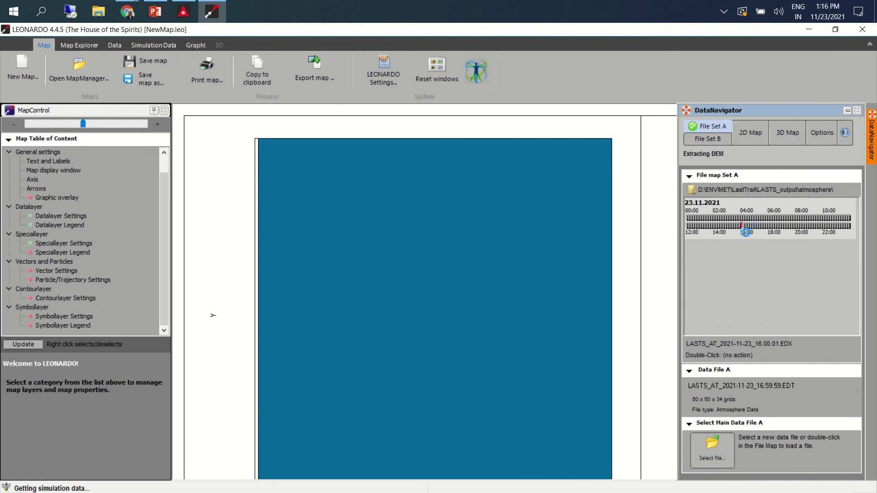
- Browse the available variables for File Set A's 2D map and set the data layer to Potential Air Temperature (°C)
click(743, 137)
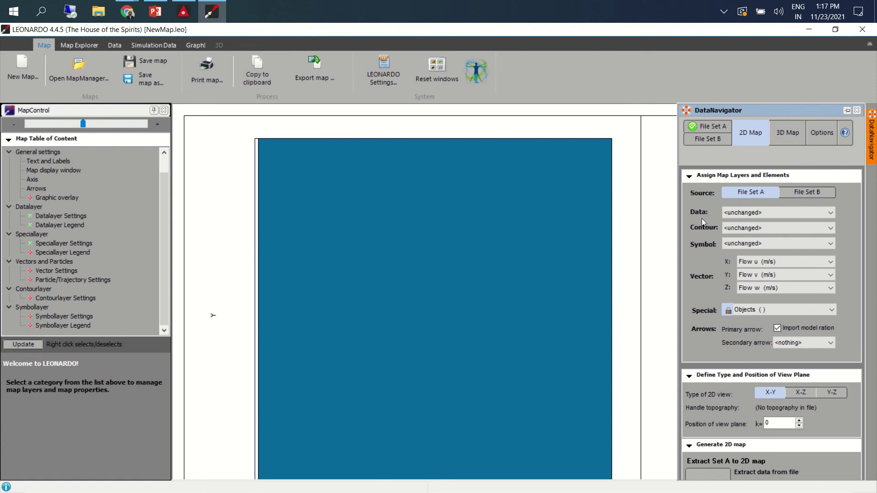
click(752, 214)
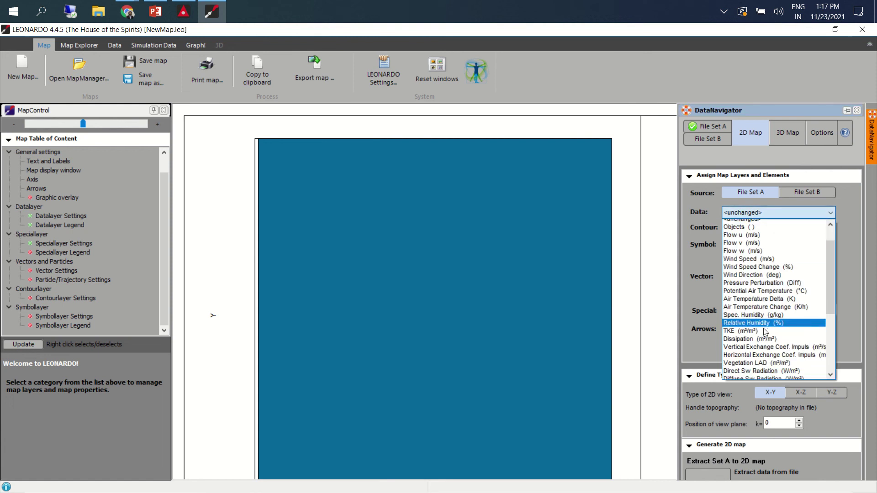
scroll(765, 332, down, 6)
scroll(770, 313, up, 7)
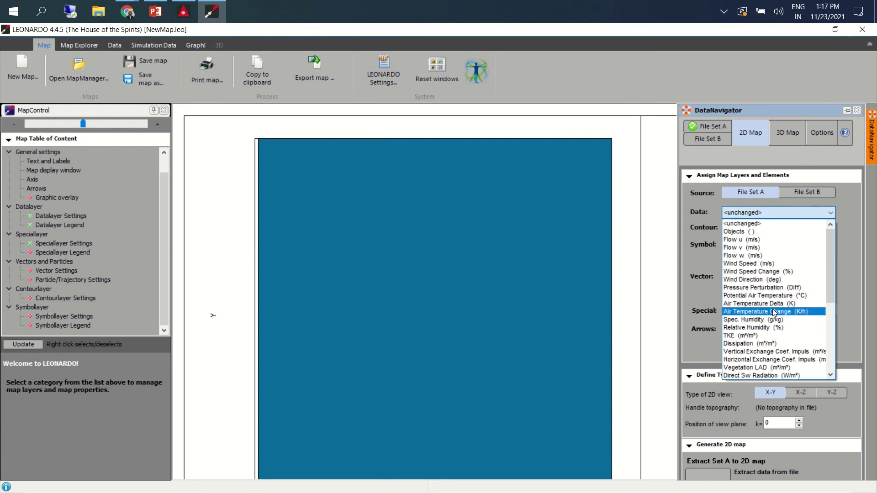
scroll(773, 313, down, 6)
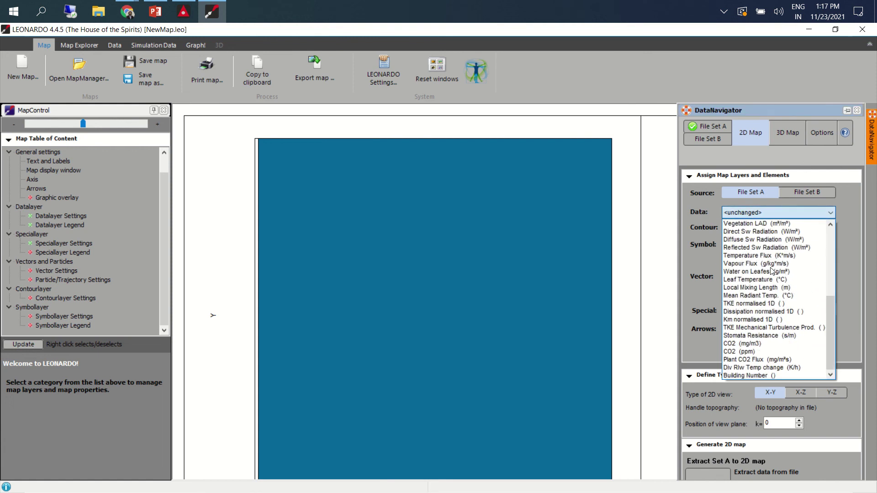
scroll(764, 328, up, 6)
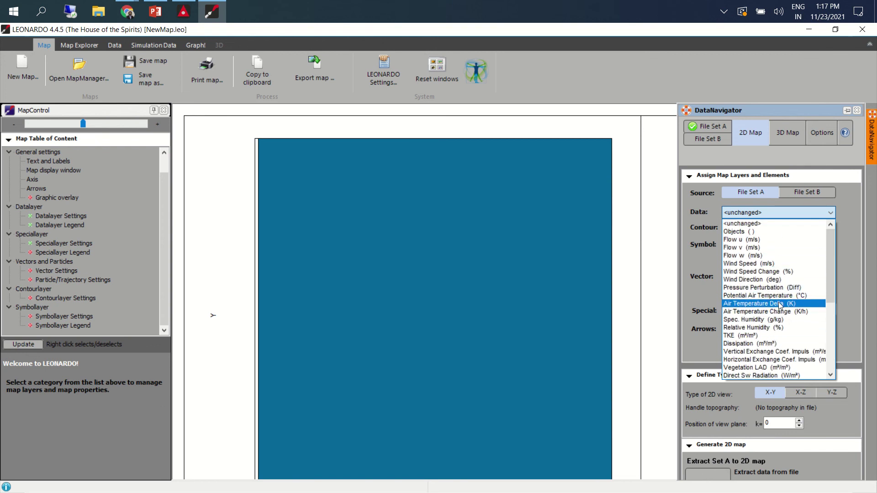
scroll(780, 305, down, 6)
scroll(783, 290, up, 6)
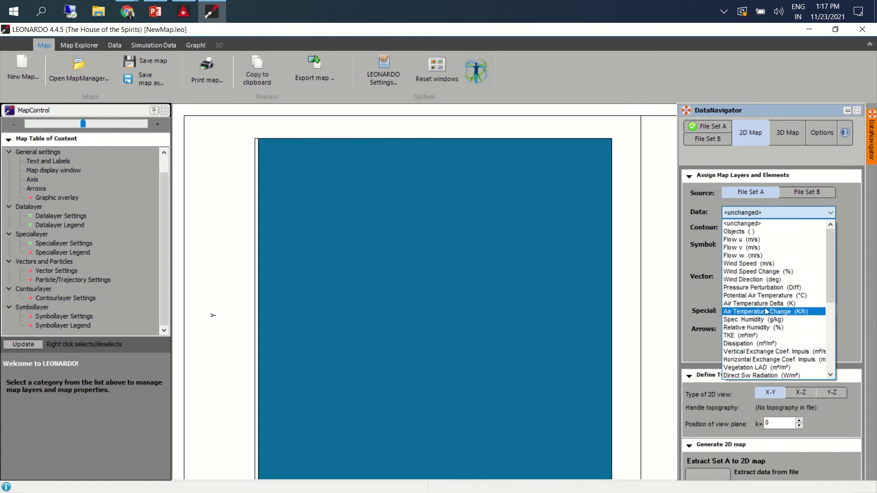
click(767, 296)
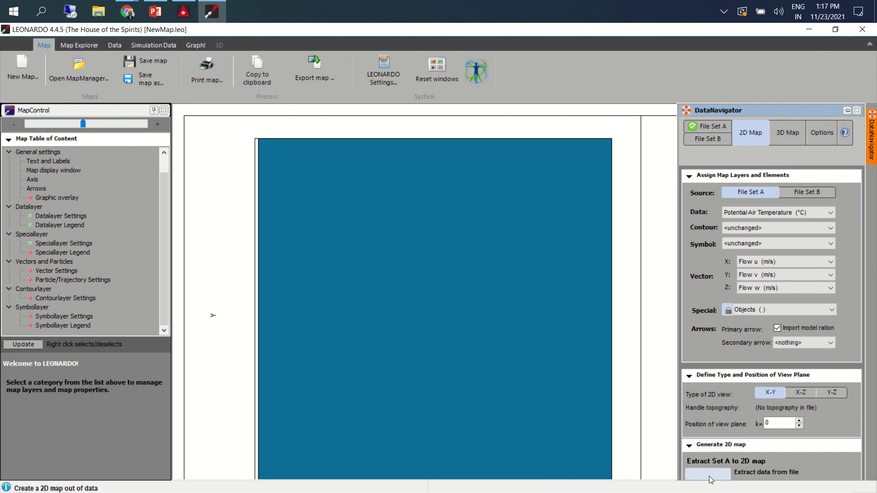
- Extract the 16:00 data of File Set A to a 2D map in the X-Y plane, and maximize the program window
click(836, 31)
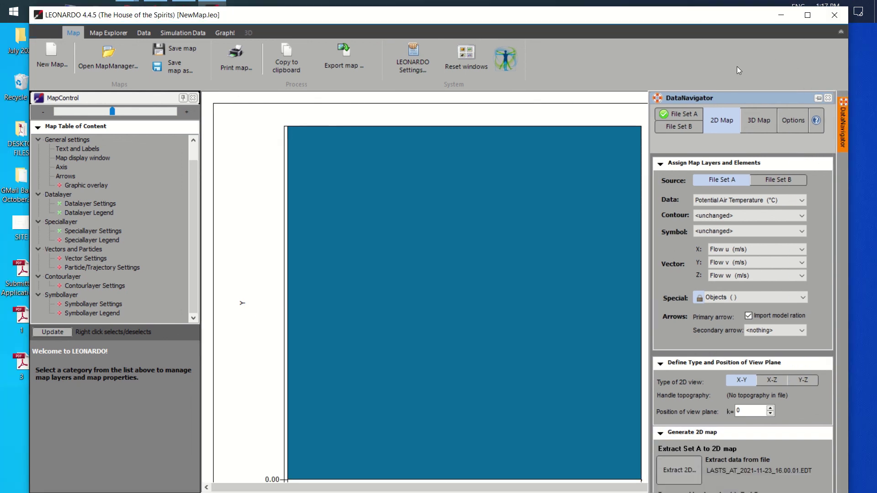
click(689, 477)
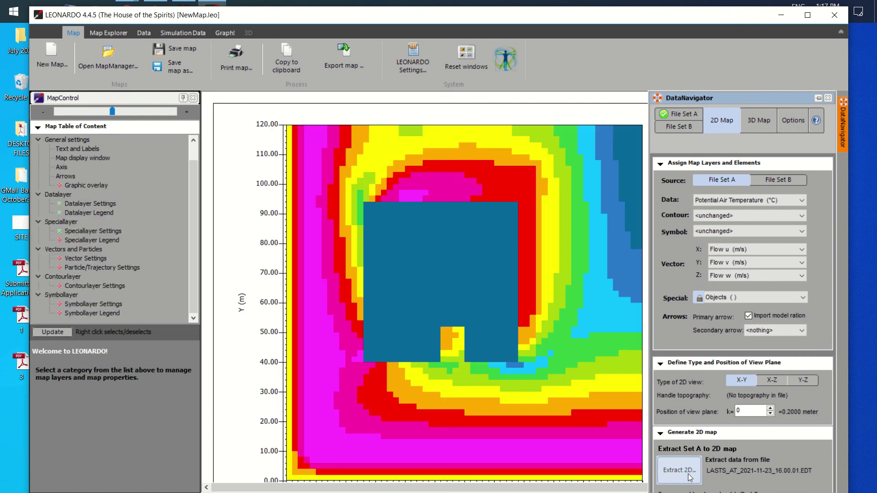
key(super+Up)
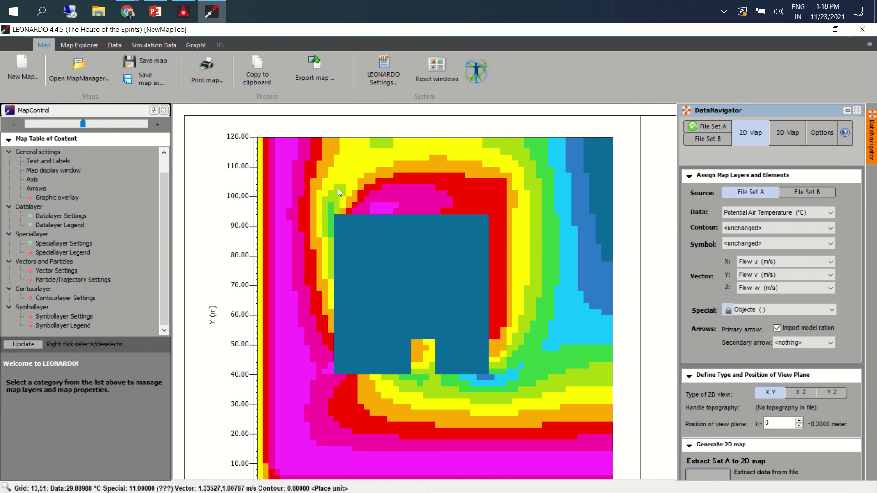
- Close the DataNavigator and zoom out until the whole map sheet with its legend and north arrow fits the view
click(847, 111)
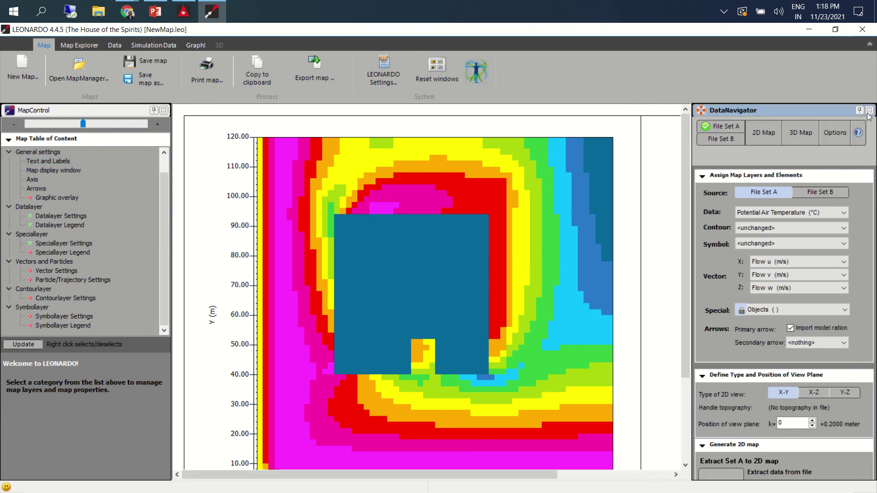
click(869, 112)
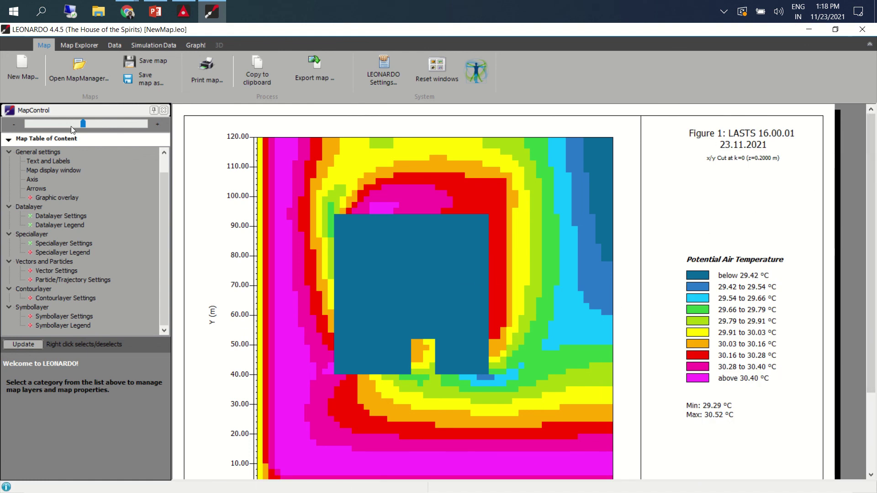
drag(83, 127, 68, 126)
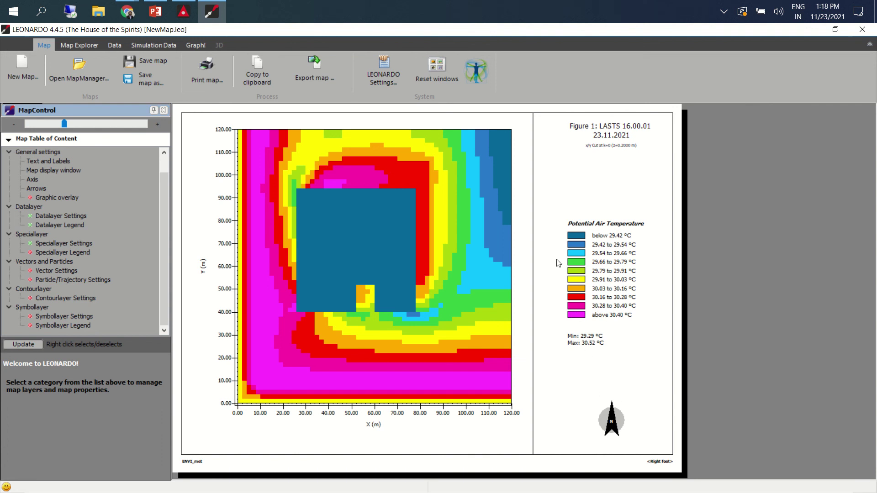
- Change the map's main title to "%N: Results" in the text and label settings
click(44, 164)
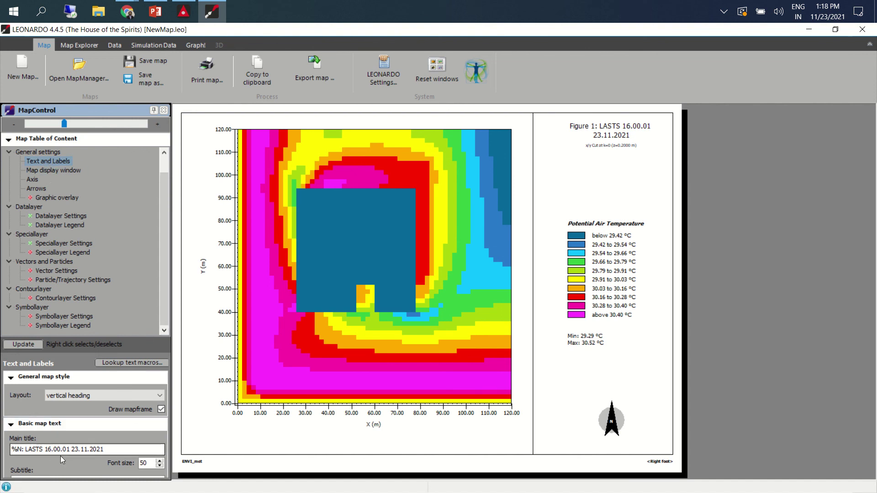
click(35, 449)
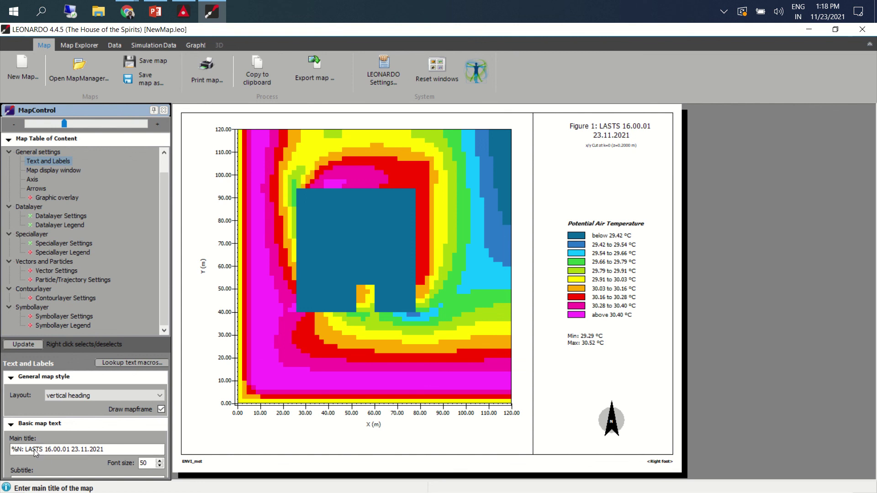
drag(25, 449, 89, 452)
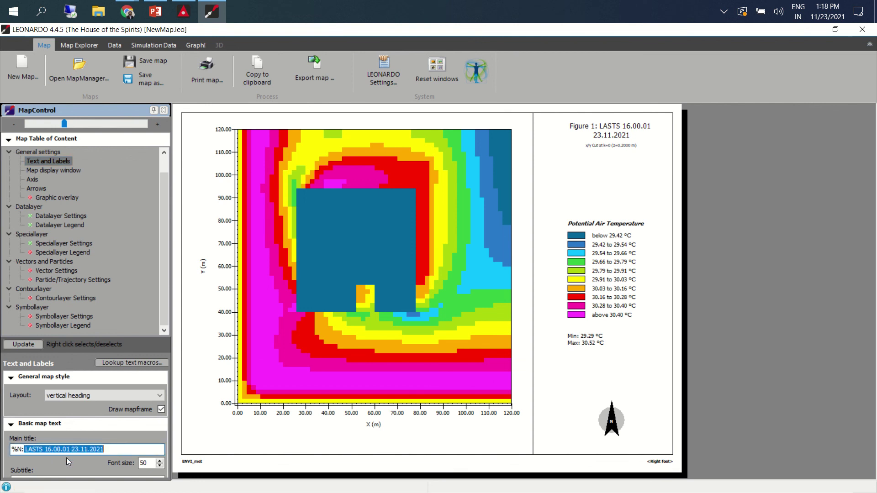
key(BackSpace)
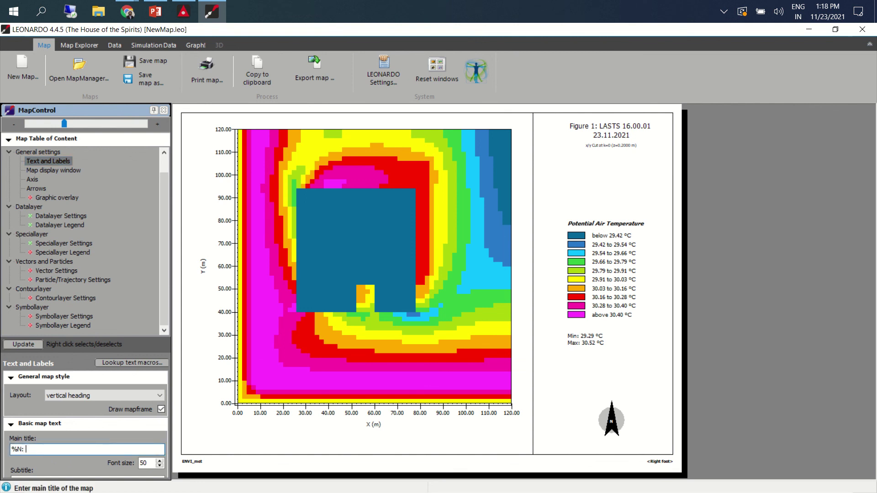
text(Results)
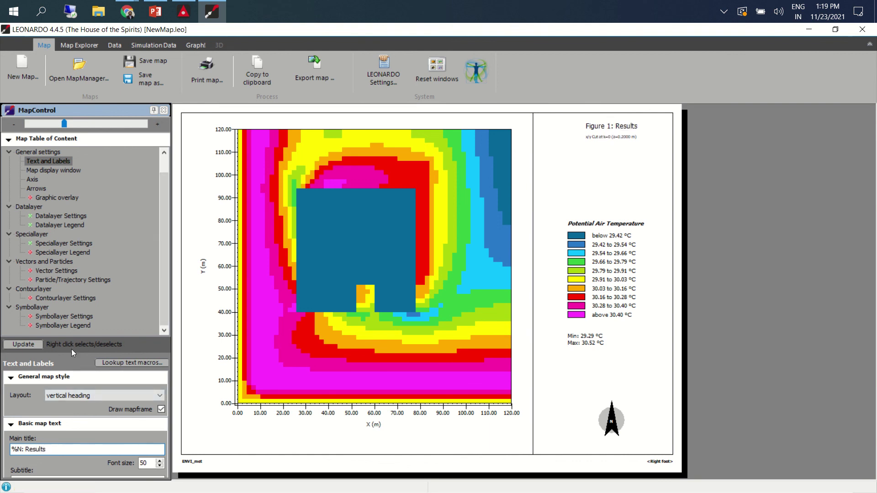
- Review the remaining text and footnote settings and the corner coordinates of the map display window
click(12, 139)
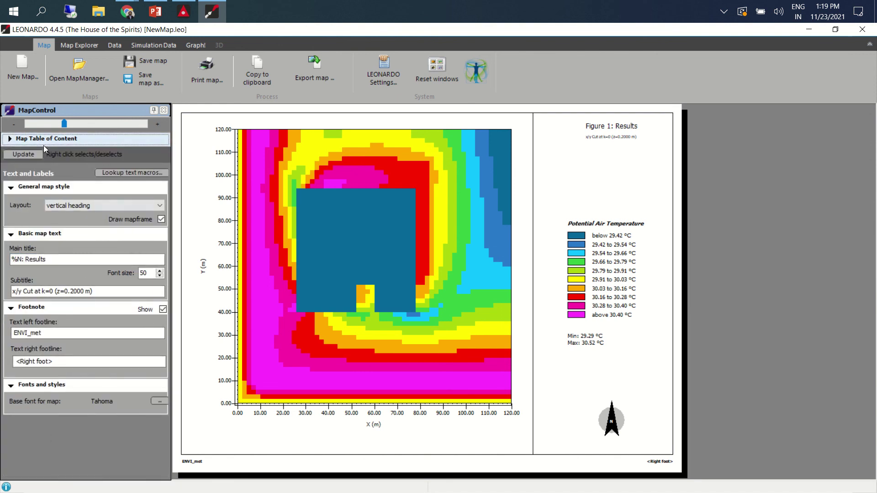
click(8, 142)
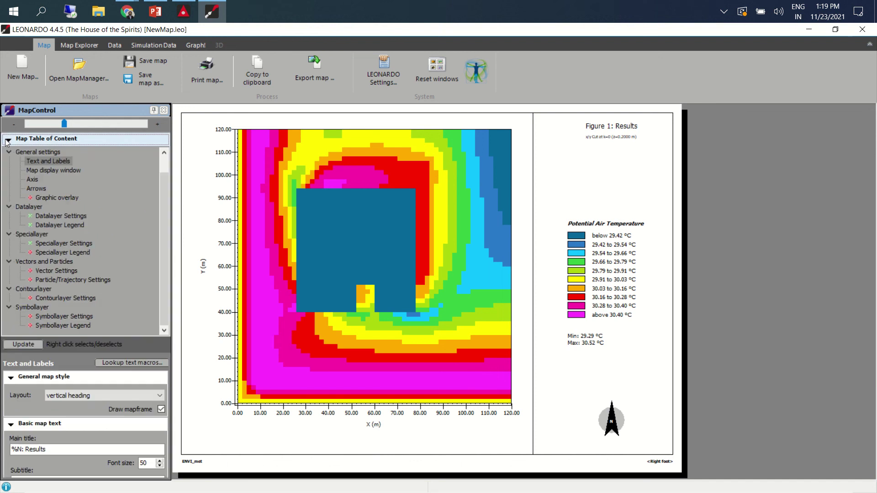
click(49, 171)
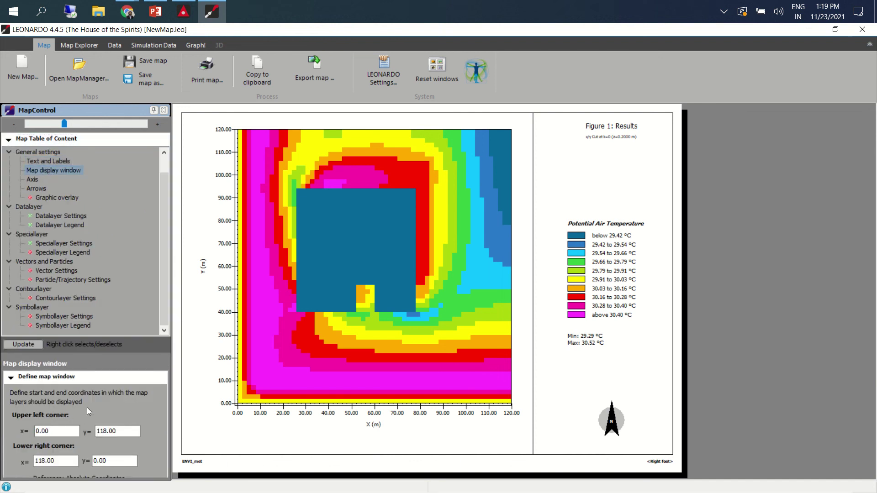
click(10, 378)
click(11, 378)
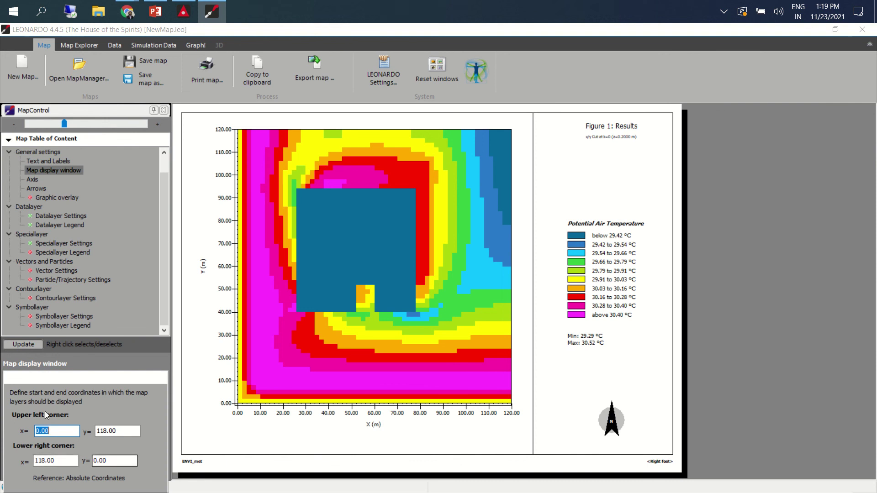
click(12, 379)
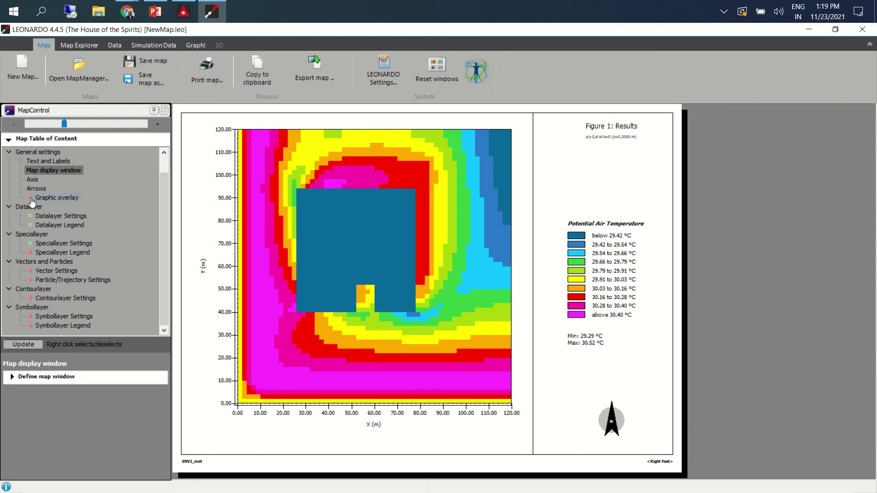
- Set the main label interval to 50 for both the horizontal and the vertical map axis
click(33, 180)
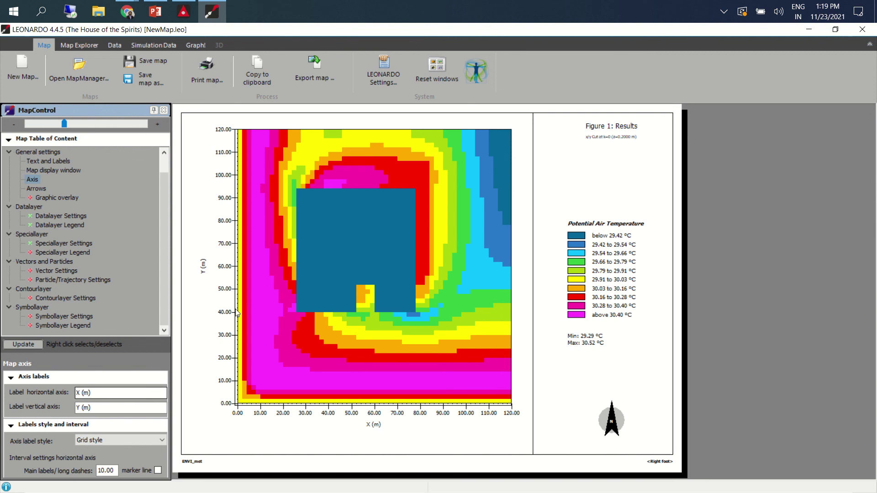
click(121, 393)
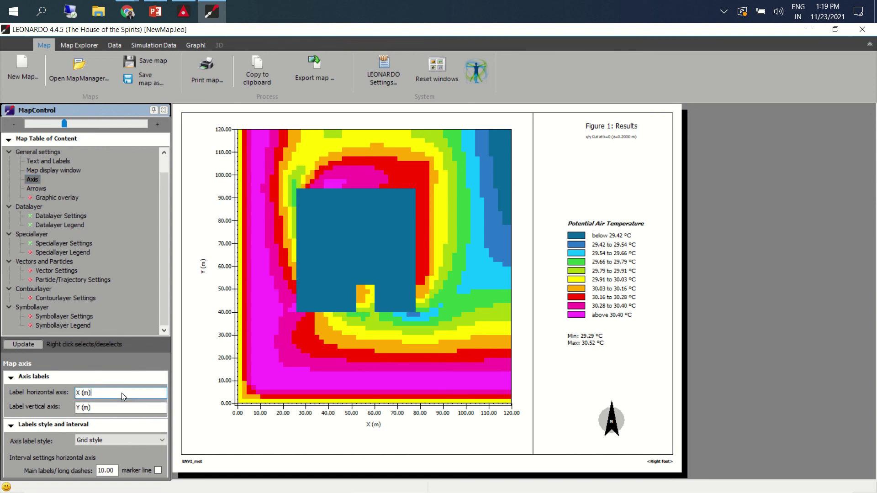
double_click(117, 472)
text(50)
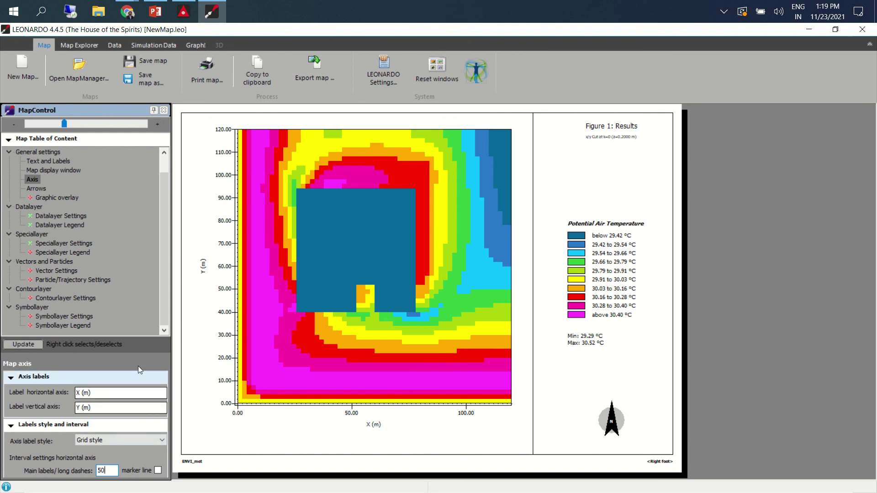
click(8, 139)
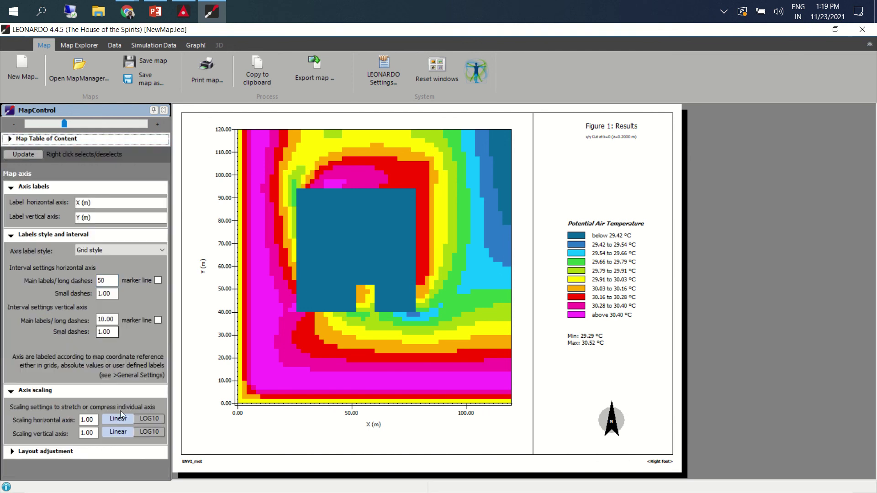
drag(115, 294, 59, 325)
click(115, 319)
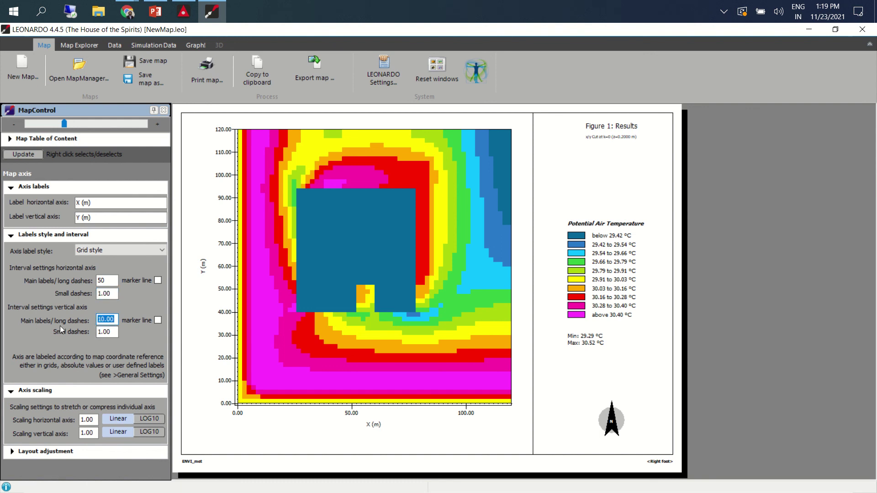
text(50)
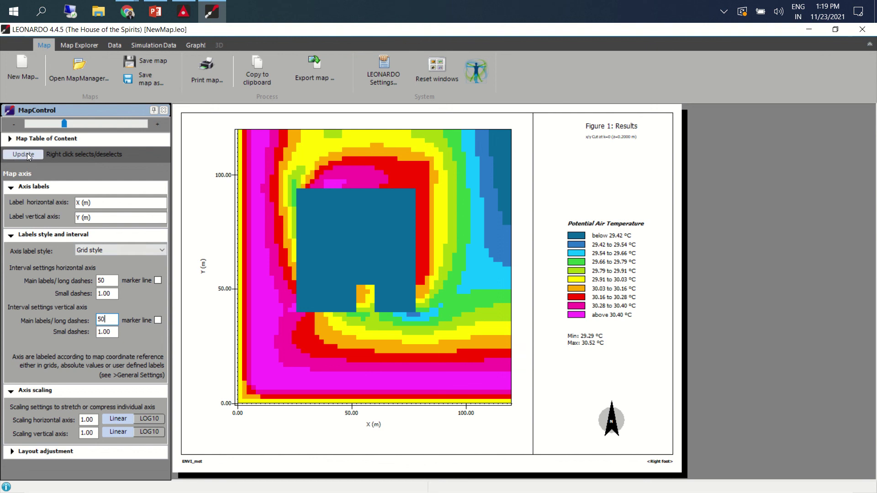
click(27, 139)
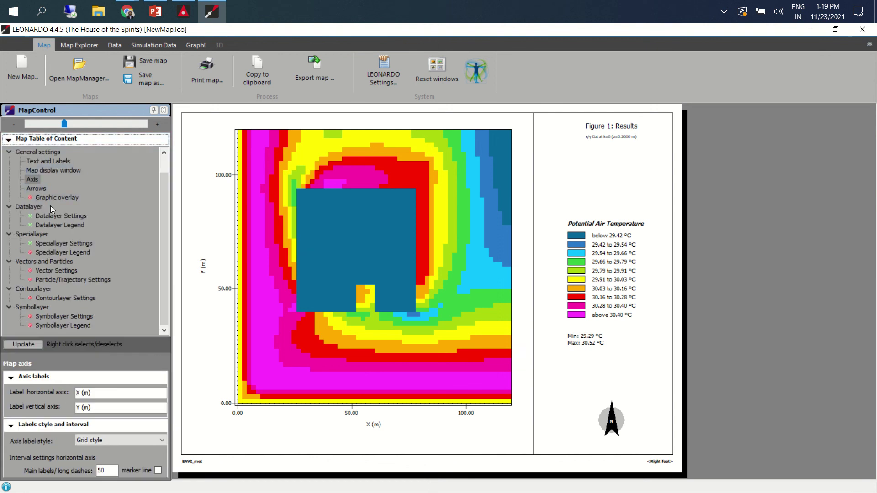
- Set the north arrow's map rotation out of north to 90 degrees
click(40, 190)
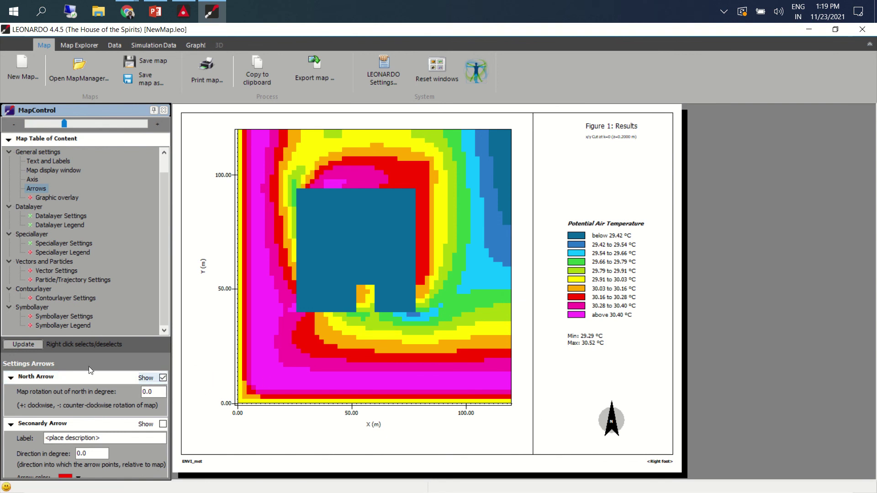
click(12, 378)
click(13, 377)
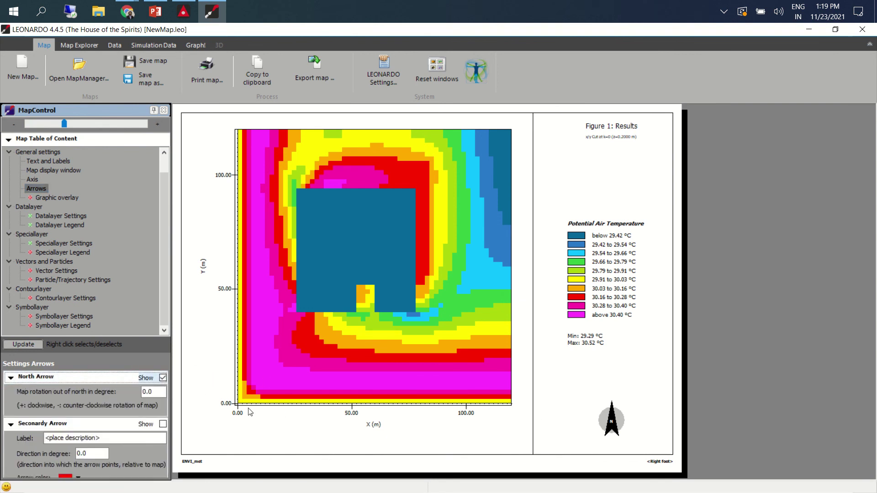
click(155, 390)
key(Return)
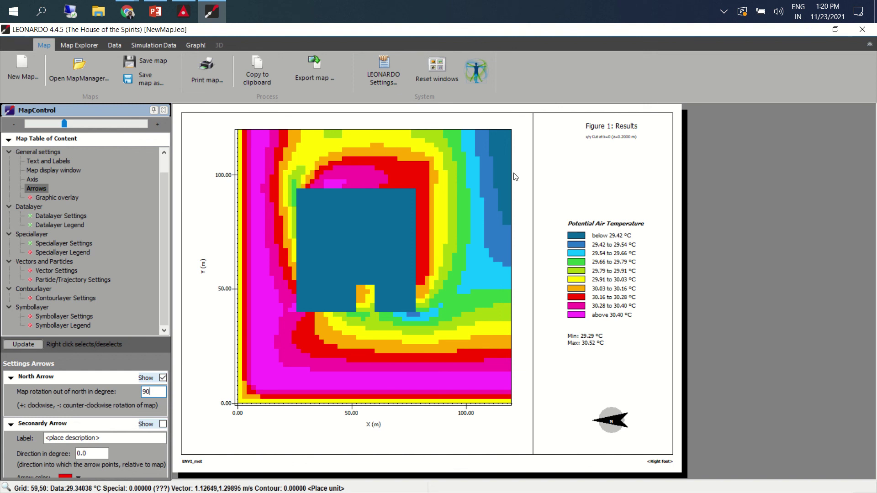
- Review the graphic overlay settings and the general settings of the datalayer
click(62, 199)
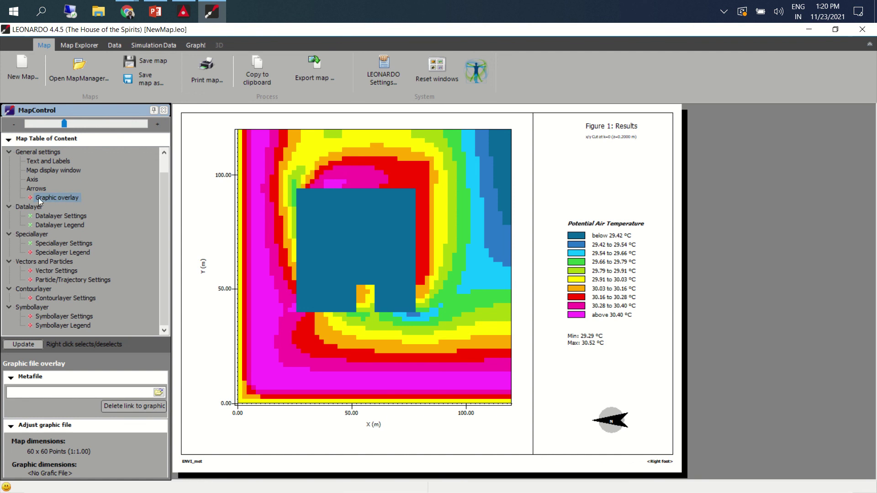
click(60, 215)
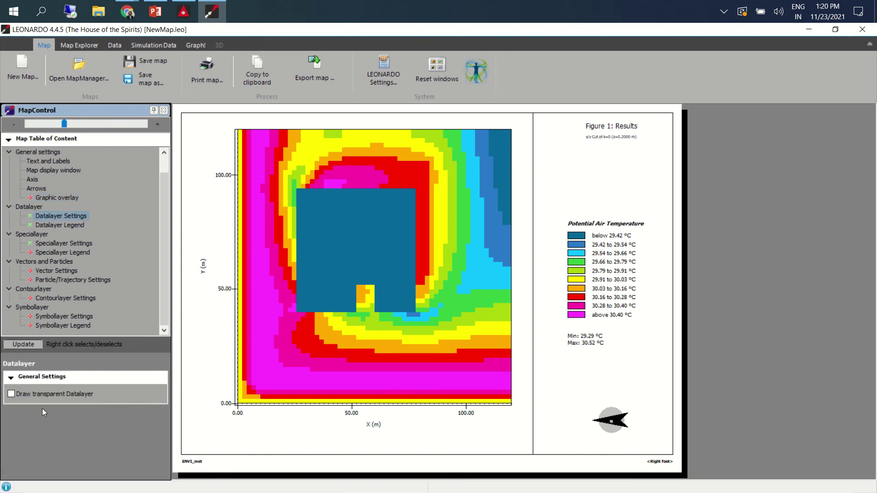
double_click(41, 376)
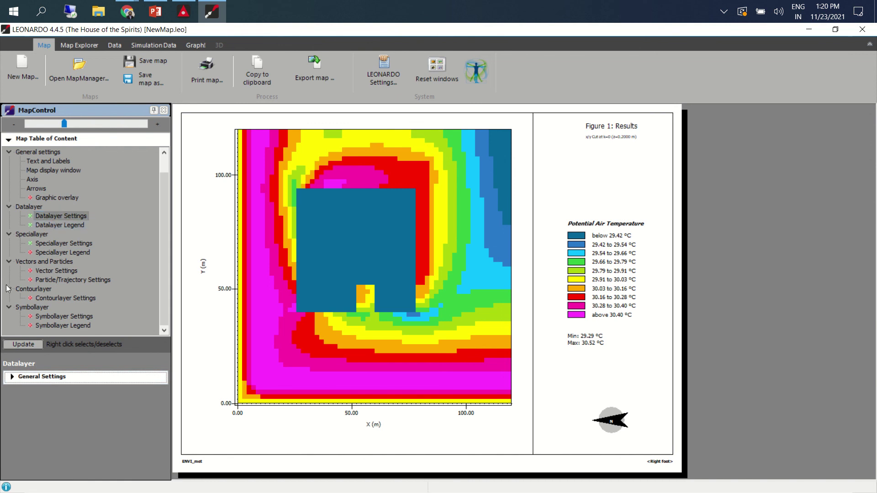
click(12, 377)
- Switch the datalayer legend's color mapping to floating colors
click(50, 224)
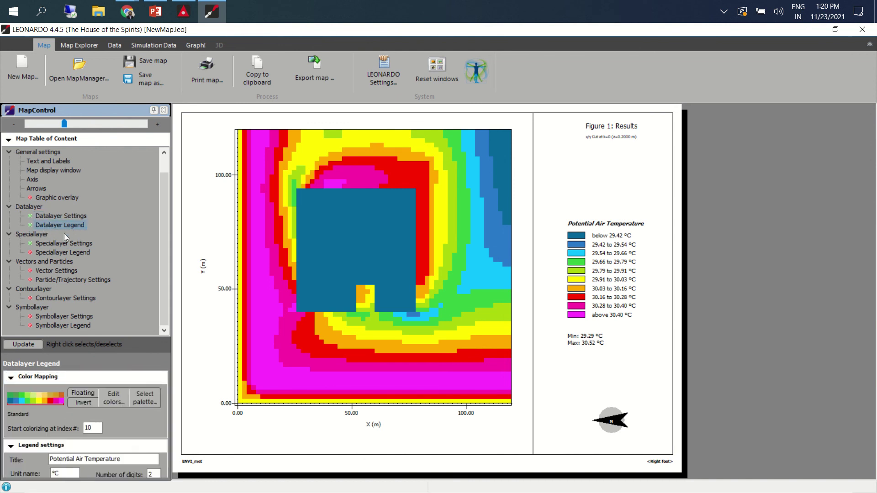
click(8, 139)
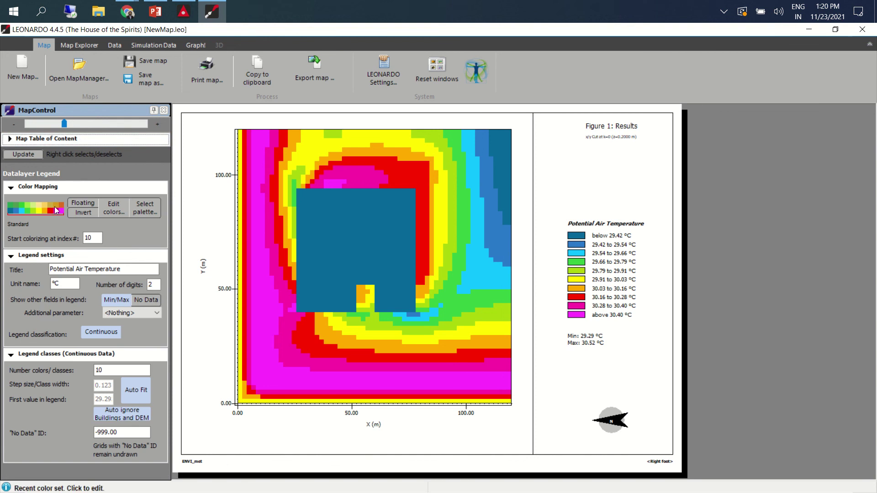
click(84, 204)
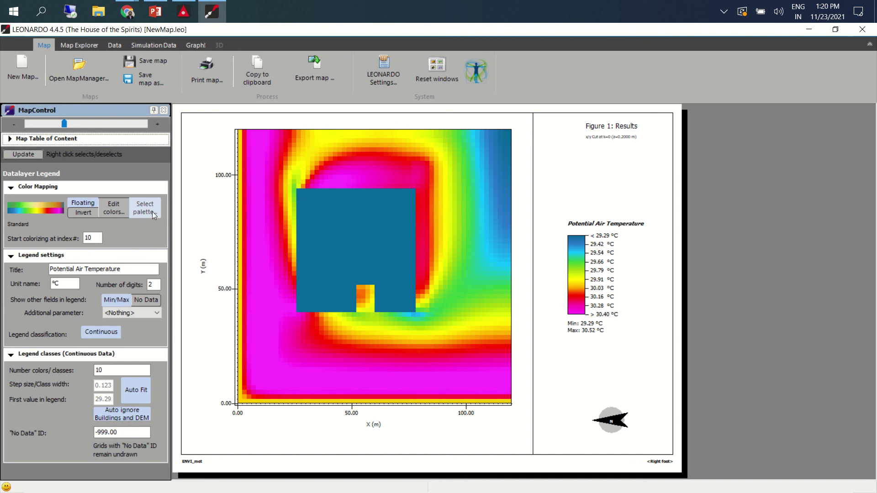
- Try 5 color classes for the datalayer legend and settle on 8 classes
double_click(105, 371)
text(5)
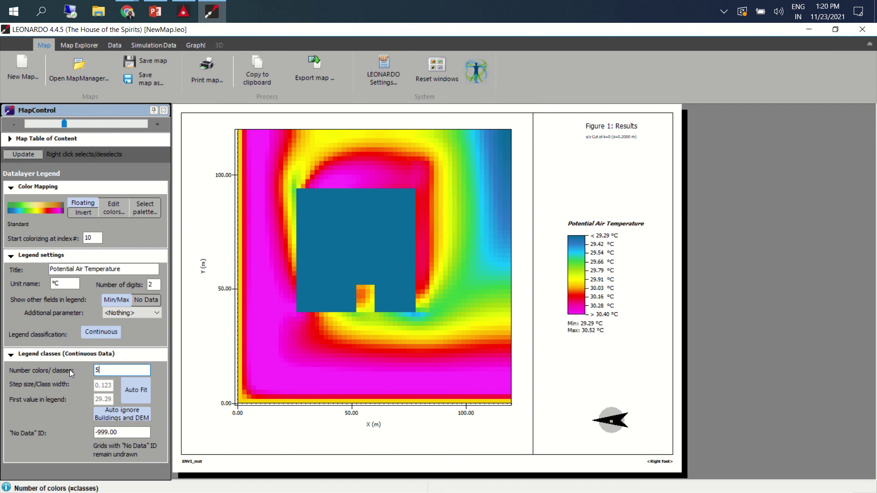
key(Return)
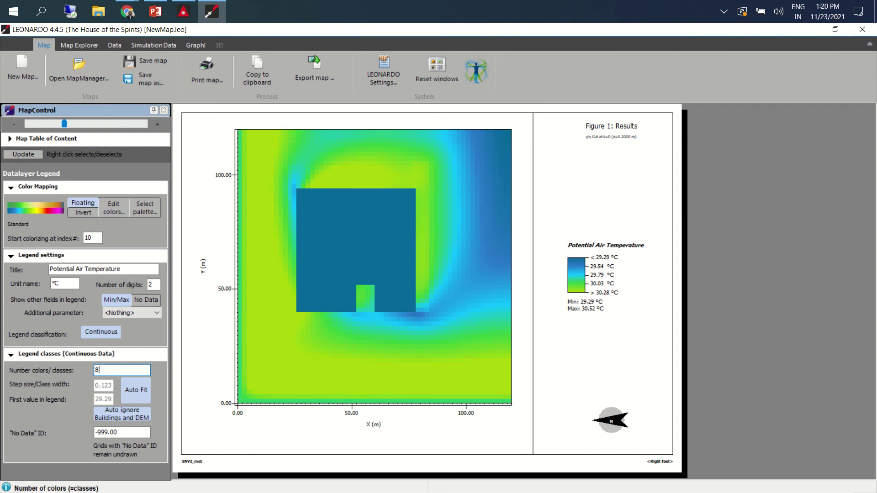
text(8)
key(Return)
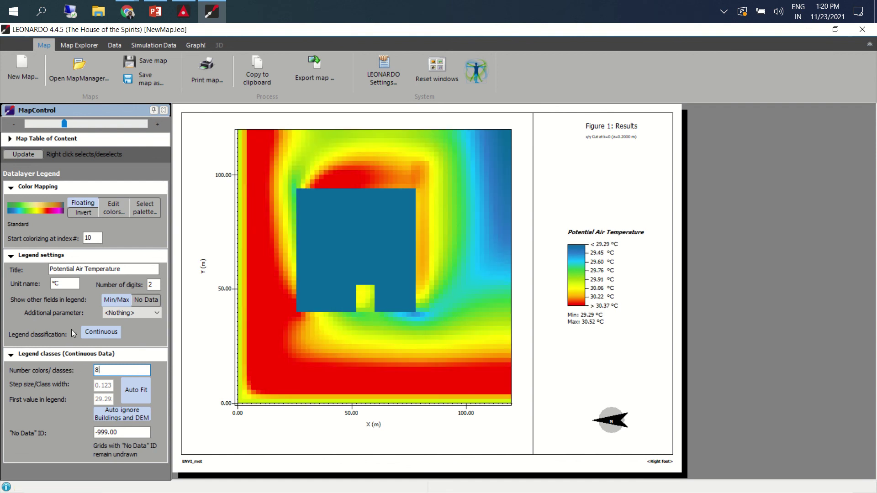
- Turn on the wind vector layer on the map and set the vector length scale to 0.02
click(10, 261)
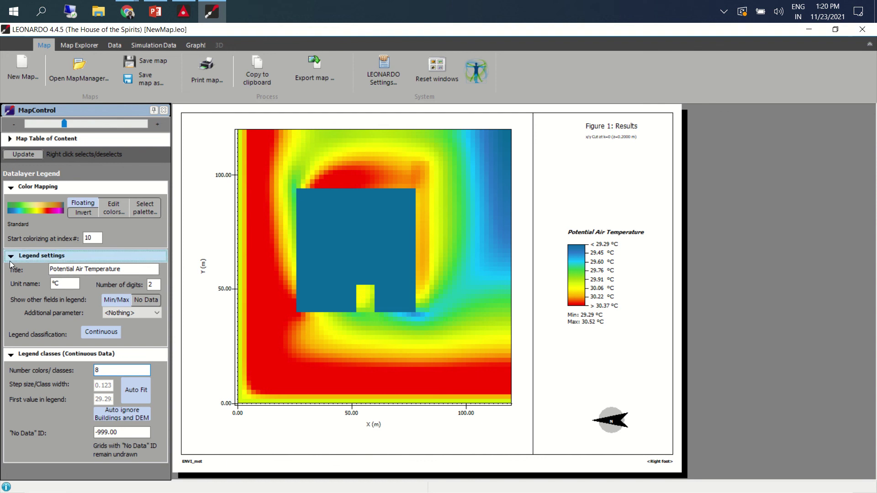
click(27, 139)
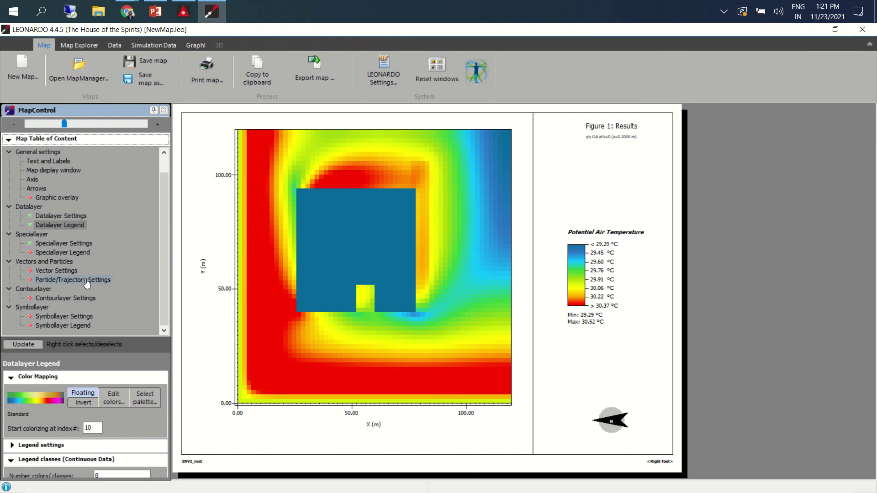
click(54, 272)
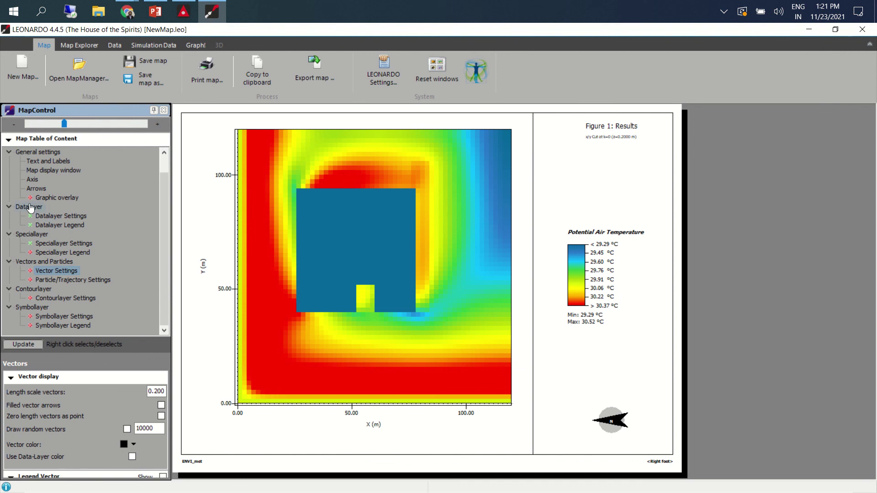
right_click(30, 224)
right_click(48, 274)
right_click(48, 274)
right_click(48, 273)
drag(154, 391, 173, 397)
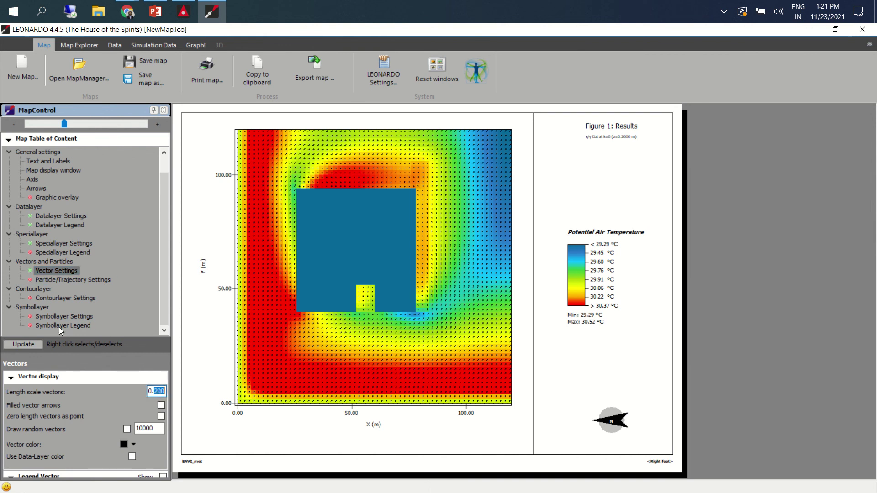
text(02)
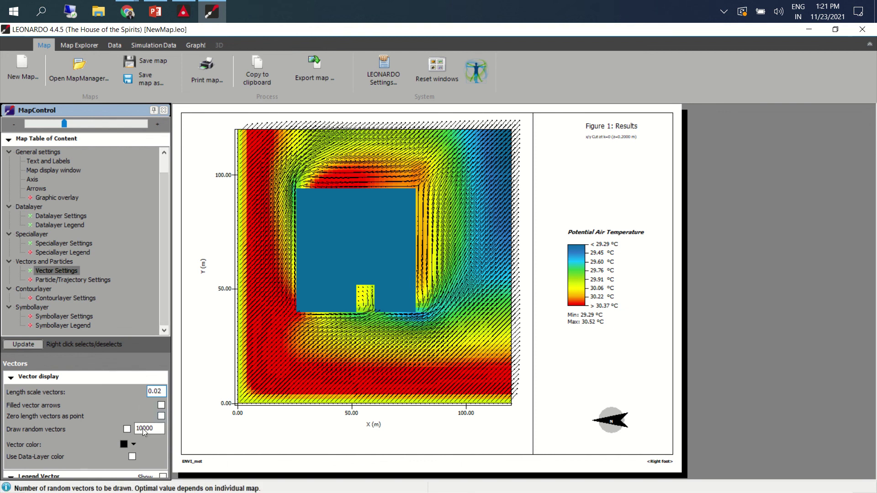
- Try 1000 as the number of random vectors and return it to 10000
click(157, 431)
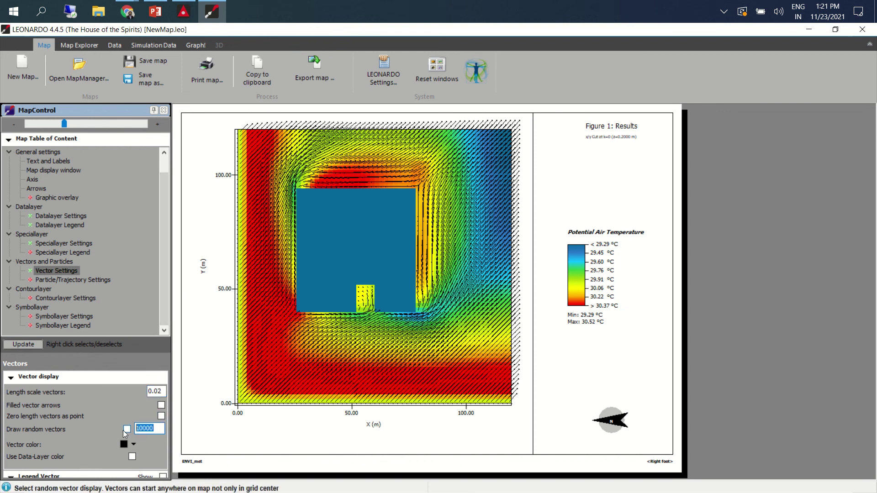
text(1000)
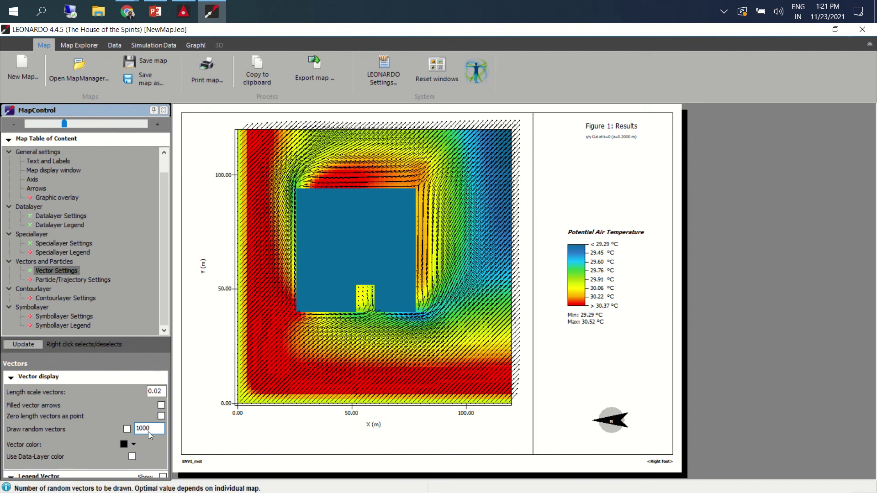
text(0)
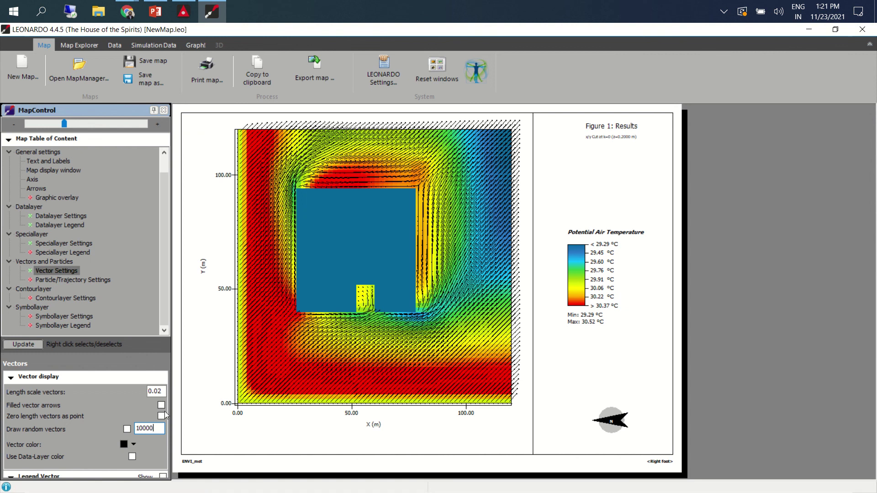
key(Return)
- Try a vector length scale of 0.002 and return it to 0.02
text(0)
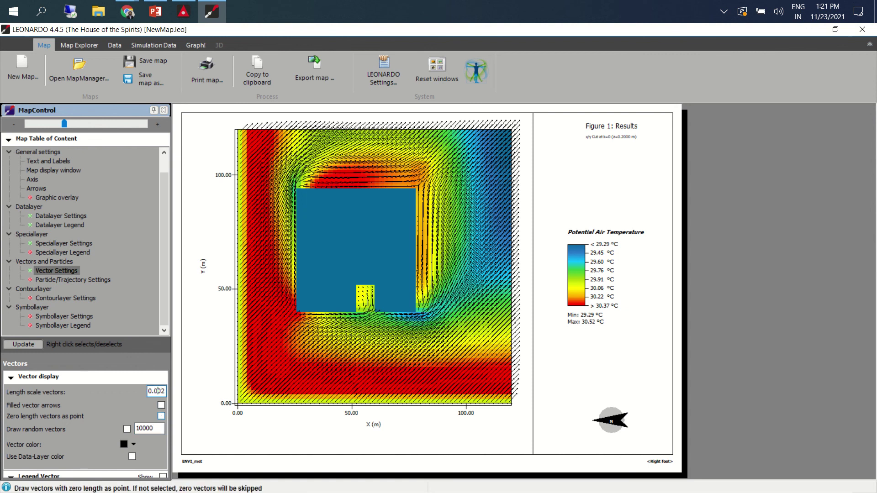
key(Return)
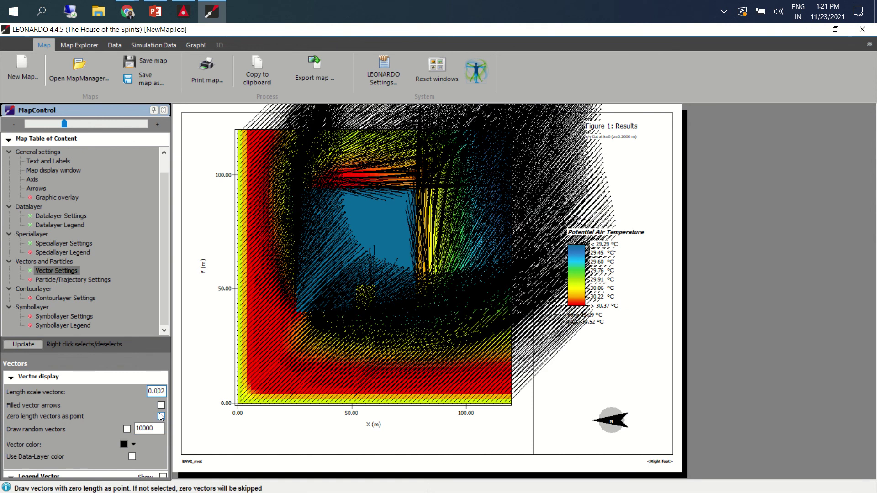
key(Delete)
key(Return)
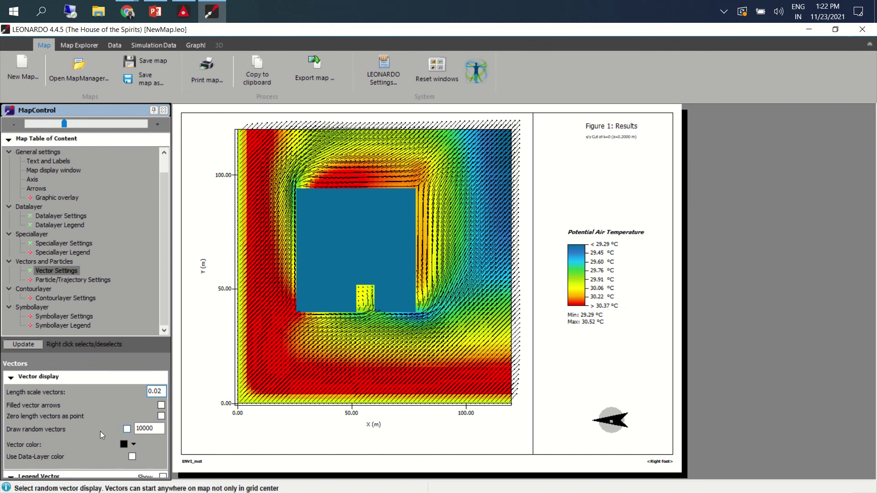
- Enable random vector drawing with 1000 vectors and update the map
click(126, 430)
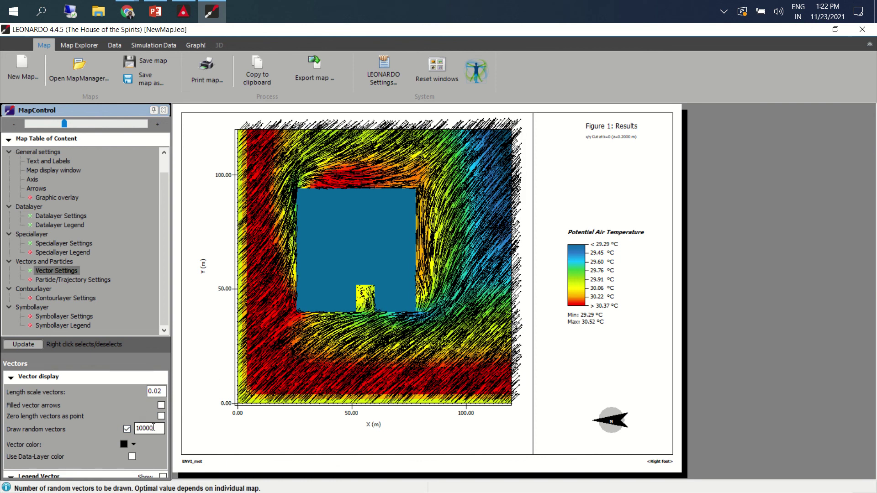
key(BackSpace)
key(BackSpace)
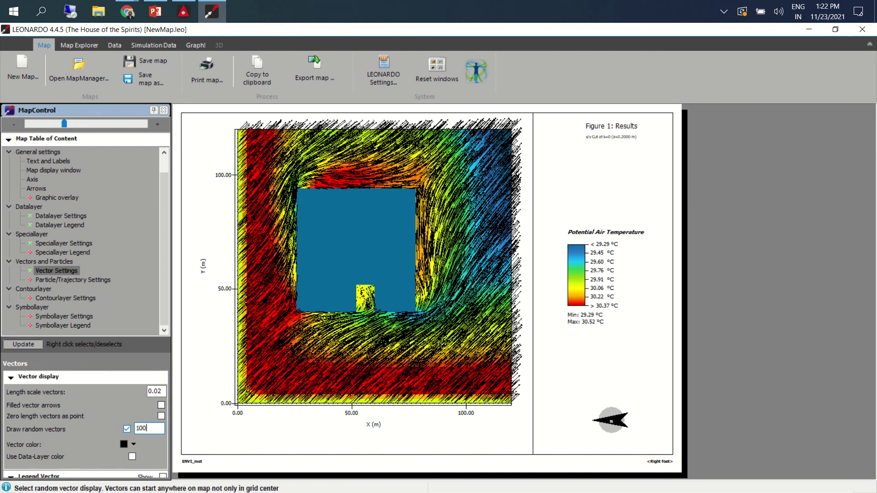
text(0)
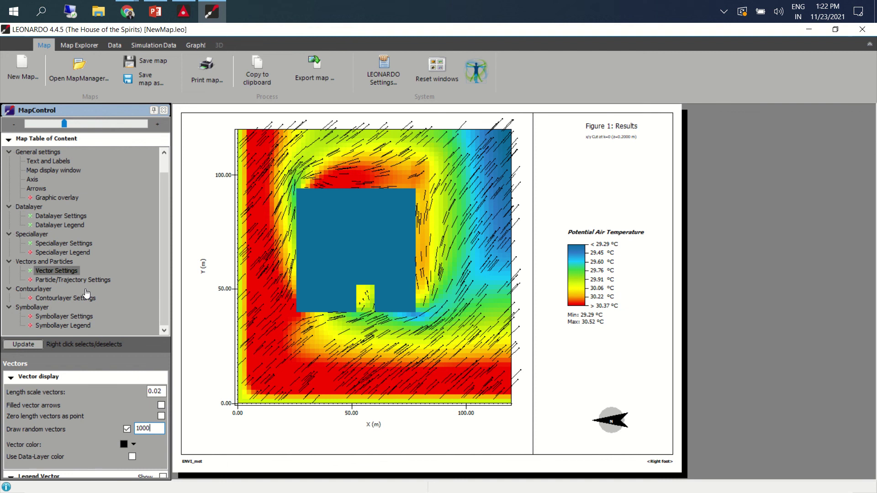
click(30, 345)
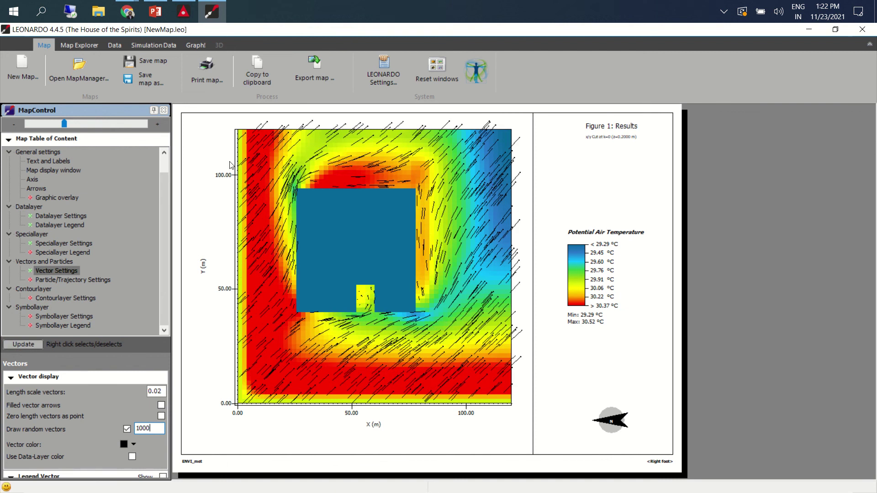
click(91, 49)
click(117, 46)
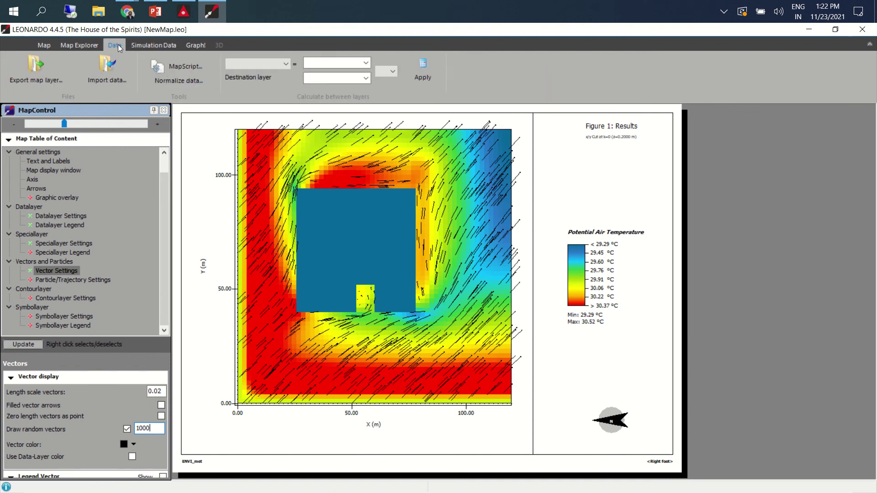
click(154, 45)
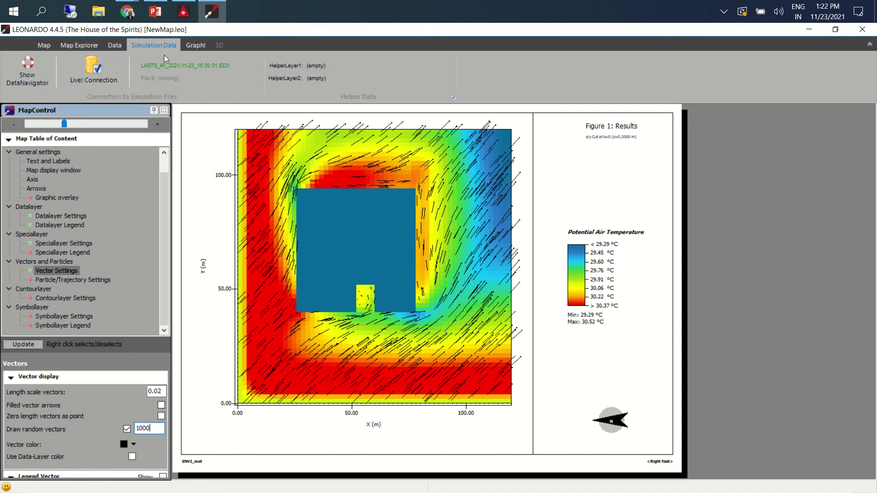
click(196, 46)
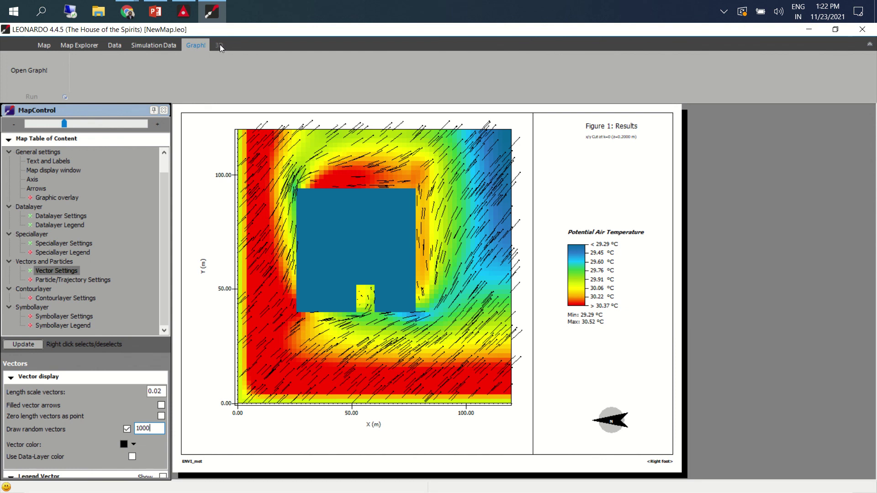
click(153, 46)
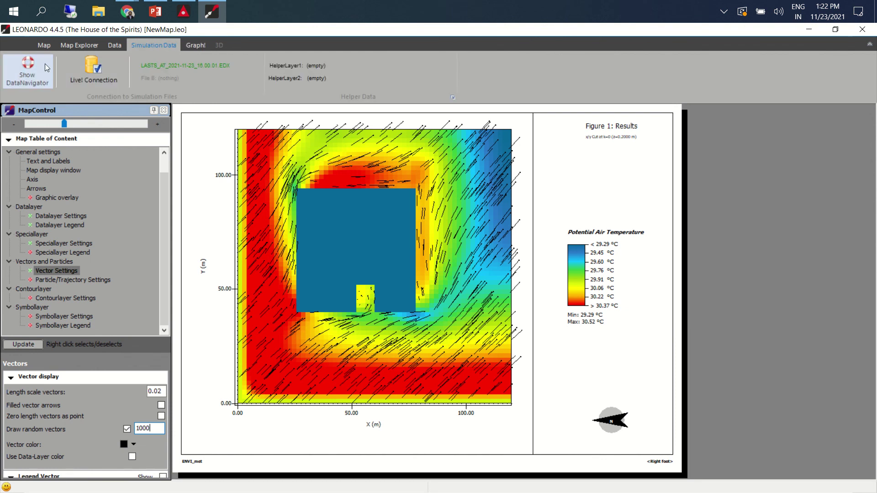
click(78, 45)
click(43, 46)
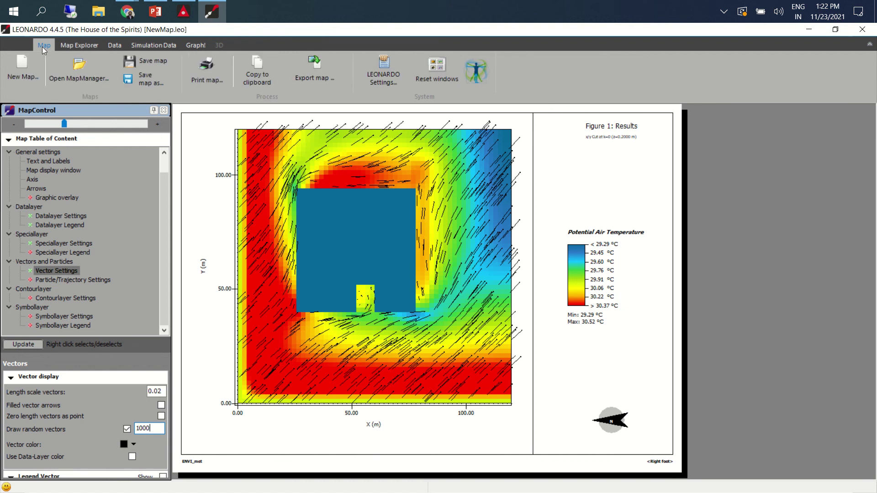
click(160, 49)
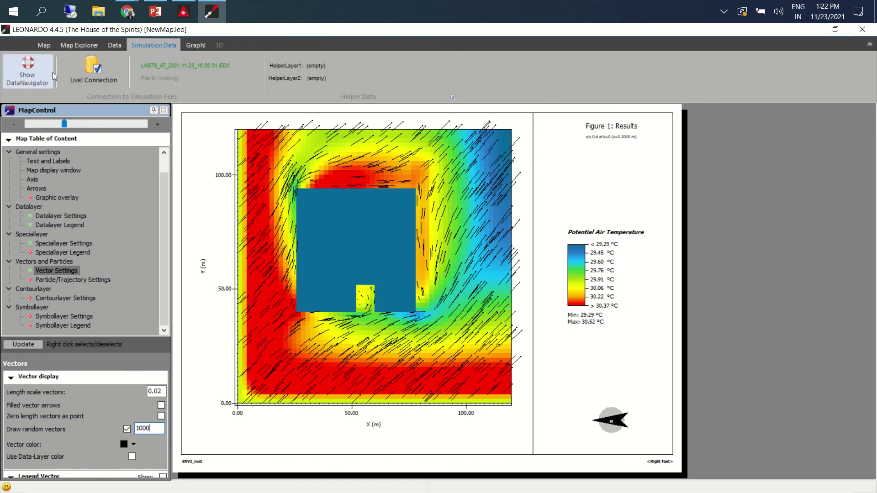
click(869, 44)
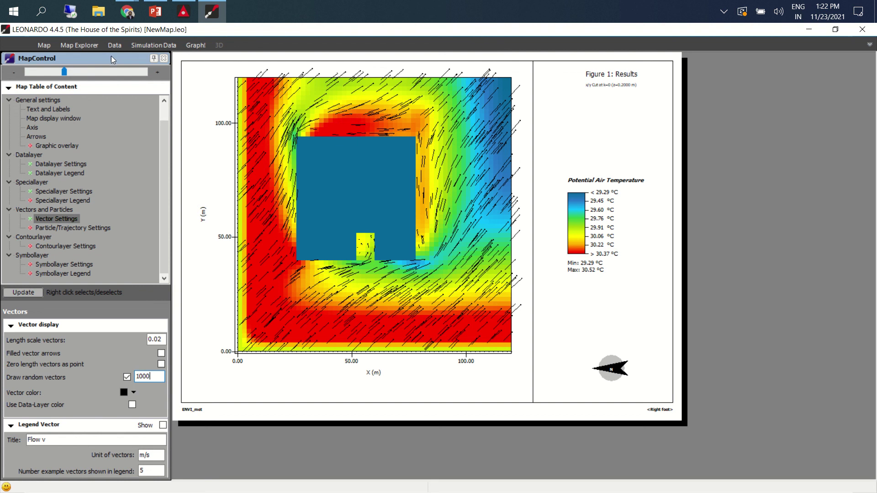
click(97, 47)
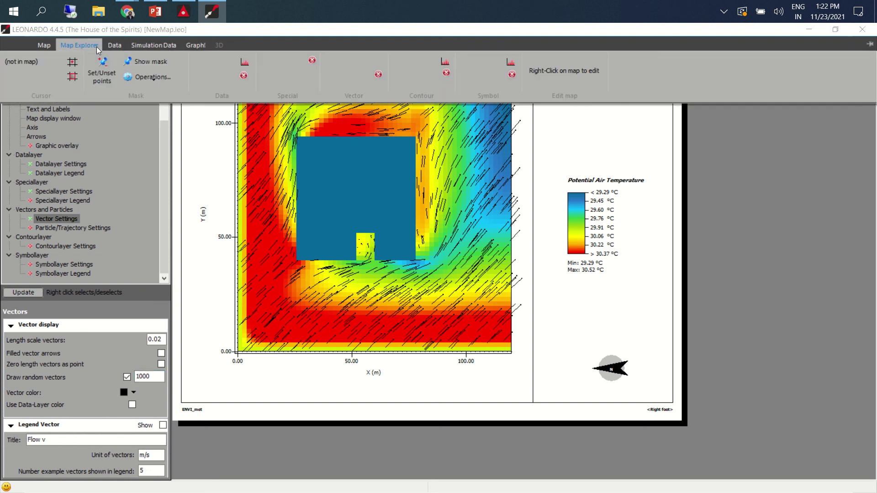
click(114, 46)
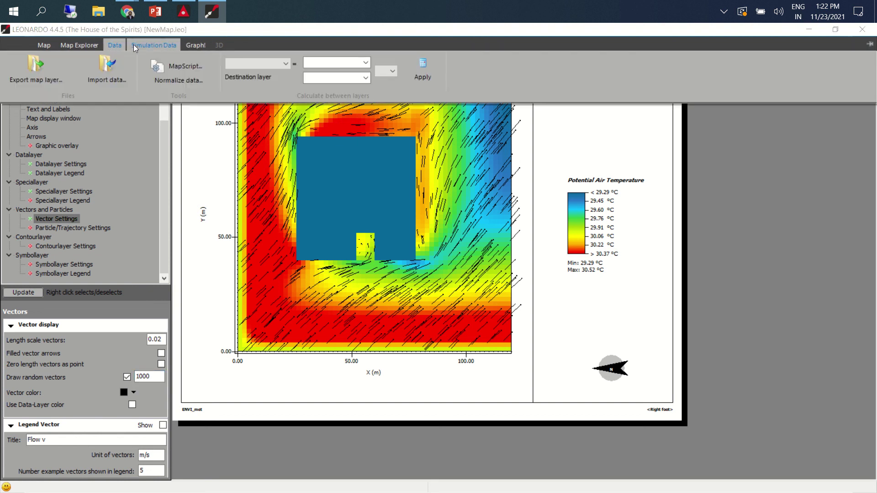
click(142, 45)
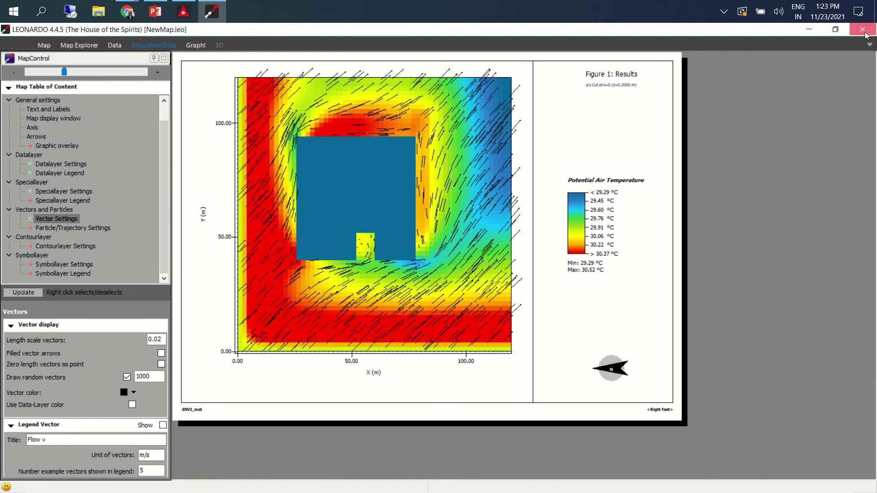
- Close LEONARDO and switch to ENVI-met Headquarter
click(862, 29)
click(183, 12)
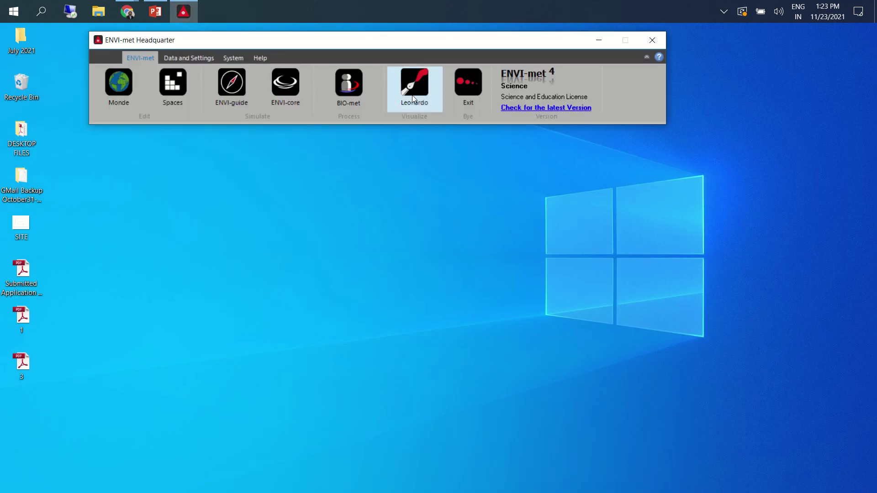
- Launch LEONARDO from ENVI-met Headquarter, clear the Headquarter window away and maximize LEONARDO
click(412, 98)
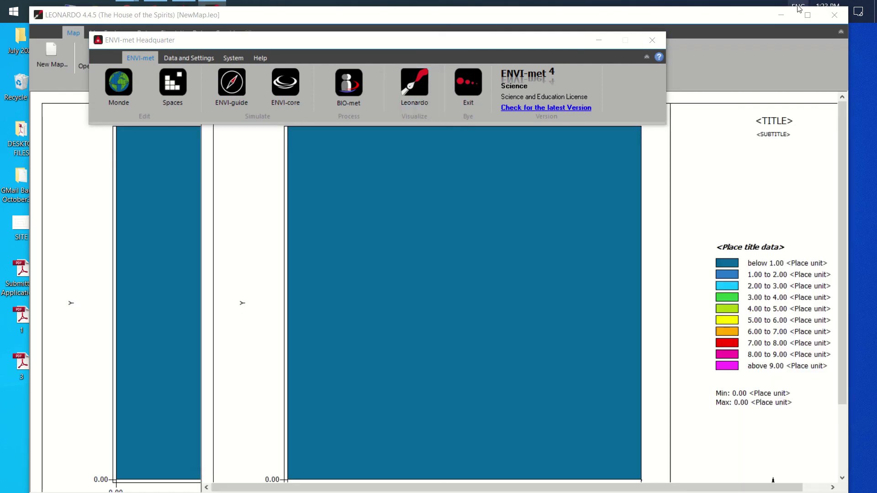
click(652, 40)
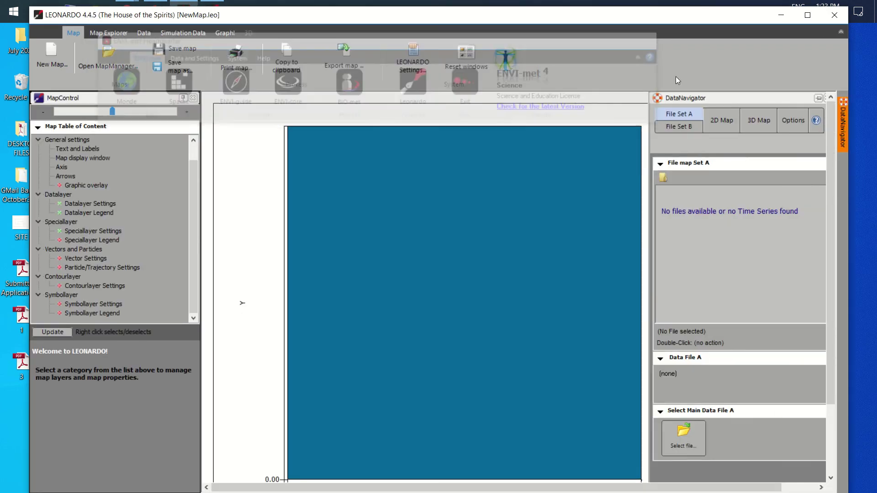
click(807, 15)
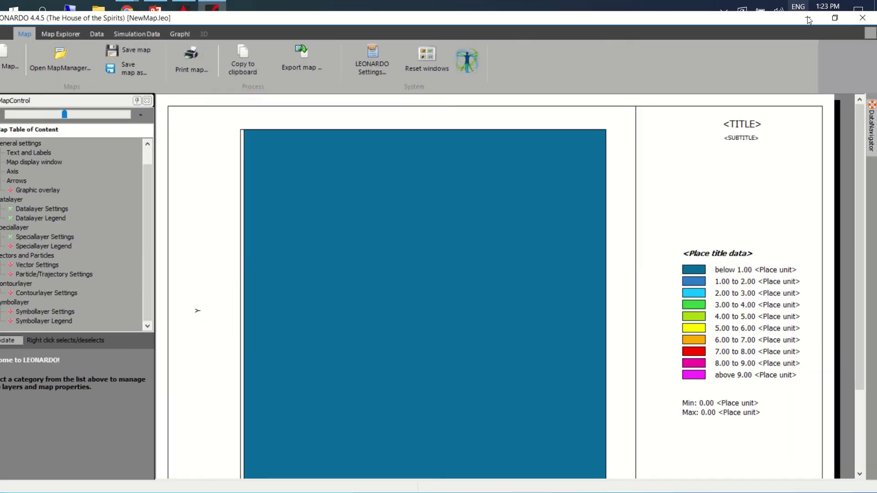
- Load LASTS_AT_2021-11-23_16.59.59.EDX from the atmosphere output folder as the main data file of File Set A
mouse_move(871, 132)
click(706, 456)
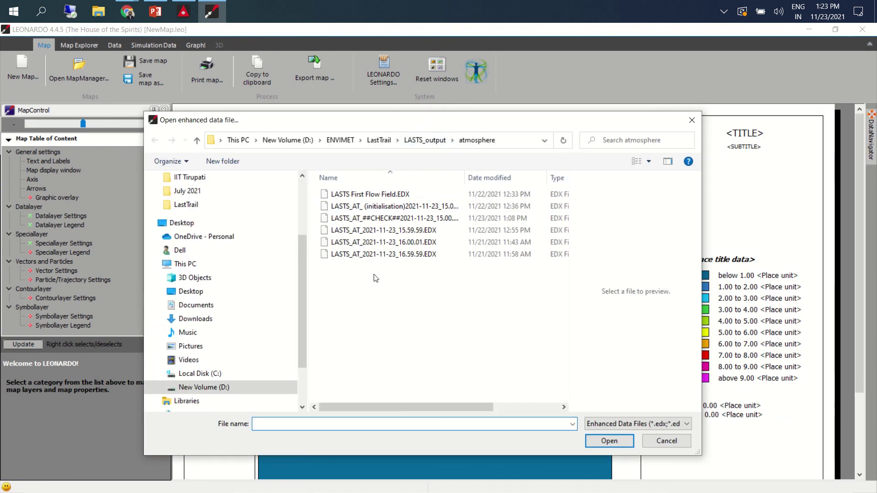
click(384, 254)
click(602, 439)
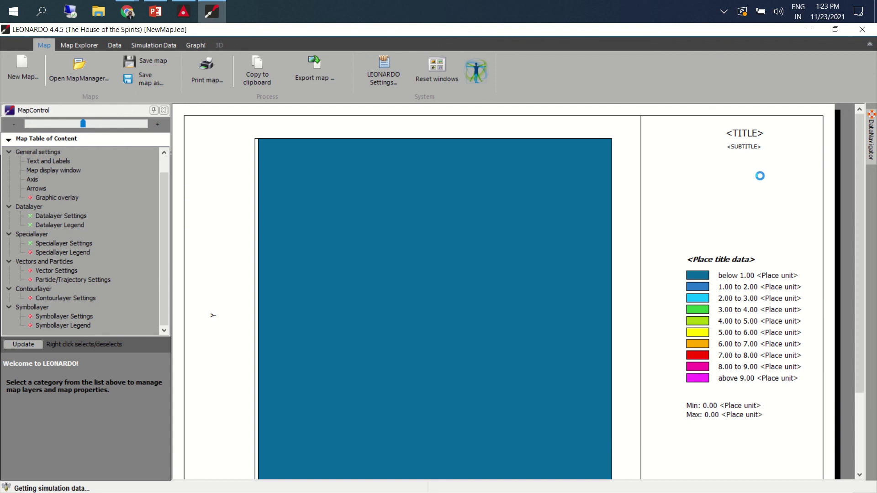
mouse_move(873, 142)
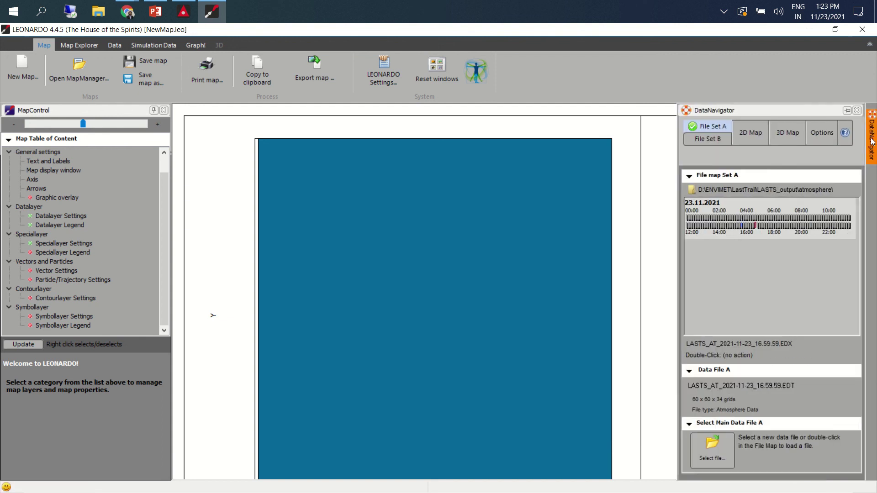
click(743, 225)
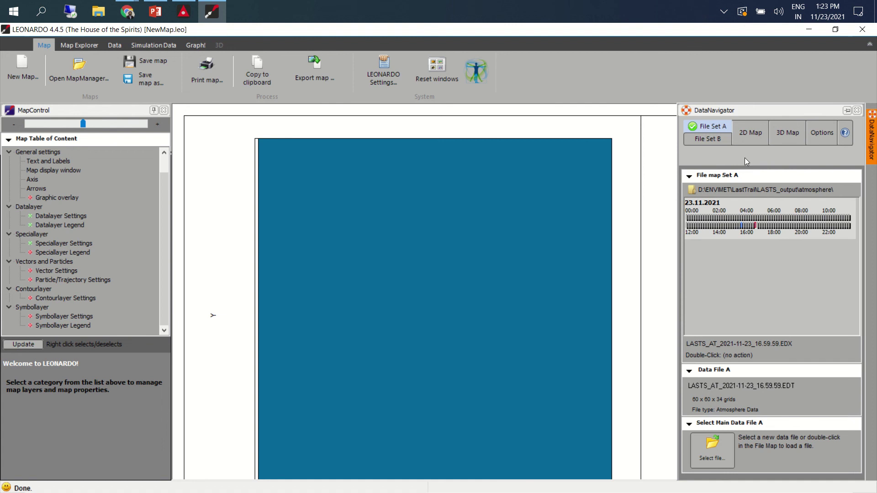
- Assign Potential Air Temperature as the data layer and extract File Set A to a 3D map
click(746, 134)
click(763, 212)
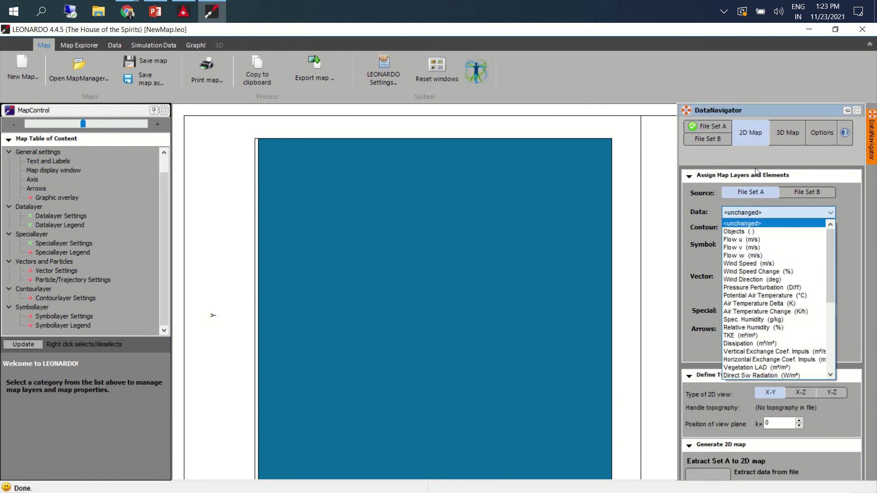
click(771, 296)
click(786, 138)
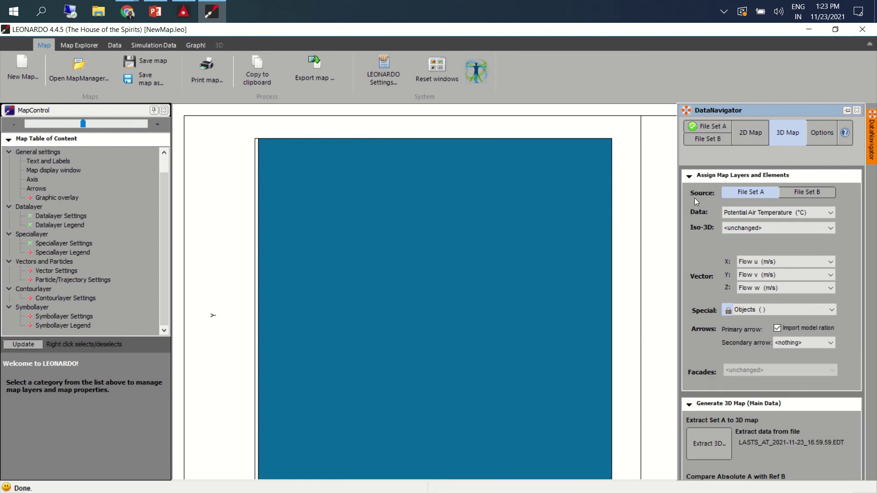
click(689, 177)
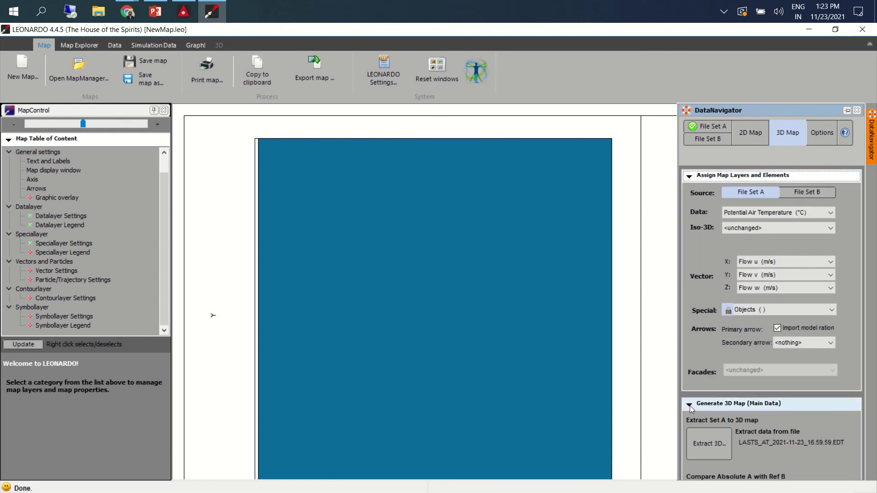
click(702, 447)
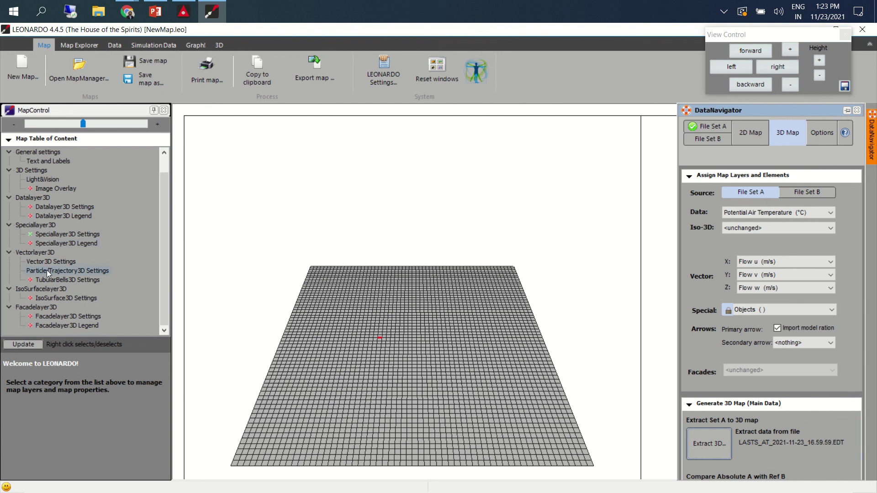
- Turn on the 3D data layer and its legend for the Potential Air Temperature map
right_click(58, 206)
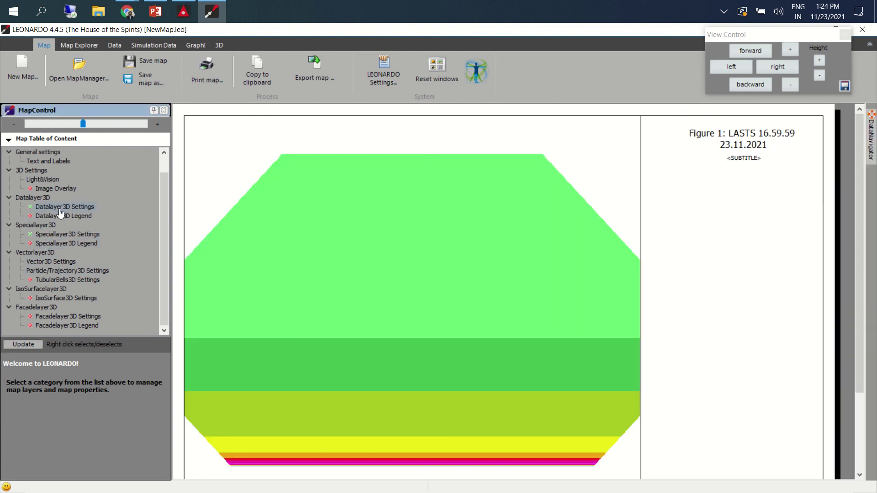
right_click(60, 217)
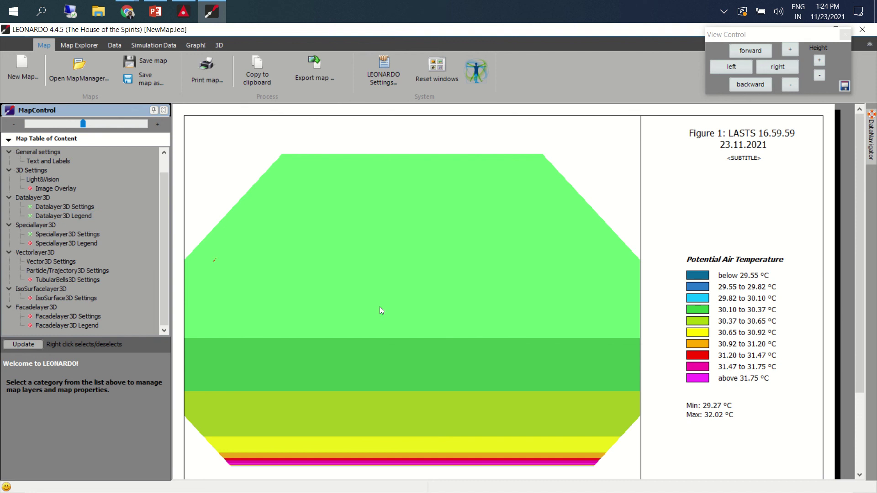
click(448, 381)
- Change the 3D map's data layer to Wind Speed and extract the 3D map again
click(870, 141)
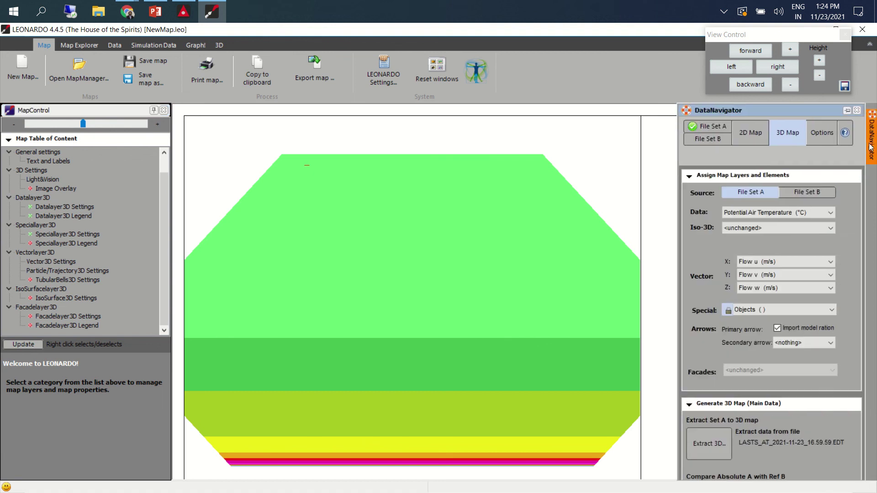
click(764, 213)
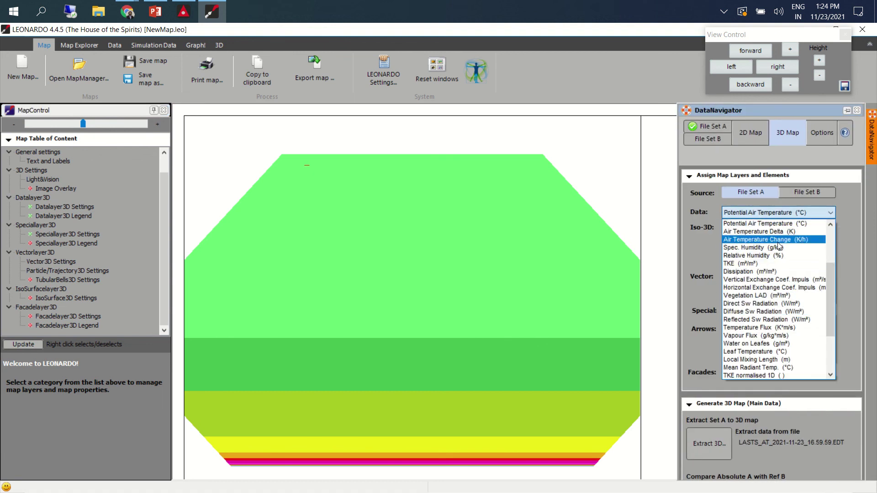
scroll(780, 249, up, 3)
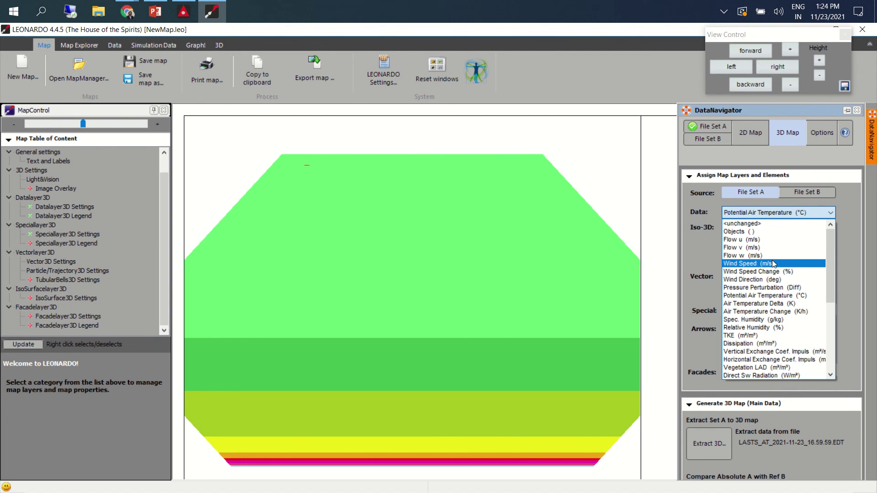
click(772, 263)
click(711, 442)
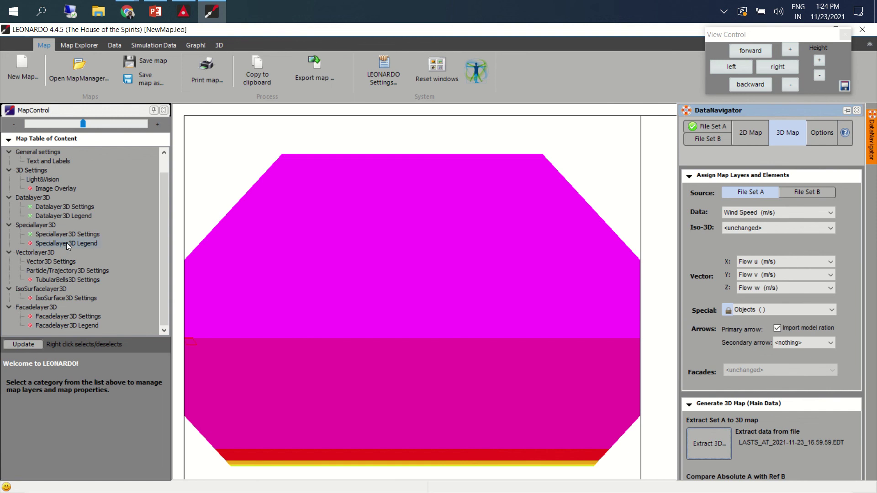
- Turn on the Speciallayer3D legend and the TubularBells3D layer for the Wind Speed map
right_click(67, 243)
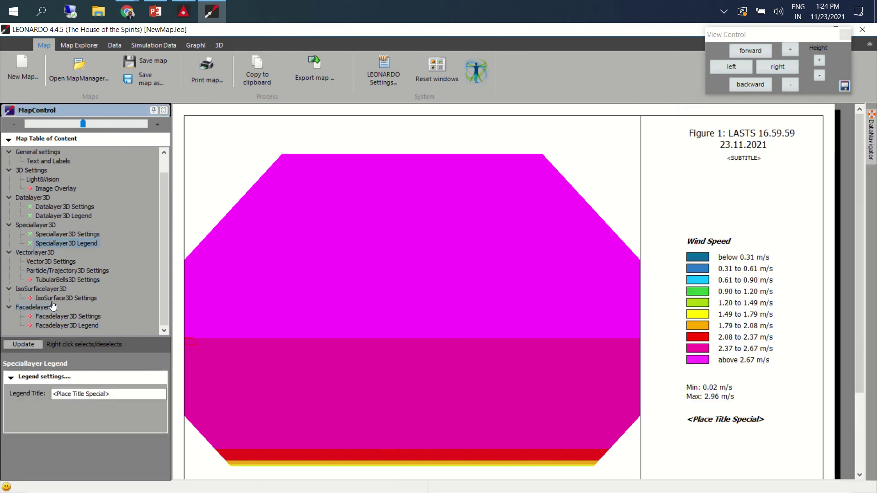
right_click(49, 280)
click(12, 378)
click(12, 377)
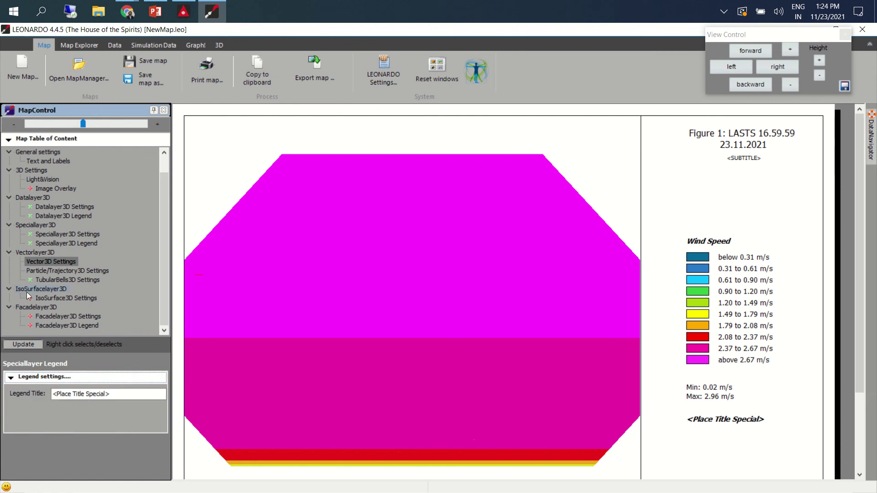
- Load the ENVI-met default special definitions in the Speciallayer3D settings
click(42, 245)
click(60, 234)
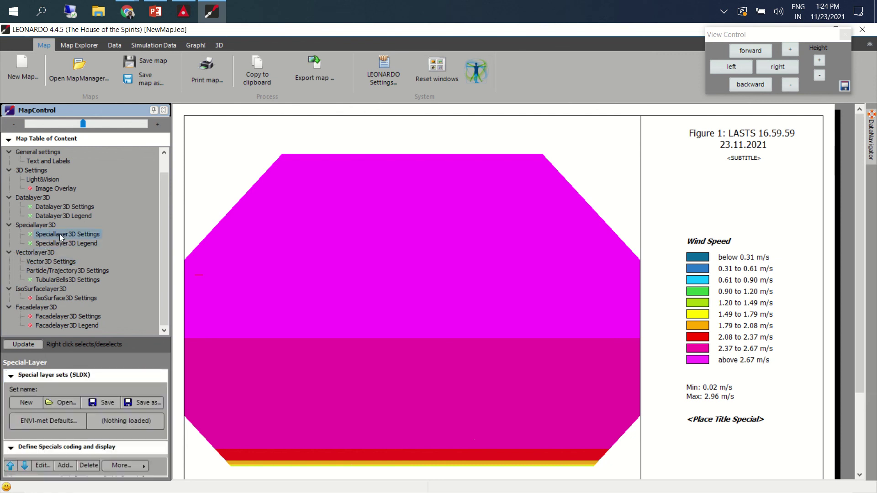
right_click(59, 234)
right_click(63, 234)
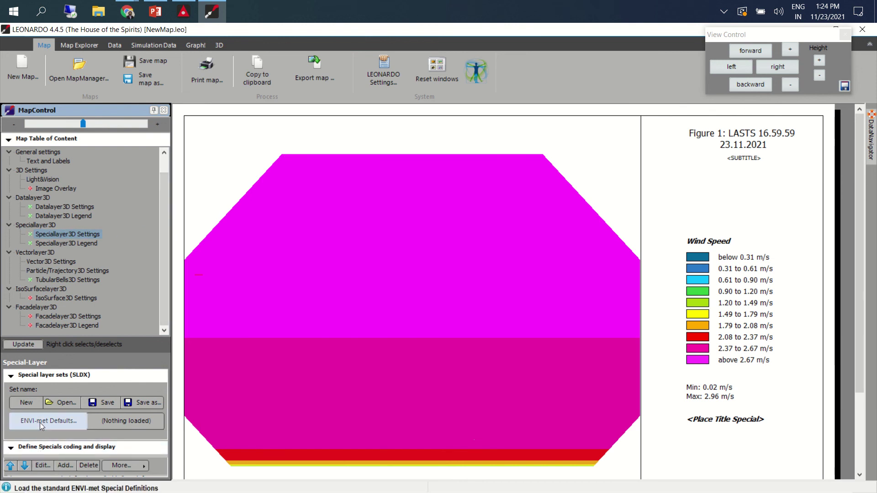
click(40, 423)
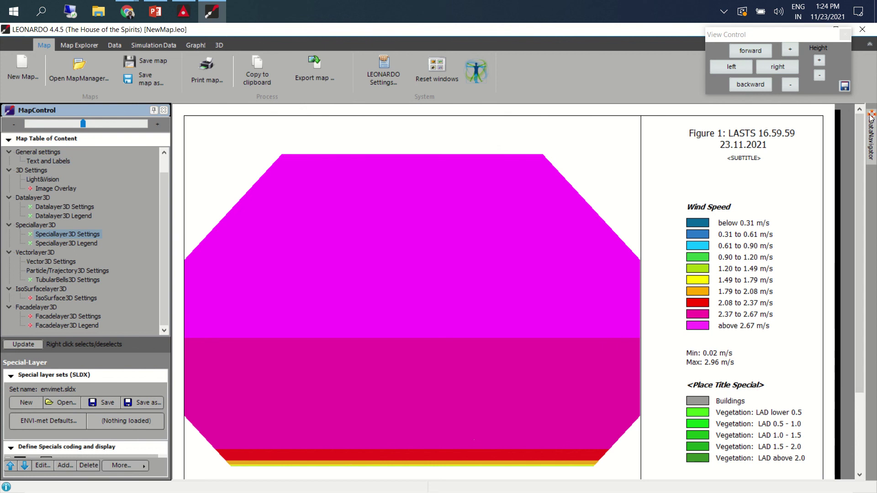
- Close the 3D view control and extract a 2D X-Y map of Potential Air Temperature from File Set A
click(845, 36)
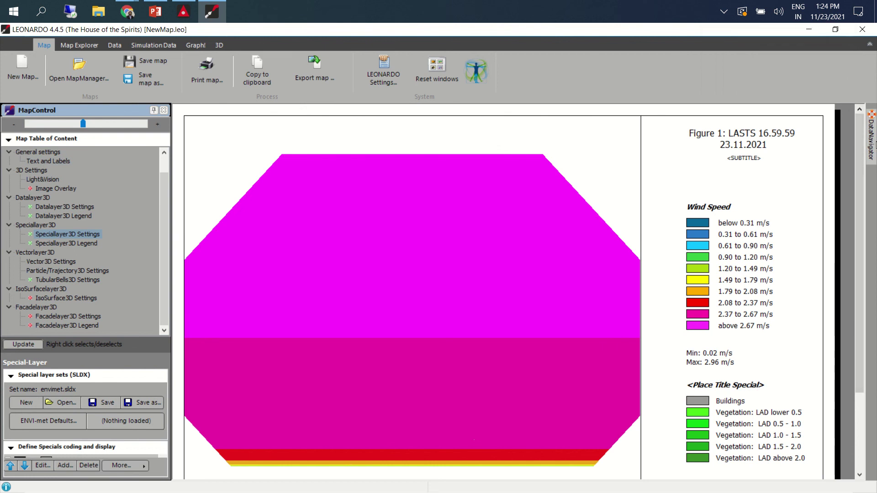
click(872, 143)
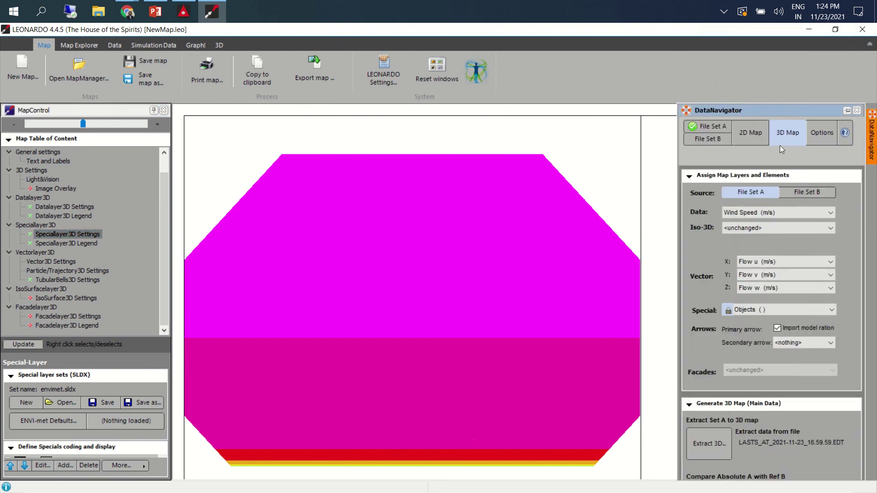
click(757, 133)
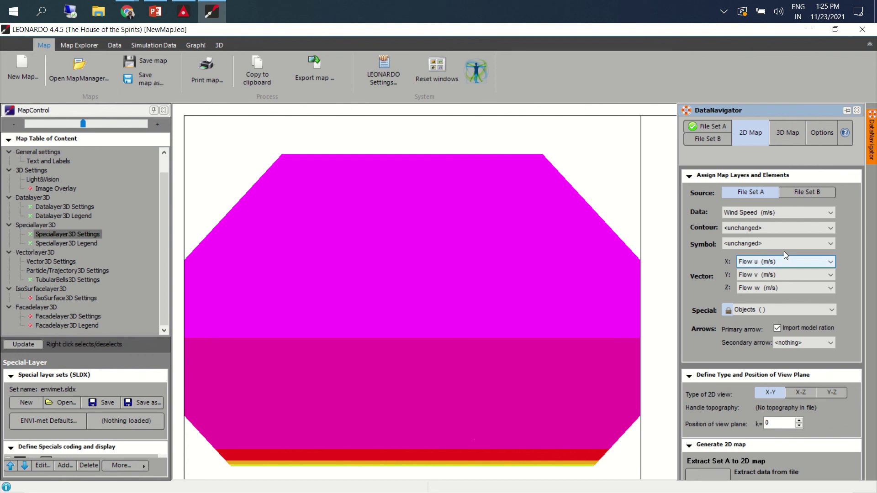
click(785, 216)
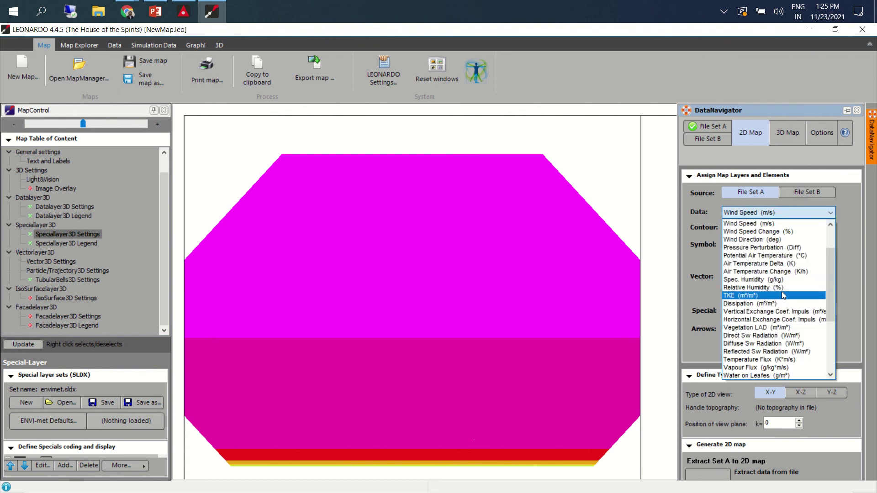
click(779, 258)
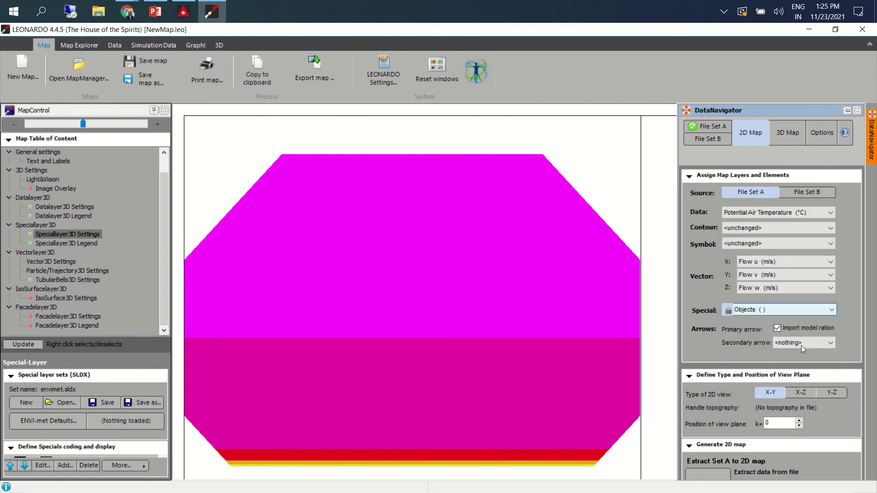
click(713, 472)
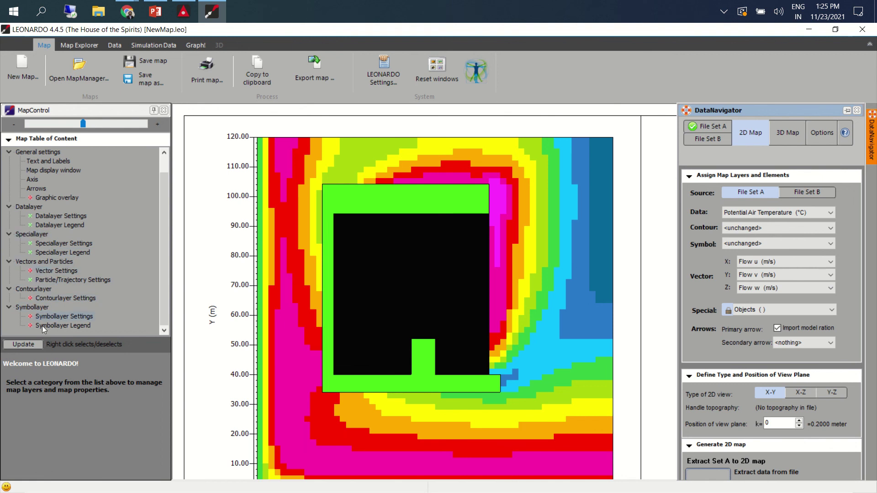
- Review the 2D map's Datalayer settings, Datalayer legend and Speciallayer settings
click(53, 216)
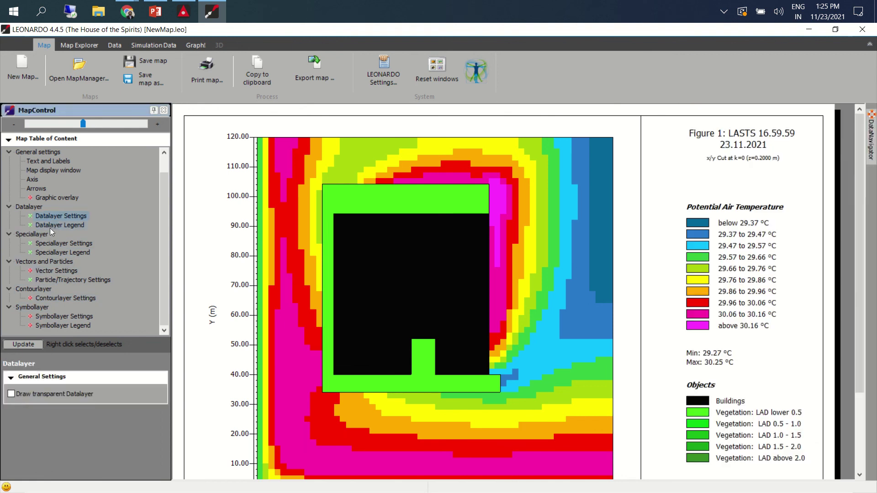
click(53, 226)
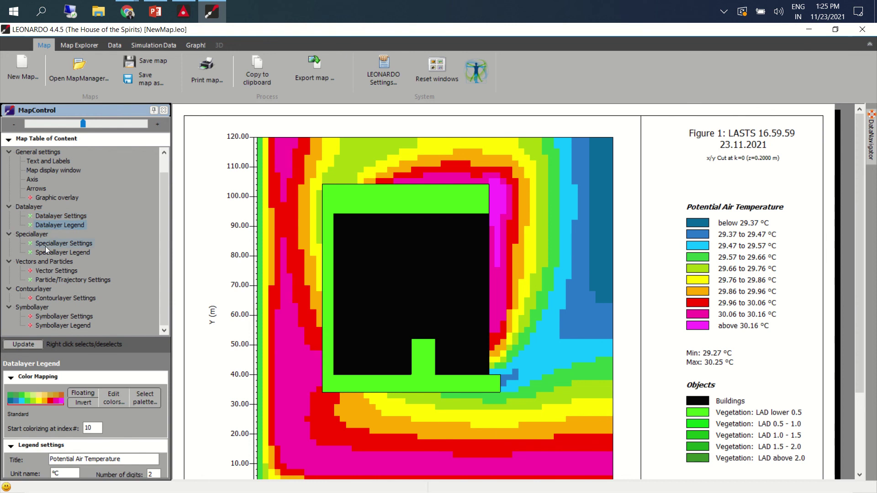
click(48, 243)
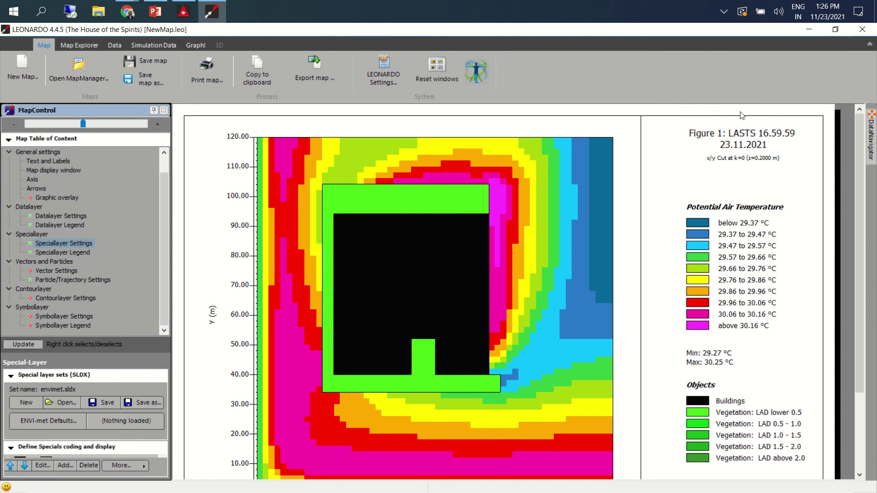
- Close LEONARDO, switch back to ENVI-met Headquarter and launch BIO-met
click(862, 33)
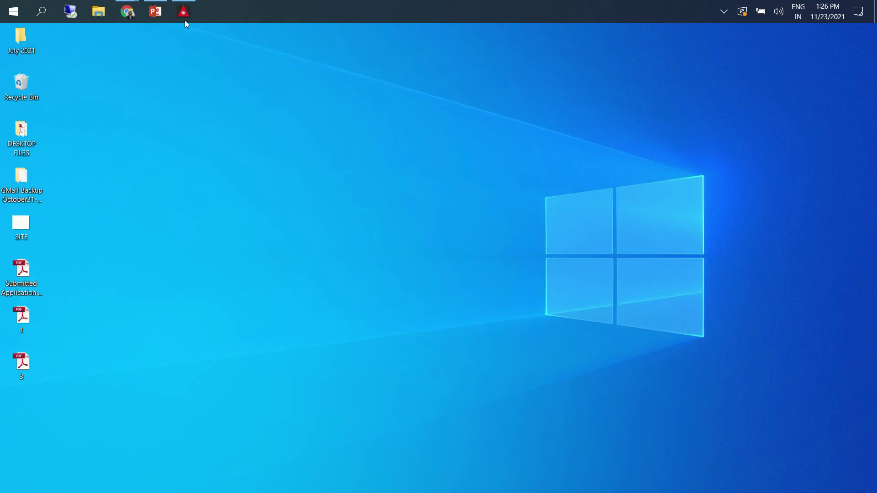
click(191, 18)
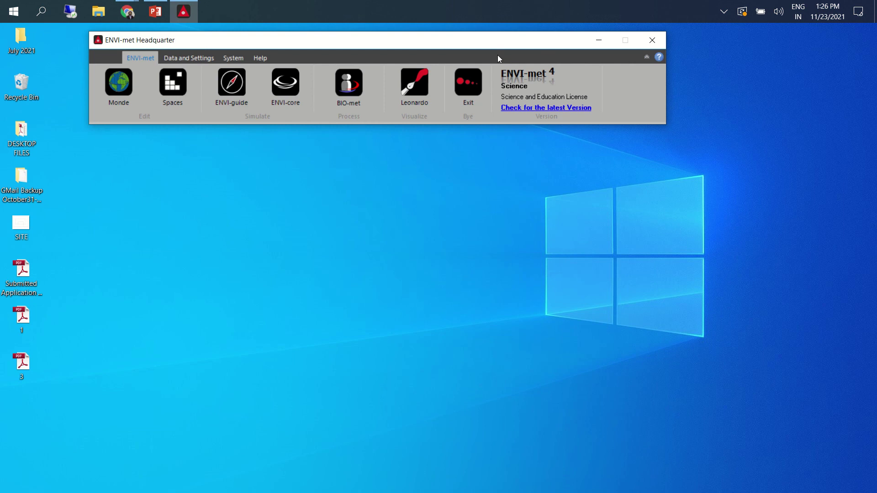
click(339, 100)
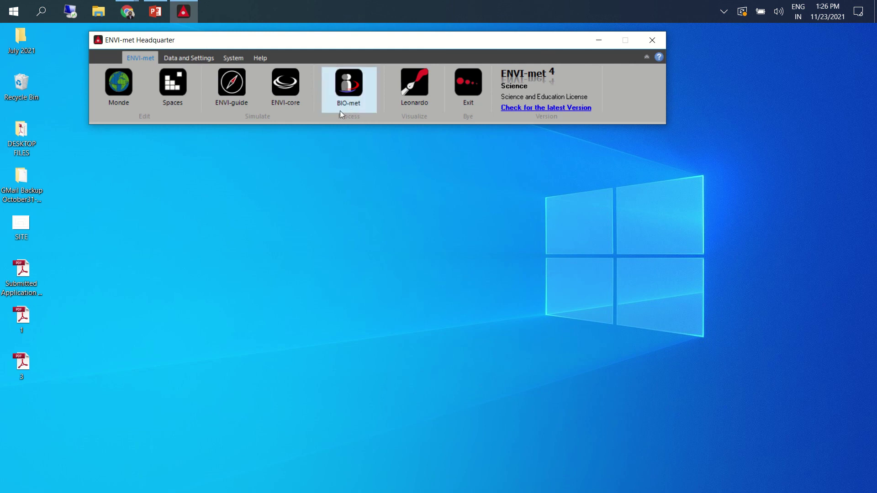
click(347, 107)
click(347, 104)
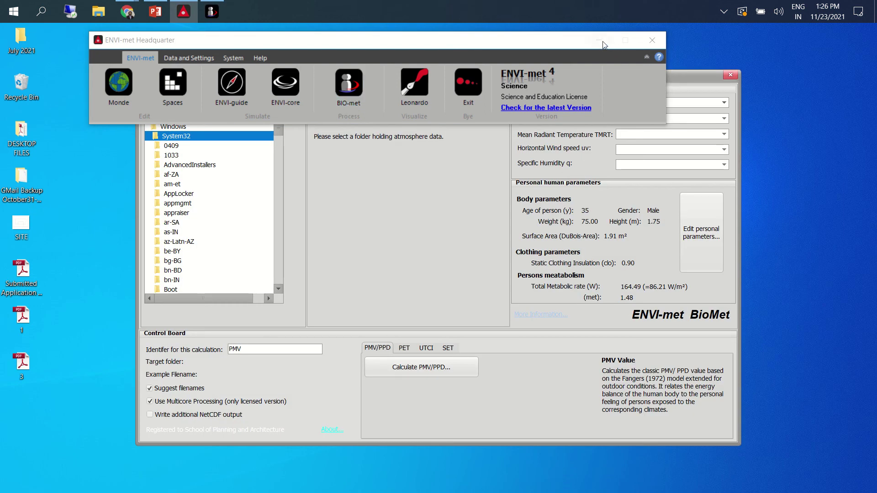
- Minimise ENVI-met Headquarter and select D:\ENVIMET\LastTrail\LASTS_output\atmosphere as the BioMet data folder
click(599, 41)
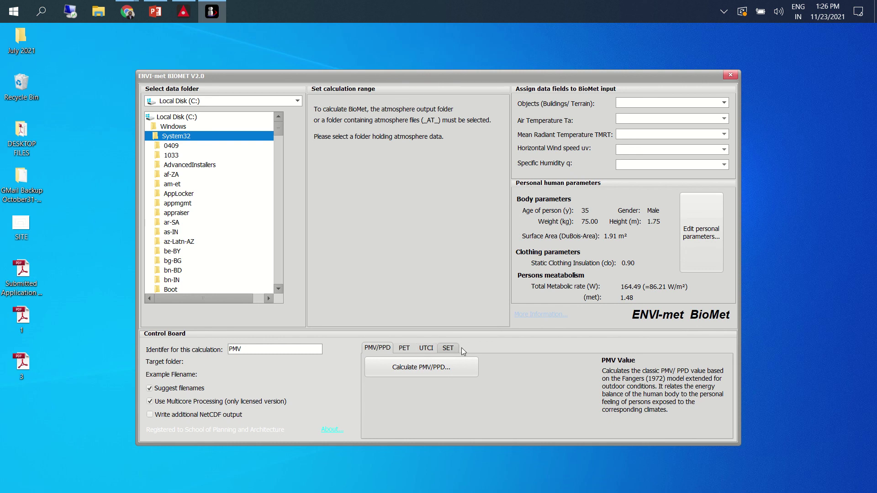
click(663, 103)
click(412, 145)
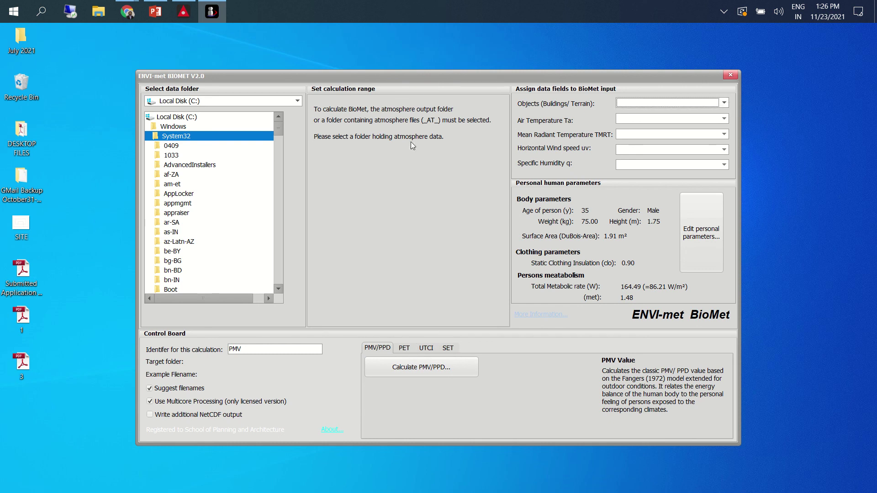
scroll(178, 257, down, 20)
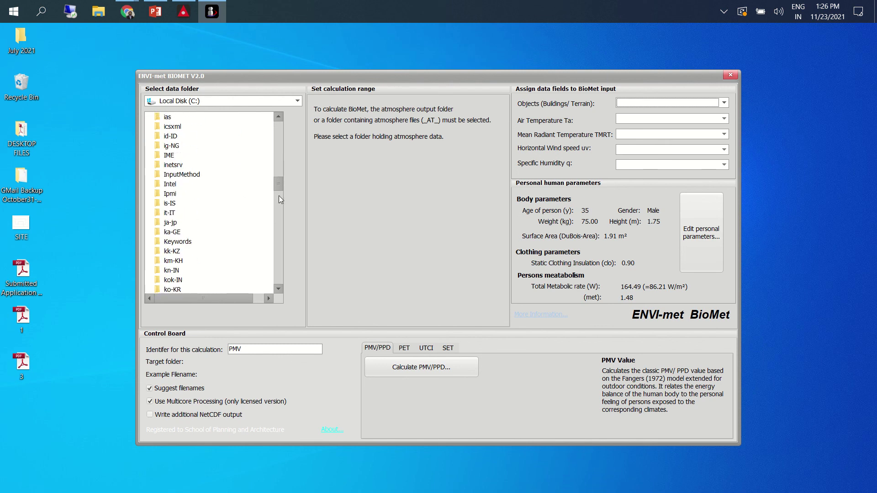
mouse_move(278, 187)
mouse_down()
mouse_move(281, 123)
mouse_move(278, 291)
mouse_move(283, 187)
mouse_up()
click(288, 105)
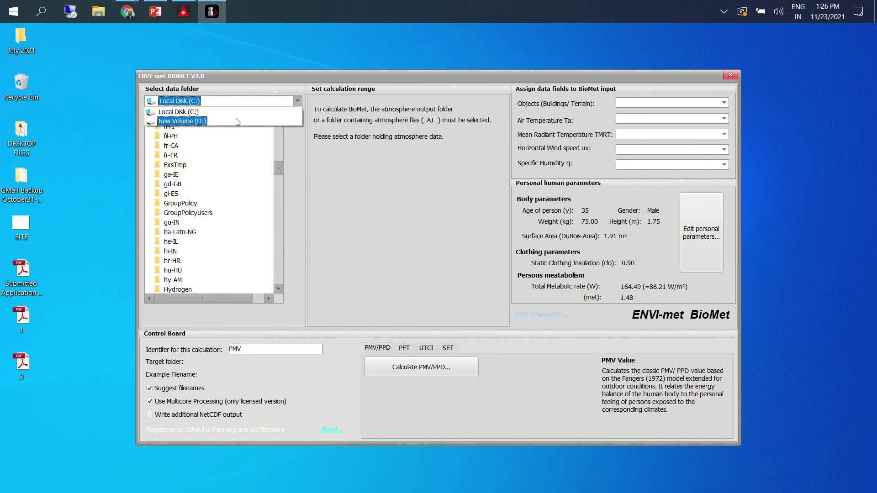
click(235, 119)
double_click(173, 136)
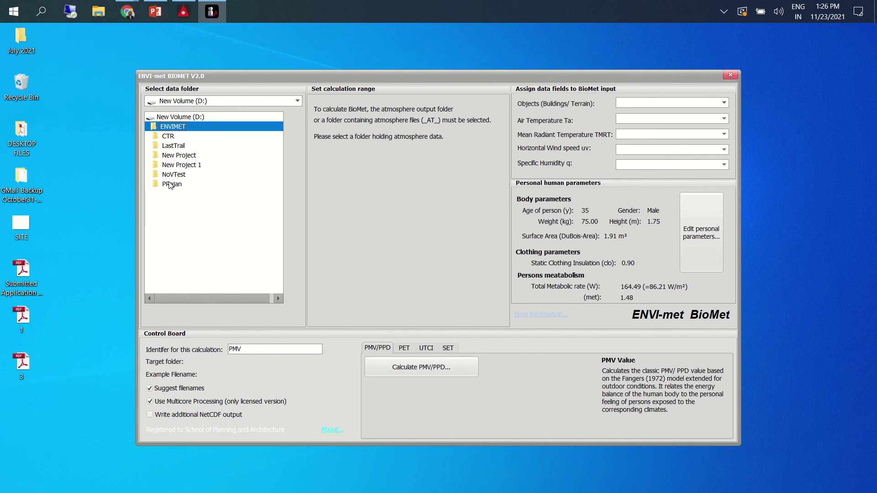
double_click(174, 146)
double_click(176, 147)
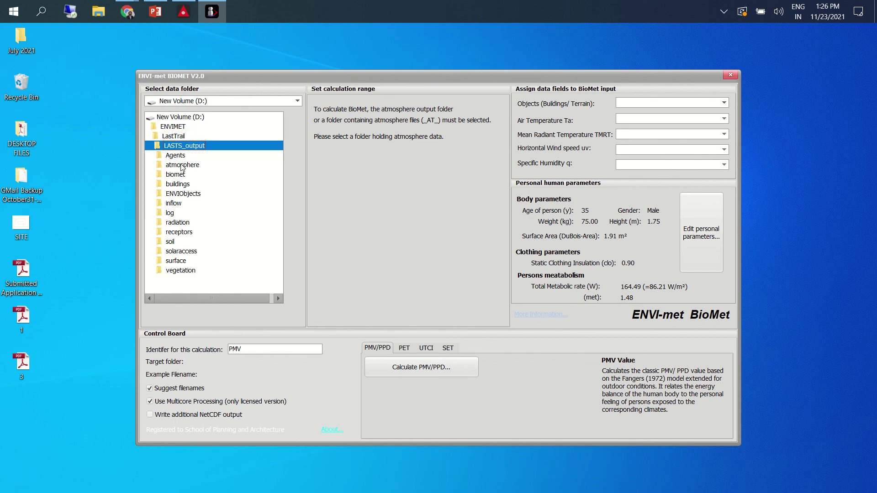
double_click(182, 166)
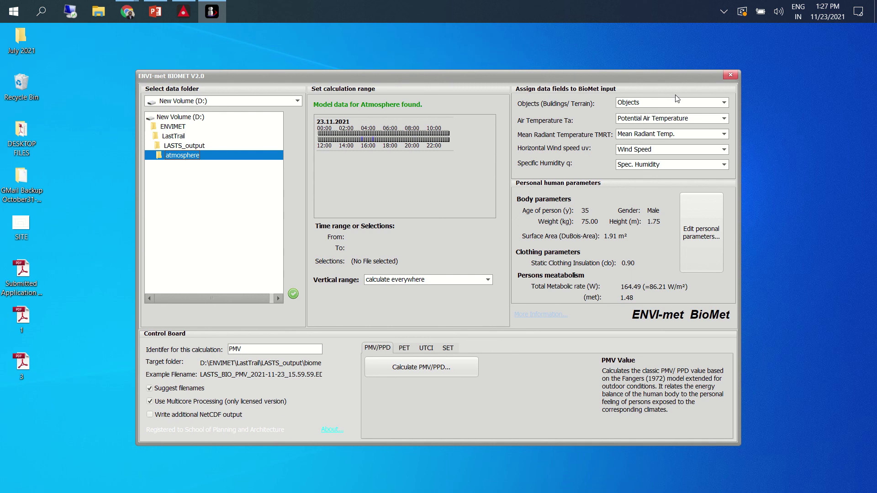
- Try Wind Speed Change as the Objects (Buildings/ Terrain) data field and restore it to Objects
click(690, 103)
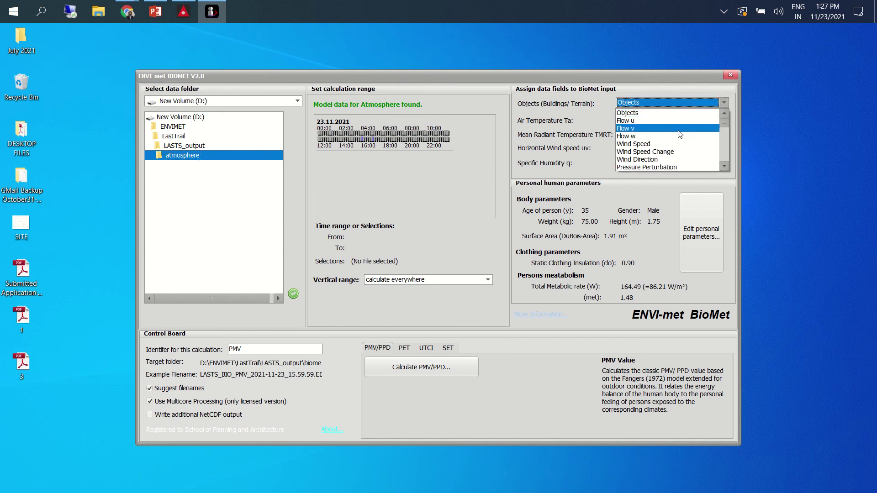
click(670, 155)
click(671, 103)
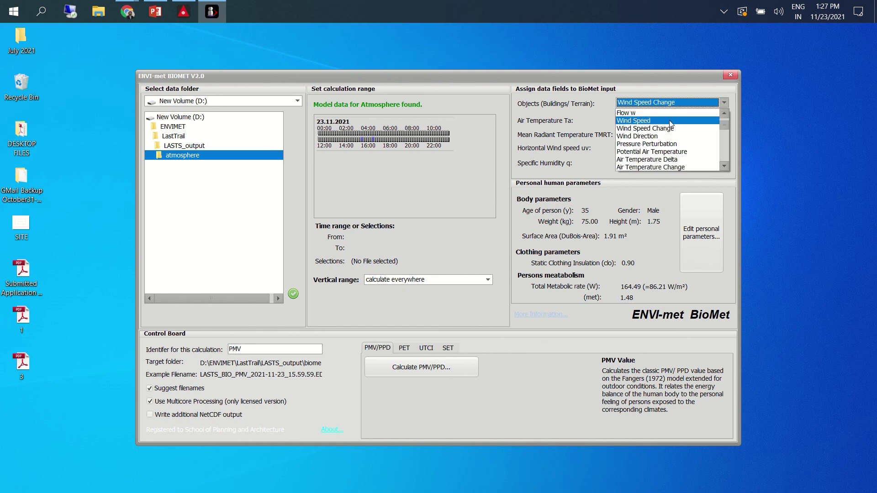
click(674, 113)
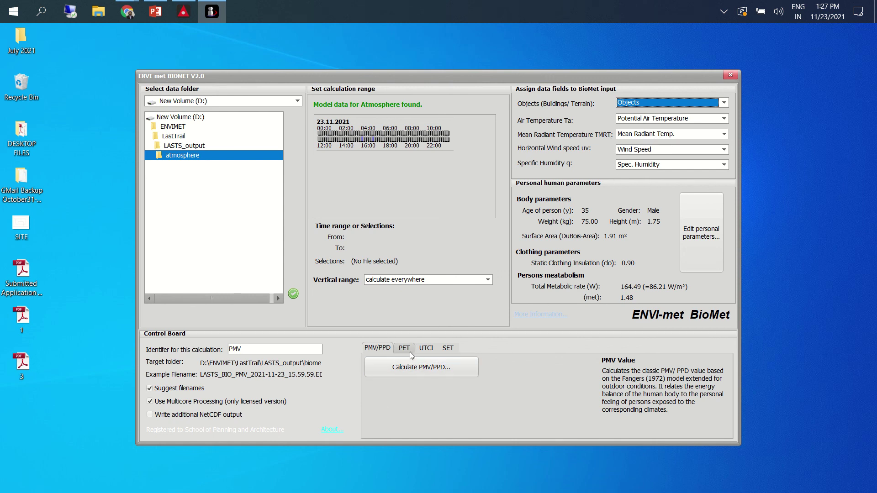
- Try to calculate UTCI and PMV/PPD for the selected atmosphere data
click(423, 348)
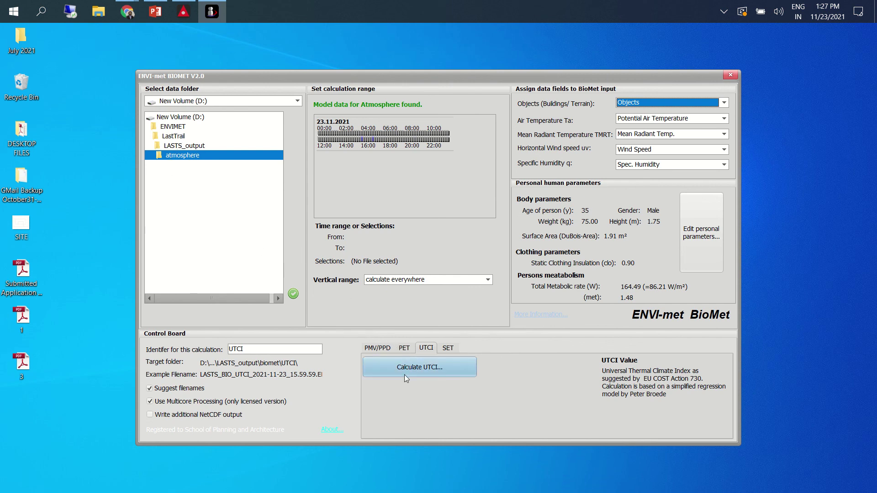
click(436, 368)
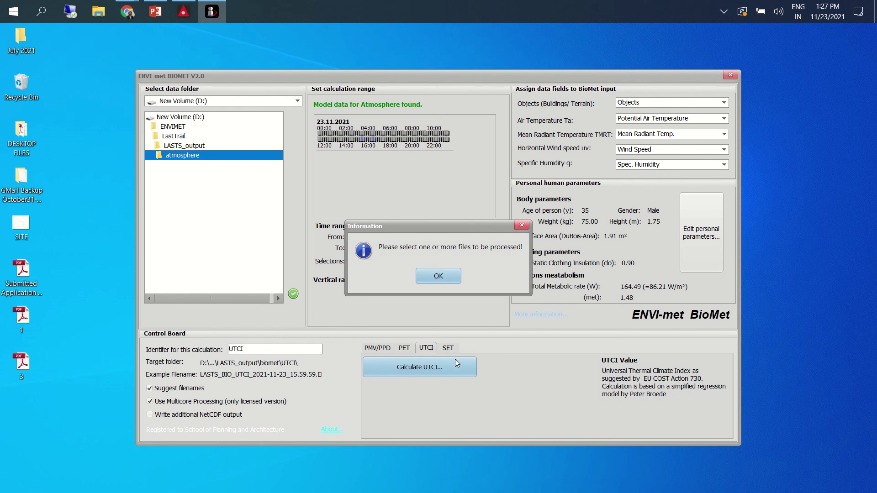
click(438, 278)
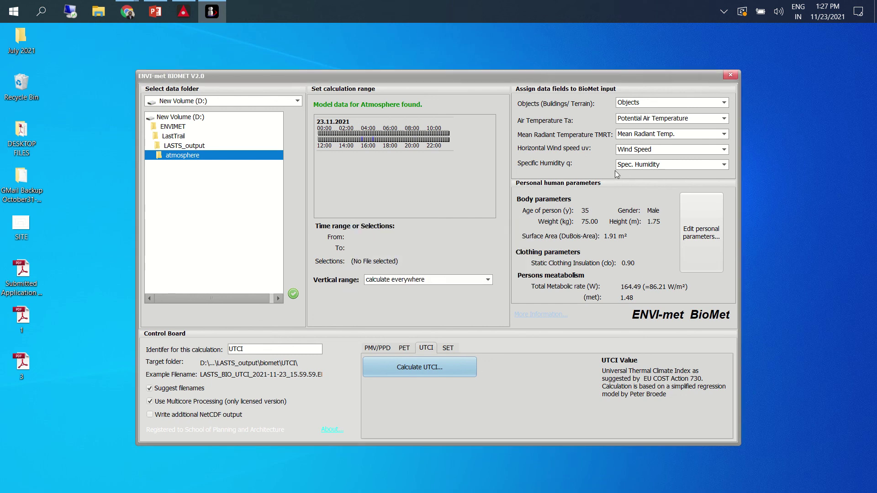
click(377, 349)
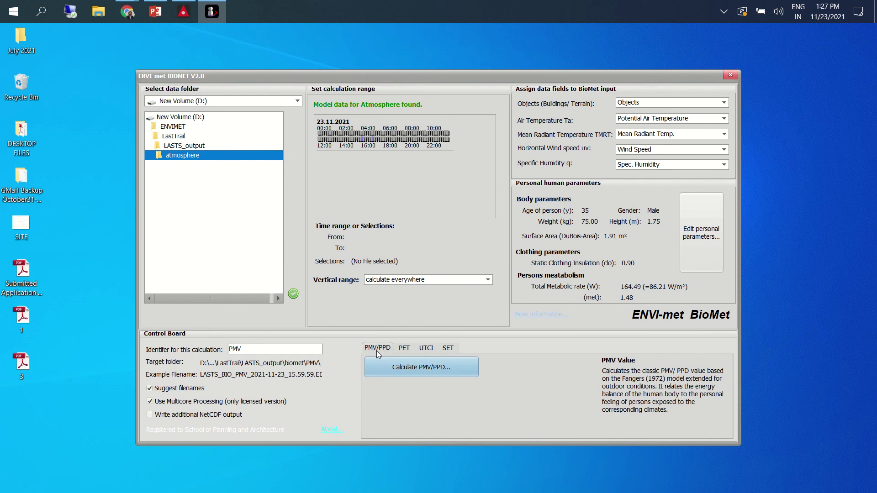
click(401, 368)
key(Return)
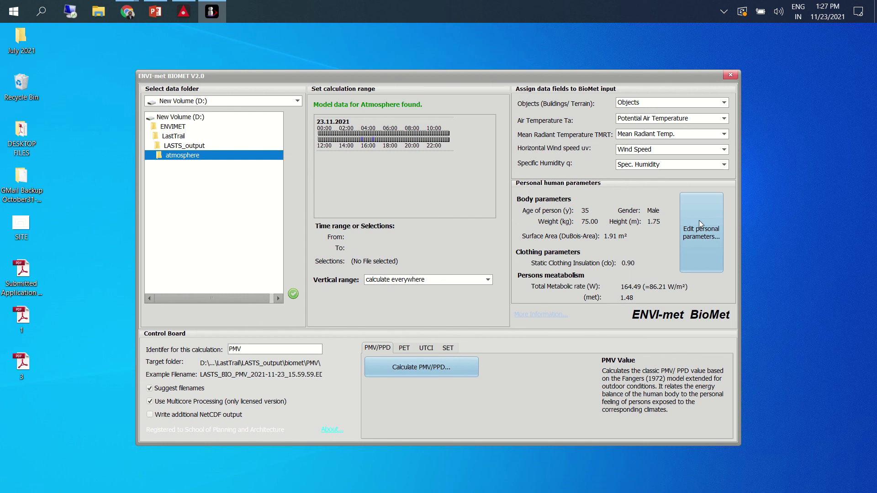
- Assign Wind Speed to the Objects (Buildings/ Terrain) data field and try to calculate PMV/PPD
click(401, 281)
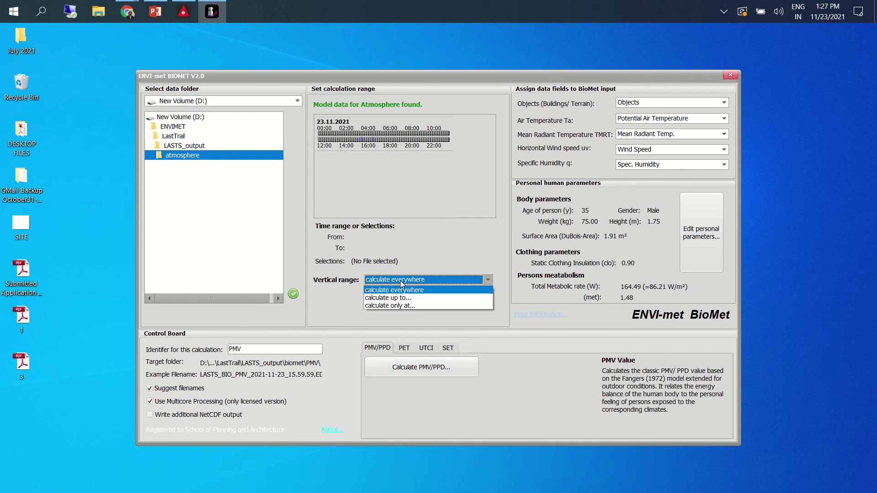
click(417, 268)
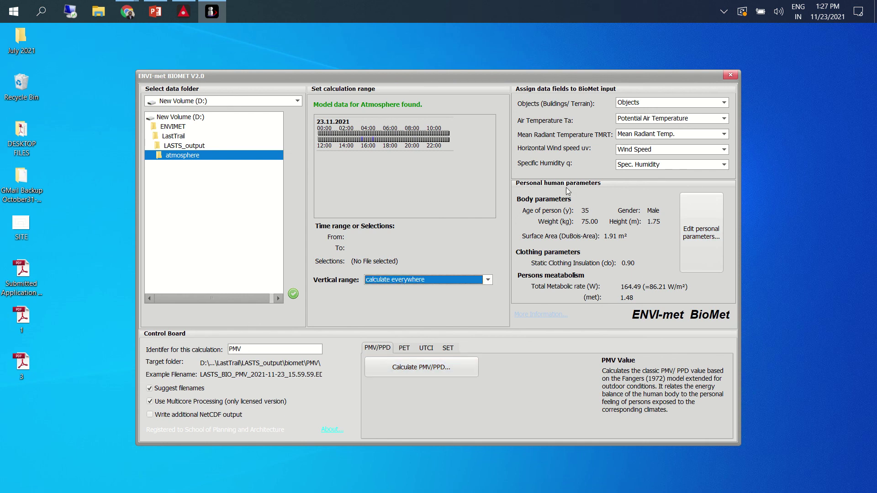
click(657, 102)
click(660, 145)
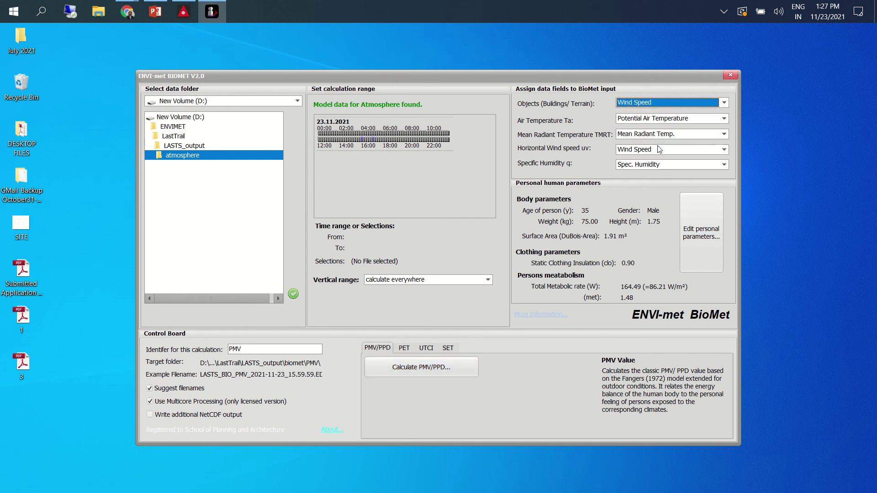
click(438, 369)
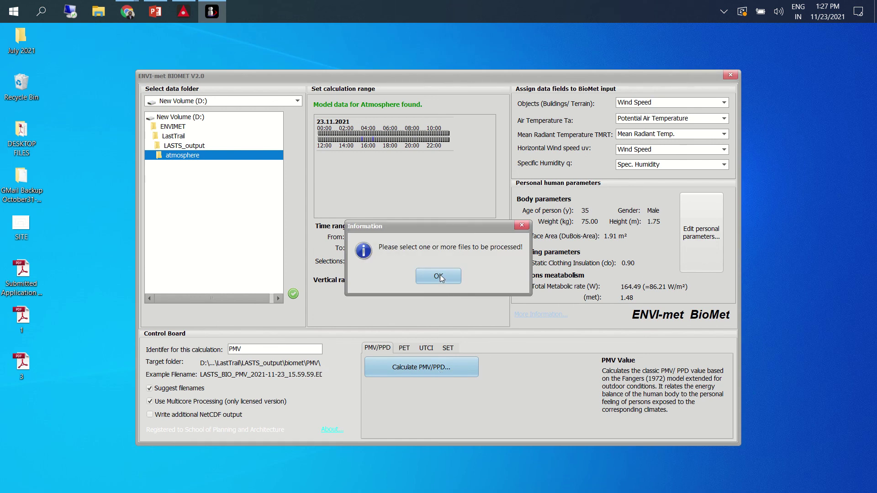
click(438, 275)
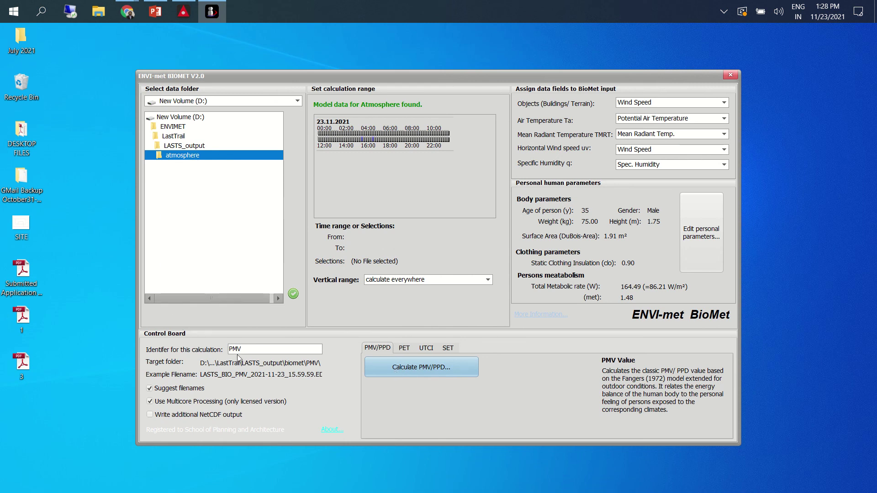
- Reload the atmosphere folder from LASTS_output and keep the vertical range at calculate everywhere
click(180, 146)
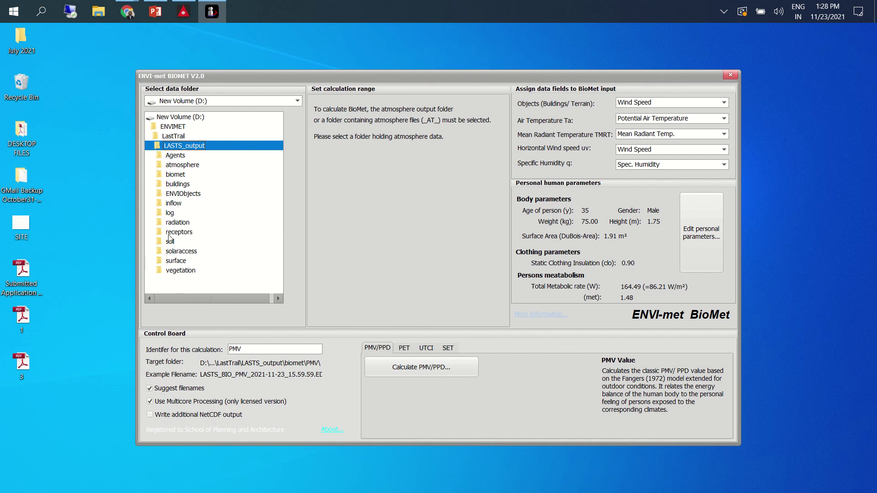
double_click(169, 166)
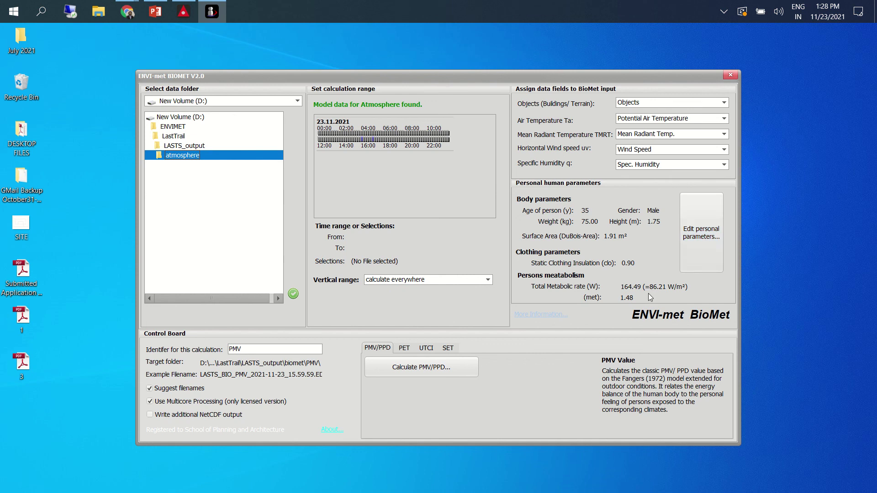
click(426, 282)
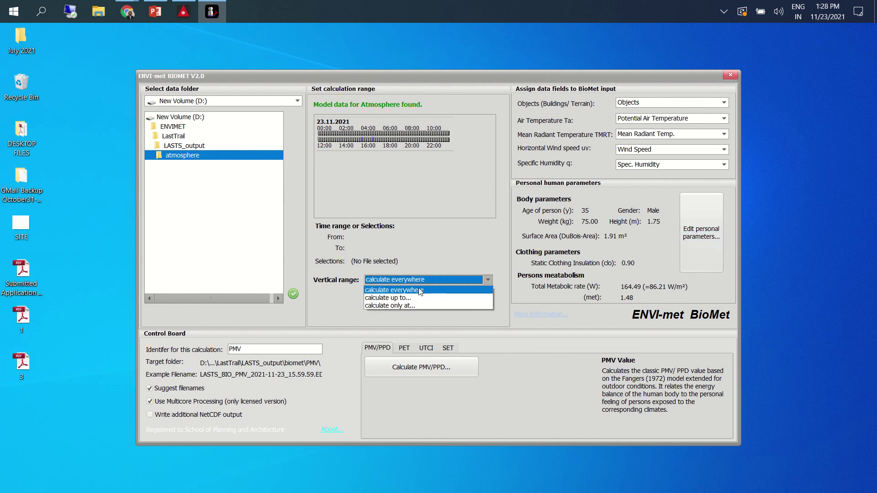
click(420, 287)
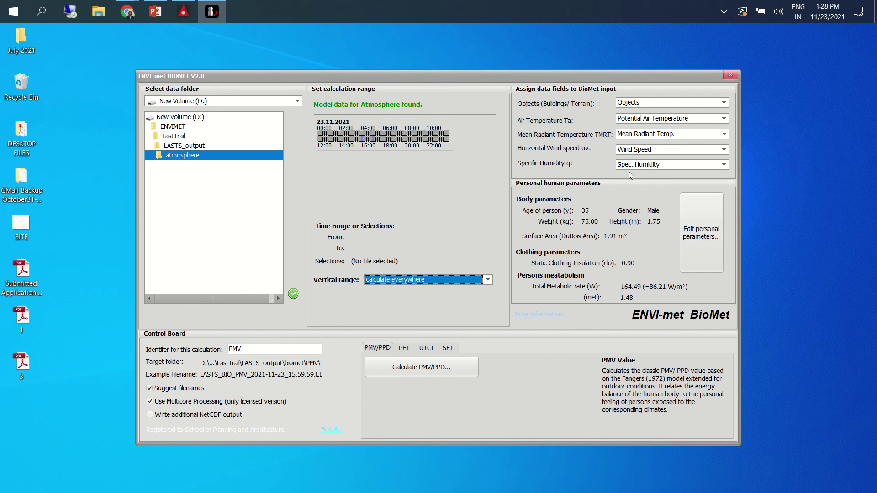
- Update the data in the personal human parameters dialog and accept the existing settings
click(697, 246)
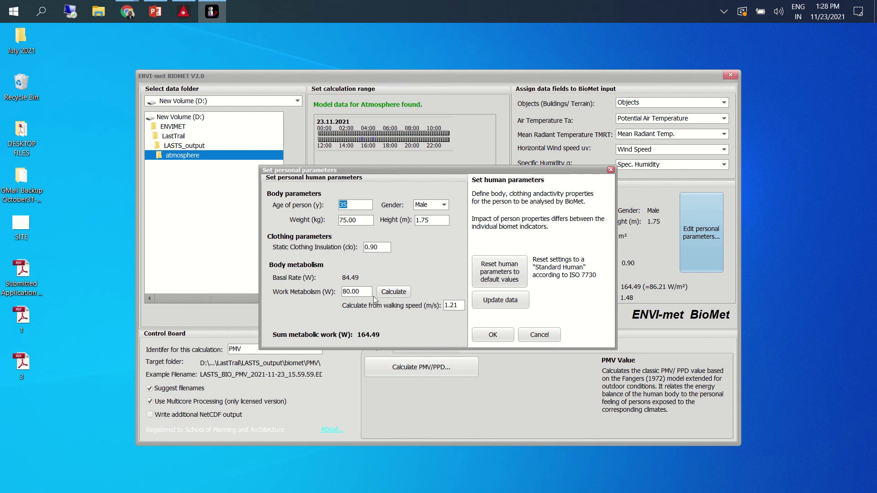
click(500, 299)
click(495, 333)
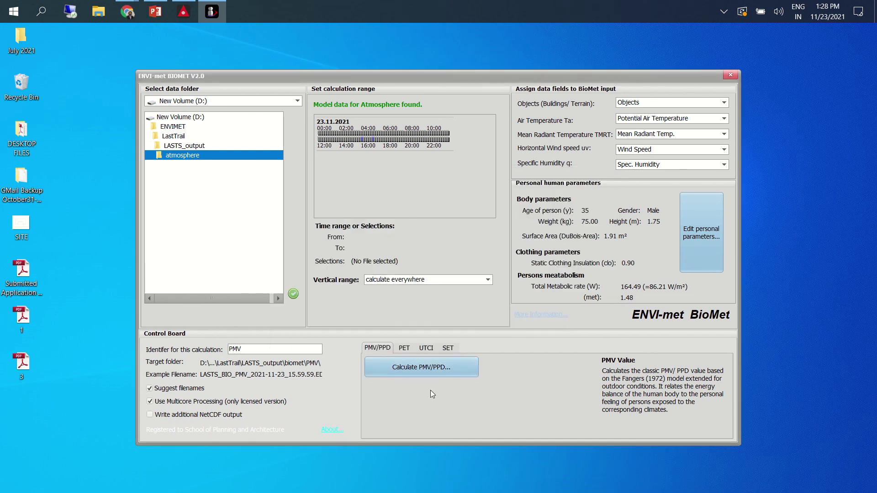
- Try to calculate PMV/PPD and SET with the vertical range at calculate everywhere
click(417, 370)
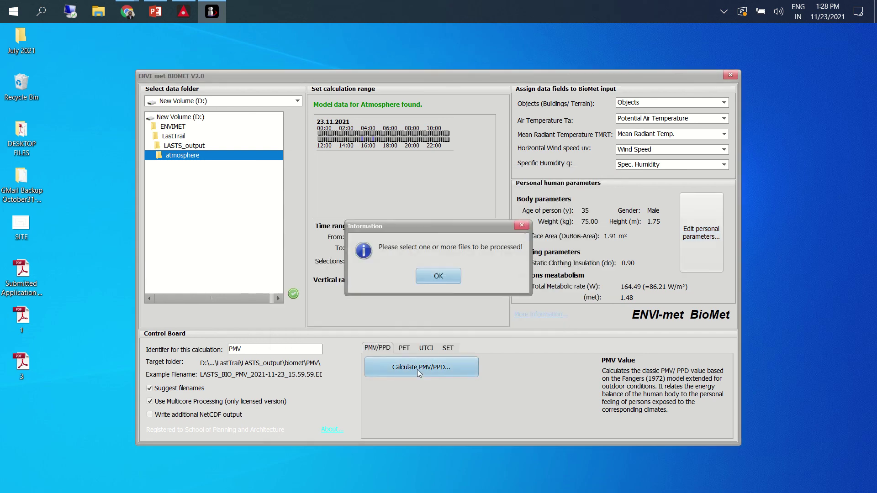
click(437, 277)
click(436, 278)
click(435, 279)
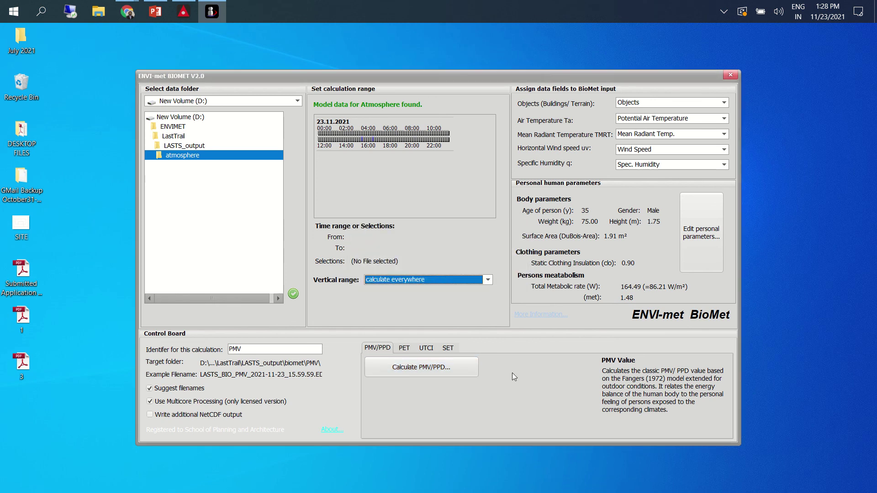
click(448, 347)
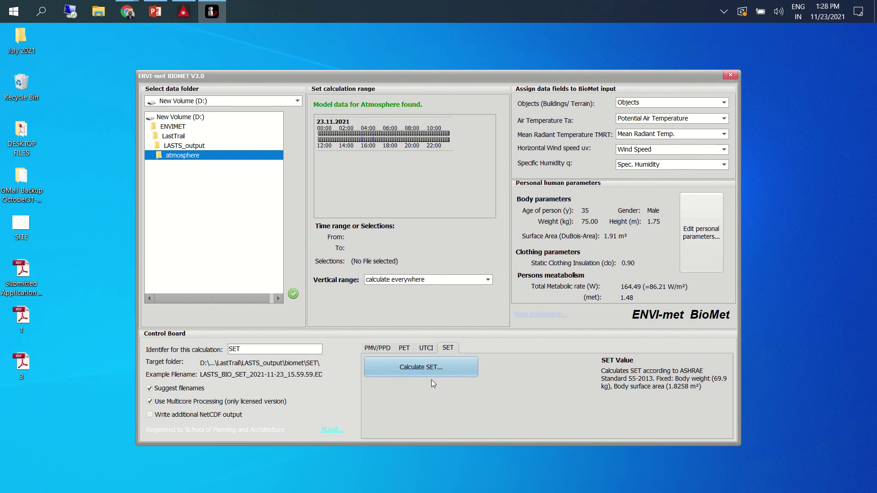
click(430, 374)
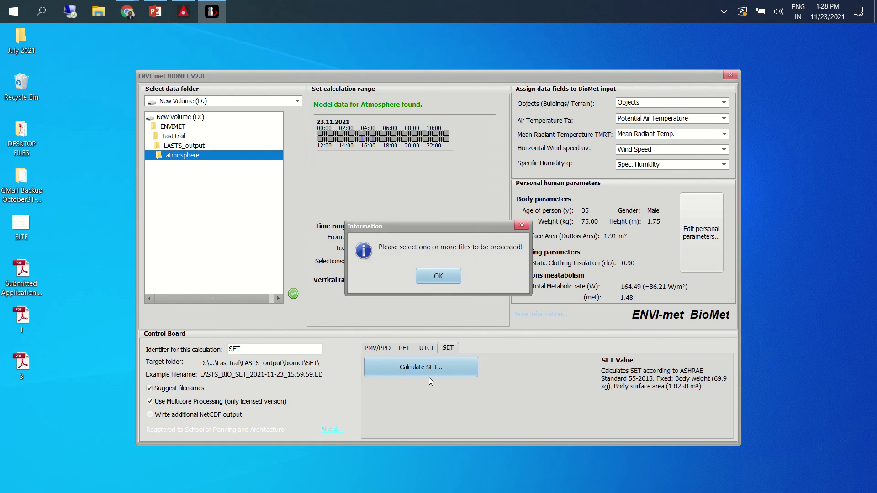
click(438, 277)
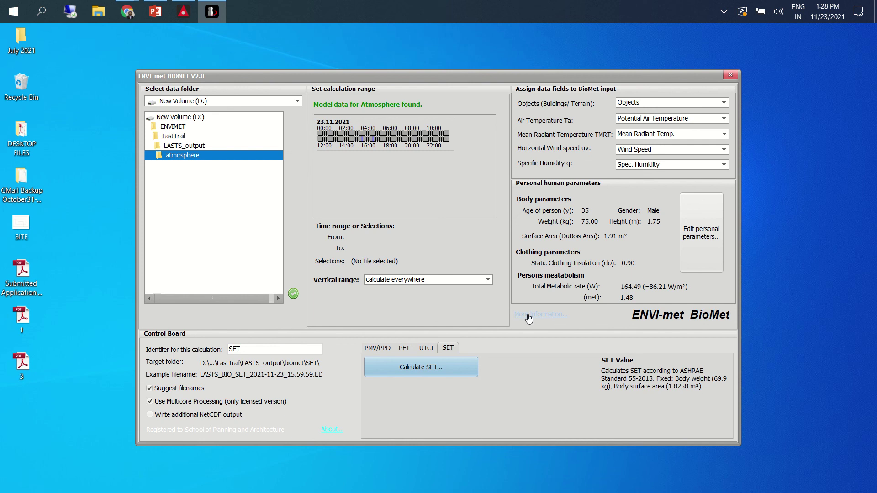
- Set the vertical range to calculate up to K-Level 0 and try to calculate SET
click(415, 280)
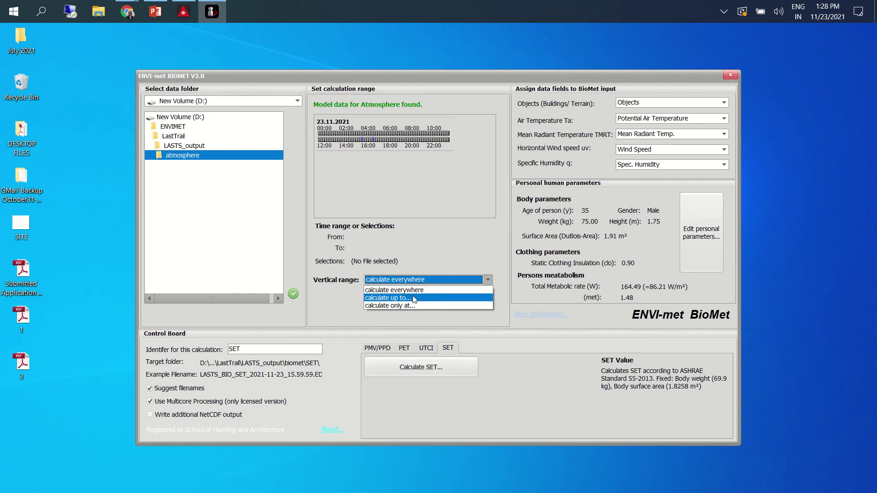
click(415, 293)
click(412, 365)
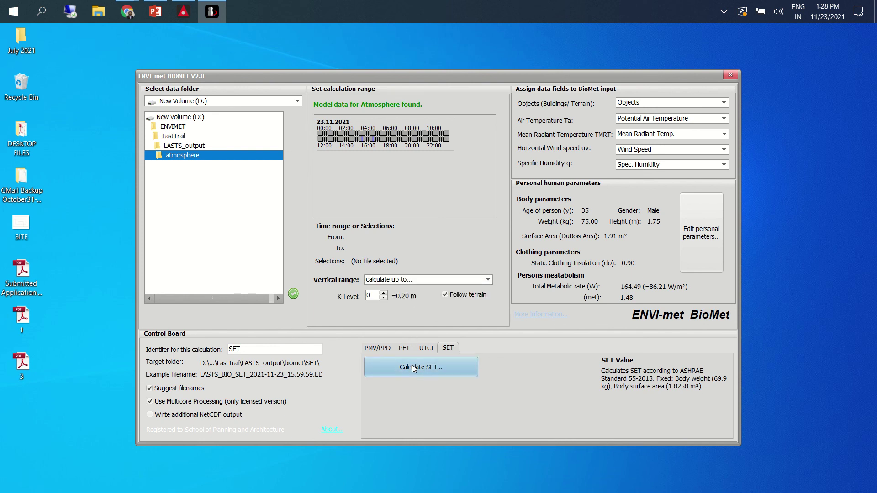
click(412, 366)
click(431, 276)
- Review the PET and UTCI calculation options and return to the SET calculation
click(406, 350)
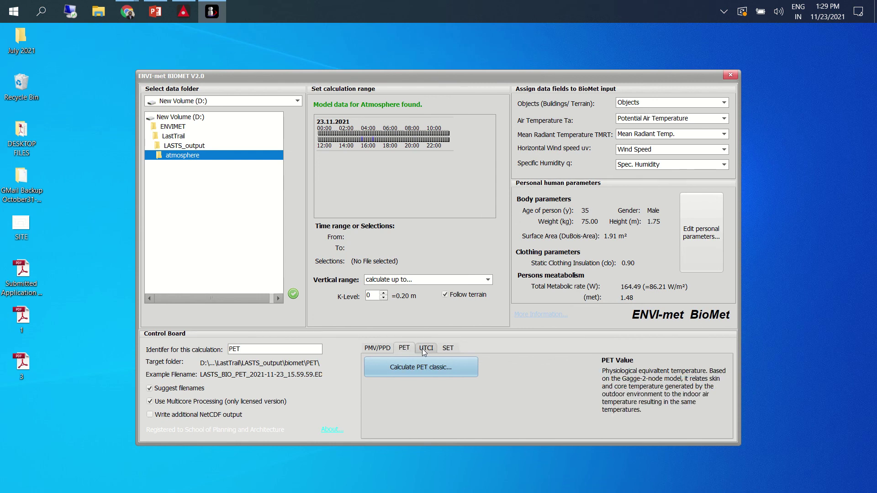
click(424, 349)
click(452, 349)
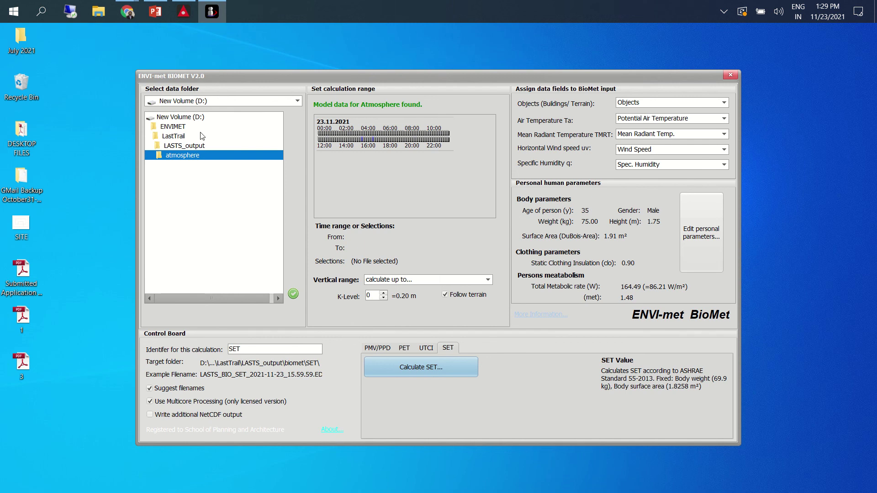
- Select the atmosphere folder of Again_output, under ENVIMET, NoVTest and NOT, as the data folder
click(166, 137)
click(170, 129)
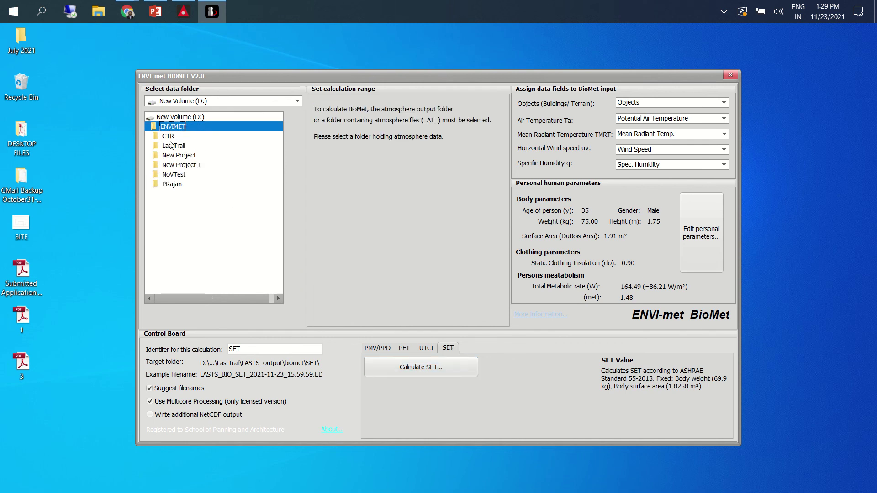
click(166, 176)
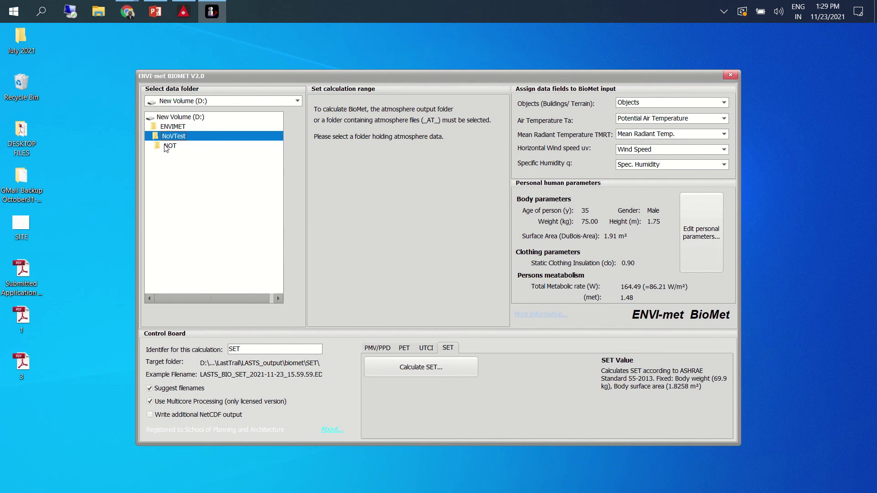
click(165, 146)
click(181, 157)
click(166, 175)
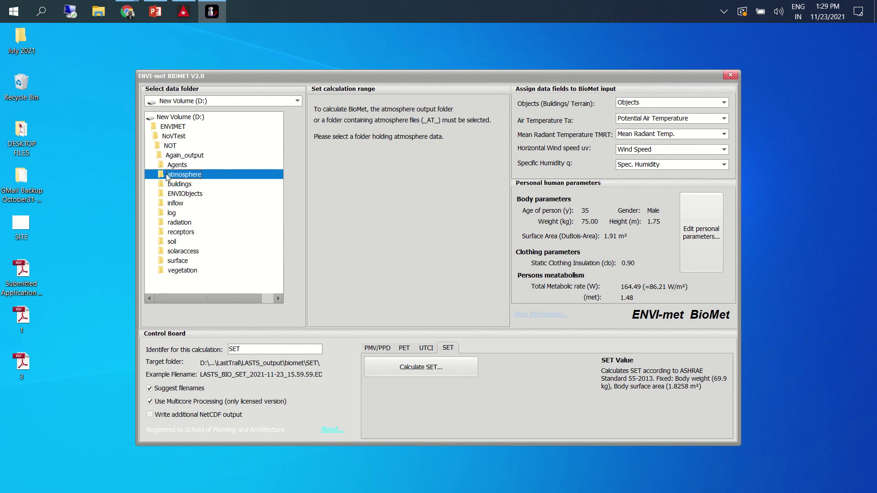
- Calculate SET, UTCI and classic PET for the Again_AT_2018-06-23_12.59.59.EDX time step
click(336, 140)
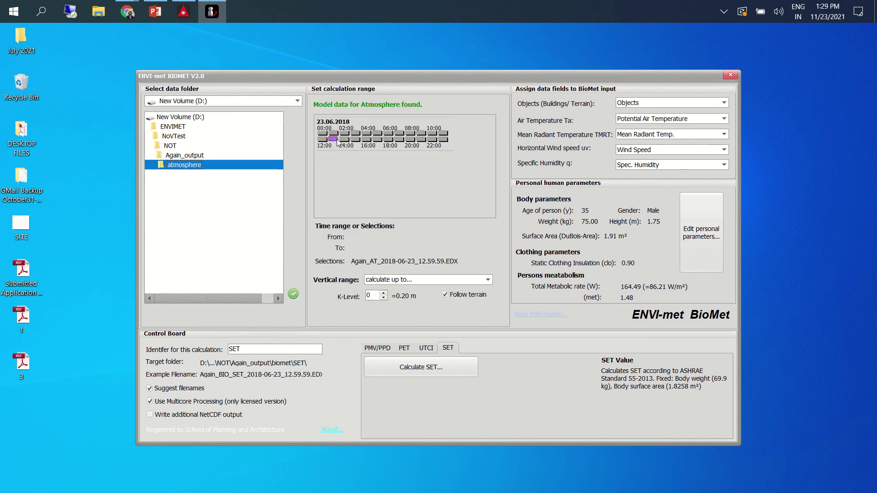
click(432, 365)
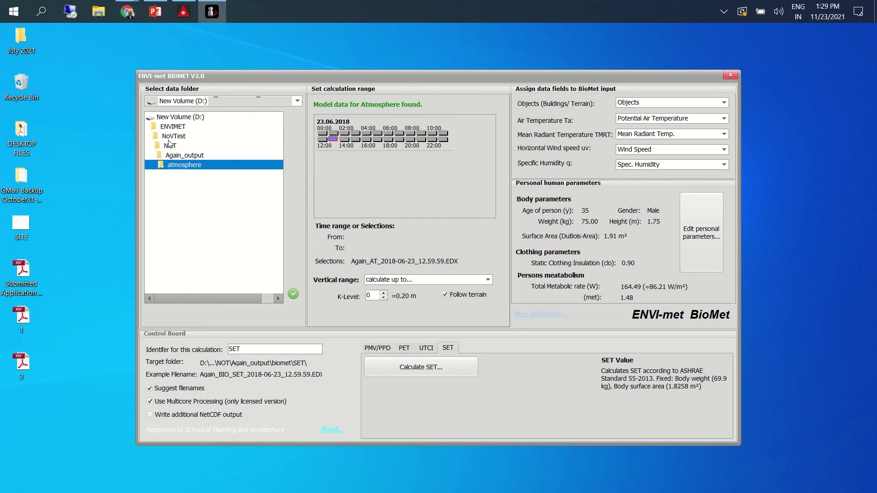
click(426, 350)
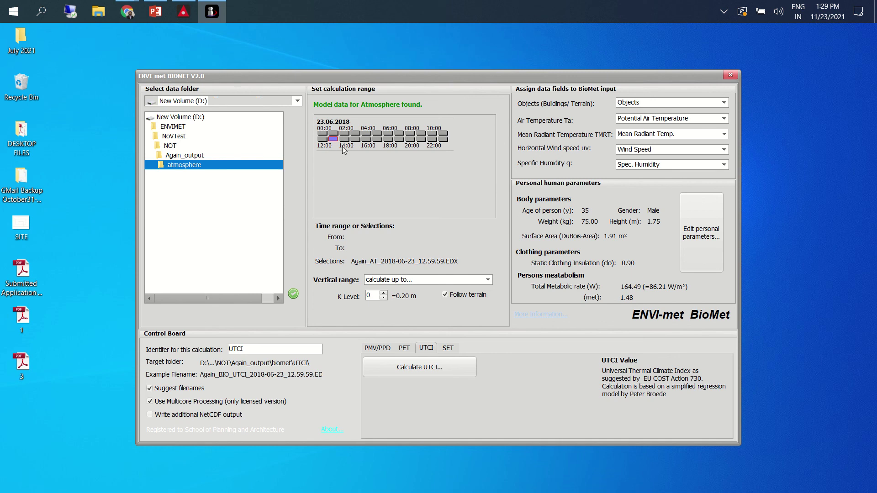
click(409, 366)
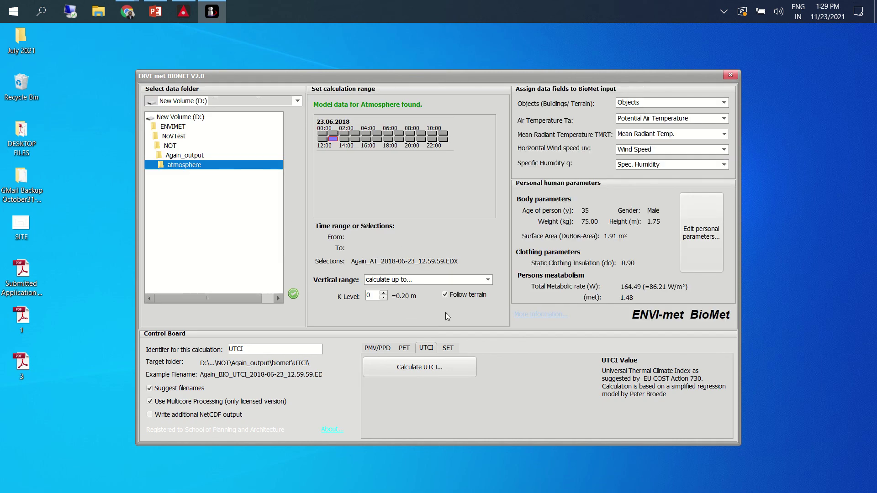
click(404, 348)
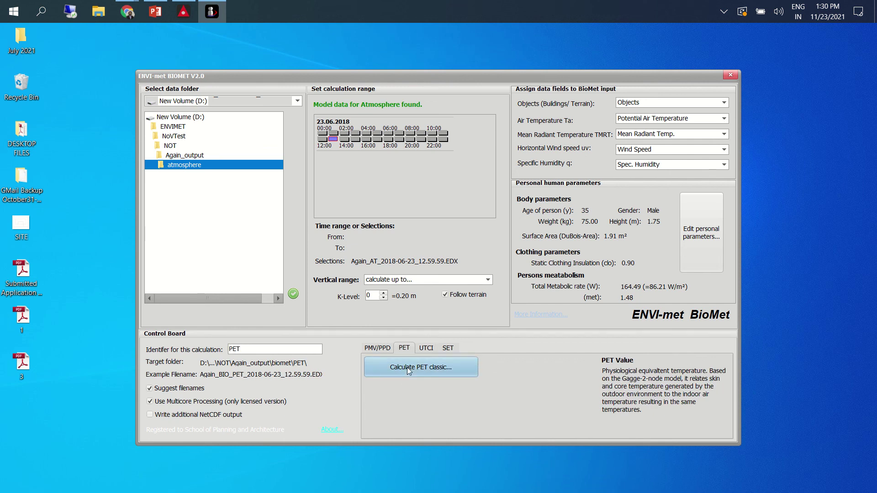
click(407, 367)
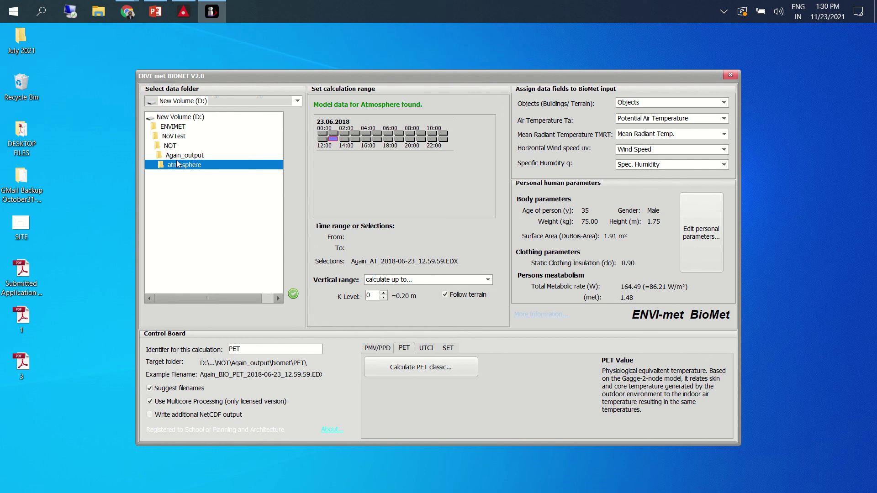
- Close BIO-met and launch LEONARDO from ENVI-met Headquarter, dismissing the splash screen and minimizing Headquarter
click(731, 76)
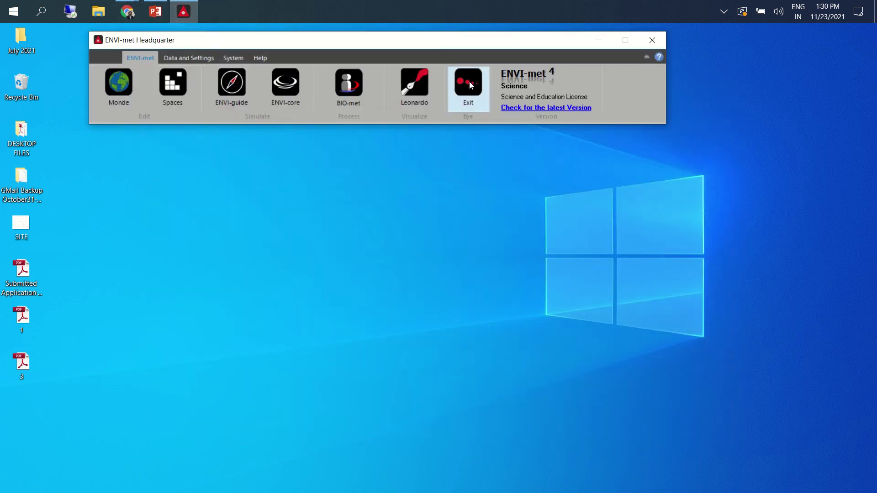
click(421, 93)
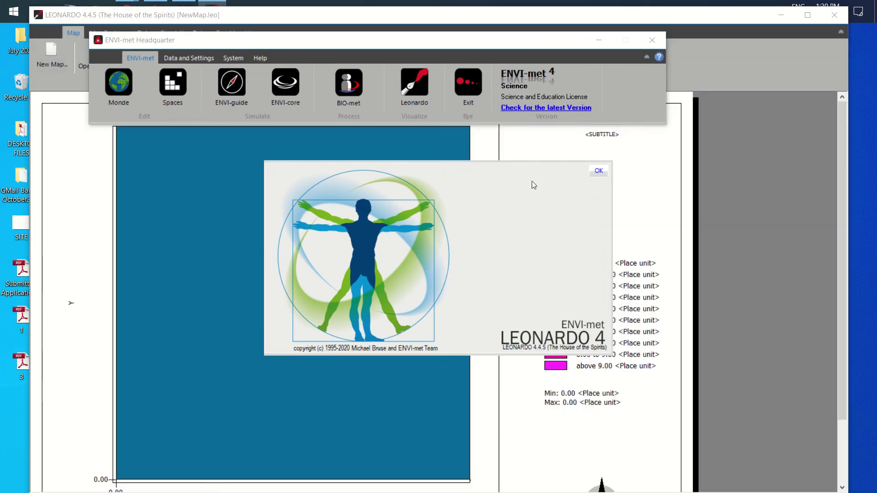
click(598, 171)
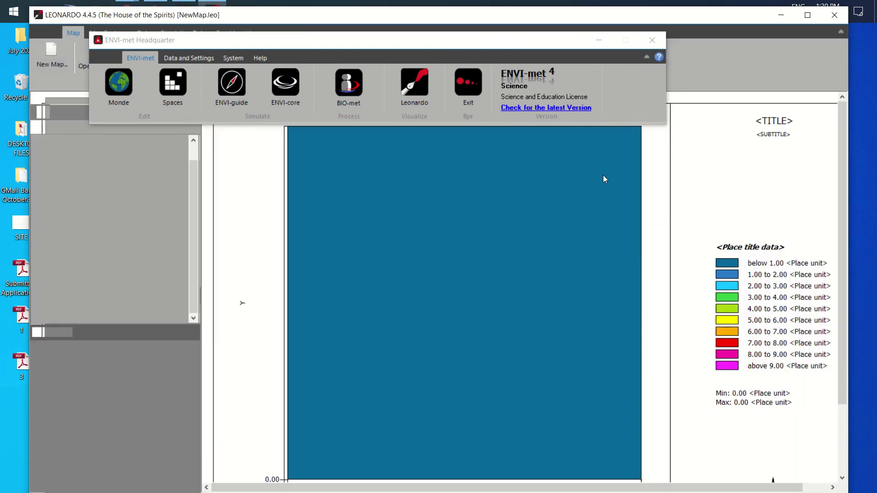
click(599, 40)
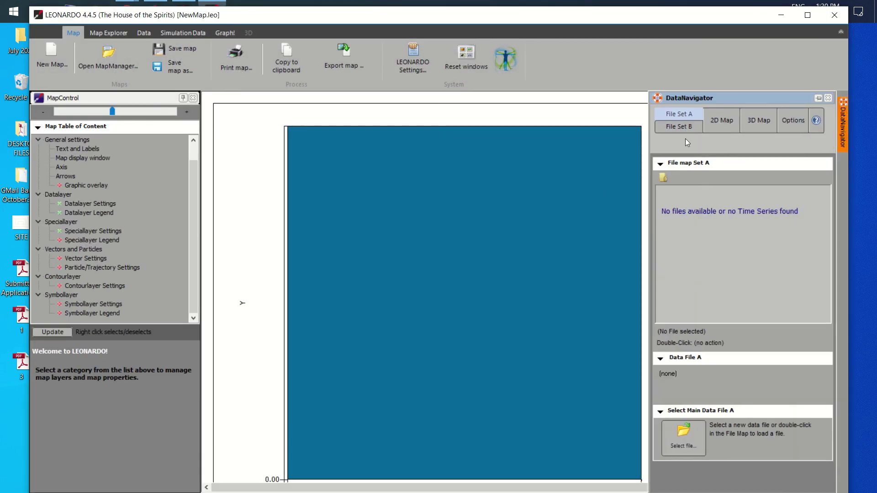
- Load Again_BIO_UTCI_2018-06-23_12.59.59.EDX from the UTCI folder in Again_output's biomet folder as main data file A
click(684, 444)
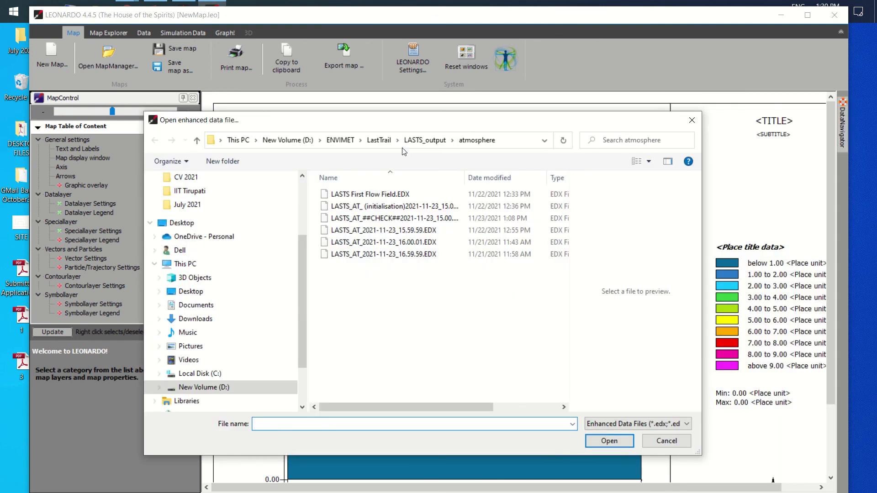
click(340, 139)
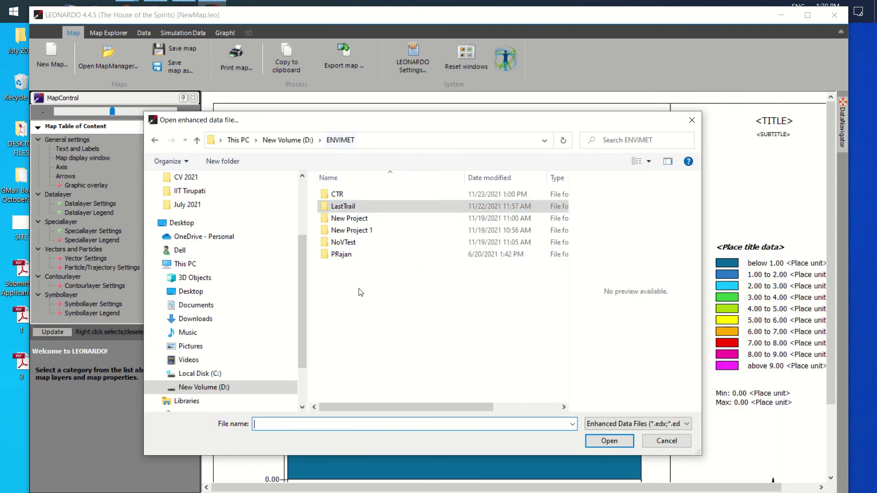
double_click(343, 242)
double_click(341, 196)
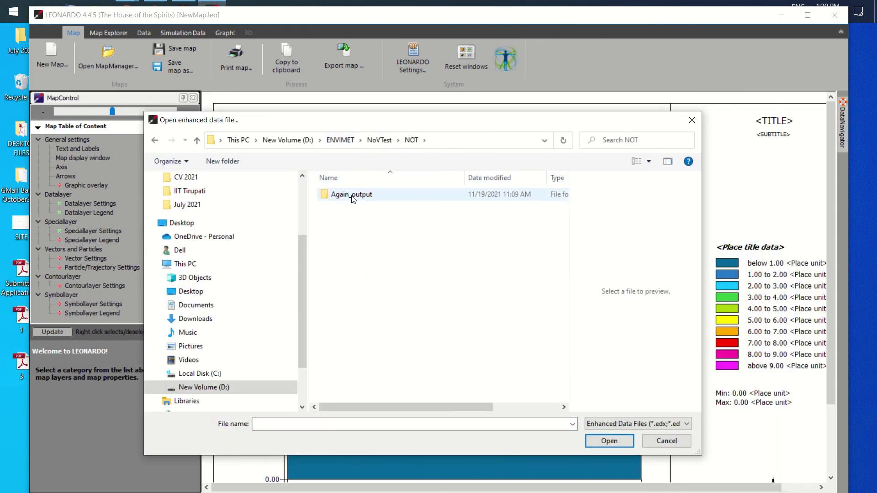
double_click(342, 197)
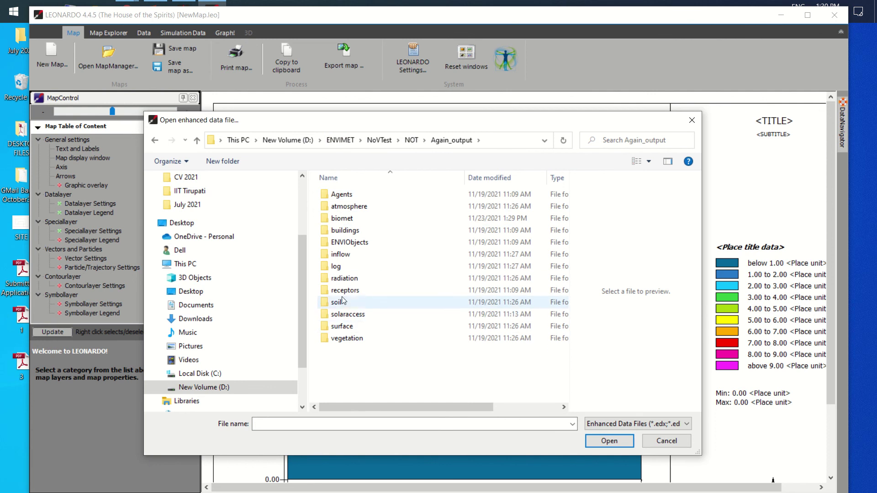
double_click(338, 222)
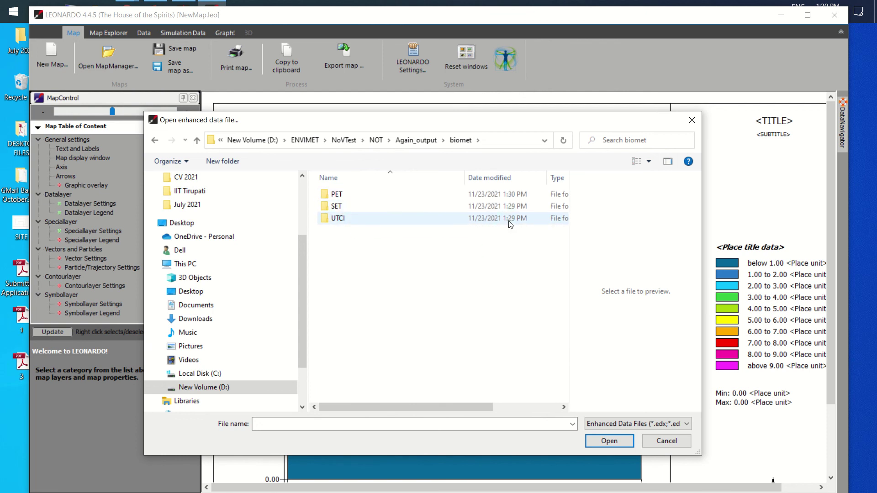
click(340, 218)
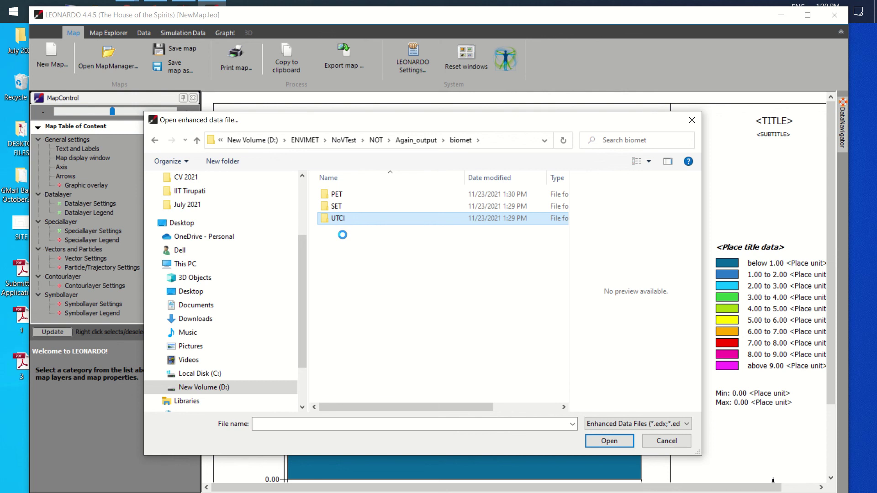
click(364, 199)
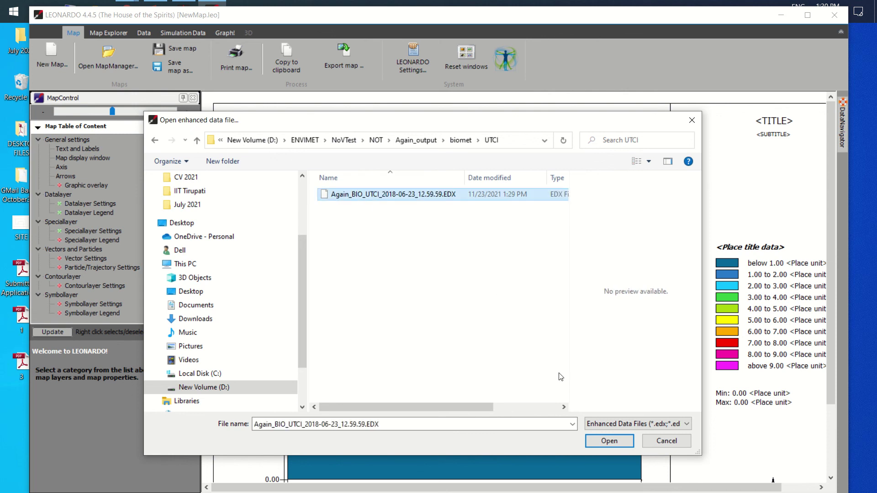
click(598, 441)
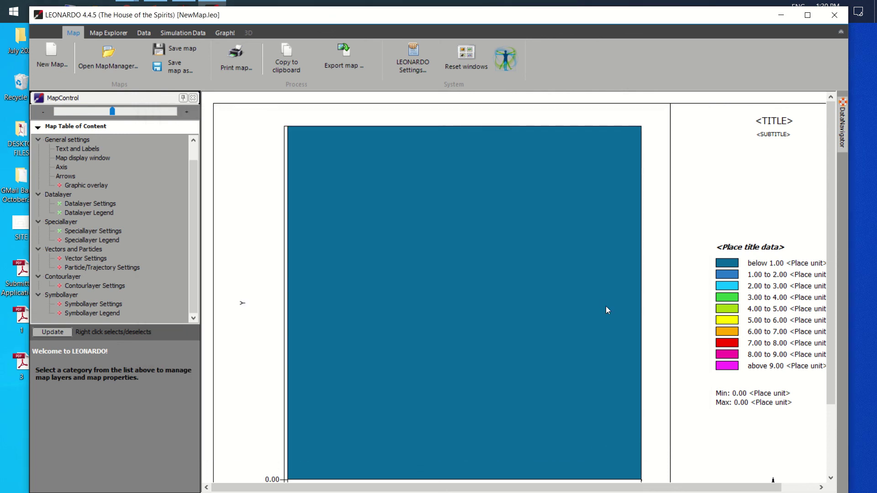
- Assign UTCI (°C) as the data layer, extract the 2D map at k=0, and zoom out to the whole map layout
mouse_move(843, 137)
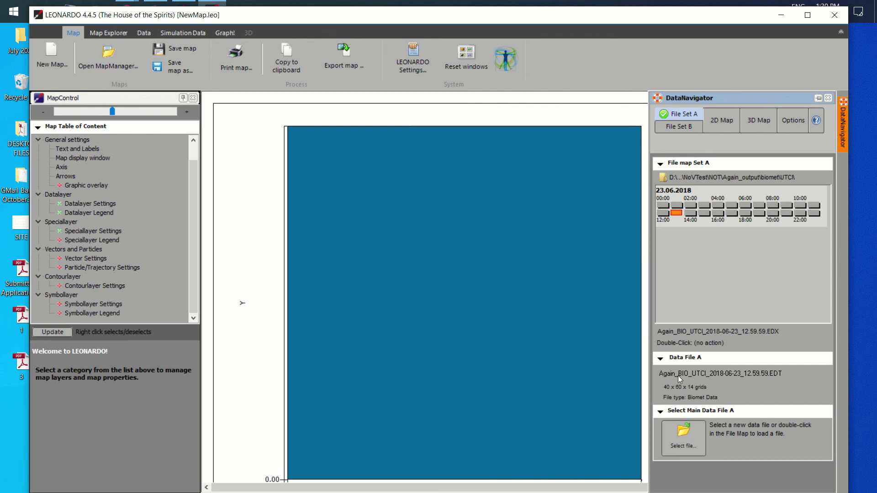
click(723, 122)
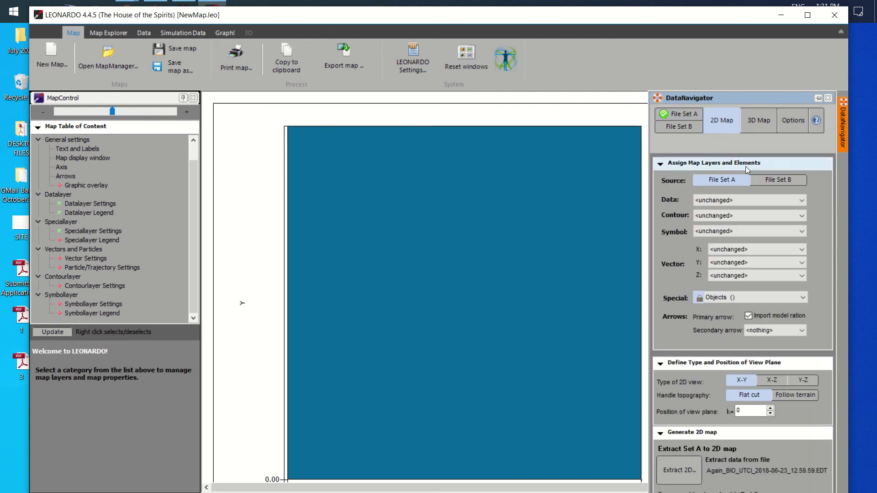
click(746, 203)
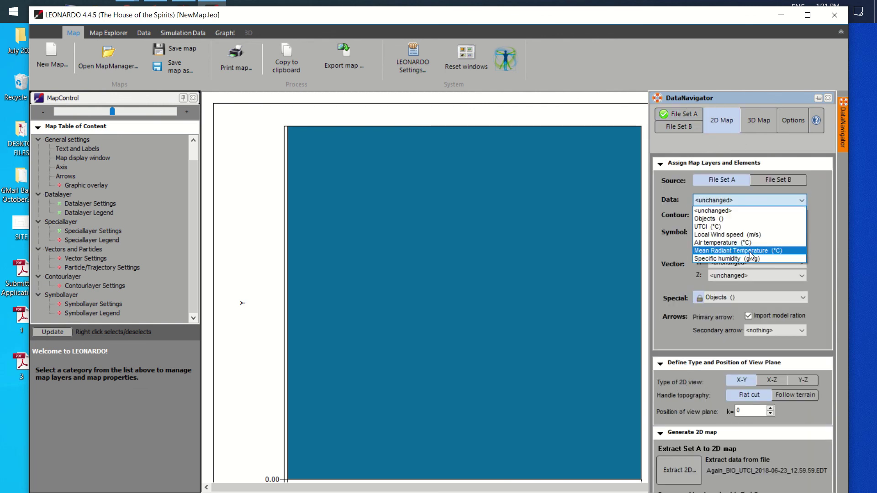
click(743, 227)
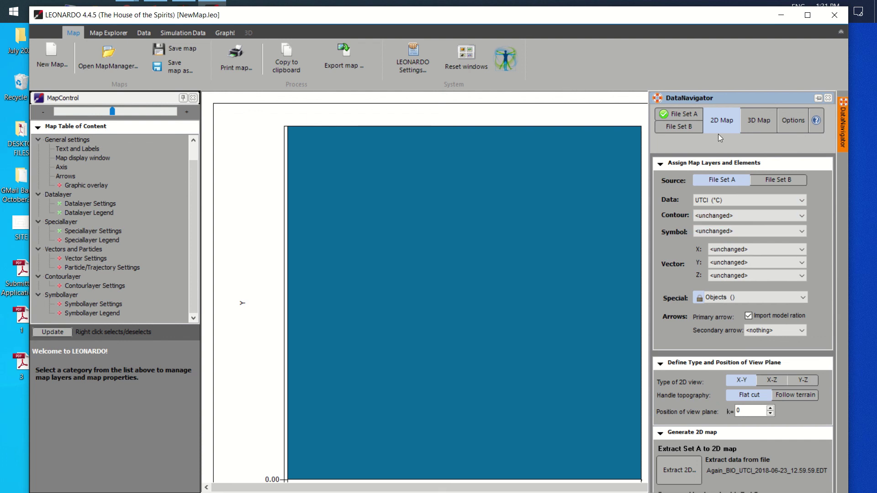
click(685, 471)
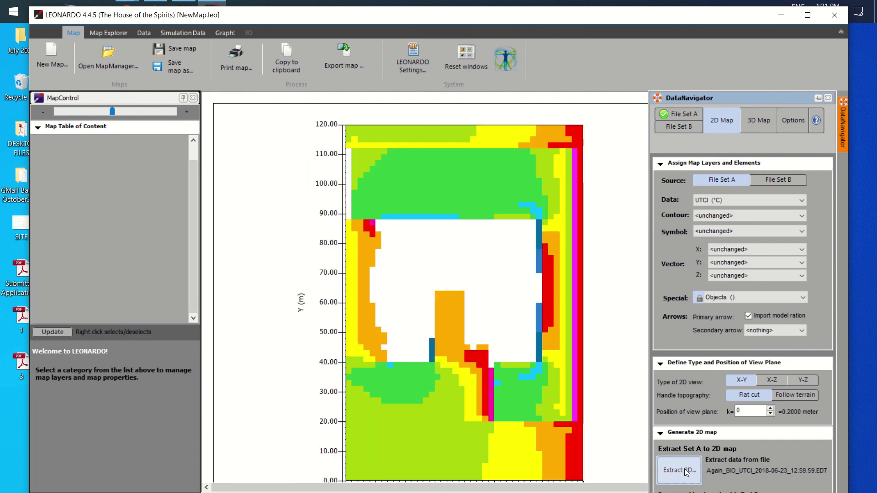
click(827, 99)
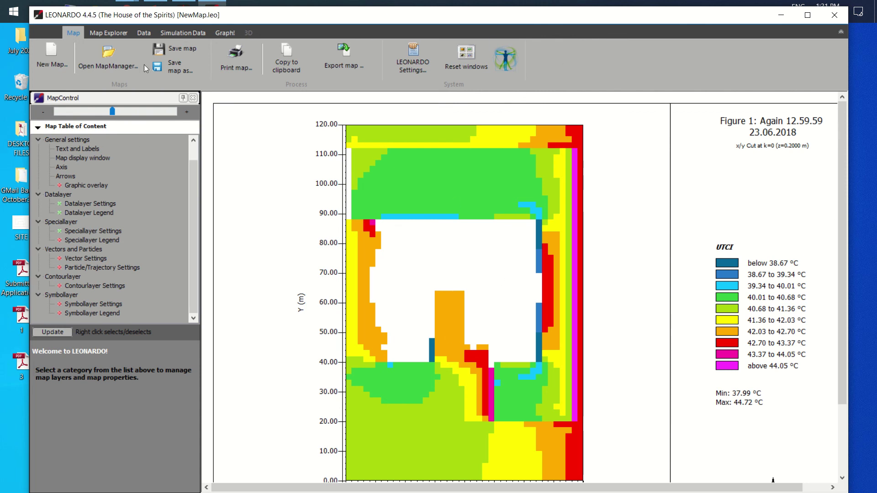
drag(108, 112, 92, 114)
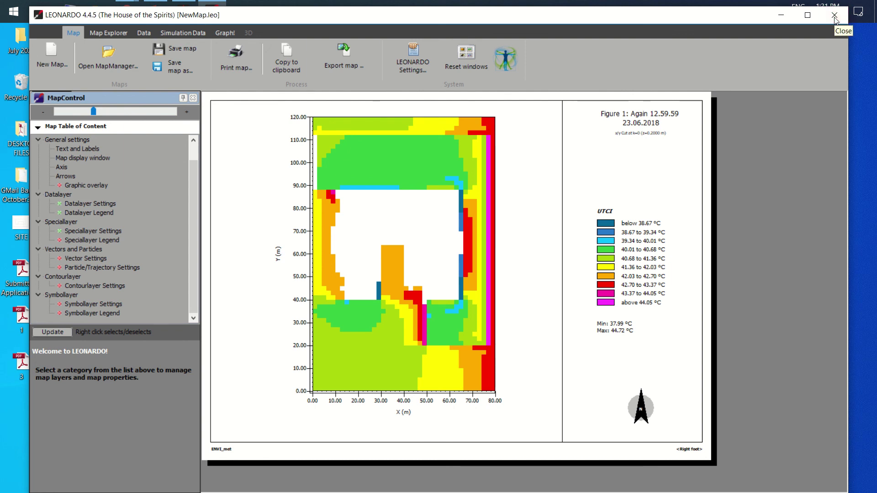
- Close LEONARDO and open the Database Manager from ENVI-met Headquarter, minimizing Headquarter
drag(740, 21, 723, 50)
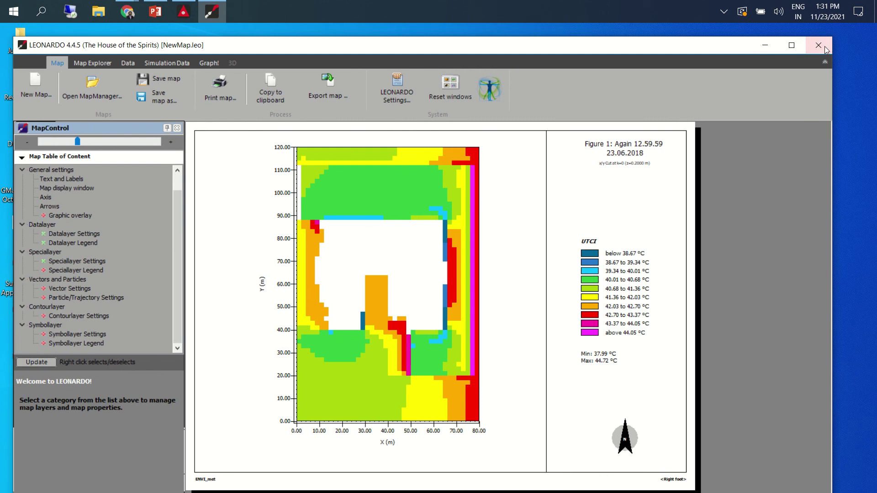
click(818, 46)
click(184, 12)
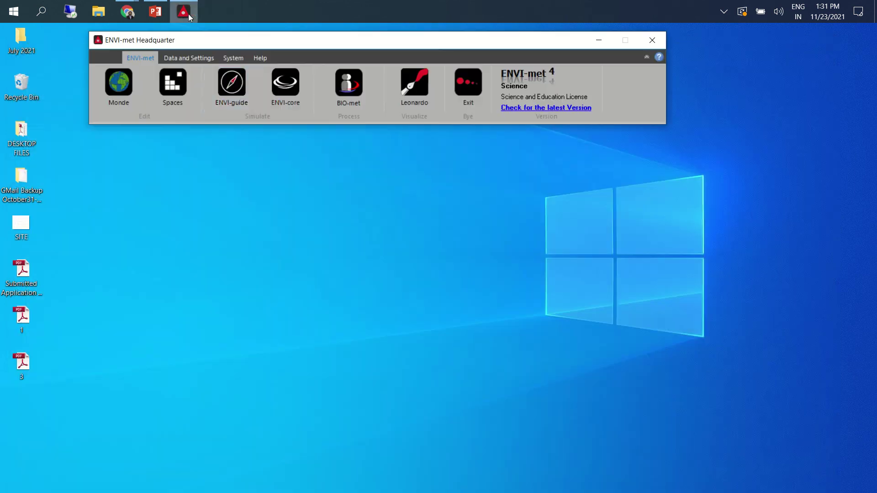
click(183, 62)
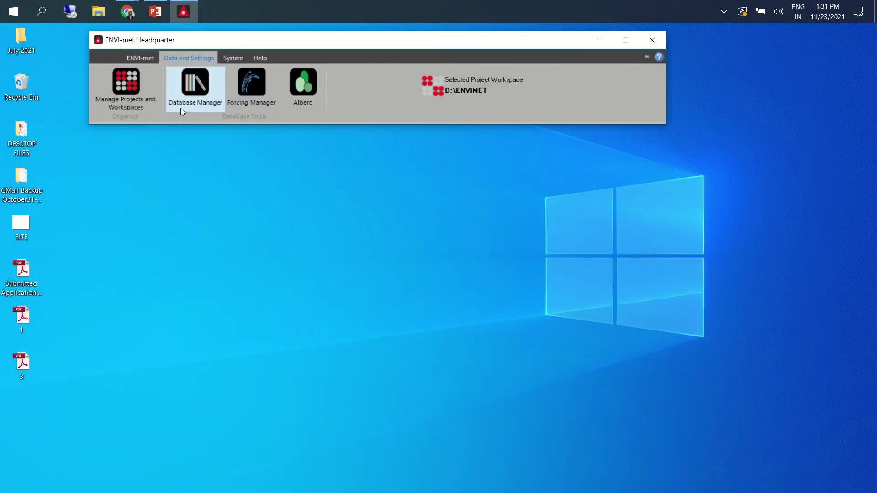
click(192, 97)
click(213, 13)
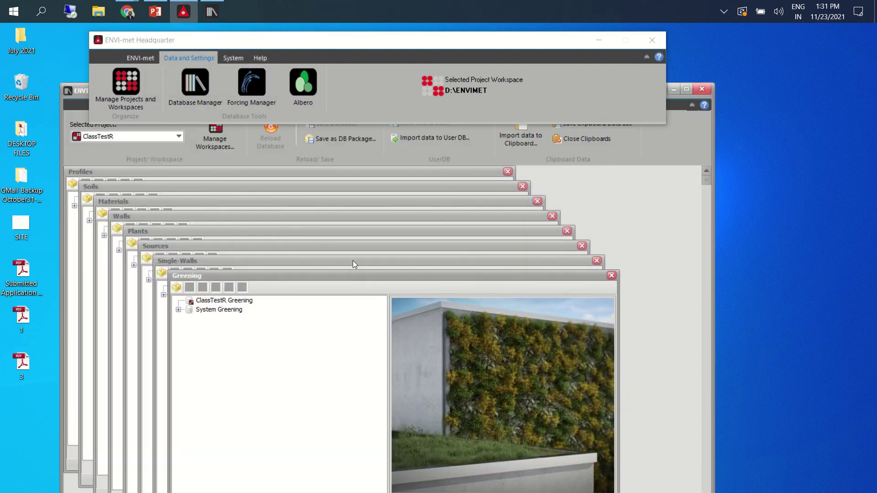
click(599, 40)
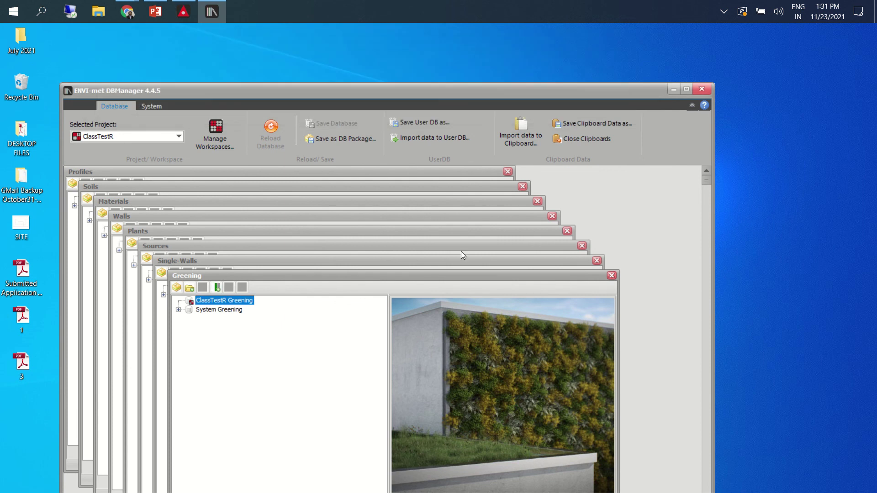
- Close the Greening database window
mouse_move(377, 275)
mouse_down()
mouse_move(383, 166)
mouse_move(388, 272)
mouse_move(366, 282)
mouse_up()
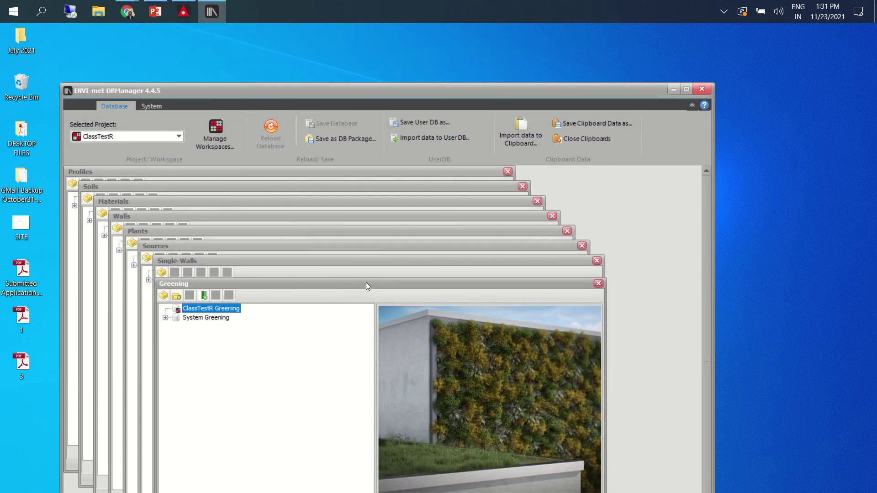
click(600, 283)
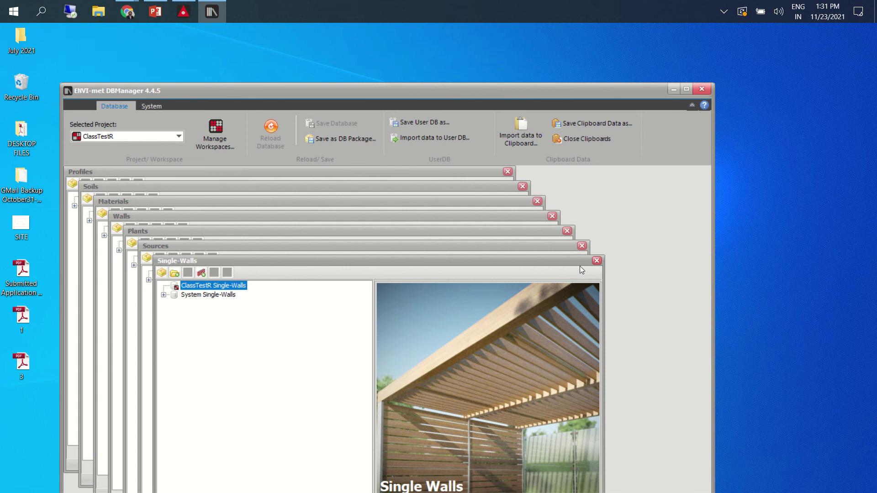
- Close the Single-Walls, Sources, Plants, Materials, Soils and Profiles databases, maximize the Database Manager and bring the Walls window fully into view
click(597, 261)
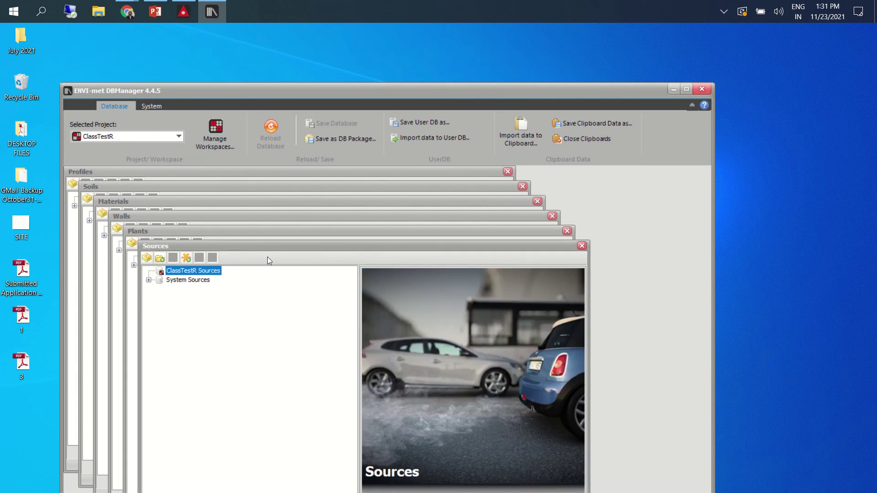
click(582, 246)
click(567, 231)
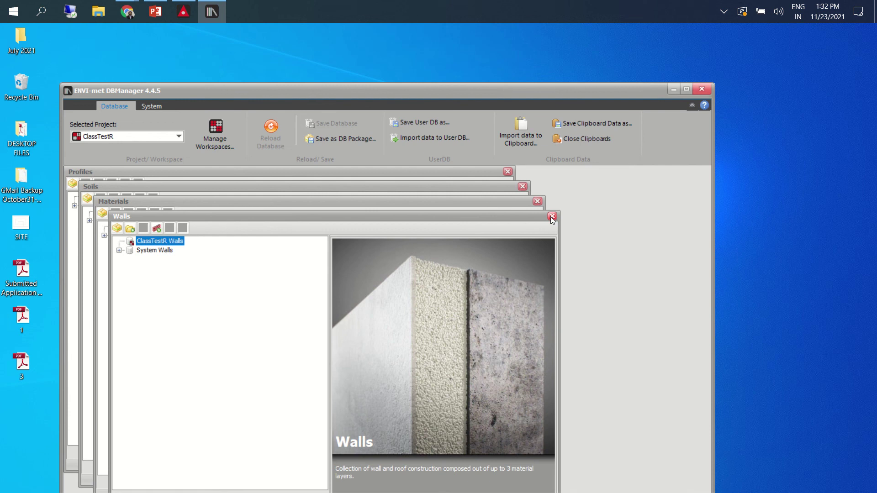
click(500, 205)
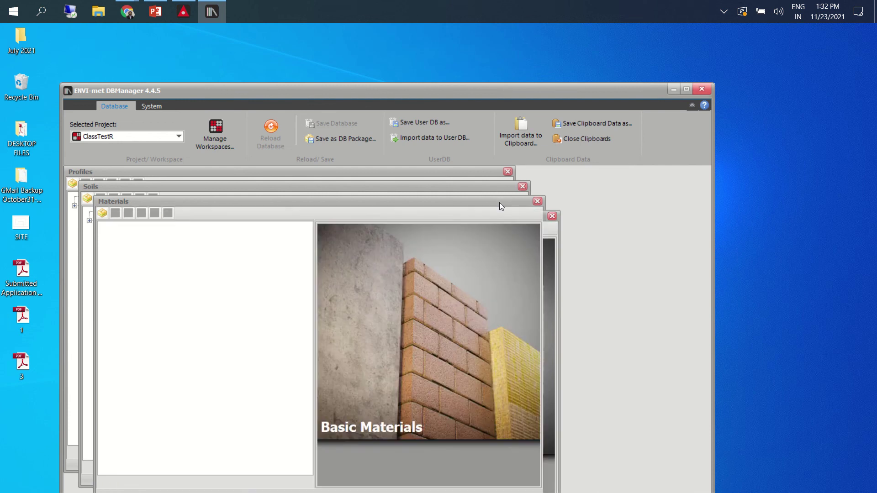
click(551, 228)
click(524, 202)
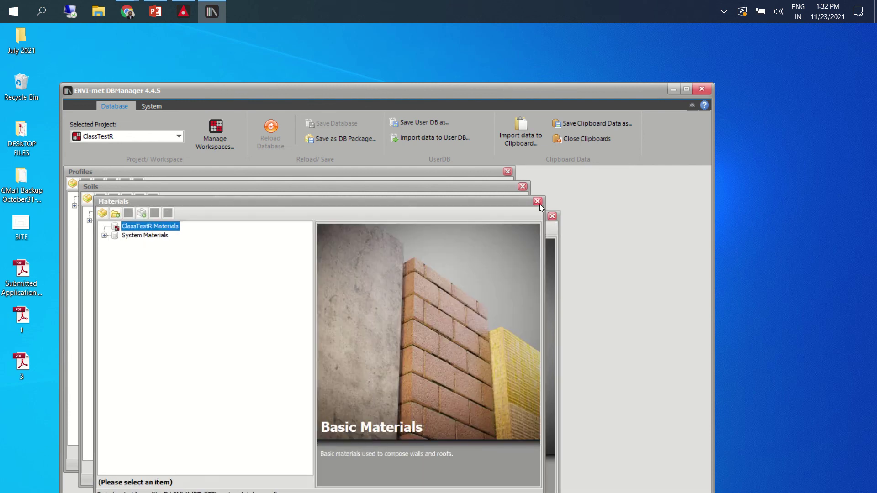
click(537, 201)
click(504, 185)
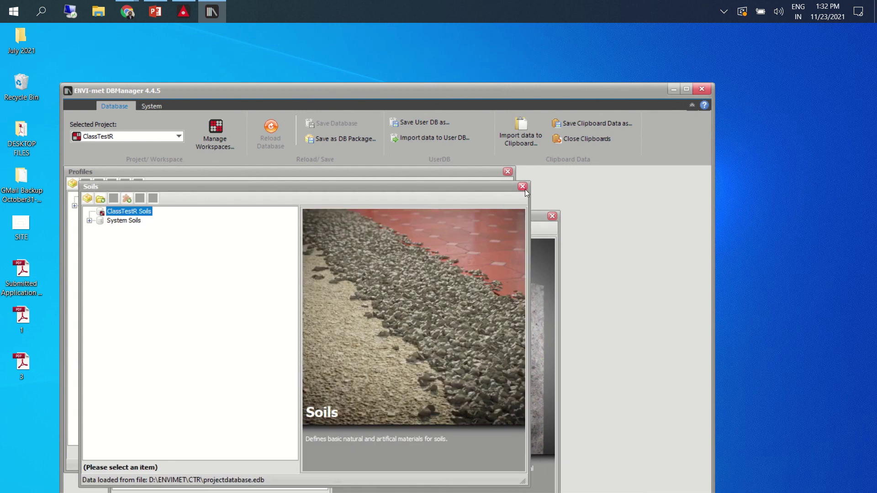
click(522, 187)
click(489, 172)
click(507, 172)
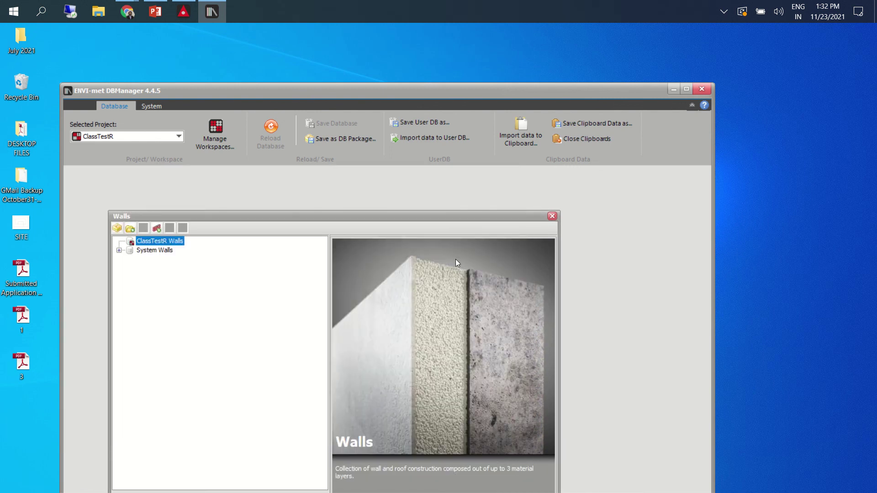
click(682, 90)
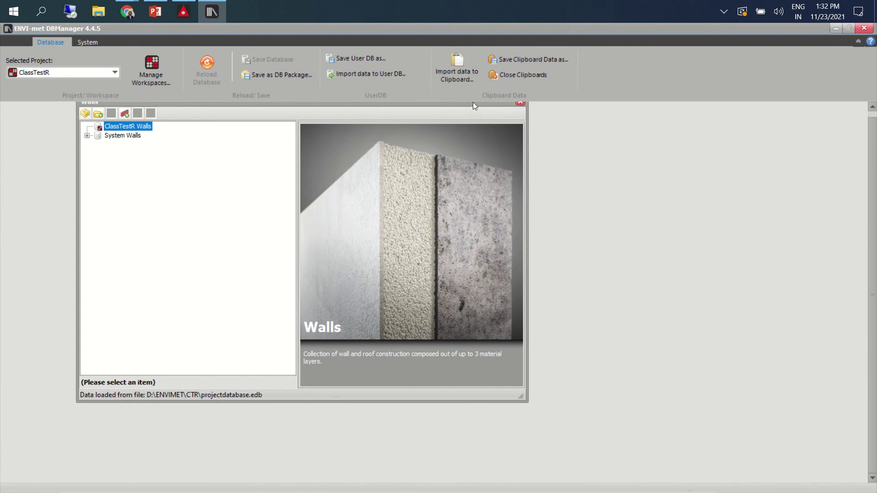
drag(473, 103, 474, 128)
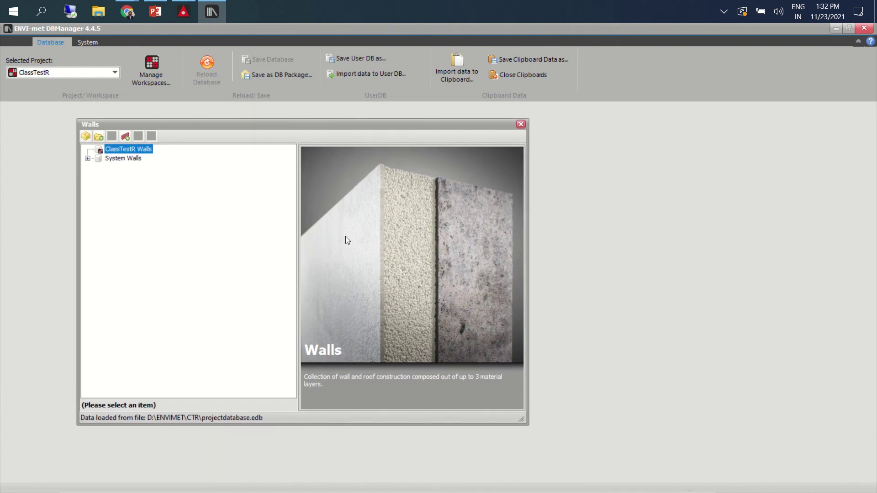
- Create a user copy of the system wall Concrete wall (hollow block) from the Cement and Concrete group
click(87, 158)
click(99, 177)
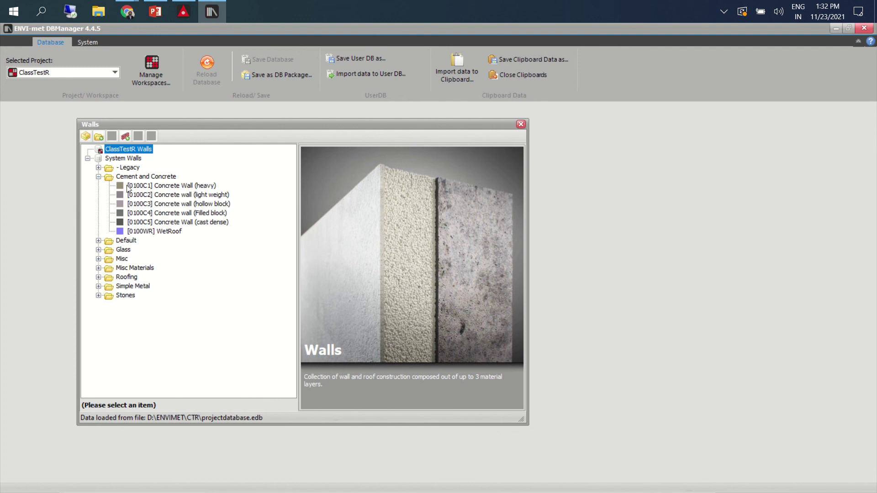
click(160, 195)
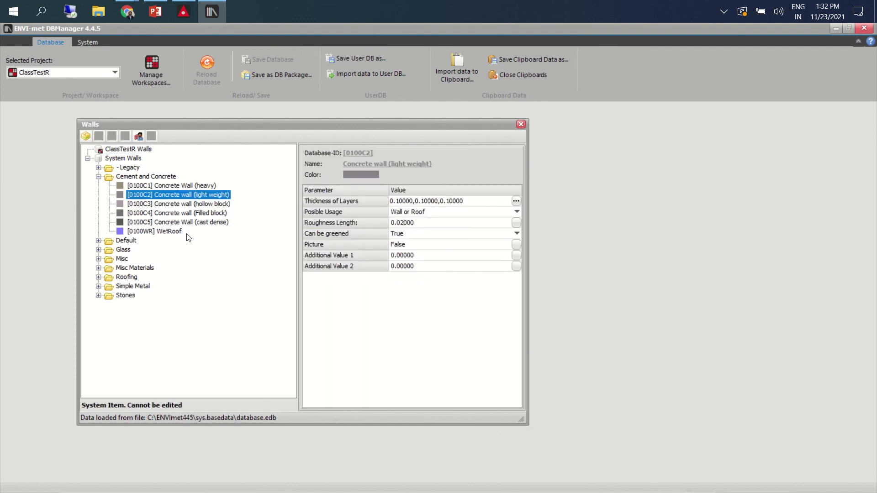
click(166, 186)
click(177, 197)
click(178, 204)
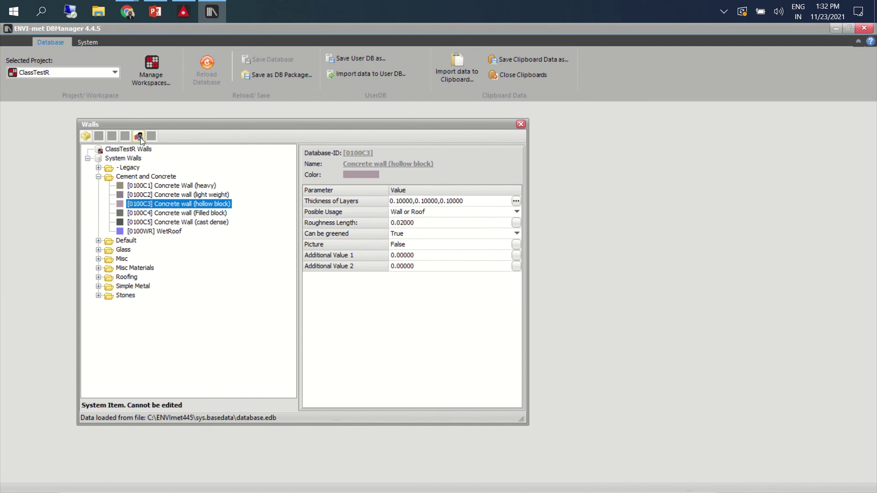
right_click(155, 201)
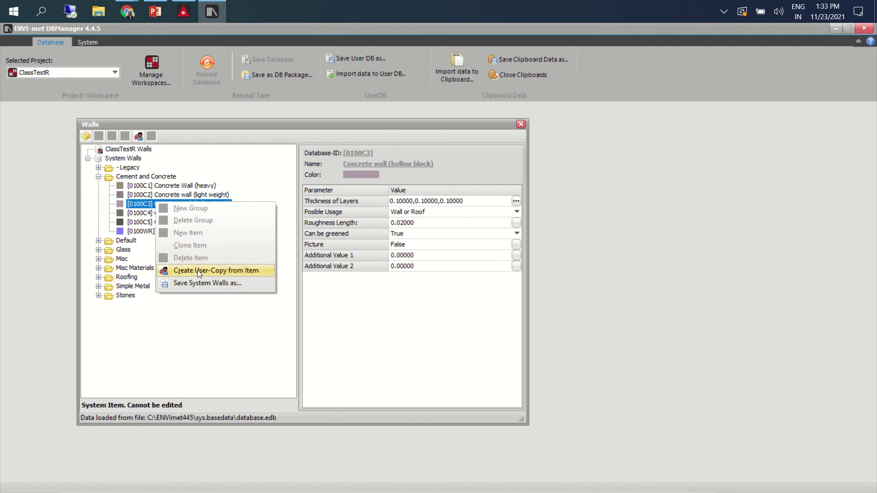
click(155, 348)
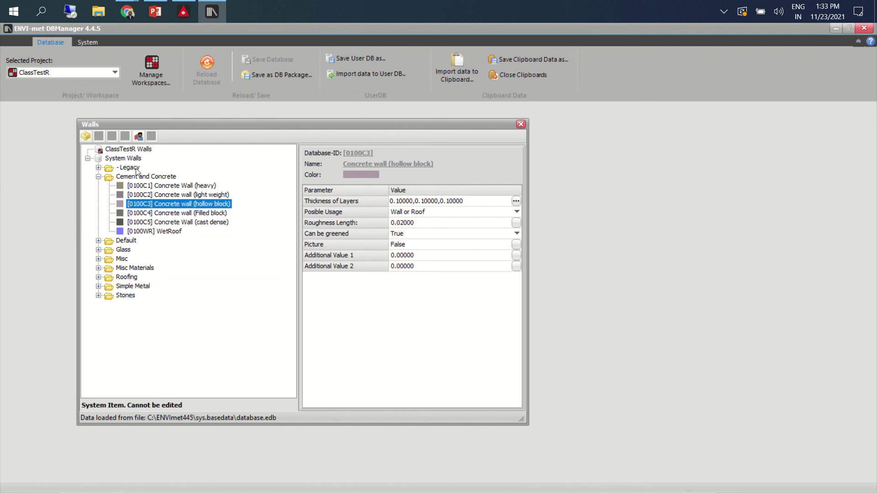
click(139, 136)
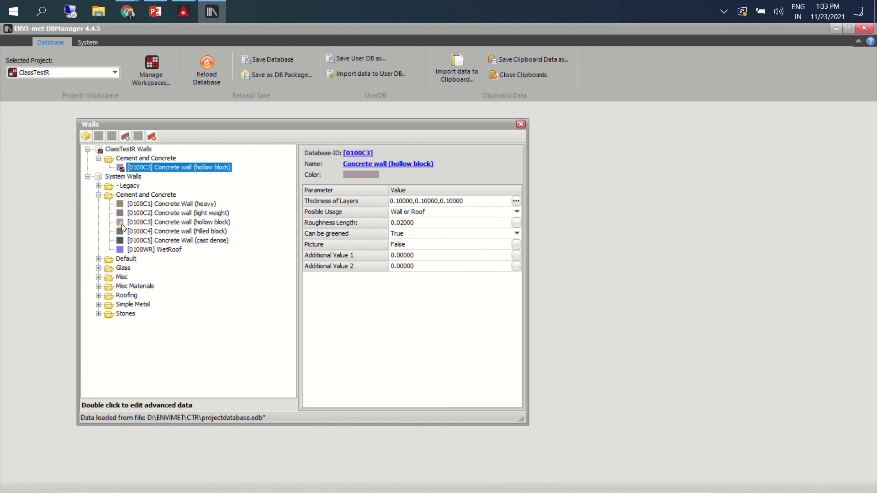
- Set the Database-ID of the copied wall to 0100CT
click(360, 155)
drag(397, 241, 405, 245)
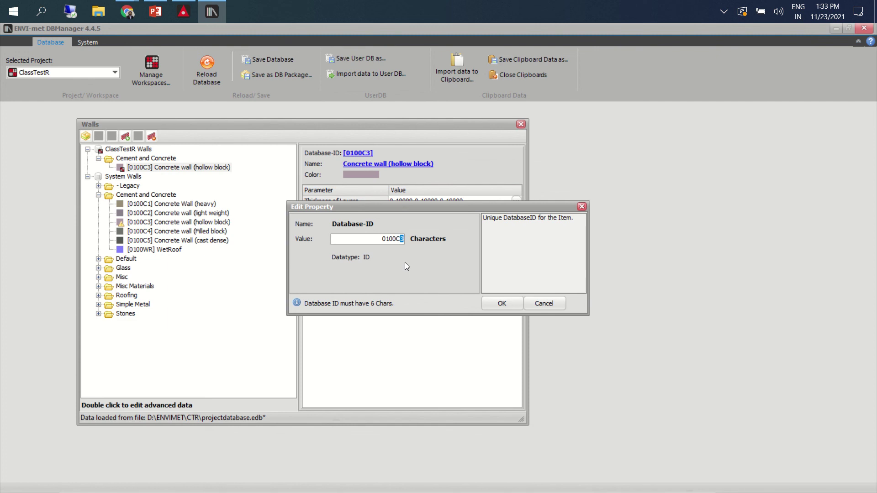
key(BackSpace)
text(T)
key(Return)
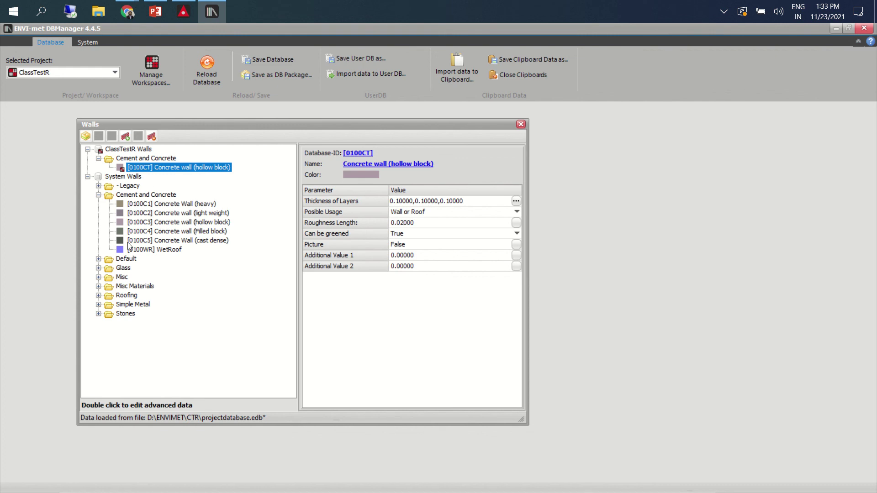
- Rename the copied wall as Wall Material
click(378, 164)
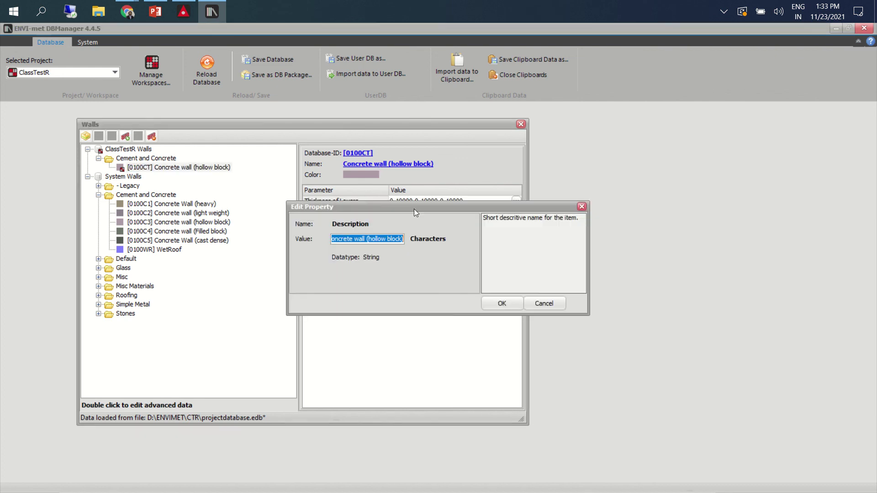
click(370, 240)
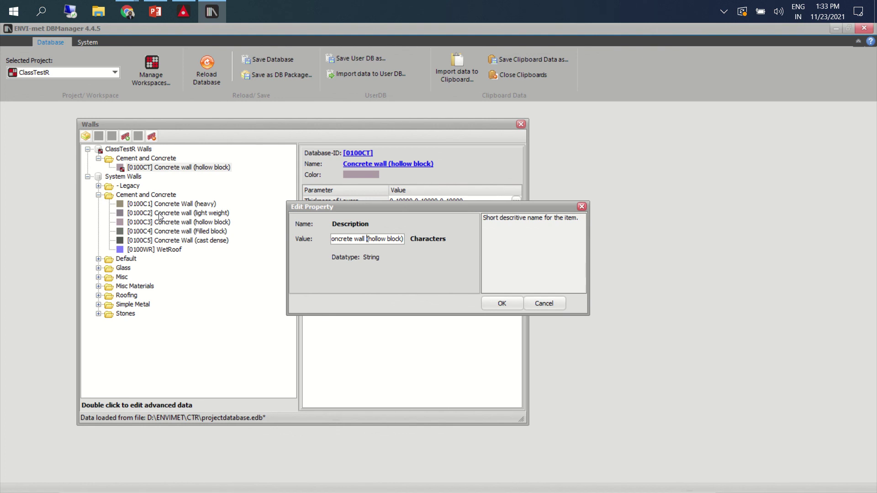
key(BackSpace)
key(BackSpace)
key(BackSpace)
key(BackSpace)
key(BackSpace)
key(BackSpace)
key(BackSpace)
key(BackSpace)
key(BackSpace)
key(BackSpace)
key(BackSpace)
key(BackSpace)
key(BackSpace)
key(BackSpace)
key(Delete)
key(Delete)
key(Delete)
key(Delete)
key(Delete)
key(Delete)
key(Delete)
key(Delete)
key(Delete)
key(Delete)
key(Delete)
key(Delete)
key(Delete)
key(Delete)
text(Wall Mater)
click(502, 303)
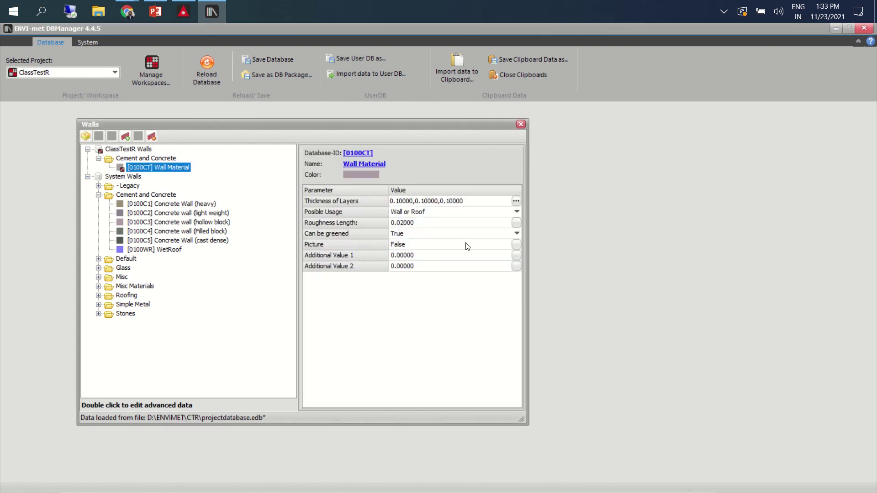
click(363, 165)
click(544, 303)
click(358, 153)
click(542, 303)
- Open the layer editor of the Wall Material item and enlarge both its window and the wall preview
double_click(178, 168)
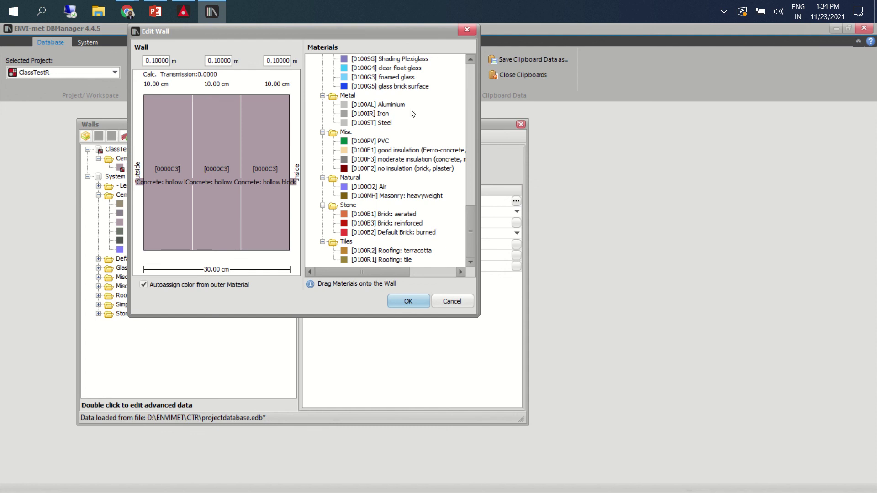
drag(478, 315, 731, 476)
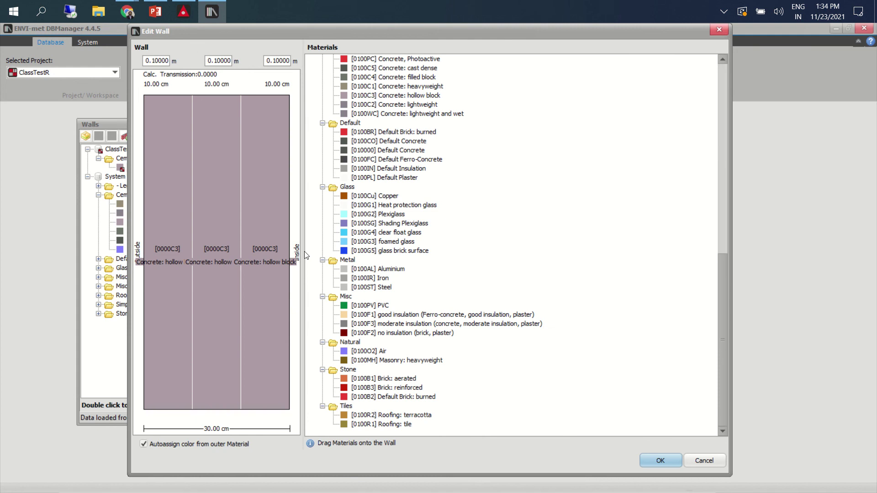
drag(304, 251, 378, 250)
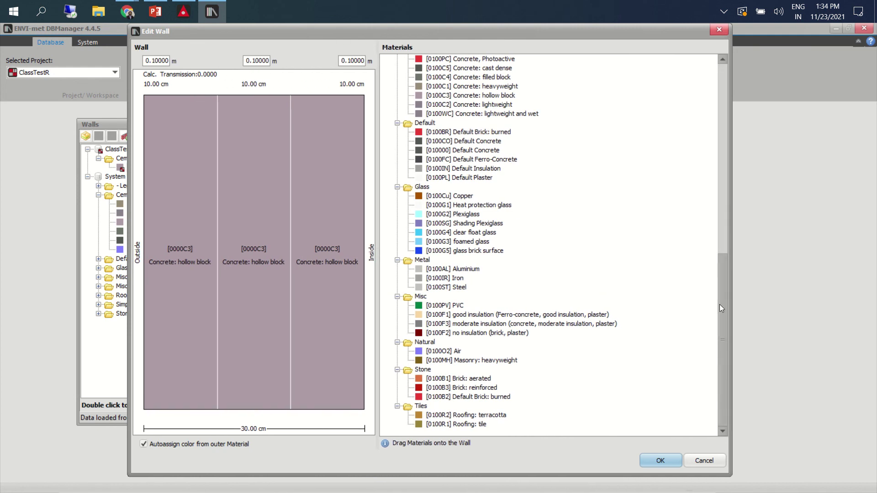
drag(722, 305, 728, 274)
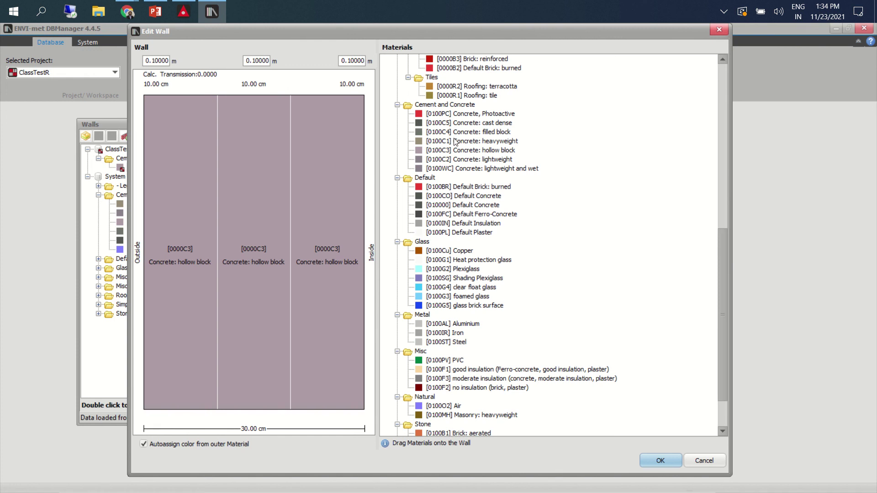
scroll(723, 323, down, 2)
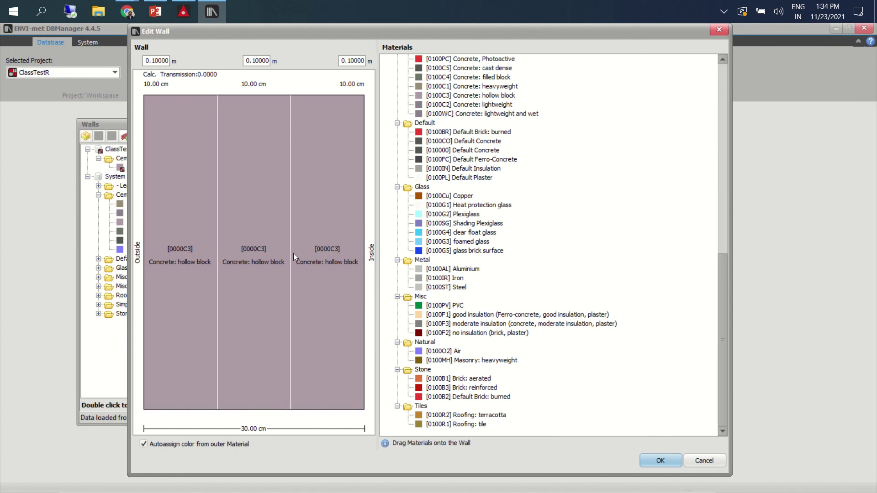
double_click(149, 61)
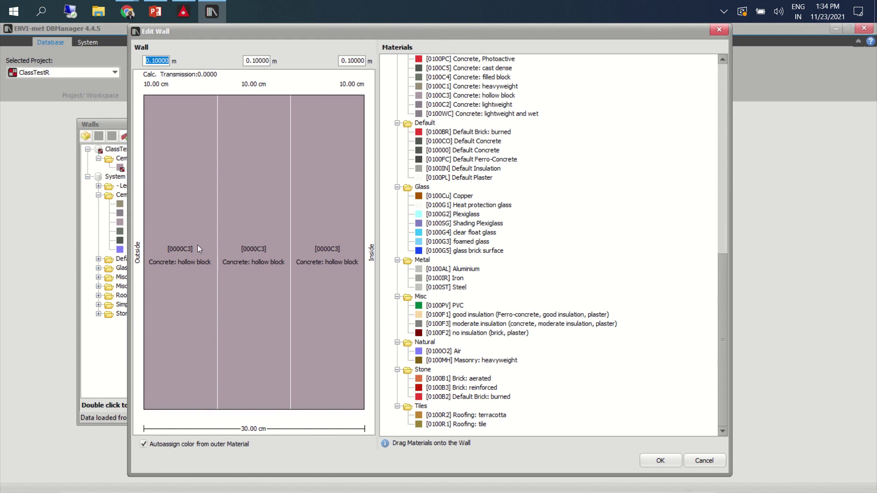
- Assign [0100B1] Brick: aerated from the Stone group to the wall's outside layer
drag(721, 306, 725, 295)
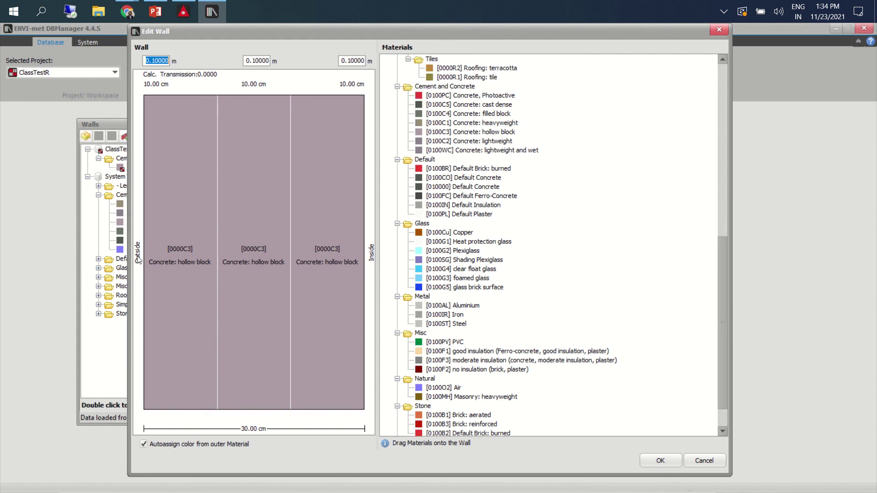
click(457, 415)
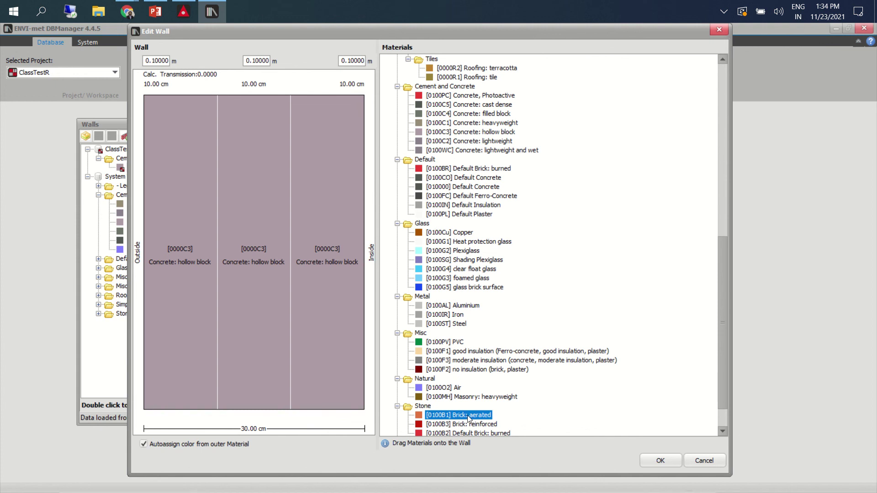
drag(467, 415, 182, 294)
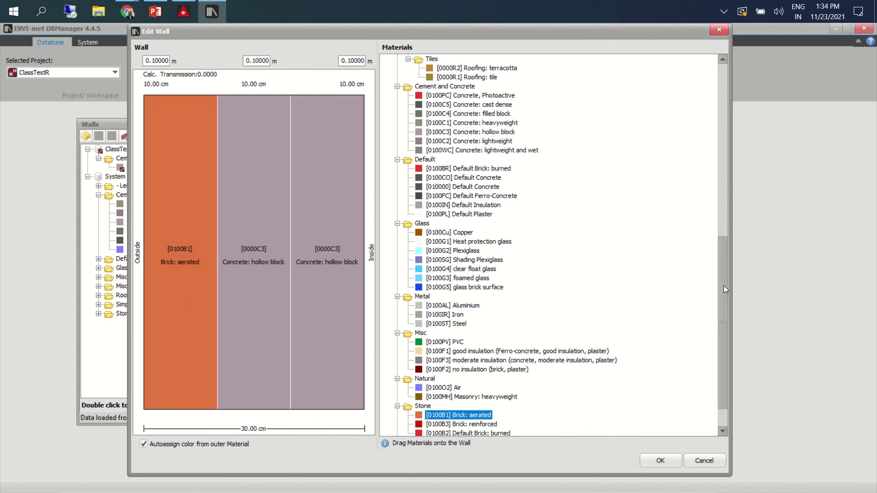
- Assign [0000BK] Brick: burned from the Legacy Default group to the wall's middle layer
drag(723, 286, 746, 103)
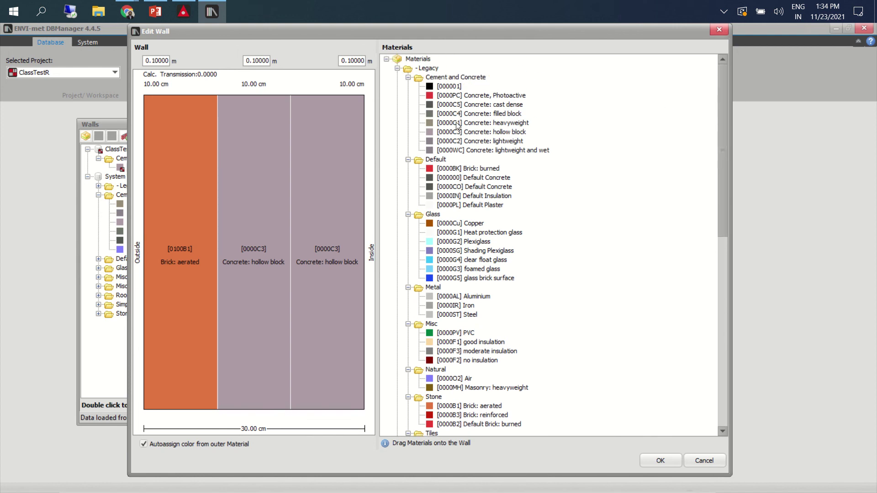
click(469, 169)
mouse_move(470, 171)
mouse_down()
mouse_move(485, 179)
mouse_move(245, 224)
mouse_move(258, 227)
mouse_up()
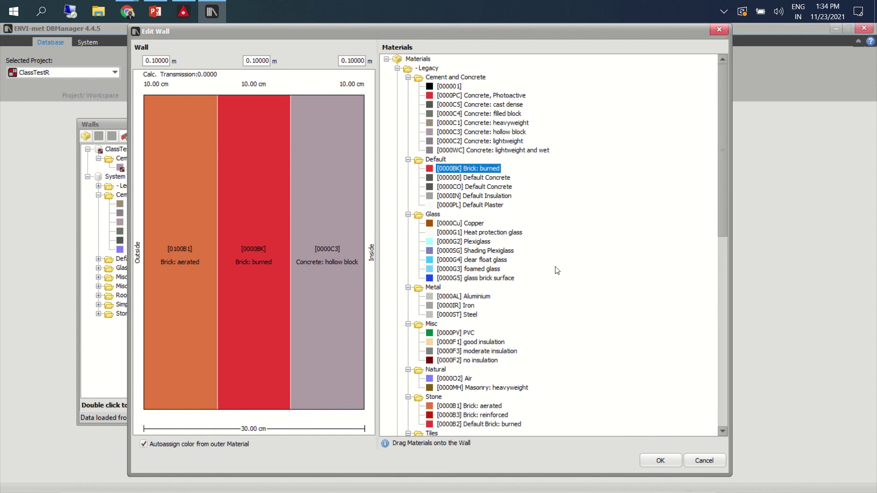
- Assign [0000R1] Roofing: tile from the Legacy Tiles group to the inside layer, accept the wall edits and close the Walls database
scroll(715, 256, down, 2)
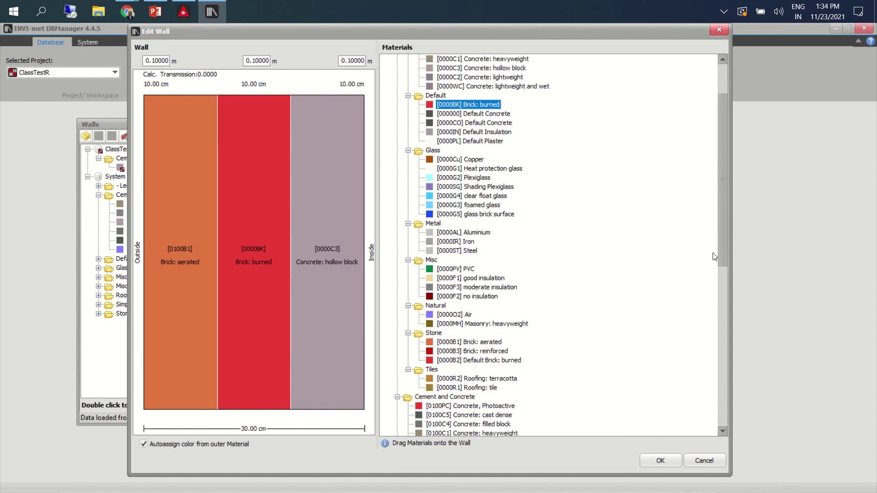
scroll(715, 265, down, 4)
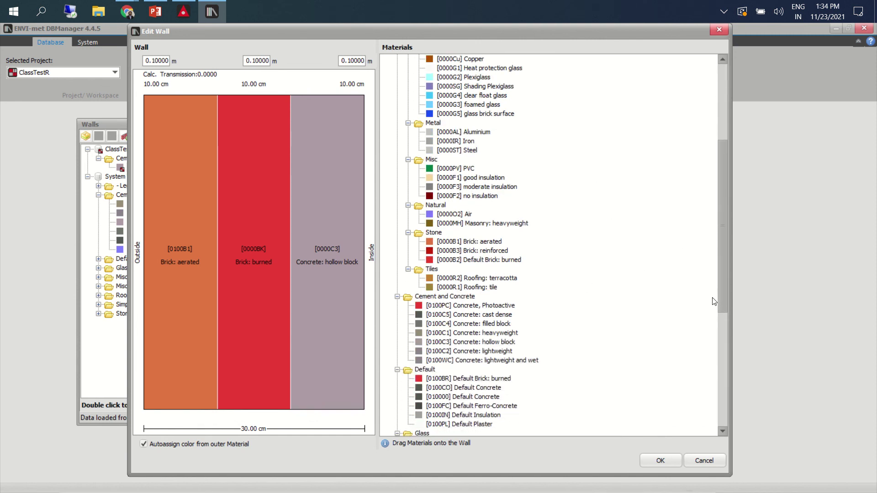
click(476, 288)
drag(342, 282, 337, 283)
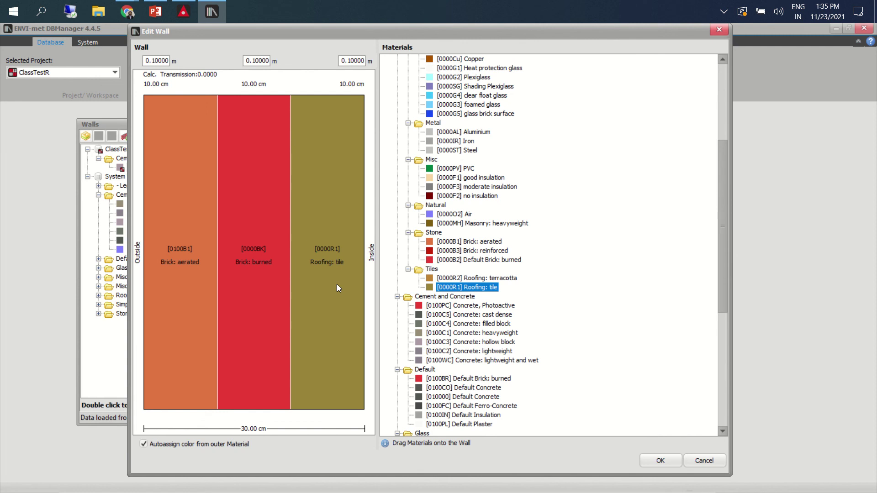
click(663, 459)
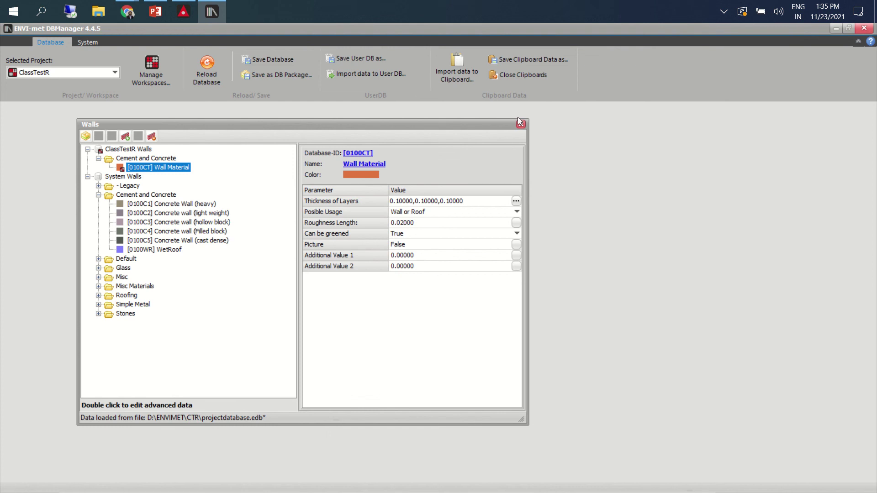
click(520, 128)
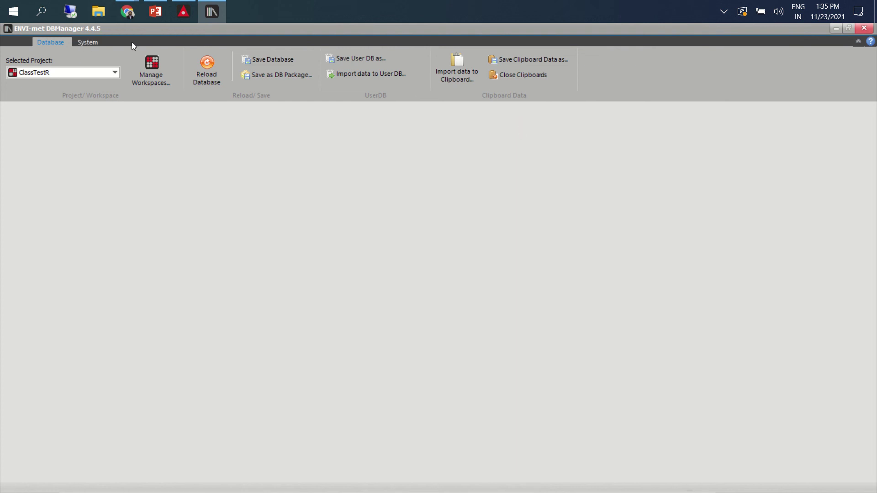
- View the workspace manager, close it, and reopen the Database Manager from ENVI-met Headquarters
click(146, 71)
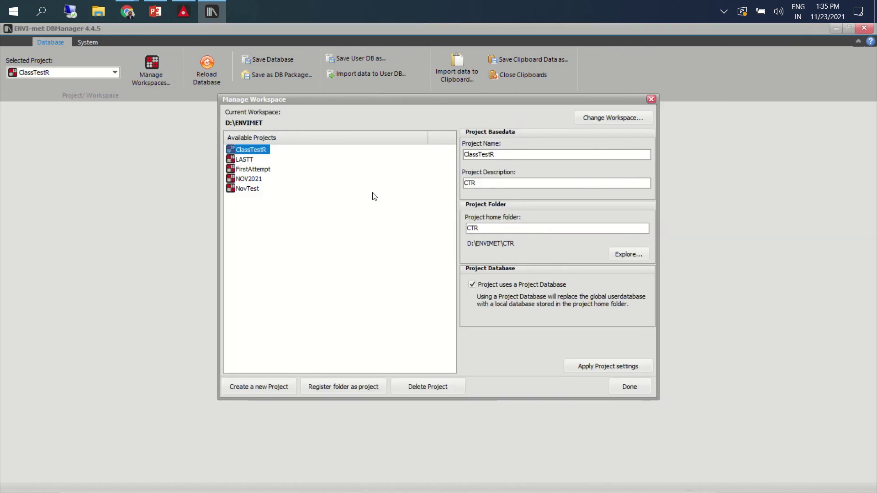
click(652, 100)
click(446, 295)
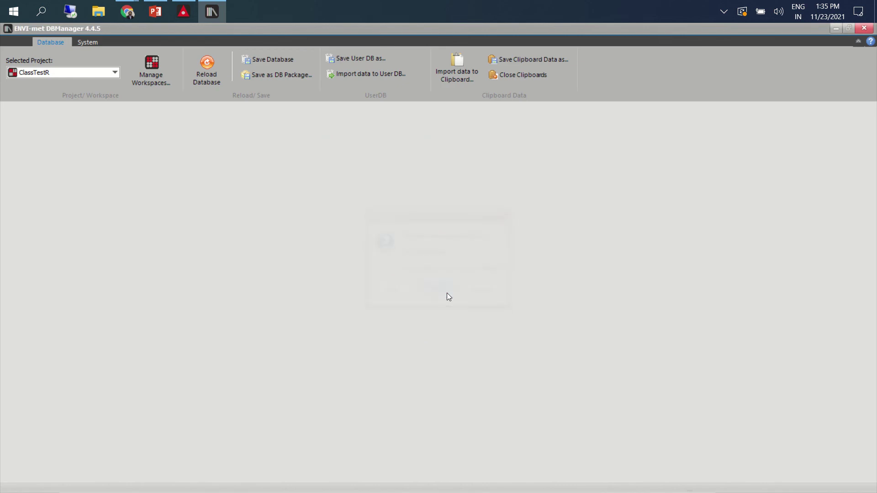
click(174, 15)
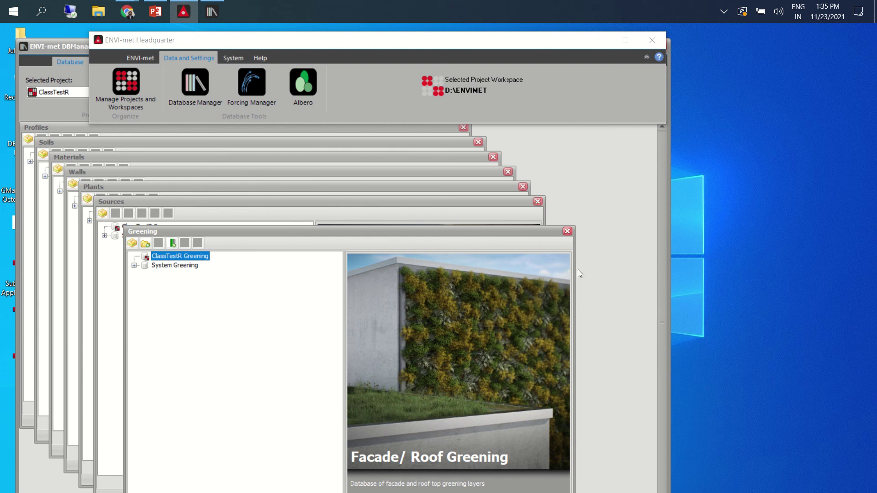
- Open the green + sandy loam substrate item under Default Greenings with air gap in System Greening
drag(482, 239, 478, 141)
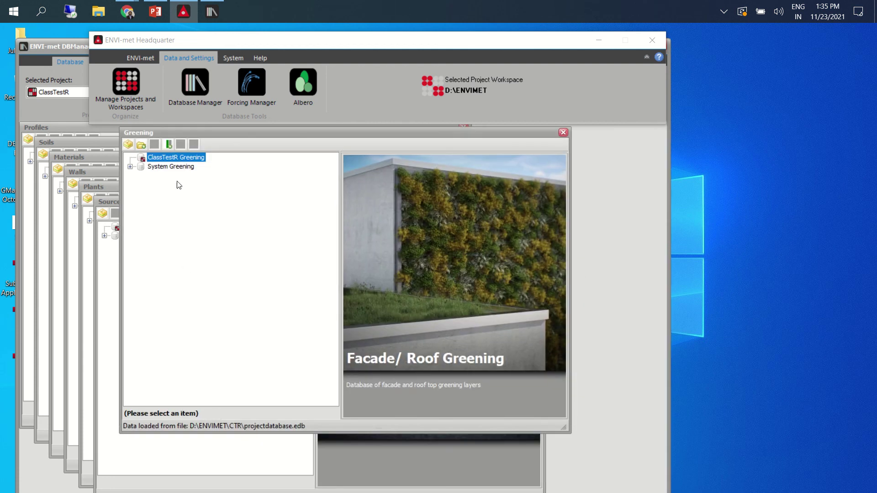
click(174, 167)
click(131, 167)
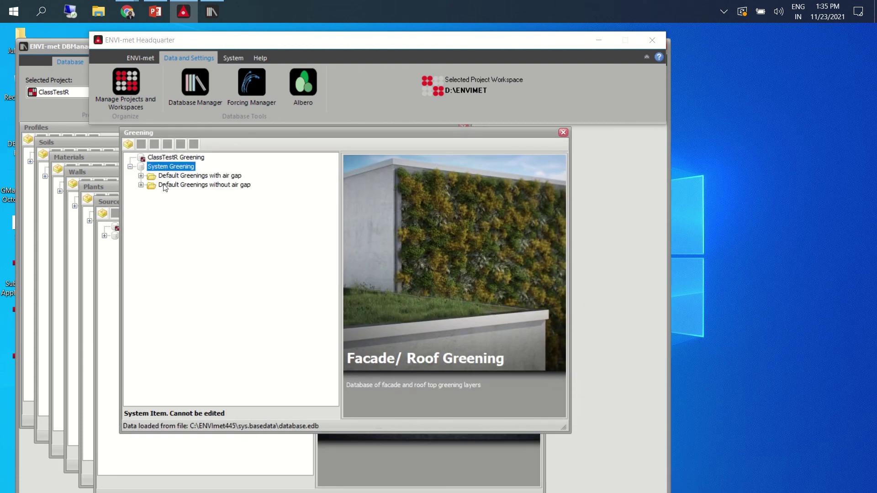
click(140, 176)
click(183, 186)
double_click(181, 186)
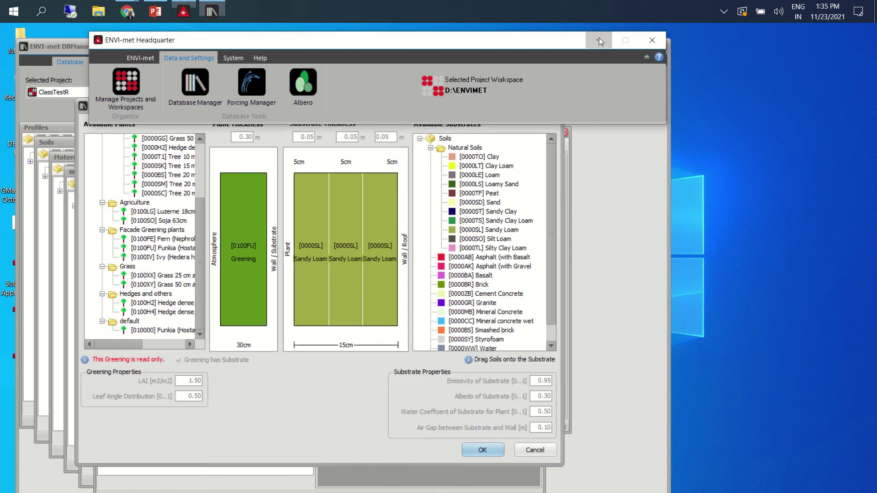
- Enlarge the read-only greening editor, examine its available plants, layers and substrates, and close the editor
click(565, 429)
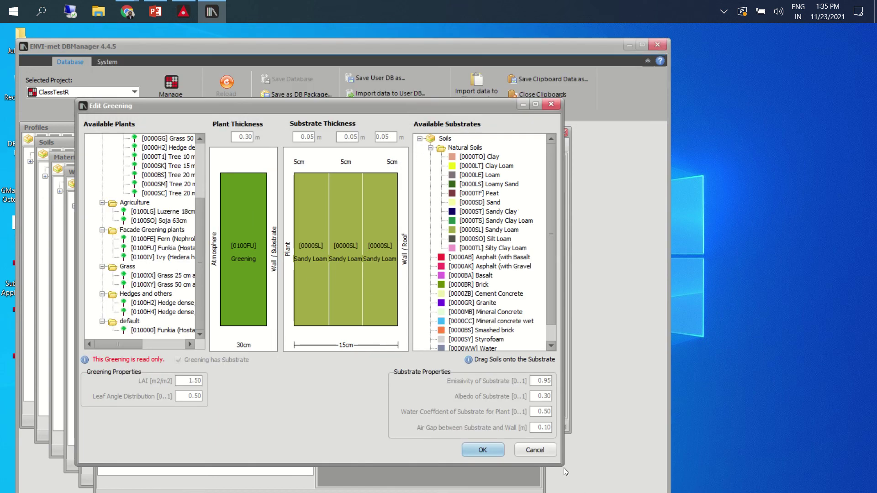
drag(564, 467, 816, 491)
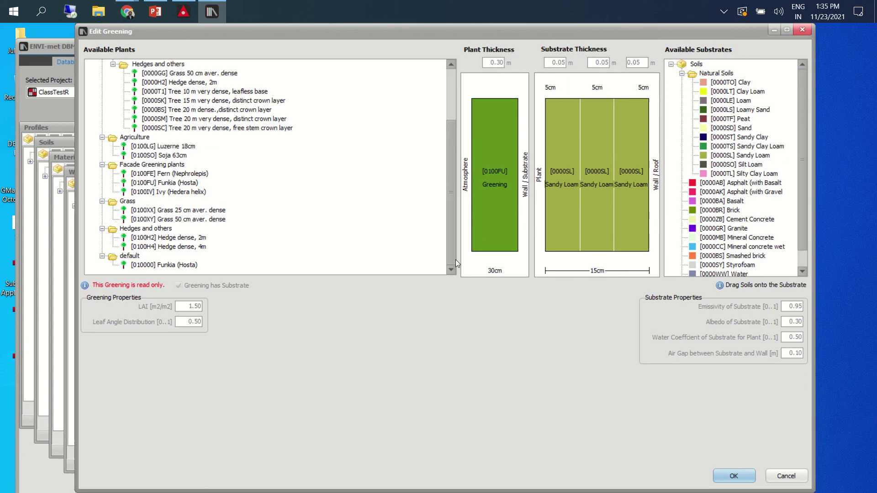
double_click(378, 36)
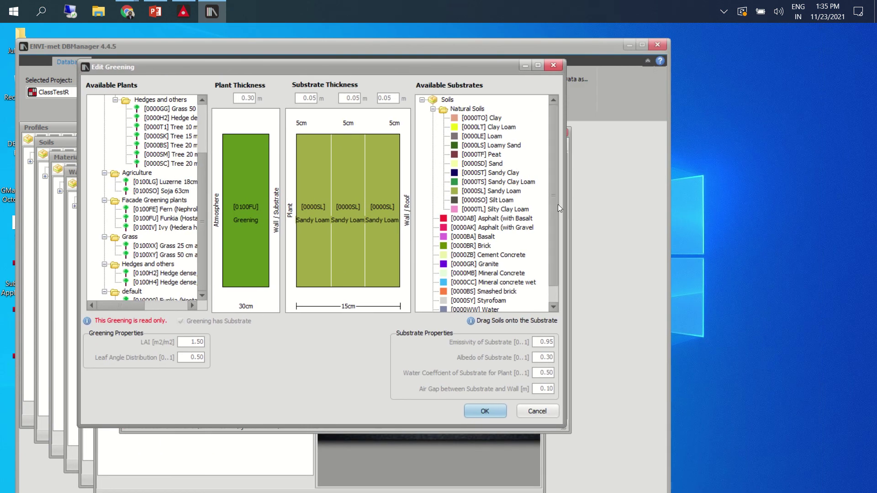
drag(565, 209, 767, 221)
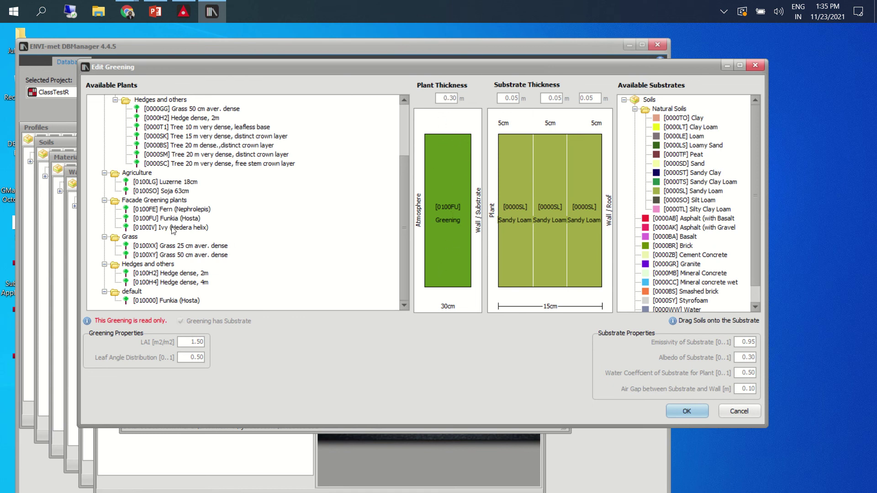
click(169, 183)
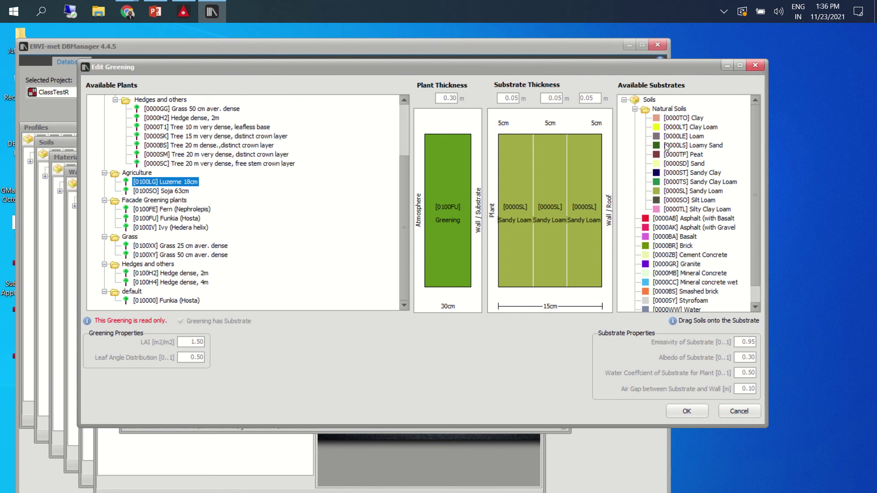
click(683, 118)
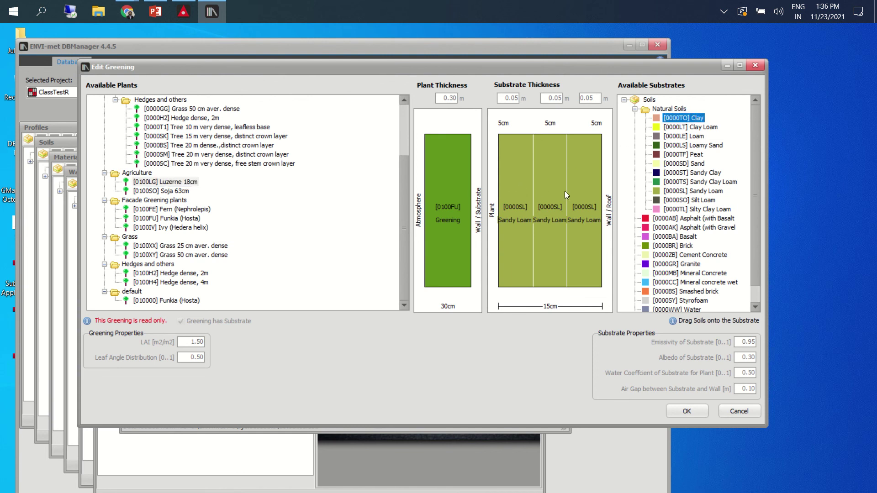
click(756, 65)
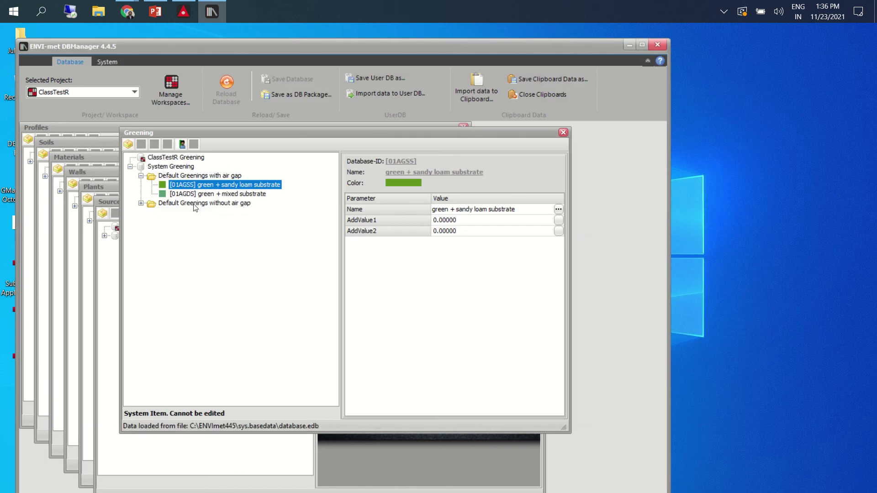
- Copy the system green + sandy loam substrate item to ClassTestR Greening and set the copy's Database-ID to 01AGTT
right_click(183, 183)
click(208, 252)
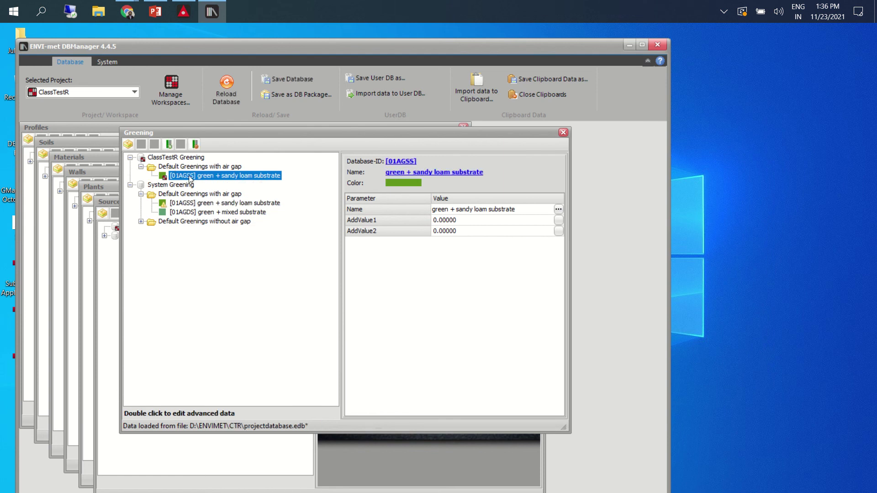
click(401, 162)
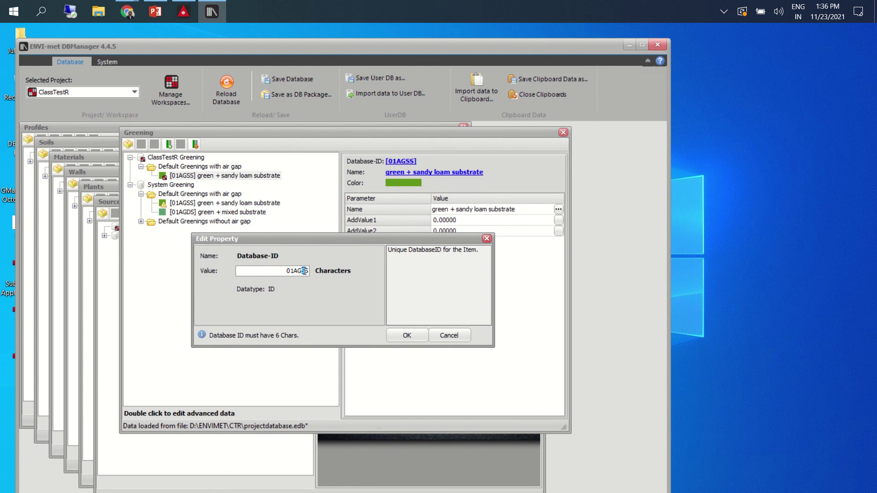
text(TT)
click(466, 335)
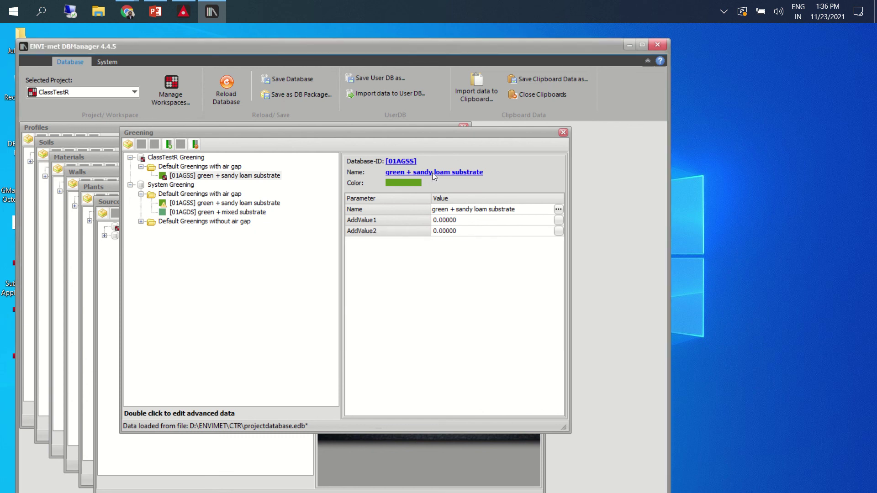
- Rename the copied greening item as TEST
click(413, 172)
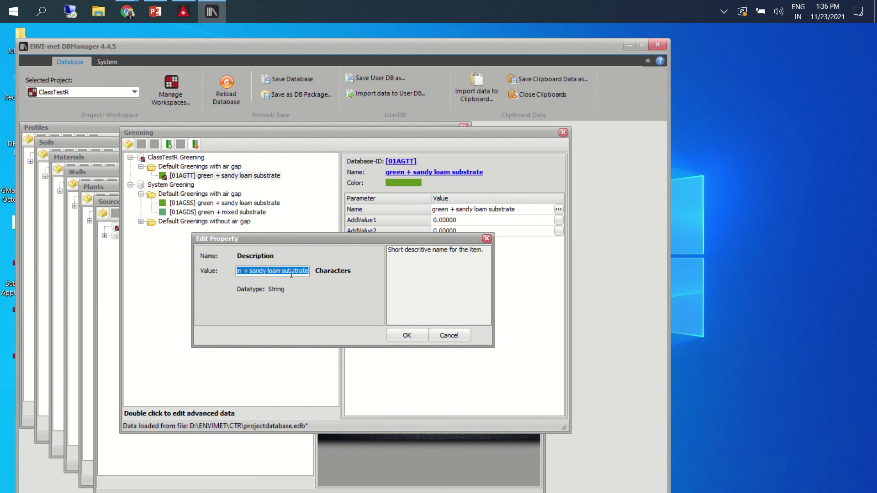
text(TEST)
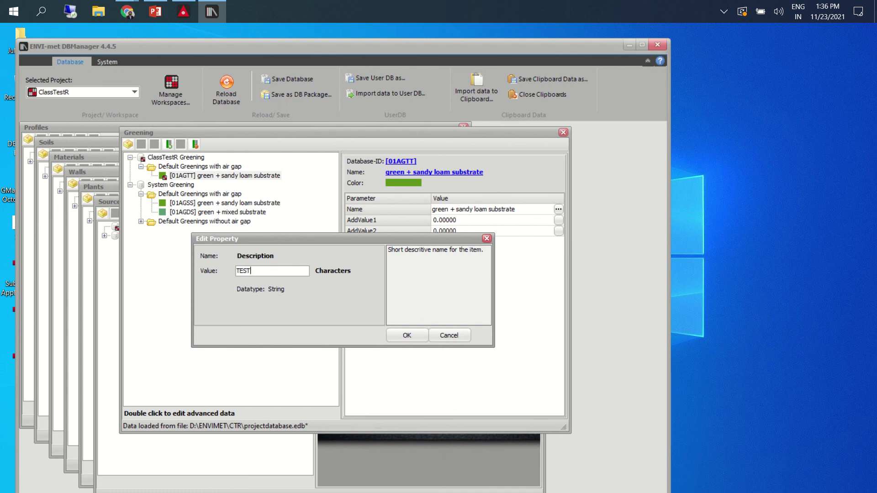
click(416, 336)
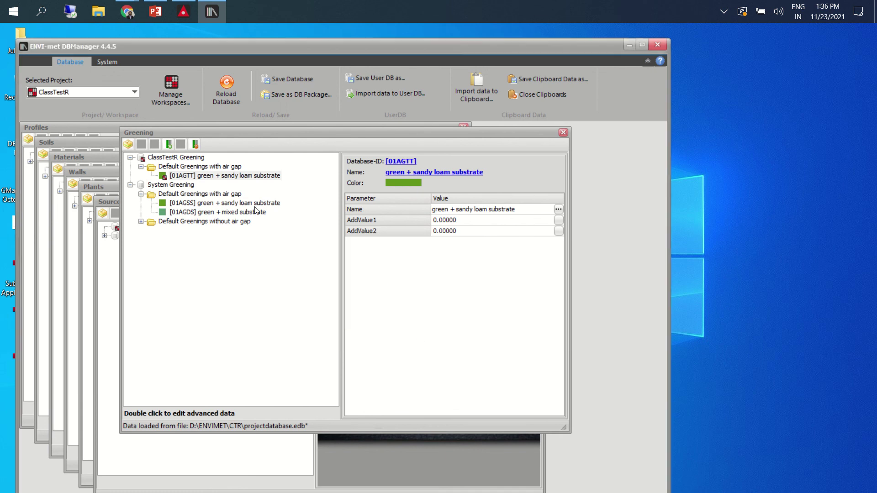
- Open the TEST greening's editor and assign [0100XY] Grass 50 cm aver. dense as its plant
double_click(204, 177)
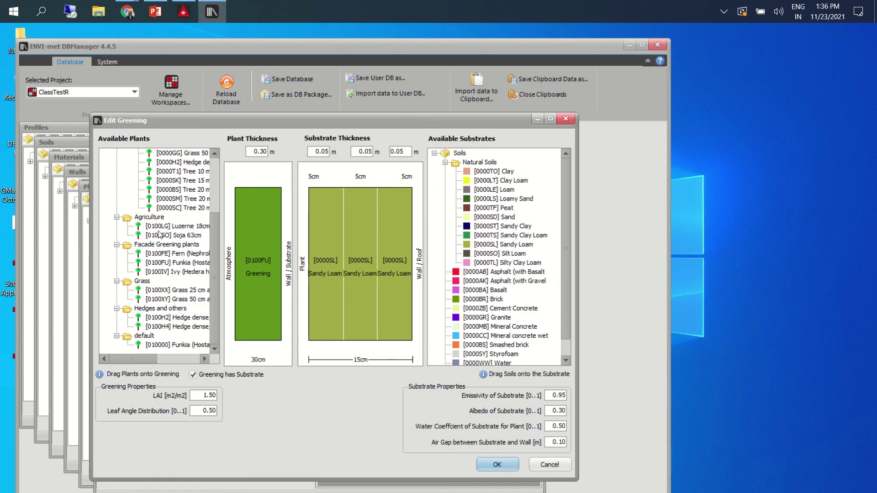
scroll(215, 191, up, 3)
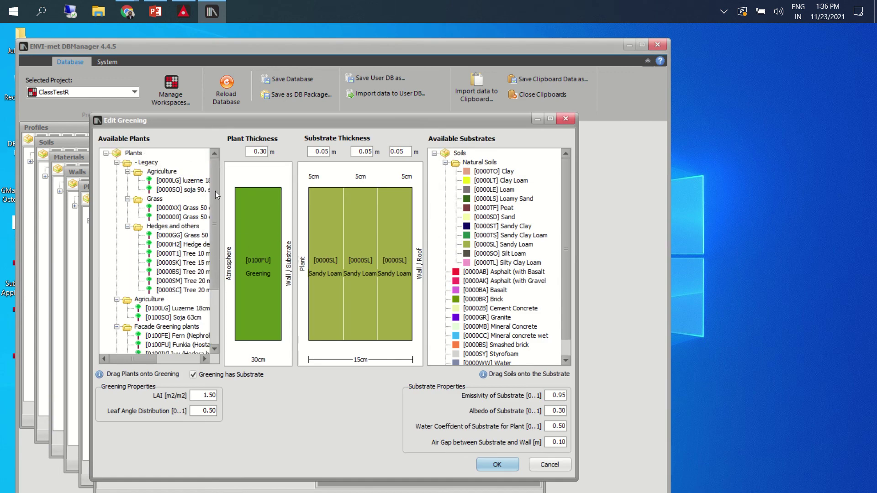
drag(182, 245, 262, 257)
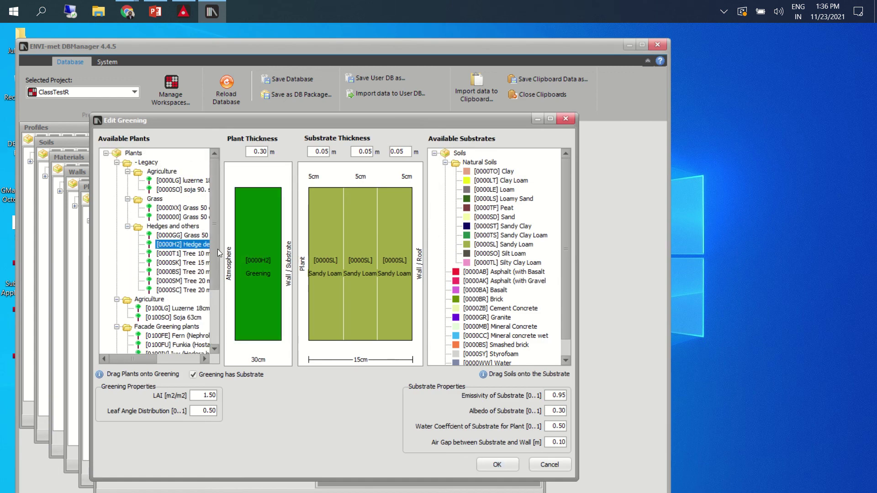
scroll(215, 274, down, 3)
drag(178, 299, 249, 314)
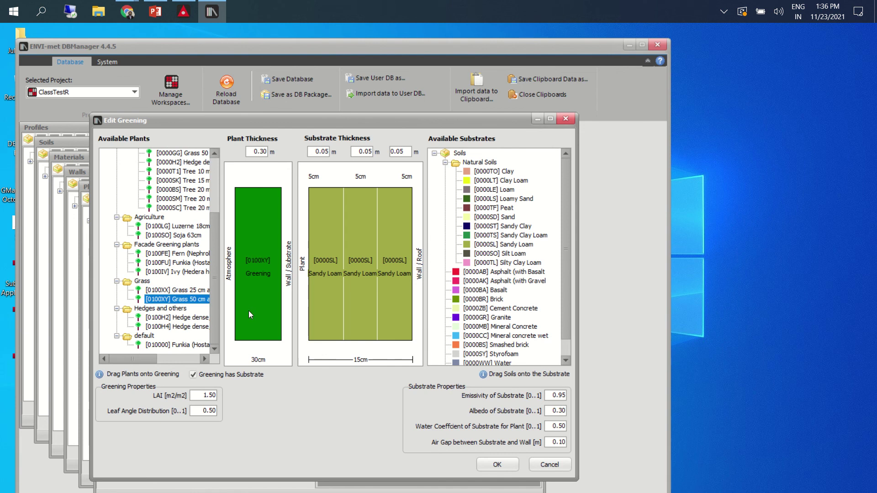
- Examine the plant thickness, LAI and Leaf Angle Distribution fields of the TEST greening
double_click(262, 152)
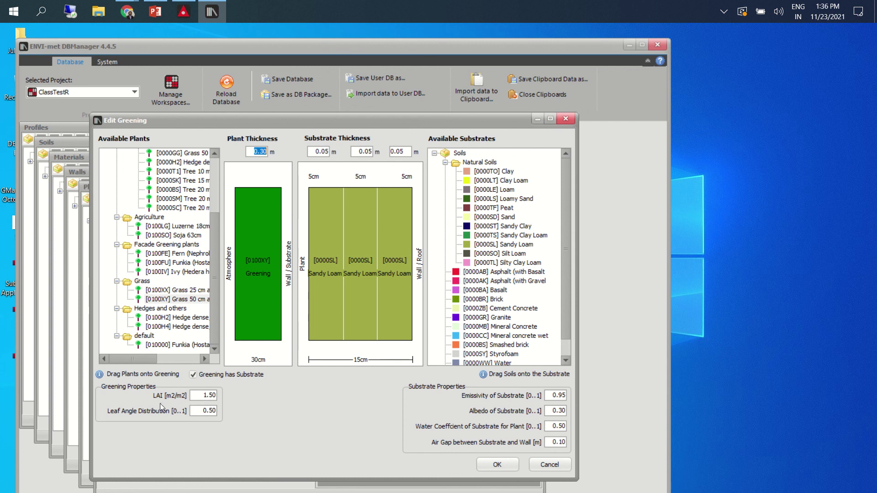
click(191, 396)
click(202, 410)
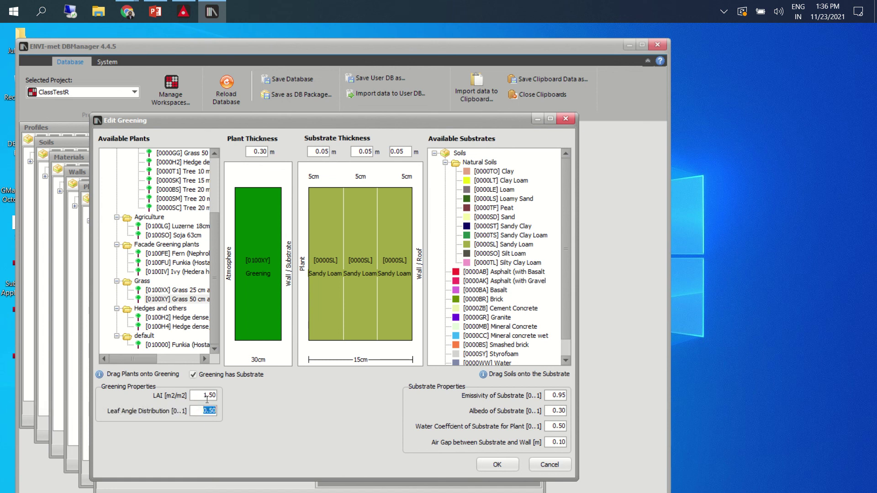
click(207, 399)
click(203, 413)
- Assign Sandy Clay, Brick and Styrofoam to the three substrate layers, in order from the plant side to the wall
scroll(569, 229, down, 1)
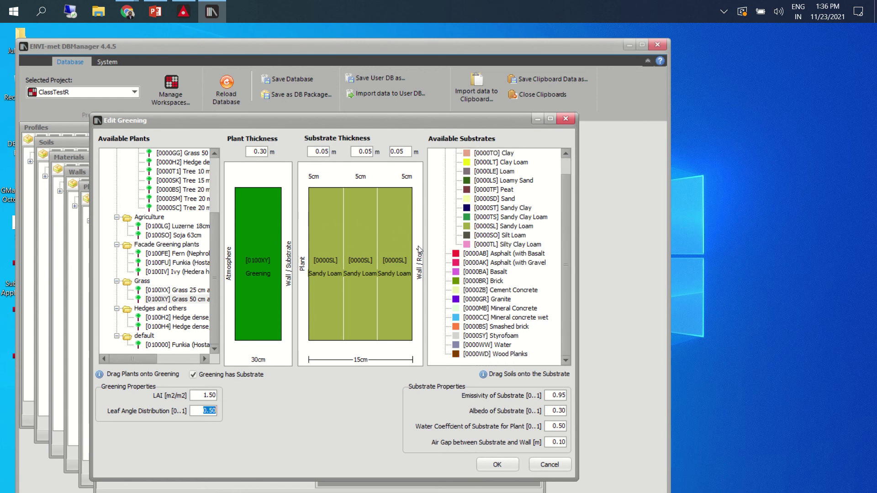
scroll(564, 249, up, 1)
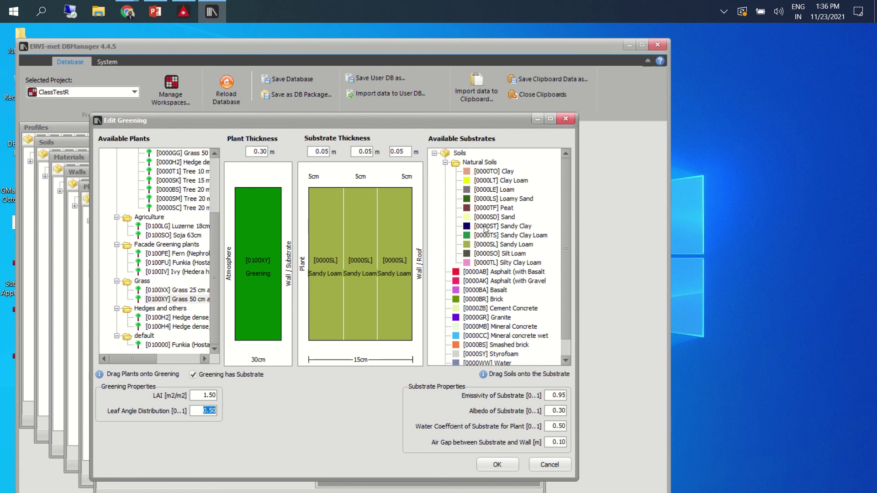
drag(486, 227, 332, 260)
click(402, 269)
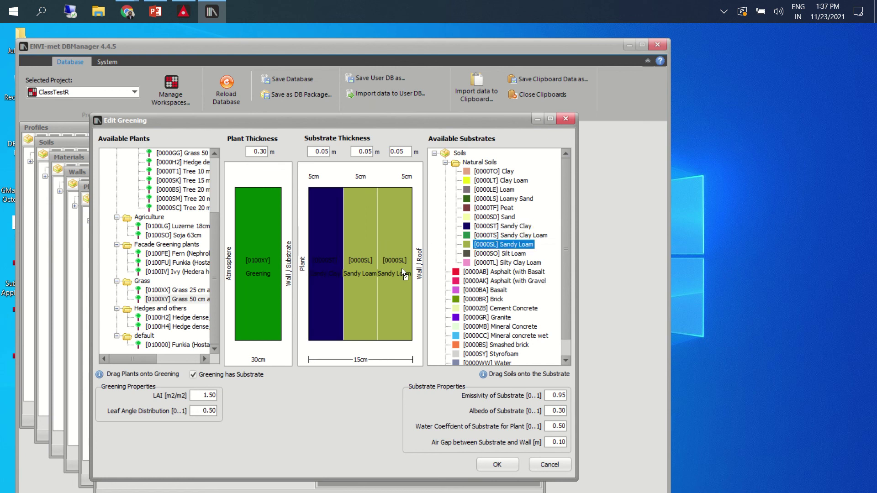
click(496, 263)
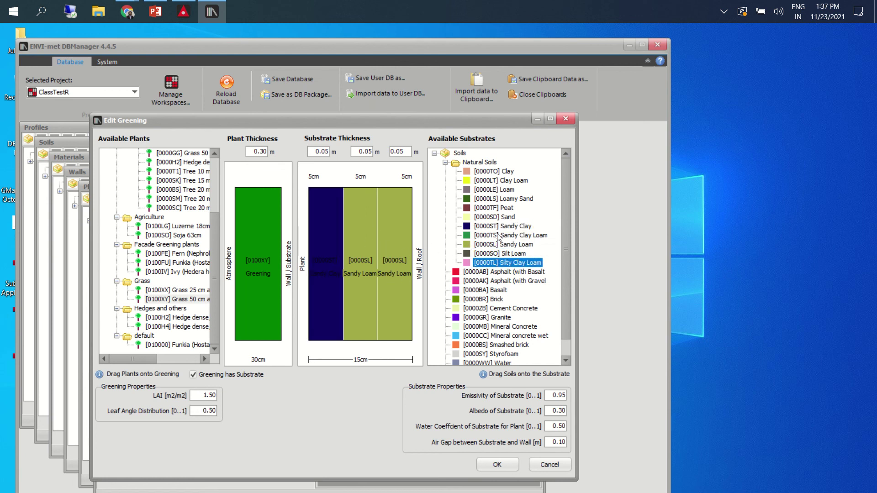
drag(487, 302, 360, 249)
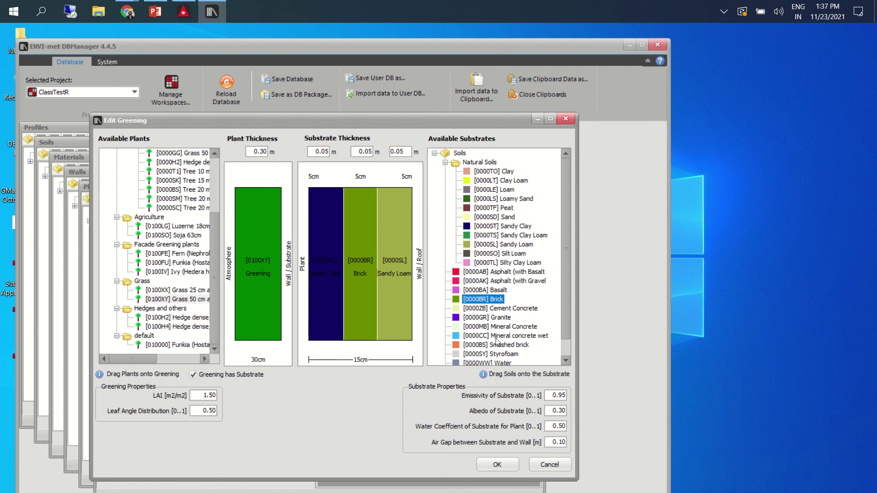
drag(496, 354, 401, 216)
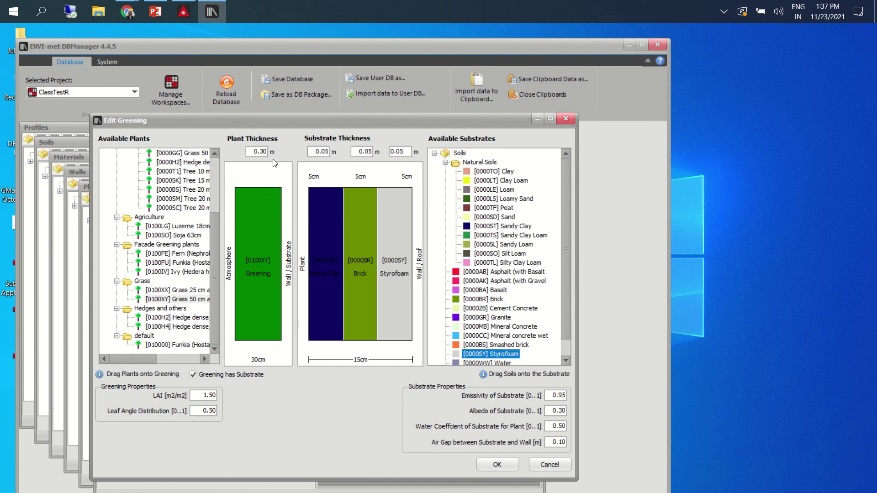
- Examine the plant thickness and the three substrate thickness fields, then close the greening editor and the Greening database
double_click(259, 152)
double_click(319, 152)
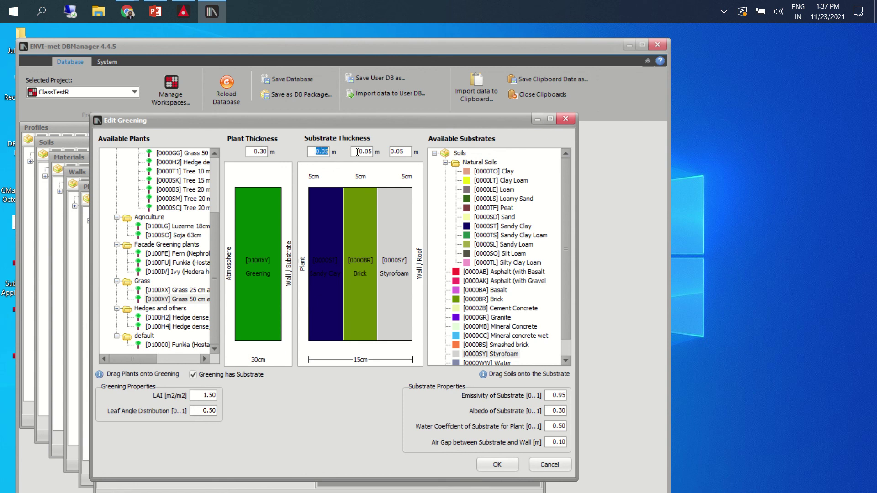
double_click(366, 151)
double_click(407, 151)
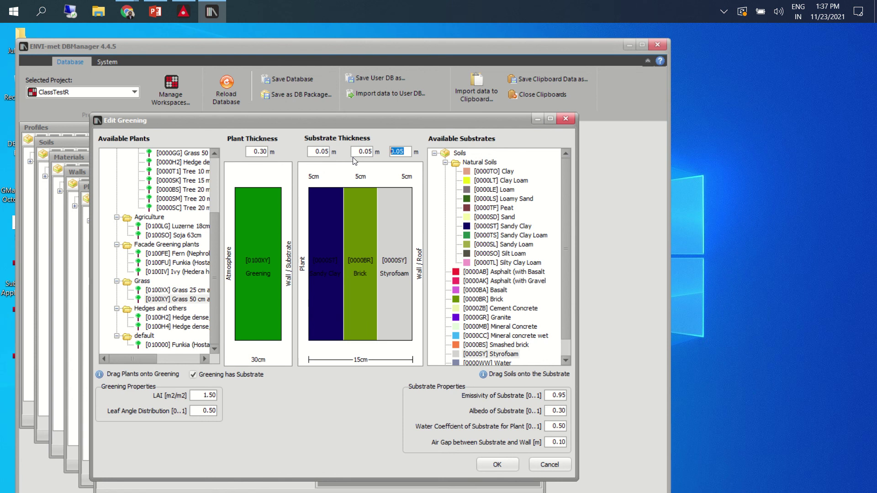
click(565, 119)
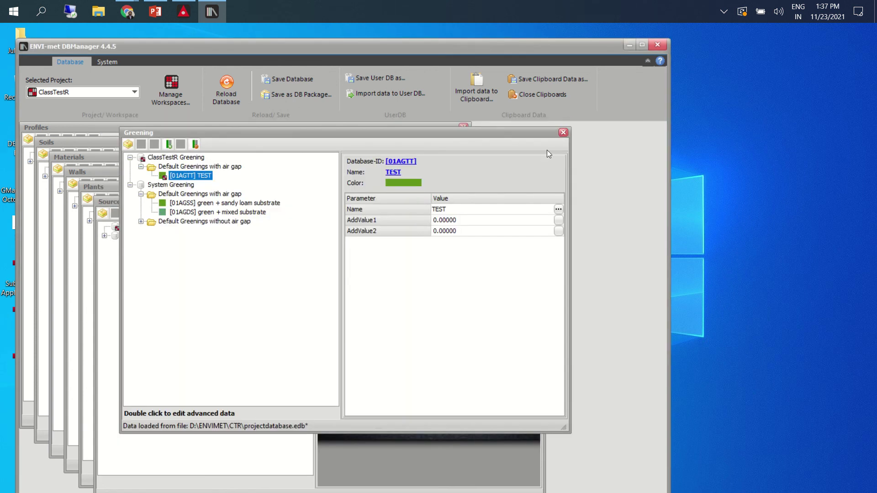
click(562, 132)
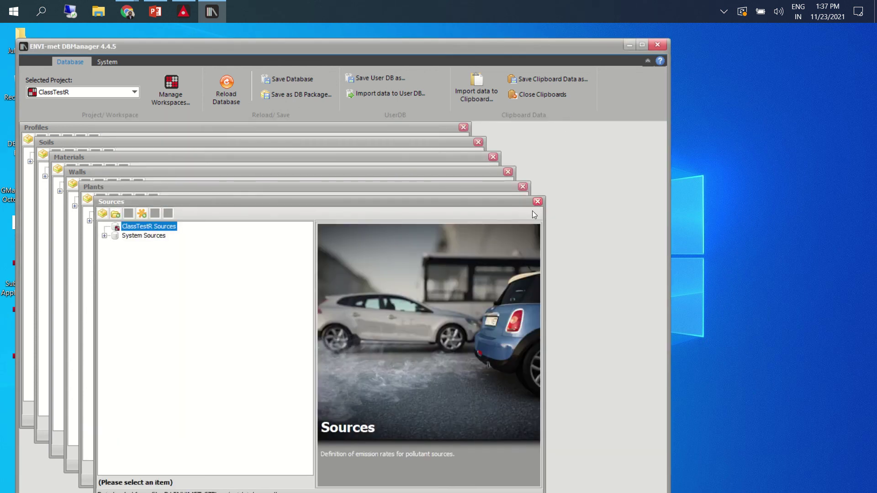
- Close the remaining database windows and exit the Database Manager without saving the ClassTestR changes
click(537, 202)
click(523, 186)
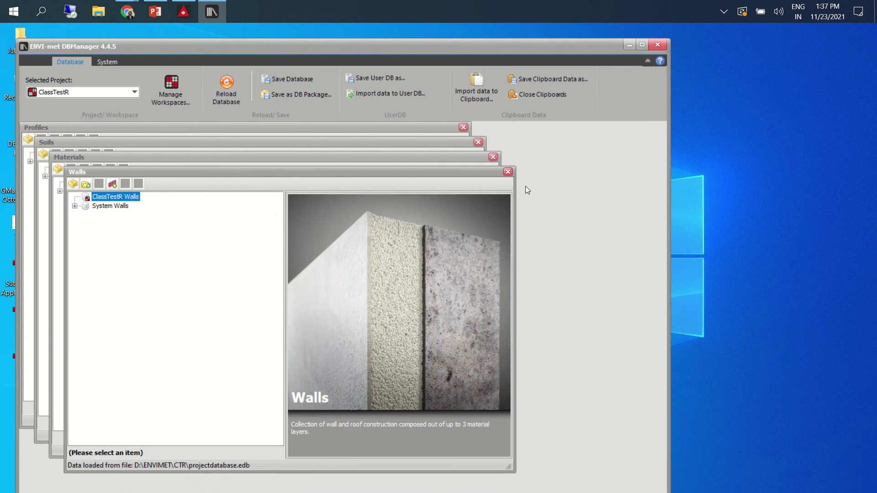
click(507, 172)
click(493, 156)
click(479, 142)
click(463, 127)
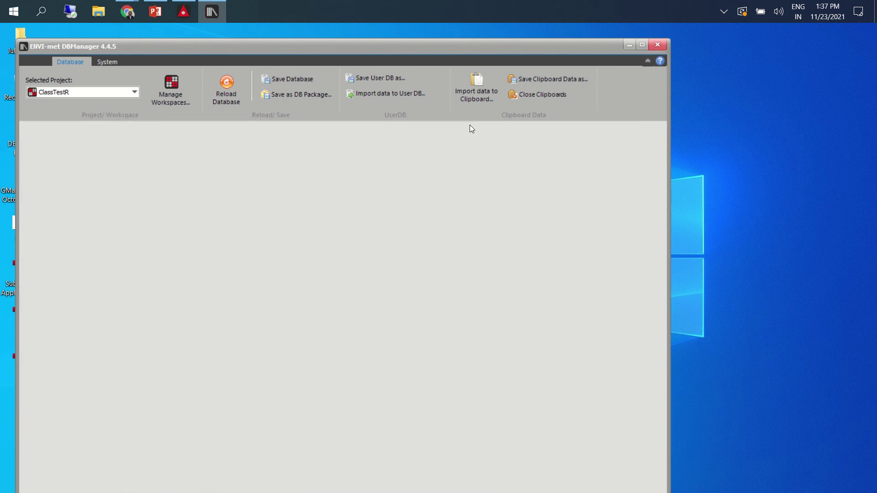
click(656, 45)
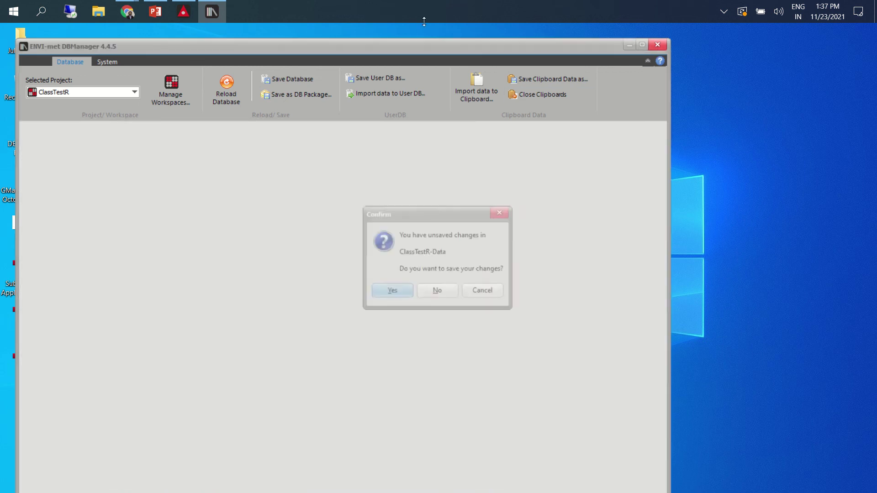
click(437, 290)
- Reopen the Database Manager from ENVI-met Headquarter
click(183, 11)
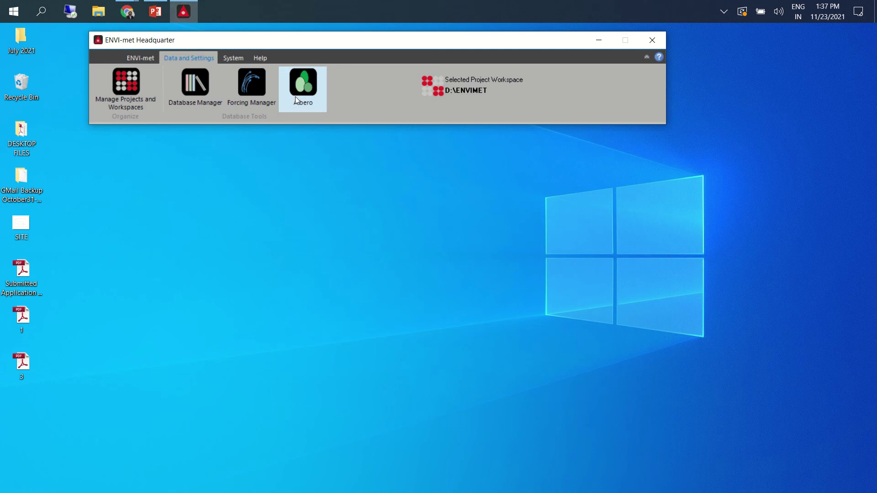
click(195, 87)
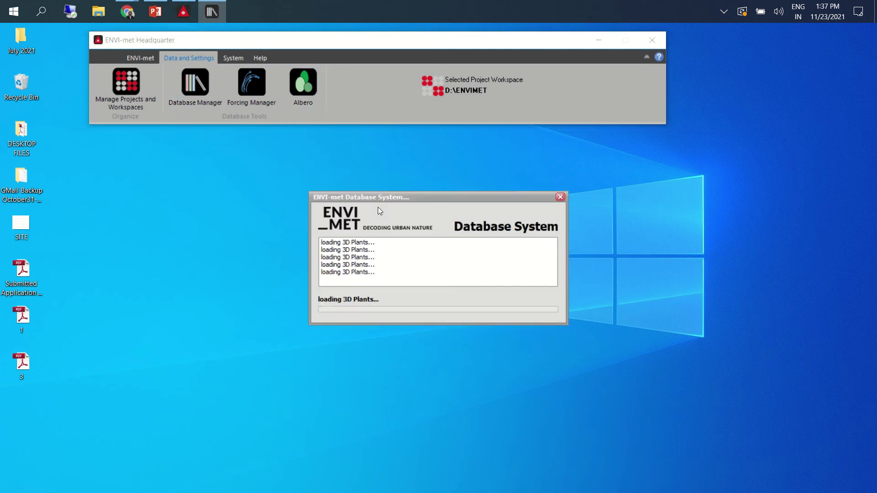
click(560, 198)
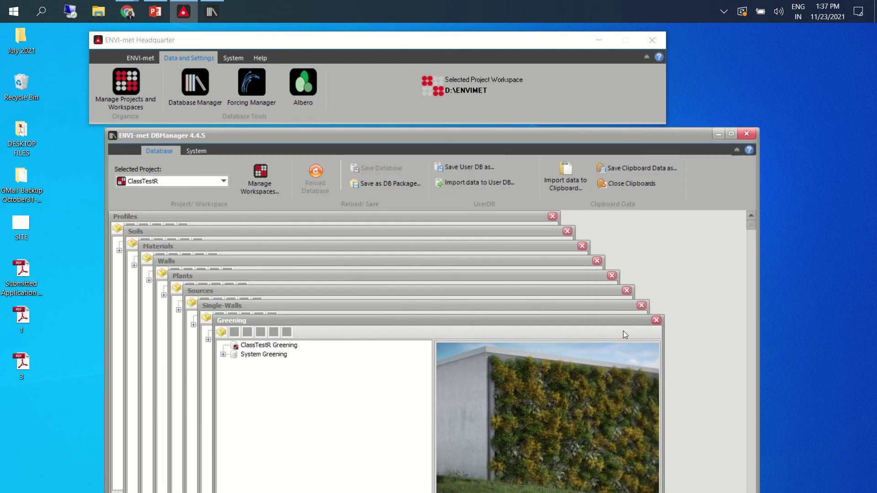
- Close every database window except Plants and maximize the Database Manager
click(656, 320)
click(641, 305)
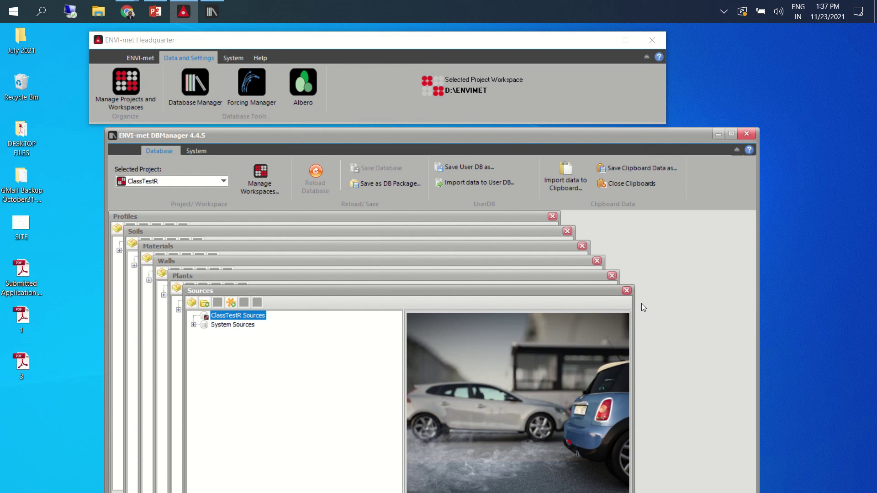
click(626, 290)
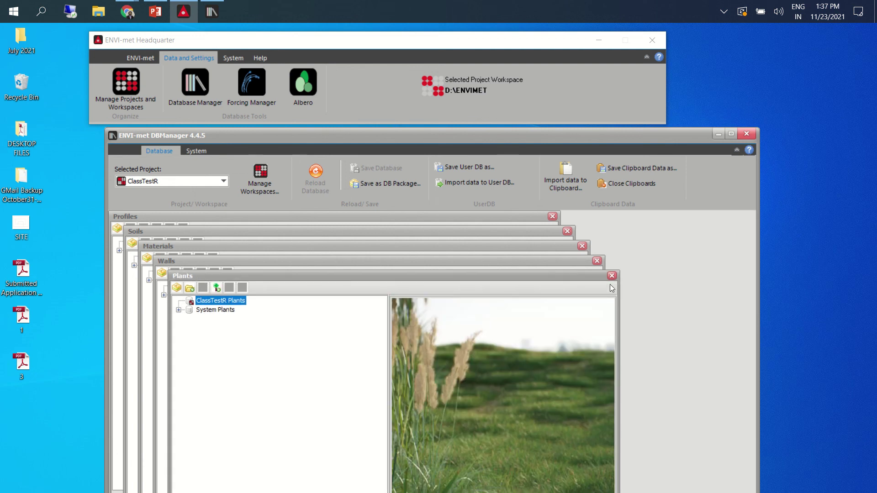
click(597, 261)
click(582, 246)
click(567, 231)
click(552, 217)
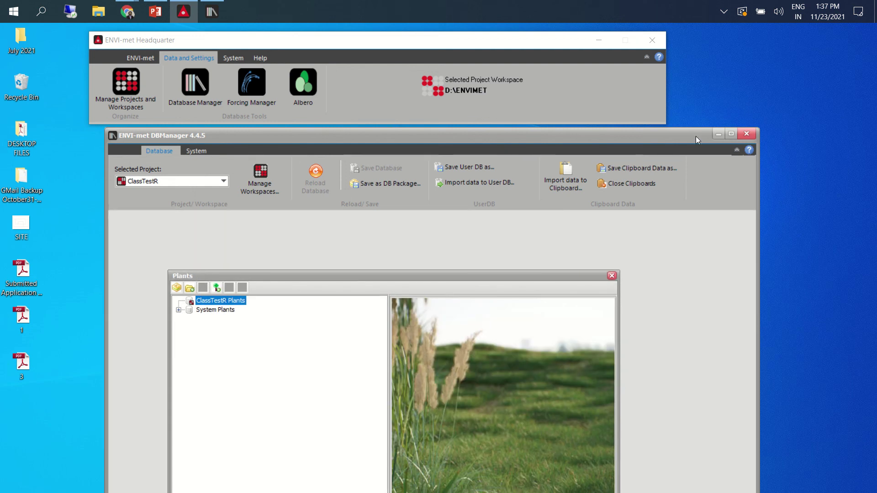
click(732, 133)
- Create a user copy of [0100H2] Hedge dense, 2m from the Hedges and others group of the System Plants
click(69, 201)
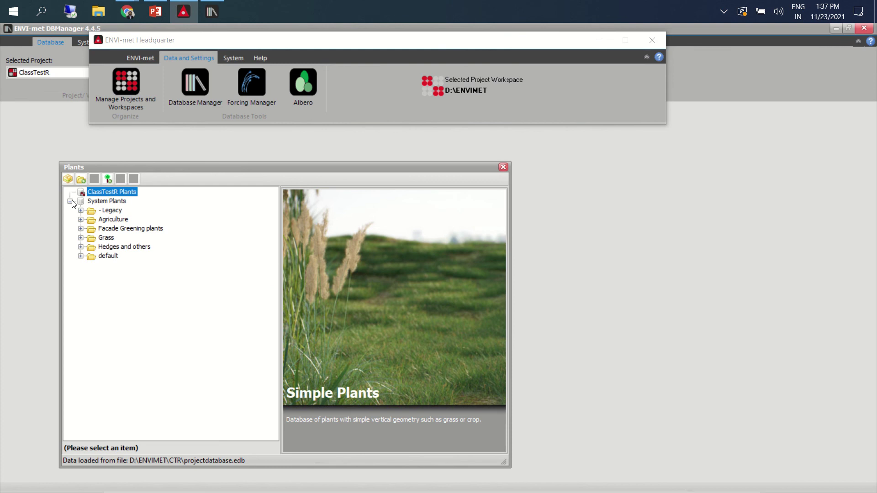
click(81, 237)
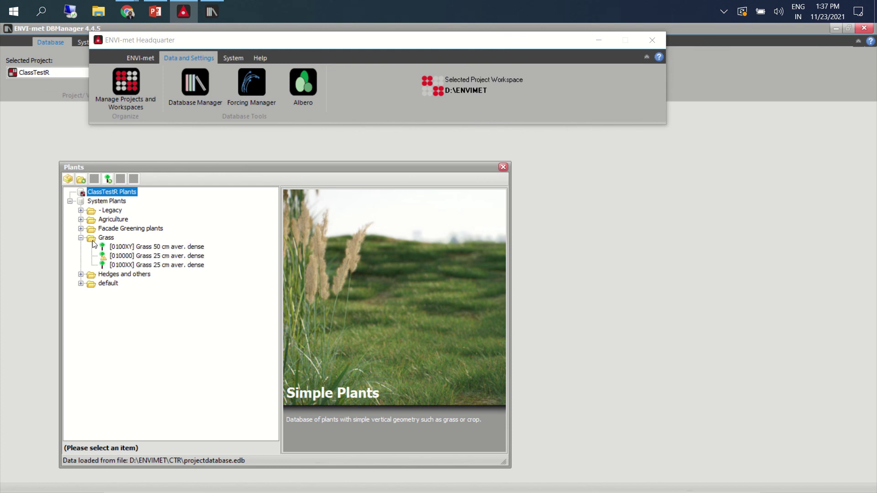
click(81, 228)
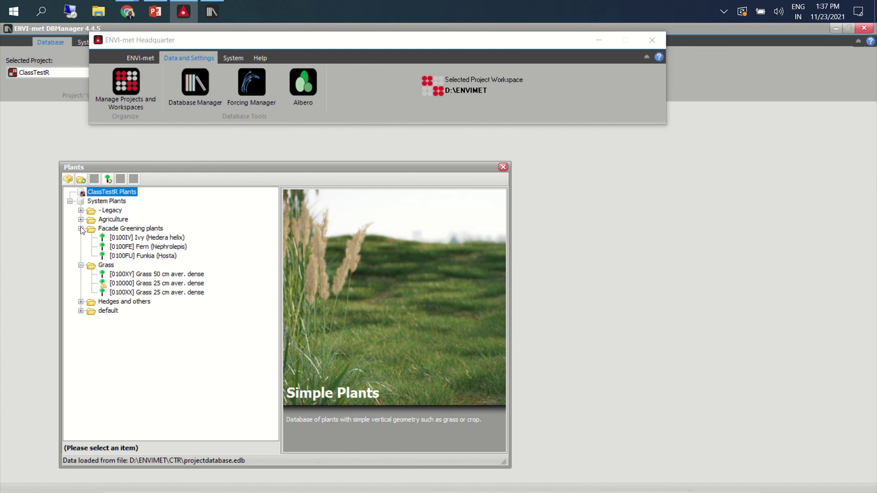
click(81, 302)
click(137, 310)
right_click(134, 311)
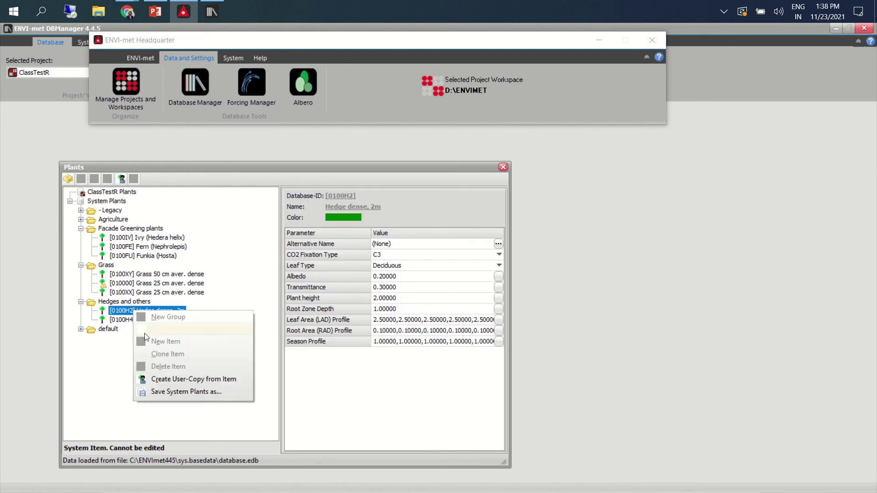
click(163, 383)
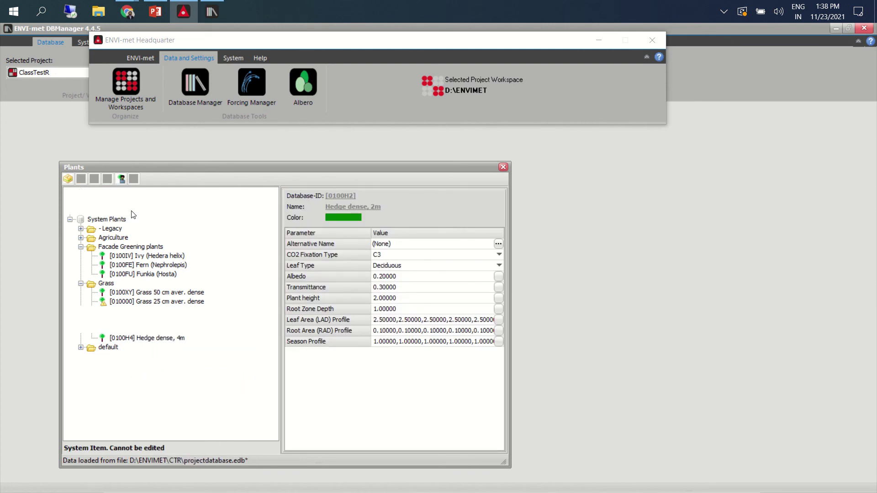
- Set the copied hedge's database ID to 0100HT and its name to TEST
click(347, 196)
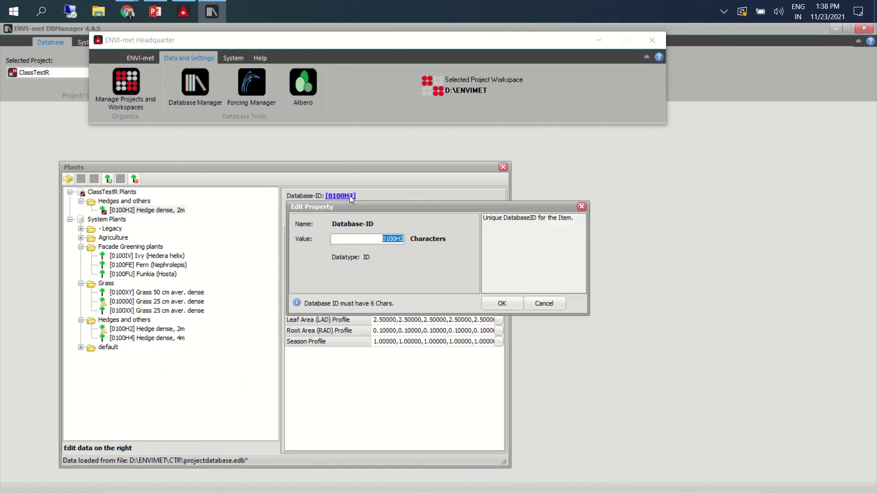
drag(401, 239, 401, 247)
text(T)
key(Return)
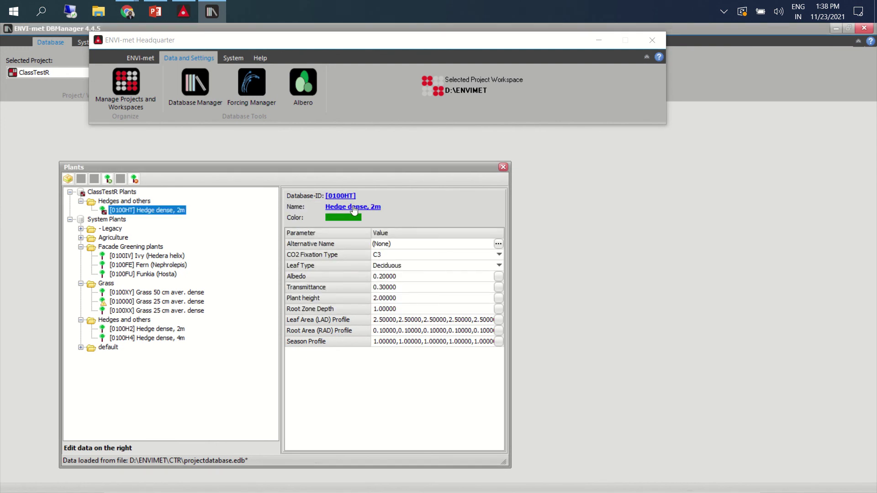
click(353, 208)
text(TEST)
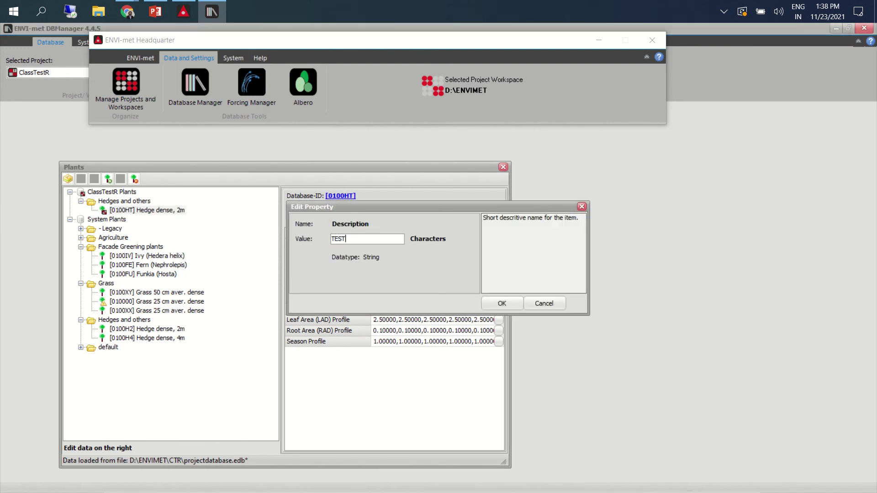
key(Return)
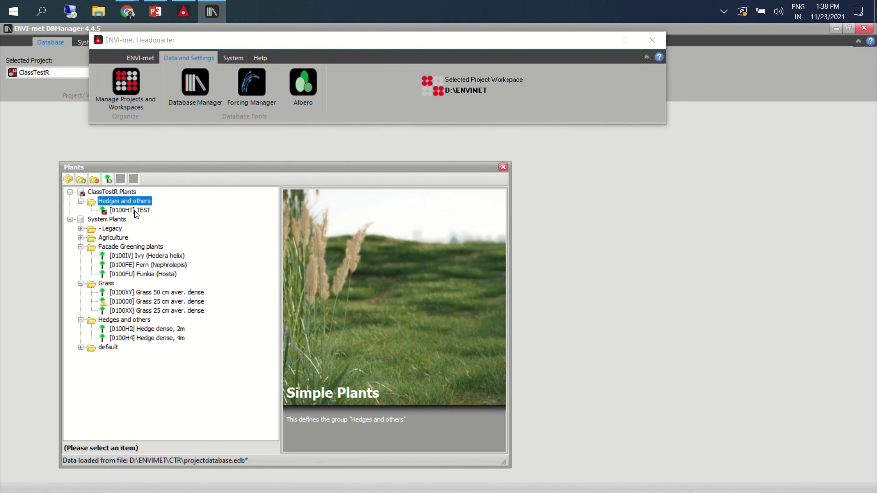
- Reselect the TEST plant under ClassTestR Plants and widen the Plants window
click(136, 212)
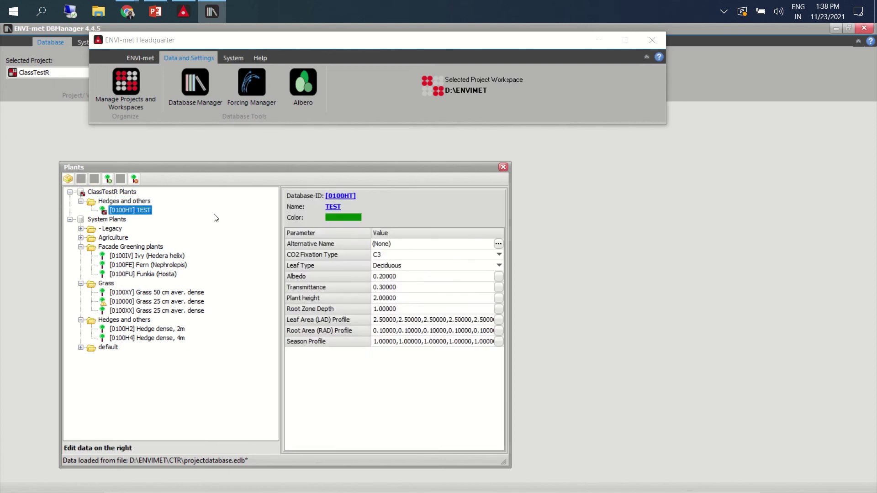
click(121, 220)
click(136, 211)
drag(510, 318, 624, 320)
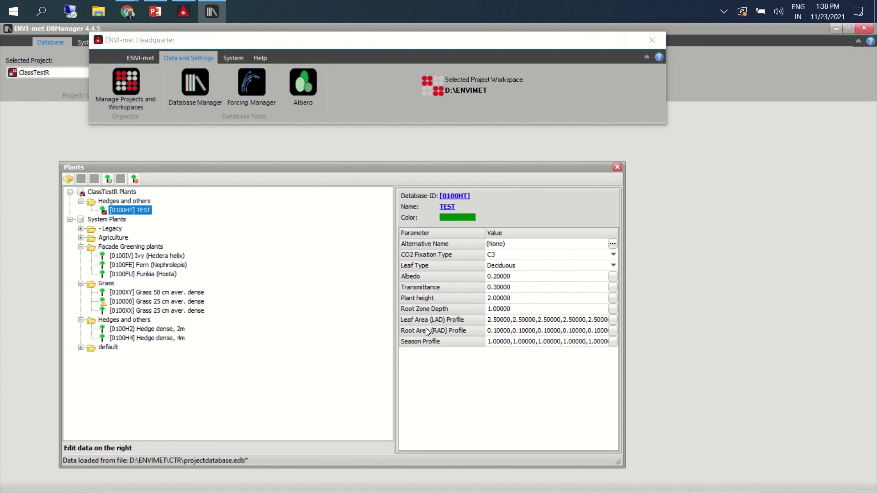
- Examine the TEST plant's CO2 Fixation Type and Leaf Type options, keeping C3 and Deciduous
key(Tab)
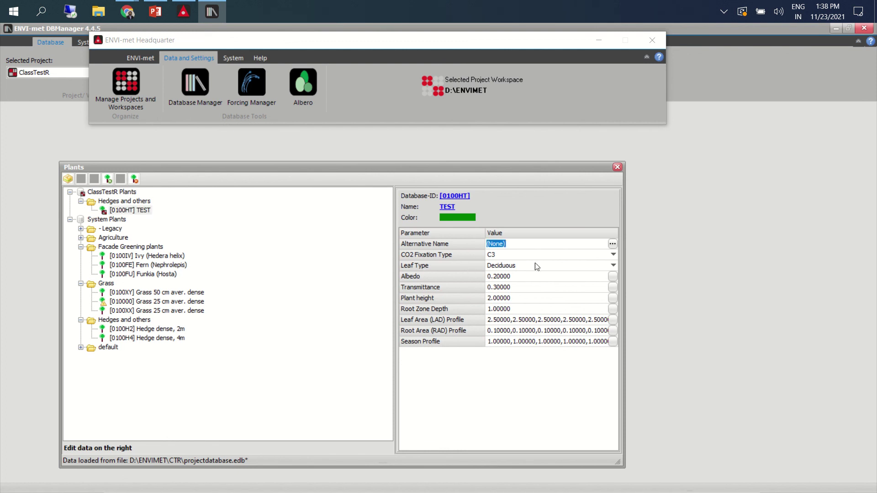
click(613, 255)
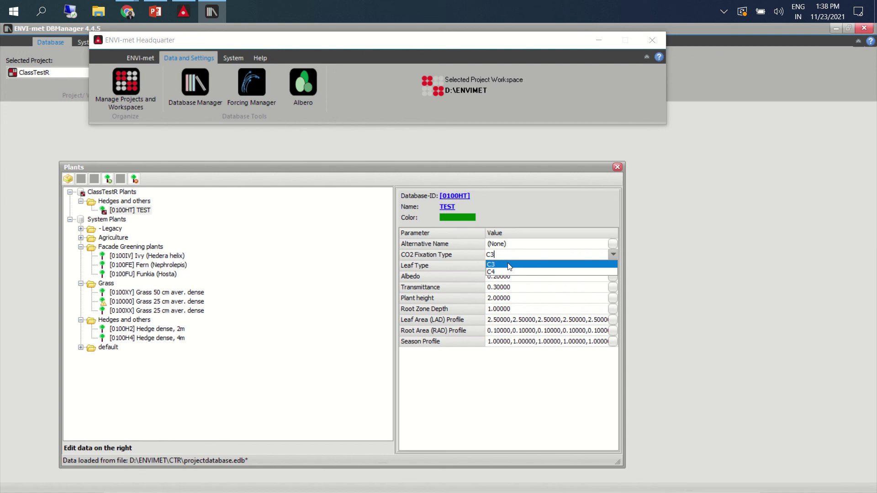
click(509, 265)
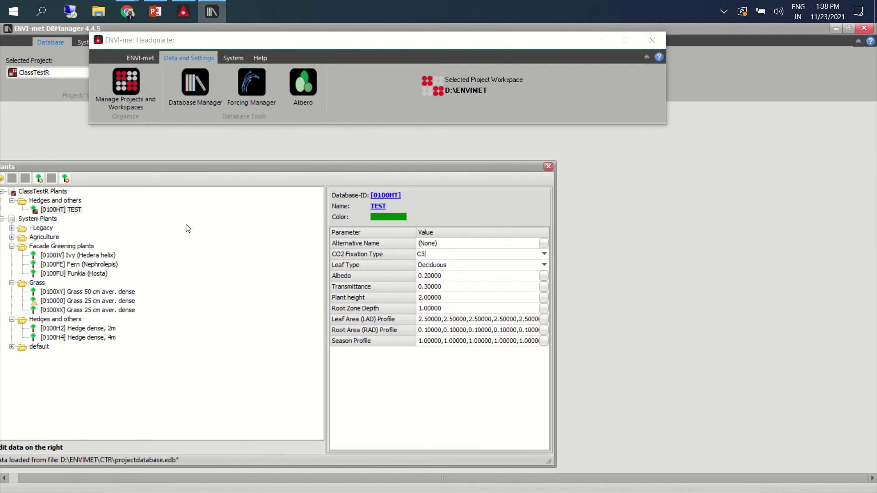
drag(330, 168, 398, 160)
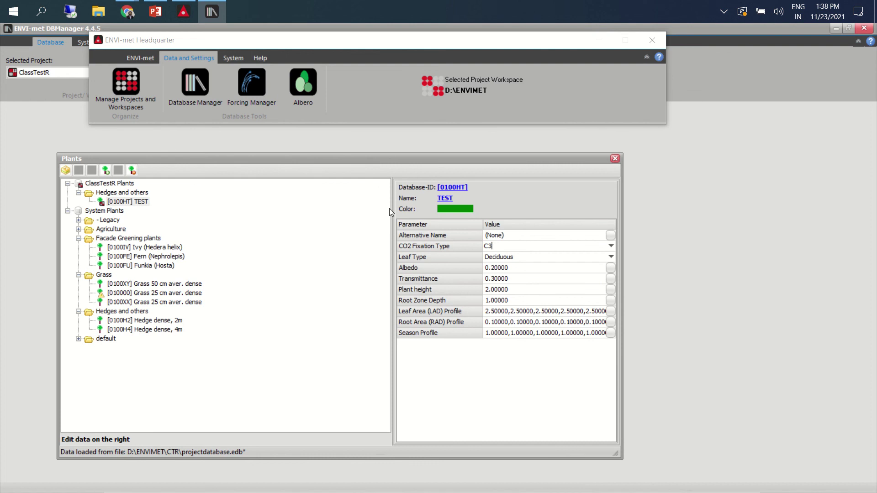
click(611, 247)
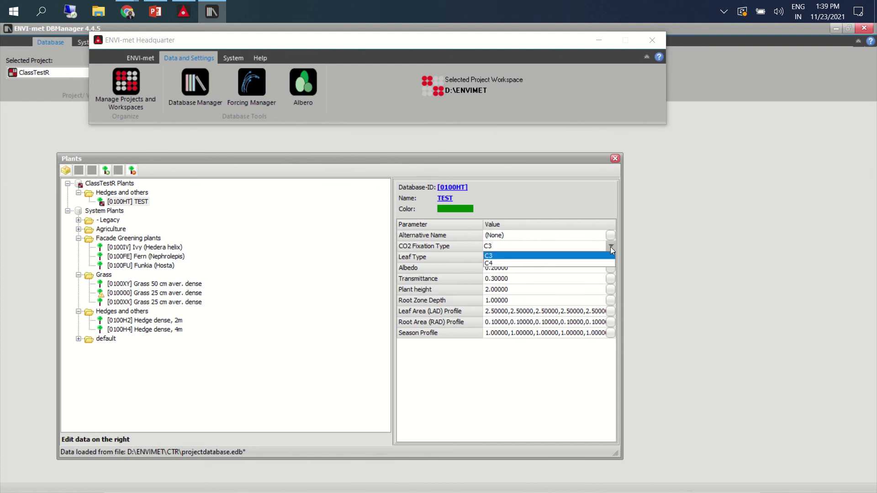
click(552, 378)
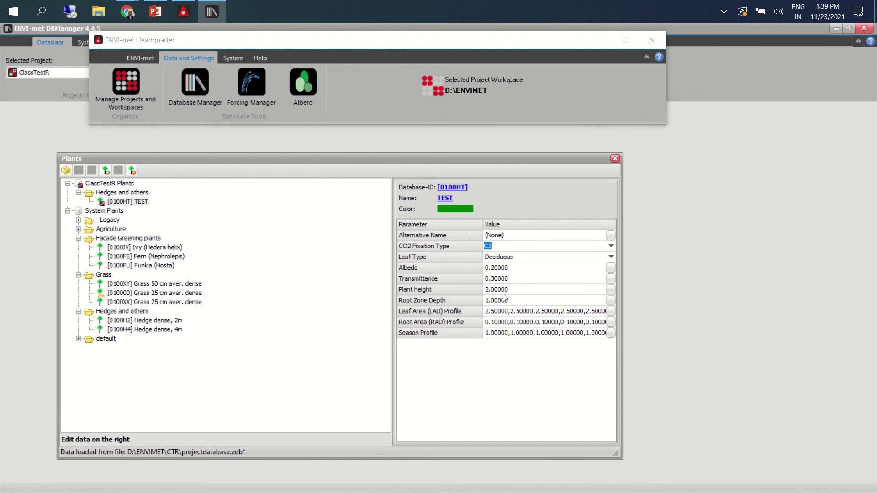
click(608, 257)
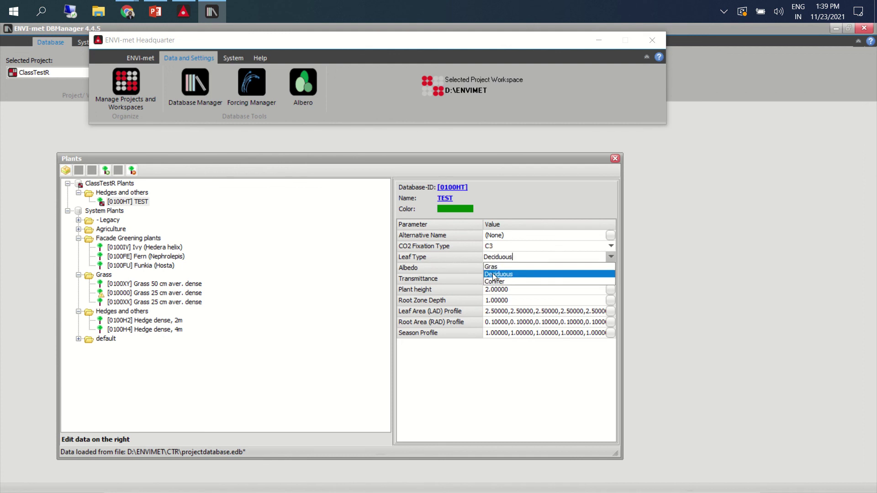
click(530, 369)
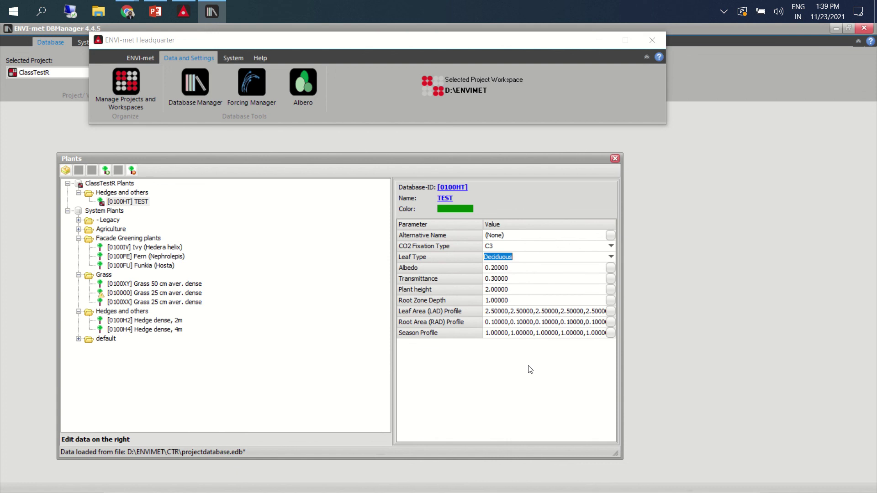
- Examine the TEST plant's Albedo, Transmittance, Plant height and Root Zone Depth fields
click(611, 269)
click(551, 304)
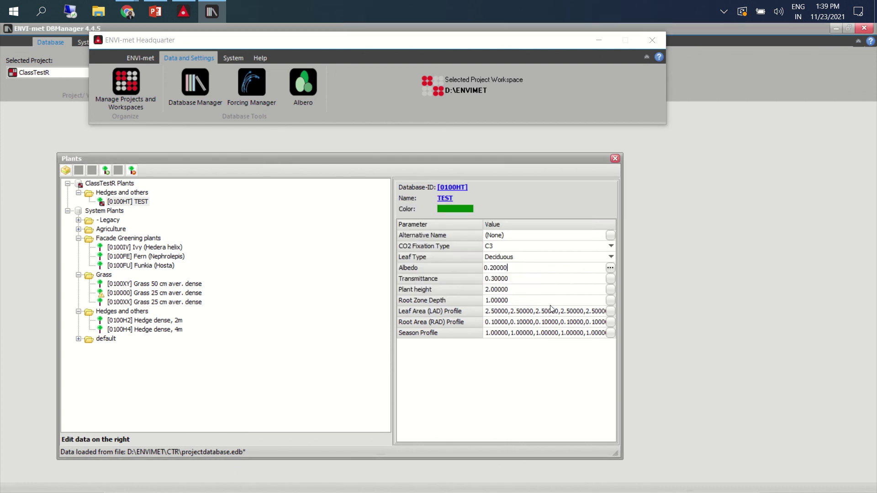
click(610, 278)
click(544, 304)
click(611, 289)
click(544, 304)
click(610, 301)
click(544, 304)
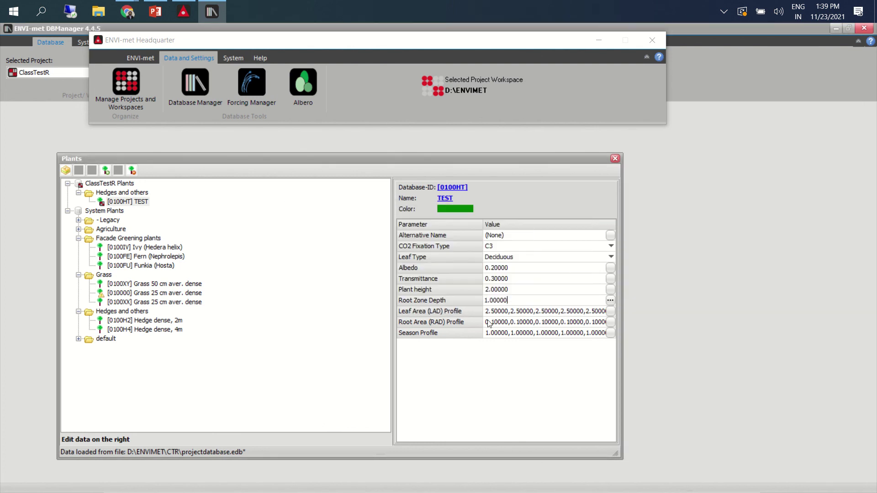
- Close the Plants database and open Albero, minimizing the ENVI-met Headquarter window
click(616, 159)
click(302, 91)
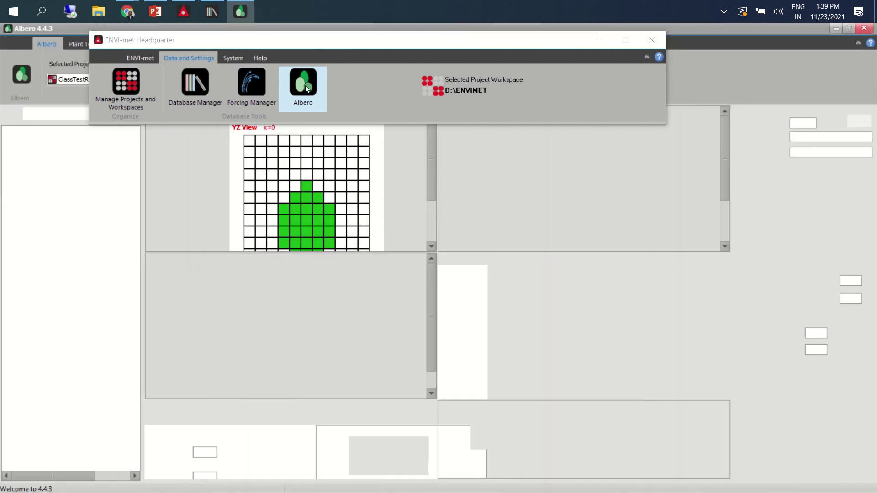
click(602, 40)
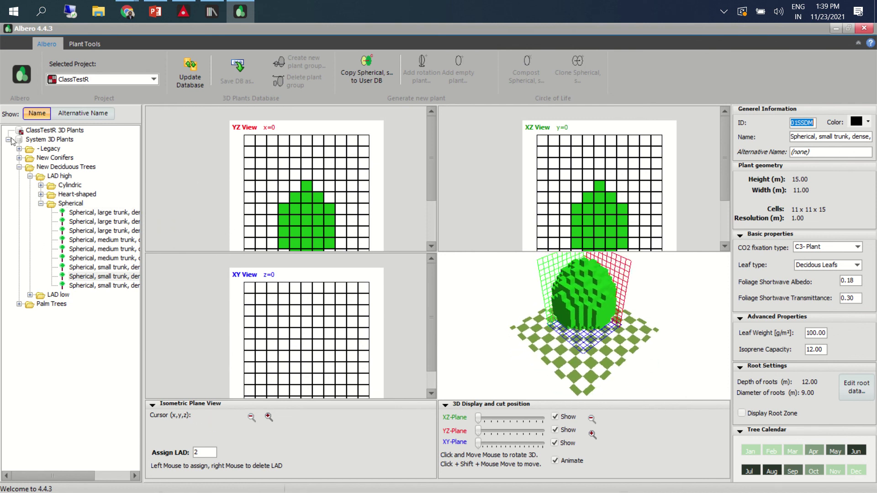
- Copy the system plant "Spherical, small trunk, dense, large (25m)" to the ClassTestR user database and select the copy
click(89, 268)
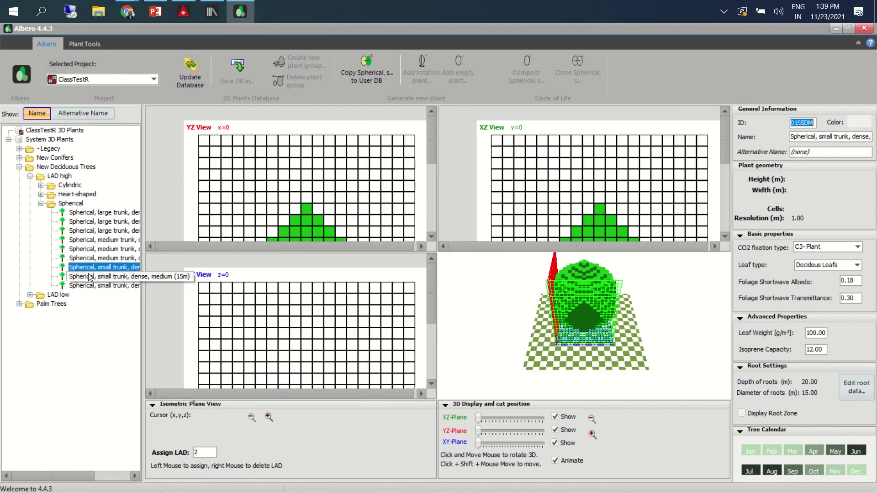
right_click(90, 269)
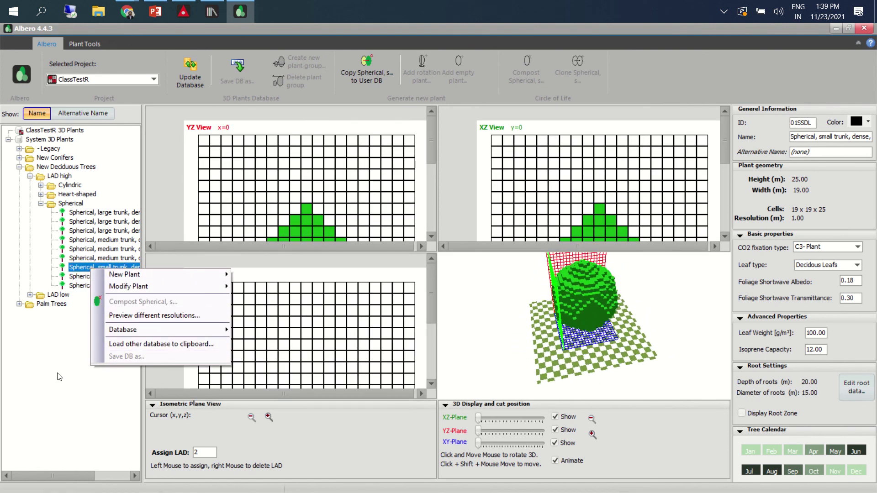
mouse_move(146, 275)
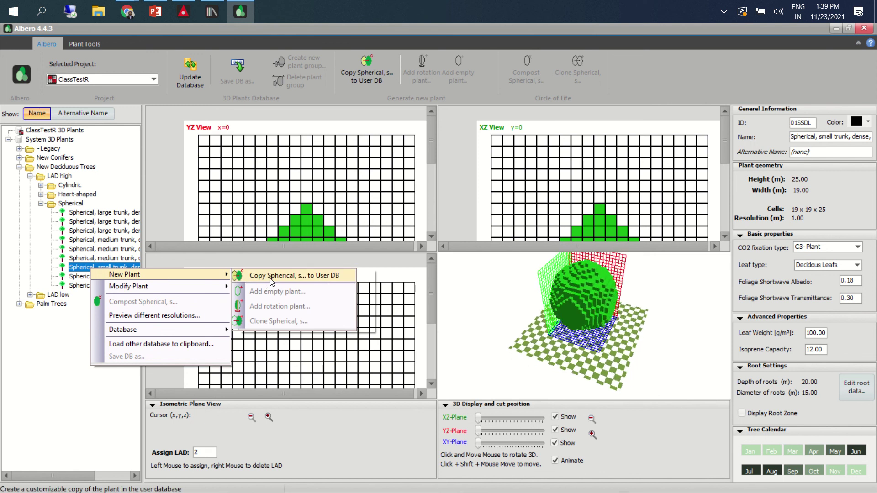
click(272, 277)
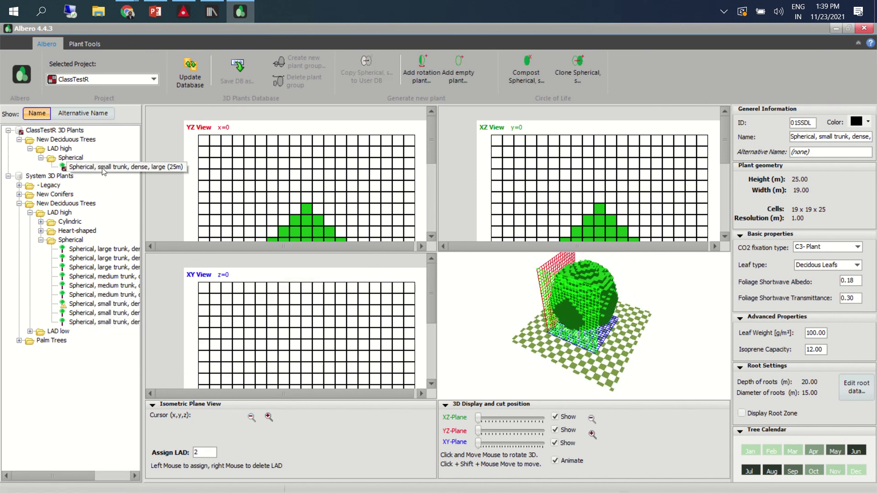
click(102, 168)
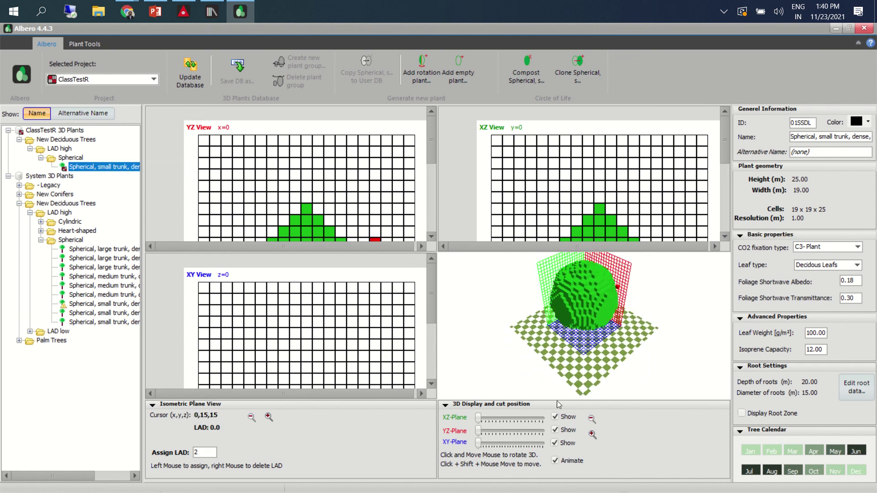
- Inspect the tree's cross-sections in the plane views, shifting the YZ-plane cut inward and returning it to x=0
mouse_move(478, 419)
mouse_down()
mouse_move(496, 419)
mouse_move(478, 417)
mouse_up()
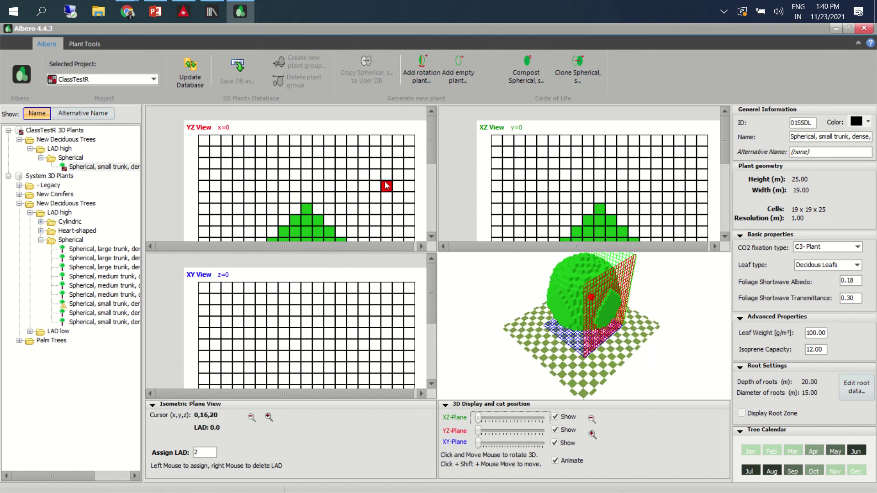
click(252, 418)
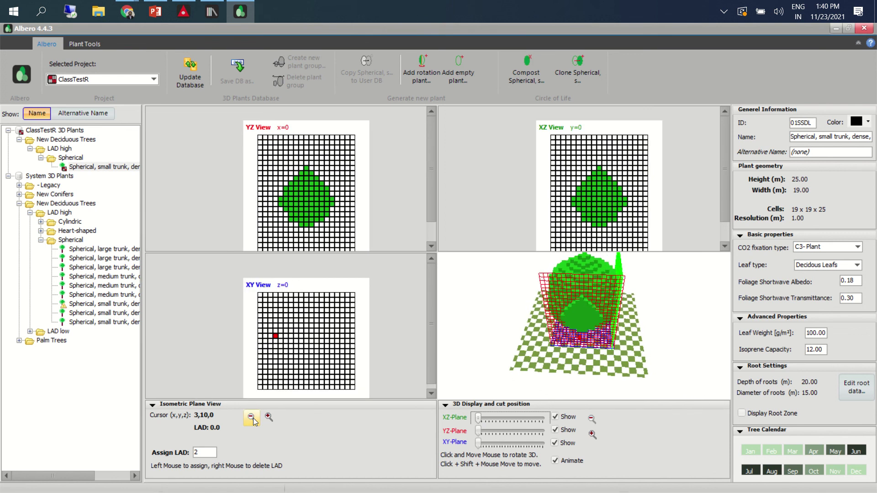
click(254, 417)
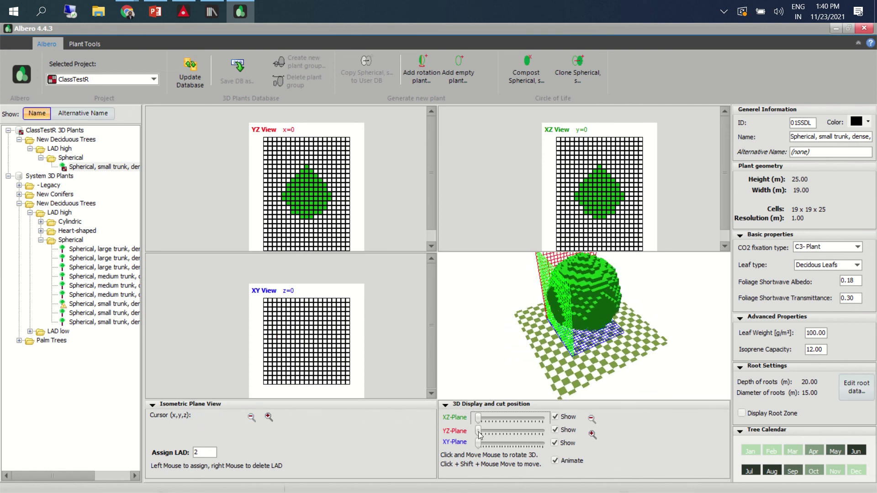
mouse_move(478, 431)
mouse_down()
mouse_move(531, 428)
mouse_move(487, 432)
mouse_up()
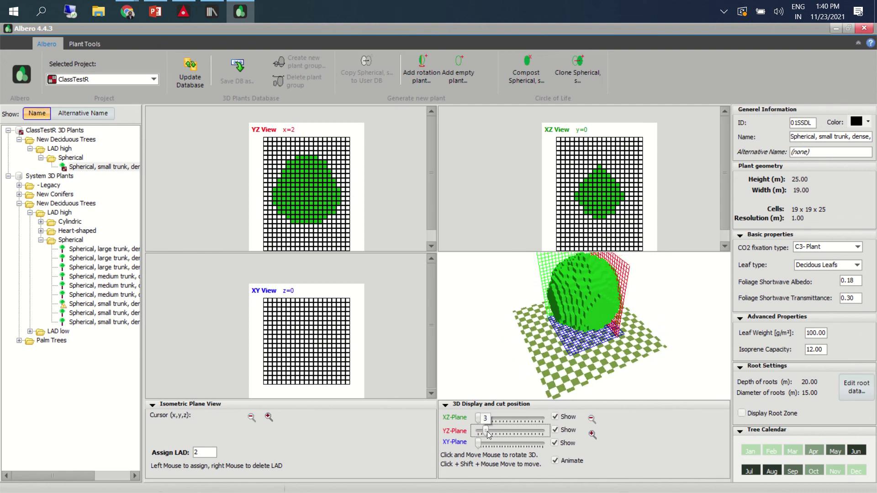
drag(485, 434, 475, 434)
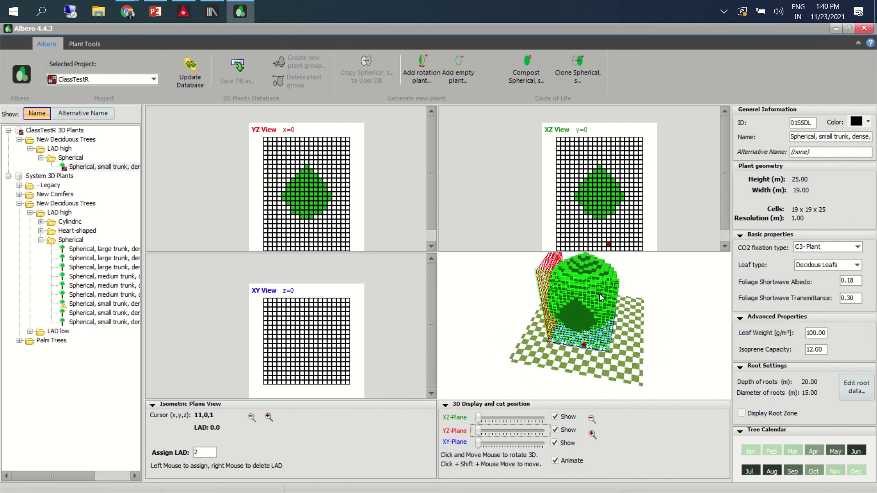
- Turn off the 3D animation and inspect the tree model from different angles, including from above
click(555, 461)
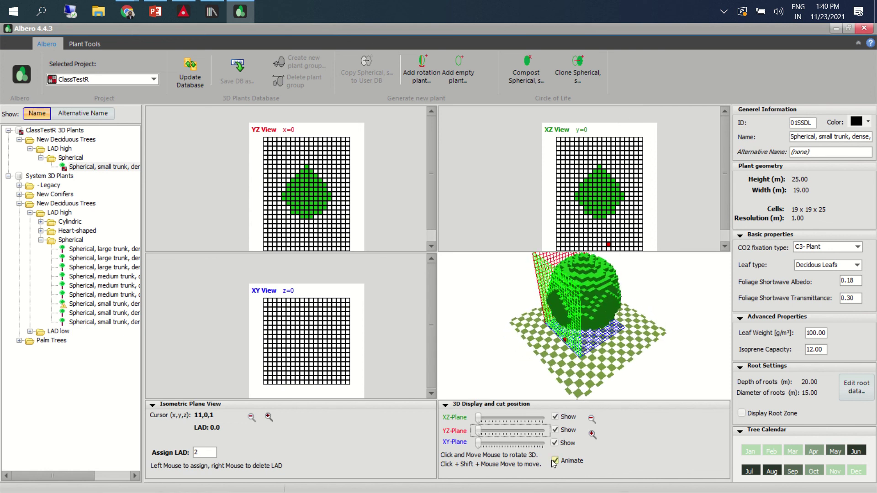
mouse_move(601, 316)
mouse_down()
mouse_move(588, 324)
mouse_move(616, 329)
mouse_move(663, 299)
mouse_move(685, 329)
mouse_move(658, 289)
mouse_move(613, 270)
mouse_move(561, 310)
mouse_move(588, 350)
mouse_move(600, 336)
mouse_move(692, 352)
mouse_move(619, 261)
mouse_move(594, 321)
mouse_up()
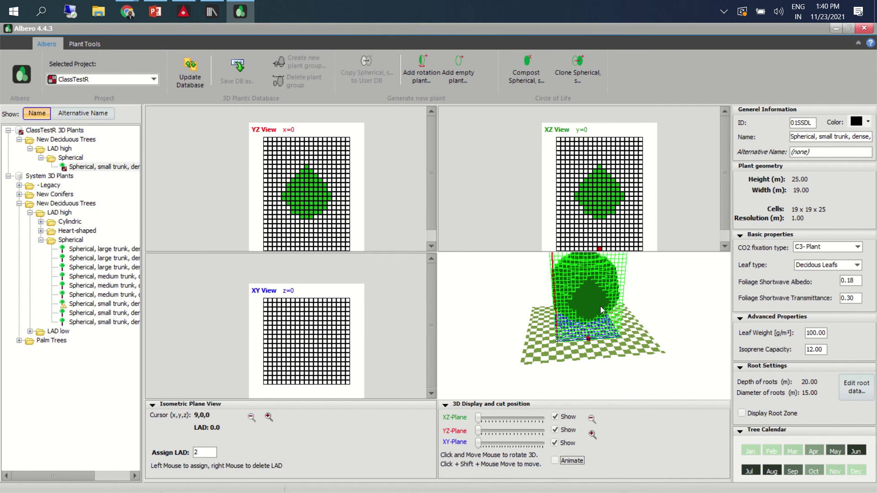
drag(601, 310, 633, 319)
drag(583, 305, 635, 318)
scroll(604, 313, up, 10)
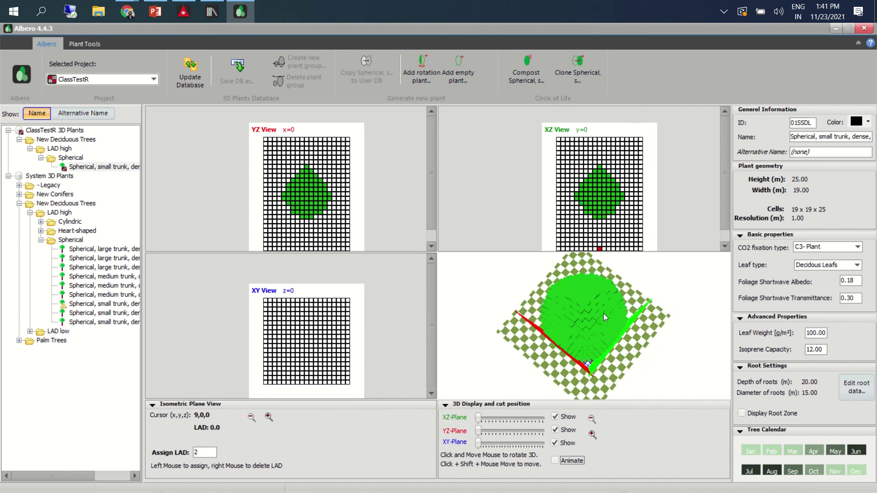
scroll(618, 310, down, 8)
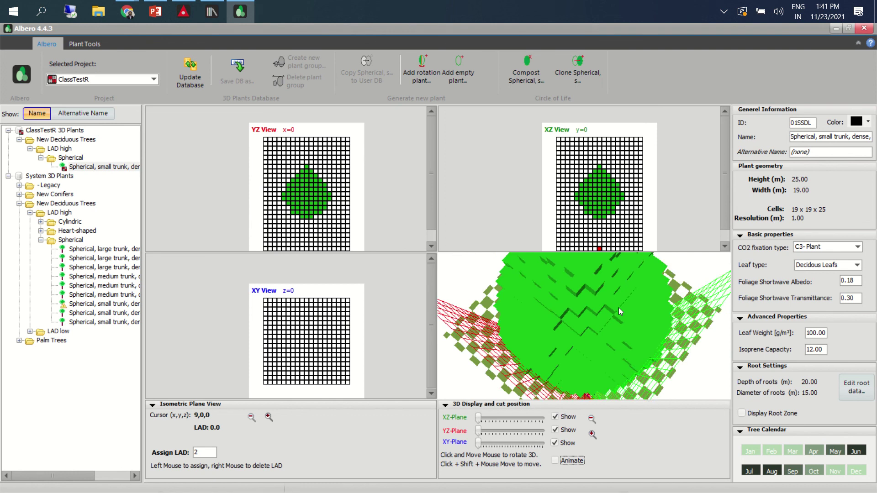
- Examine the tree's XZ cross-section with the cut plane at y=3 and at y=2
drag(618, 308, 557, 338)
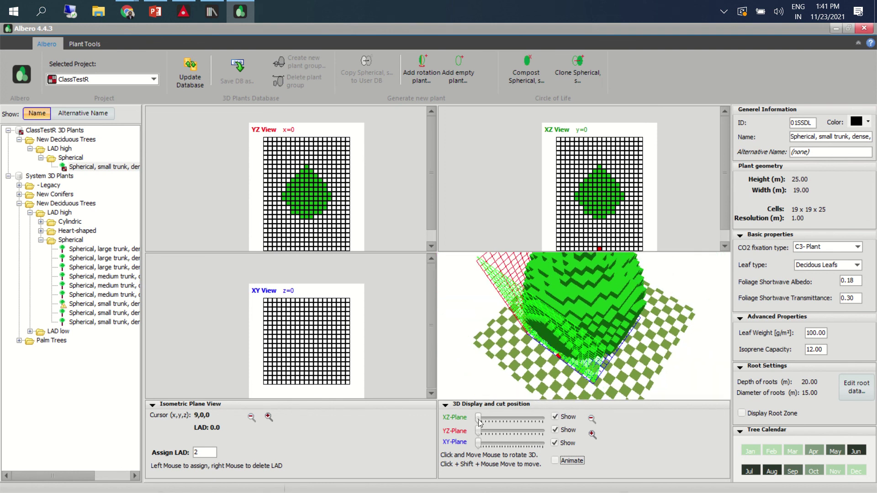
drag(477, 423, 489, 424)
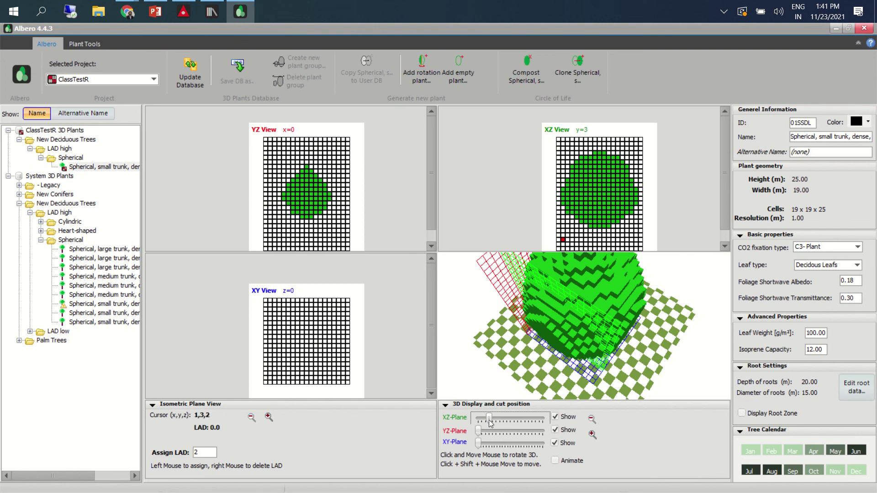
mouse_move(490, 420)
mouse_down()
mouse_move(539, 422)
mouse_move(486, 423)
mouse_up()
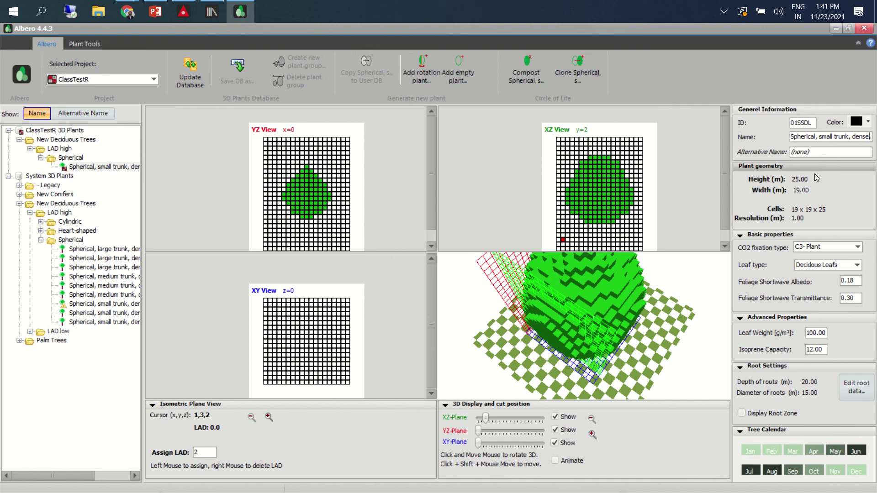
- Examine the copied tree's leaf type options and its basic, advanced and root properties, keeping Decidous Leafs
click(839, 266)
click(847, 252)
click(851, 270)
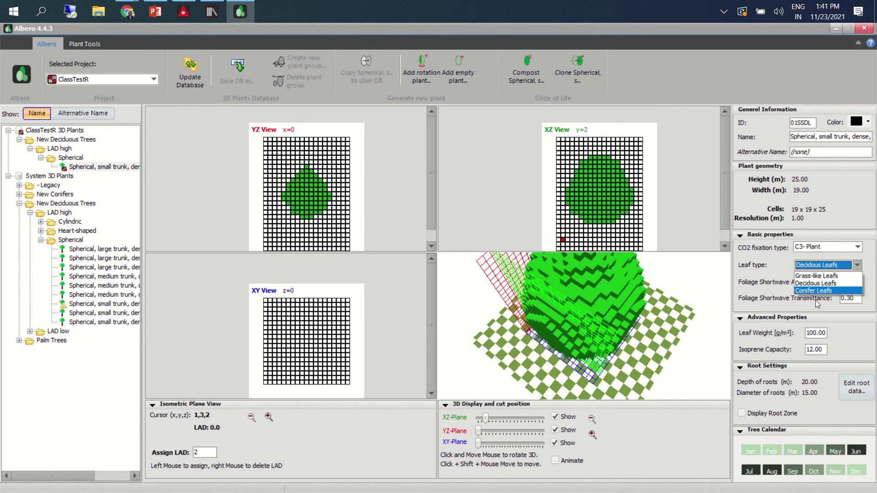
click(762, 288)
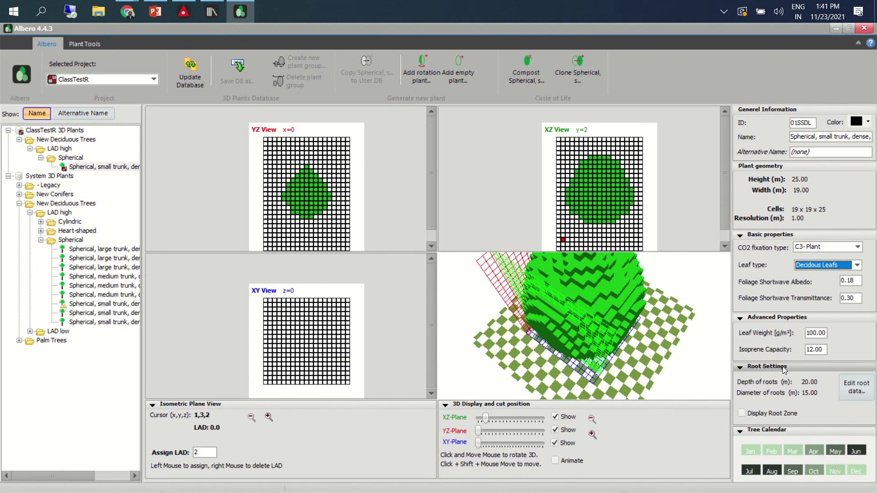
scroll(817, 348, up, 5)
scroll(721, 341, down, 6)
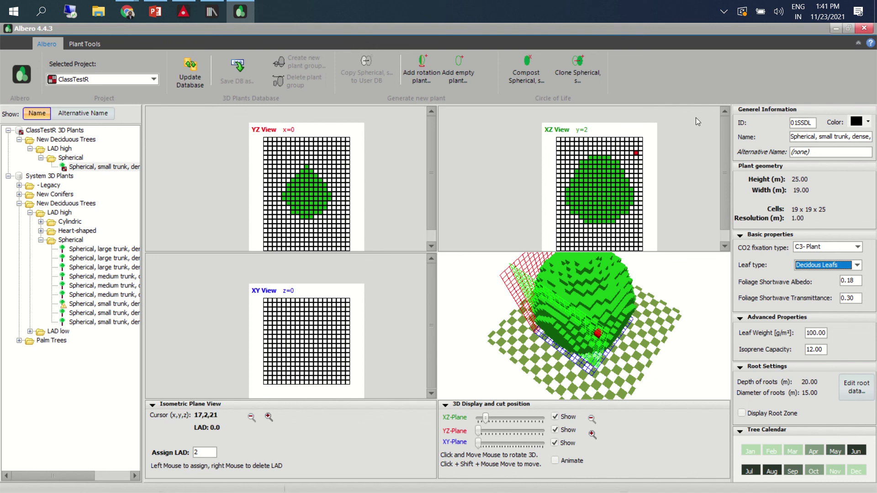
- Close Albero and the ENVI-met DBManager, discarding the unsaved changes in both
click(865, 29)
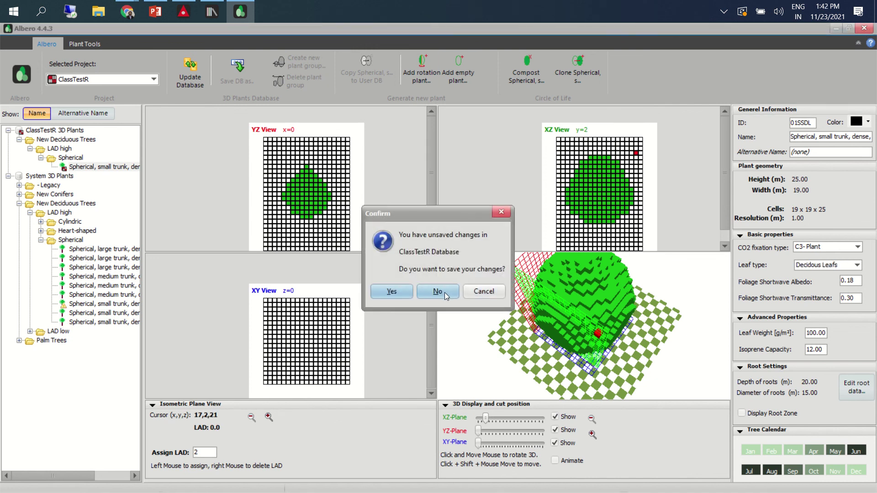
click(444, 292)
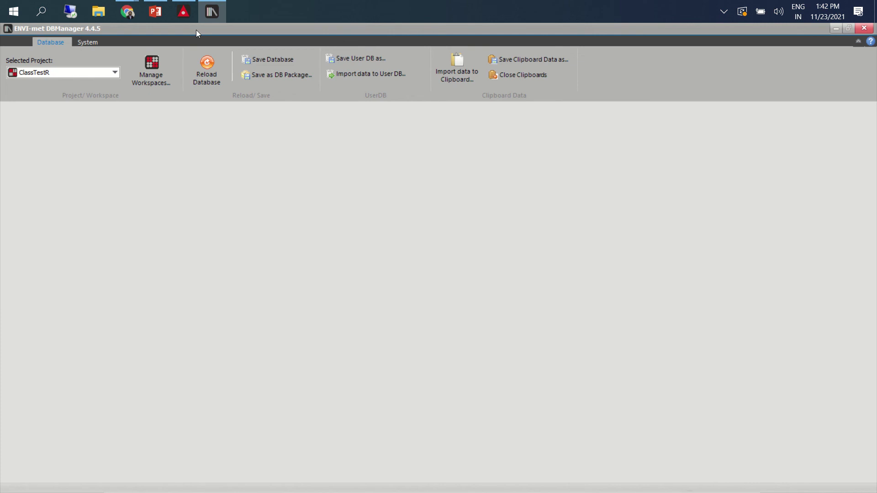
click(864, 29)
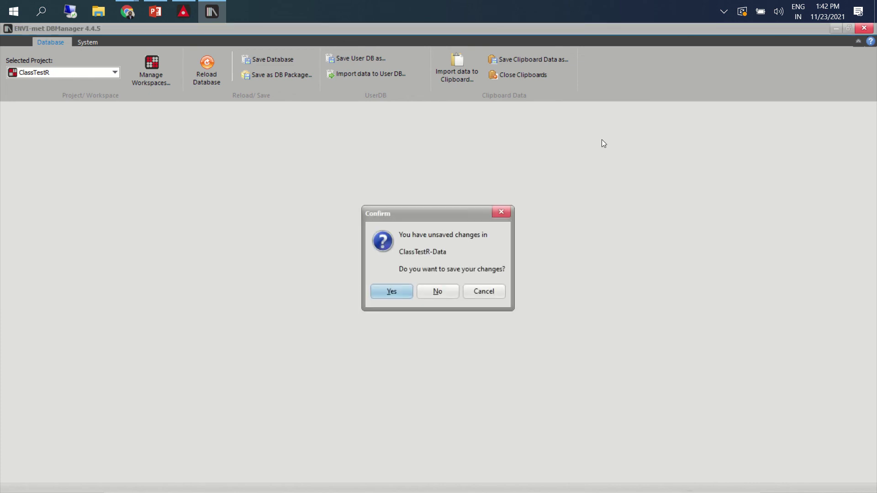
click(430, 292)
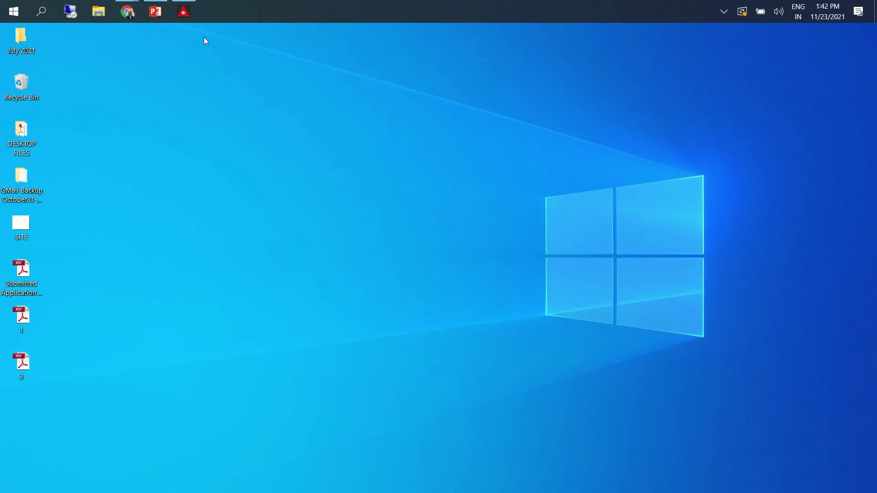
- Switch to the ENVI-MET Introdcution presentation in PowerPoint
mouse_move(161, 16)
click(161, 31)
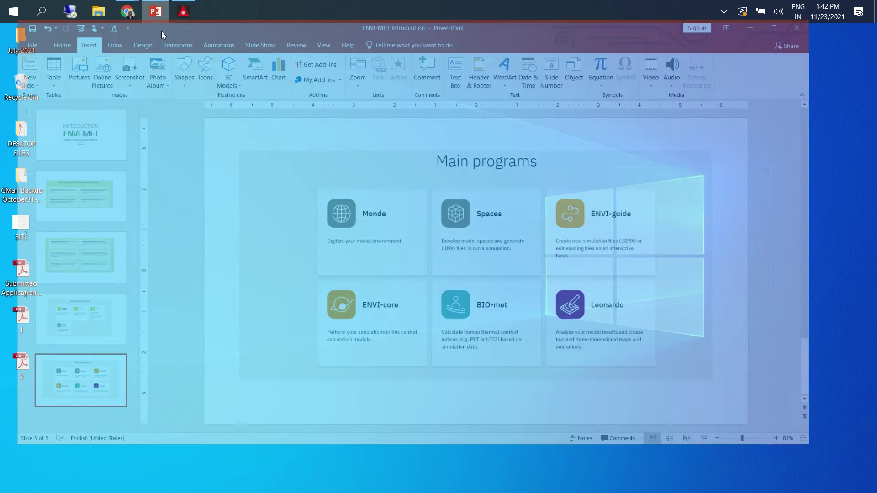